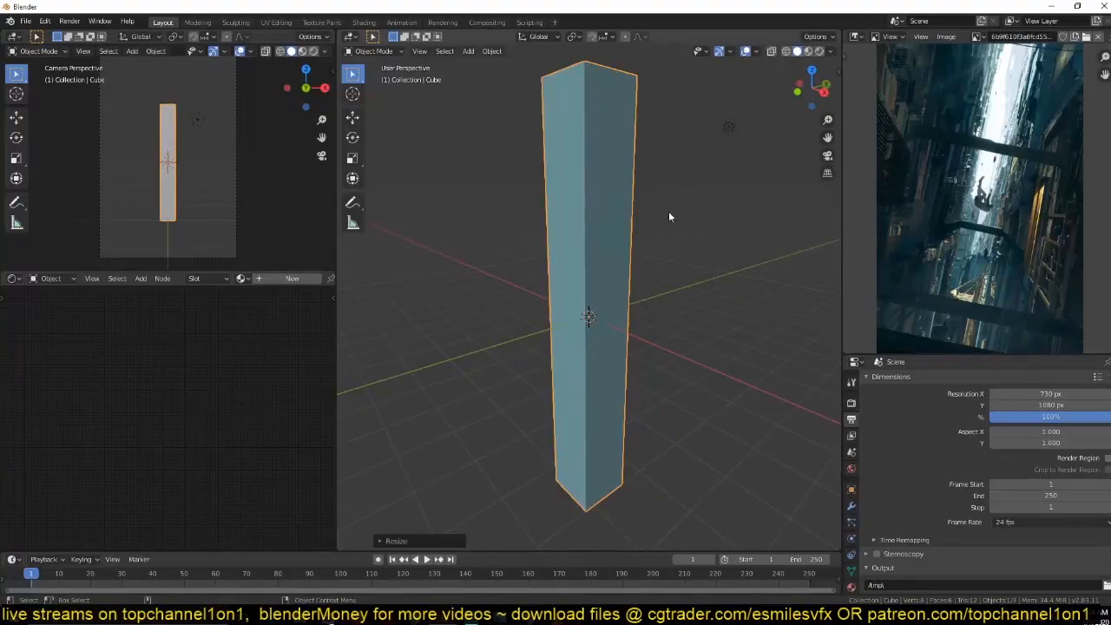
Scale the tall block up in X and Y only, then move it left of the origin in the top view.
key(s)
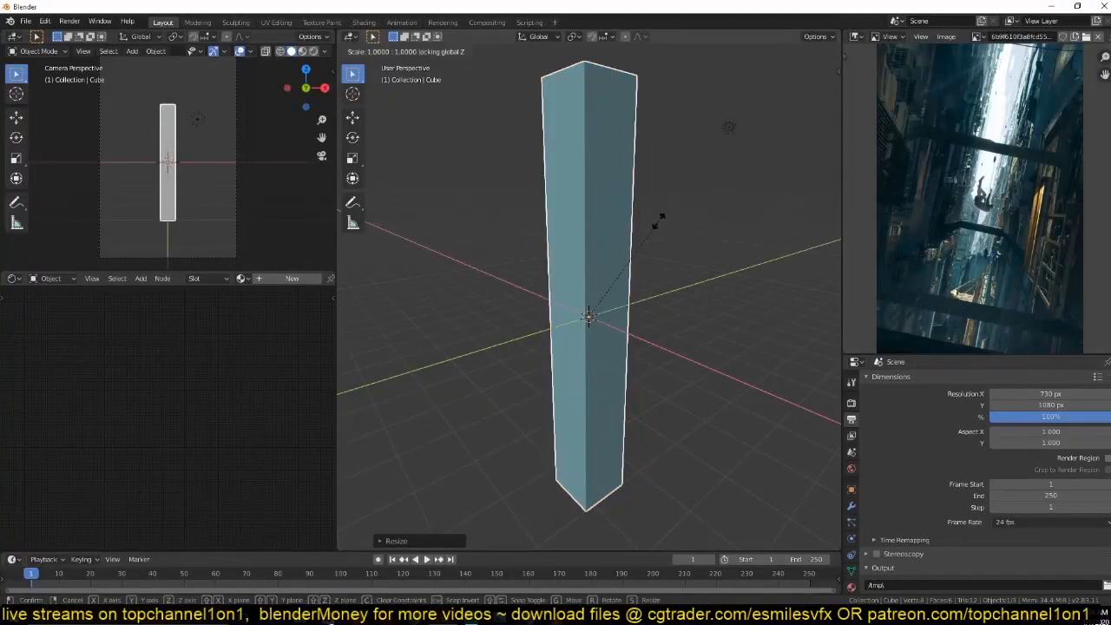
click(719, 219)
key(KP_7)
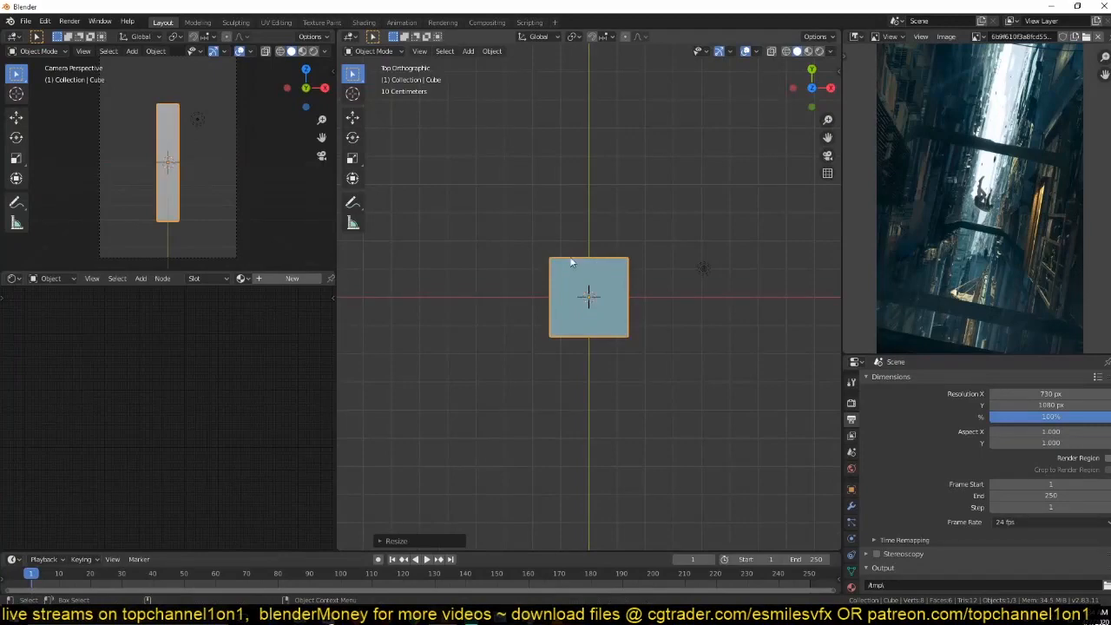
key(g)
click(547, 283)
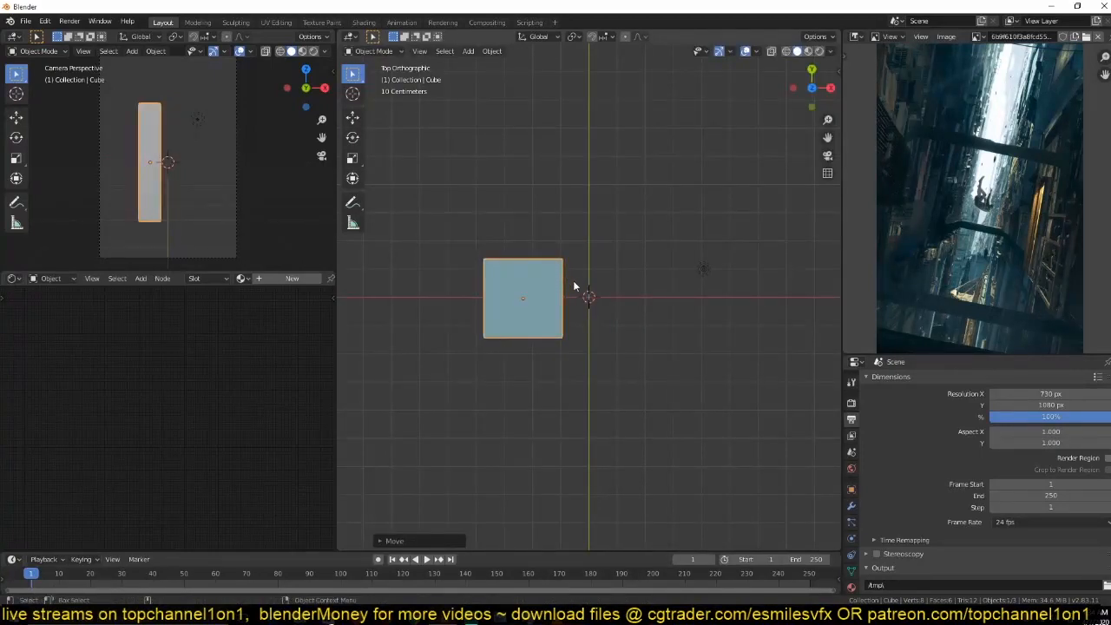
Stretch the block along Y to about three times its length and move it farther left and closer to the camera.
key(s)
key(y)
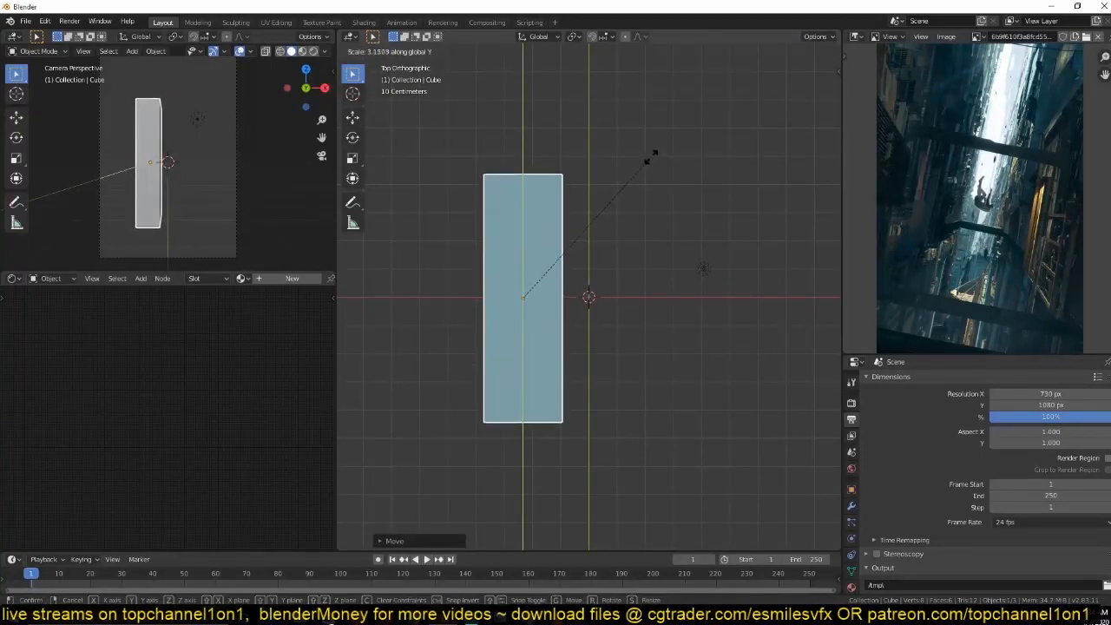
click(659, 158)
scroll(643, 208, down, 4)
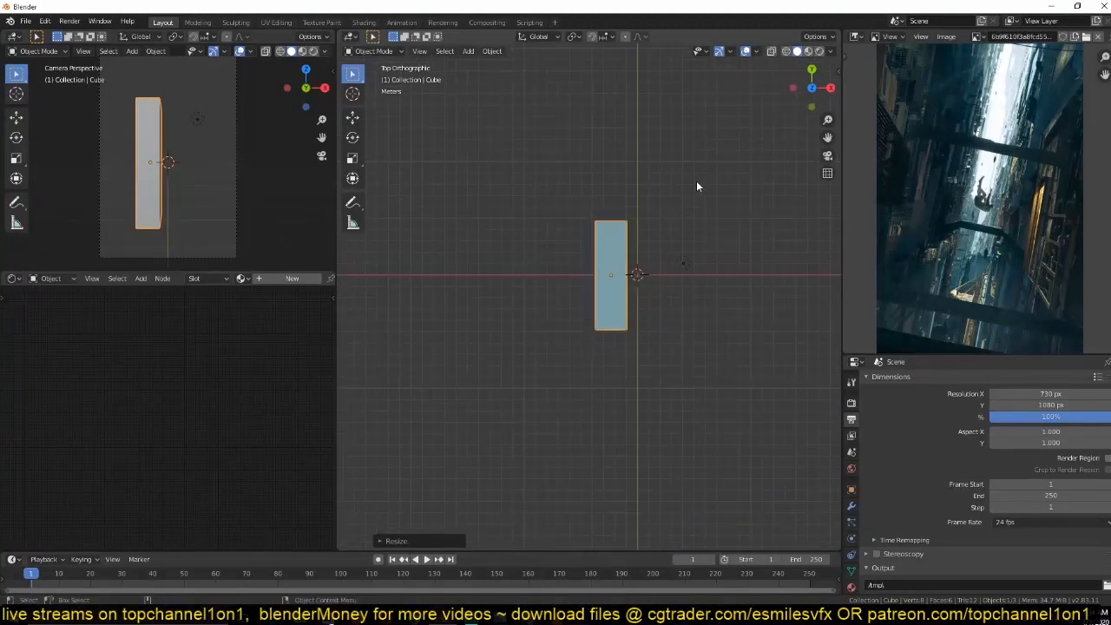
key(g)
click(652, 248)
Widen the block along X, then make it much taller along Z.
key(s)
key(x)
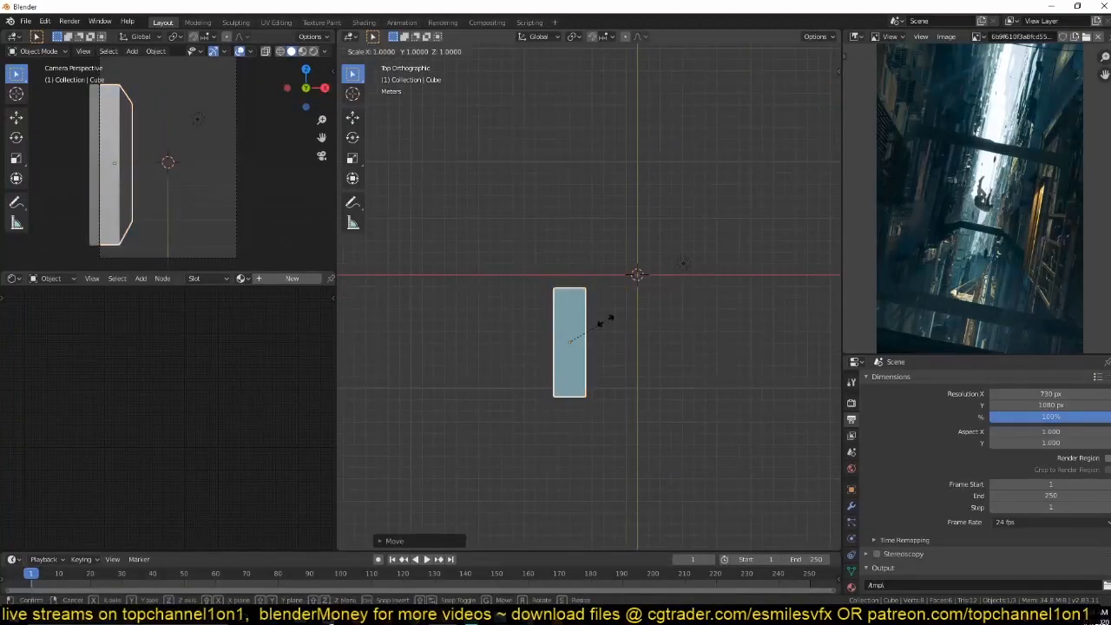
click(669, 316)
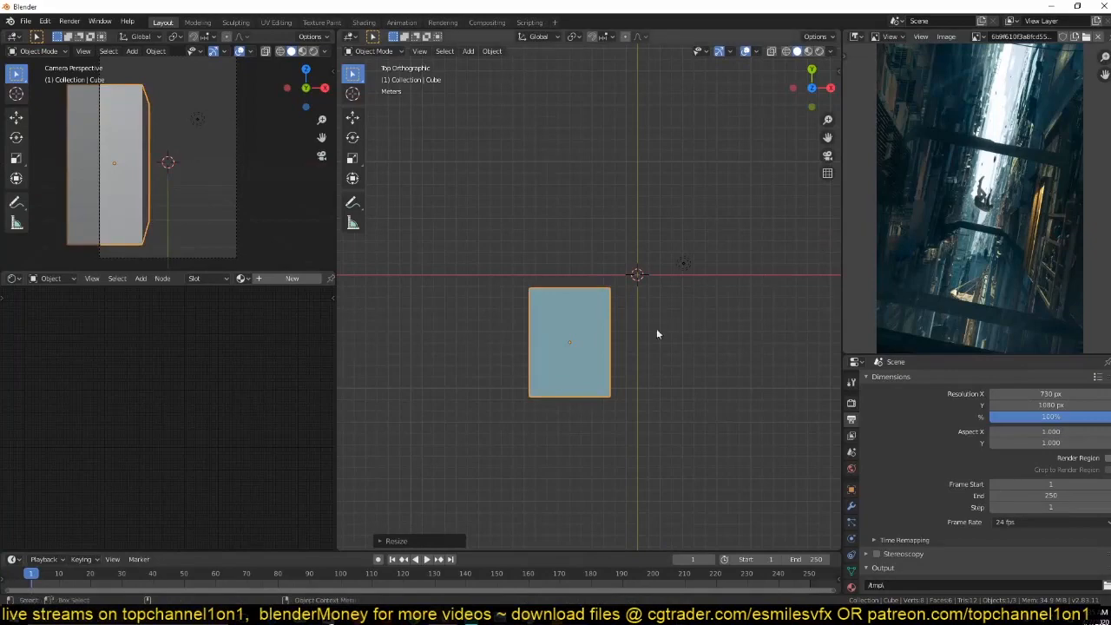
key(KP_3)
shift+middle_drag(615, 317, 635, 286)
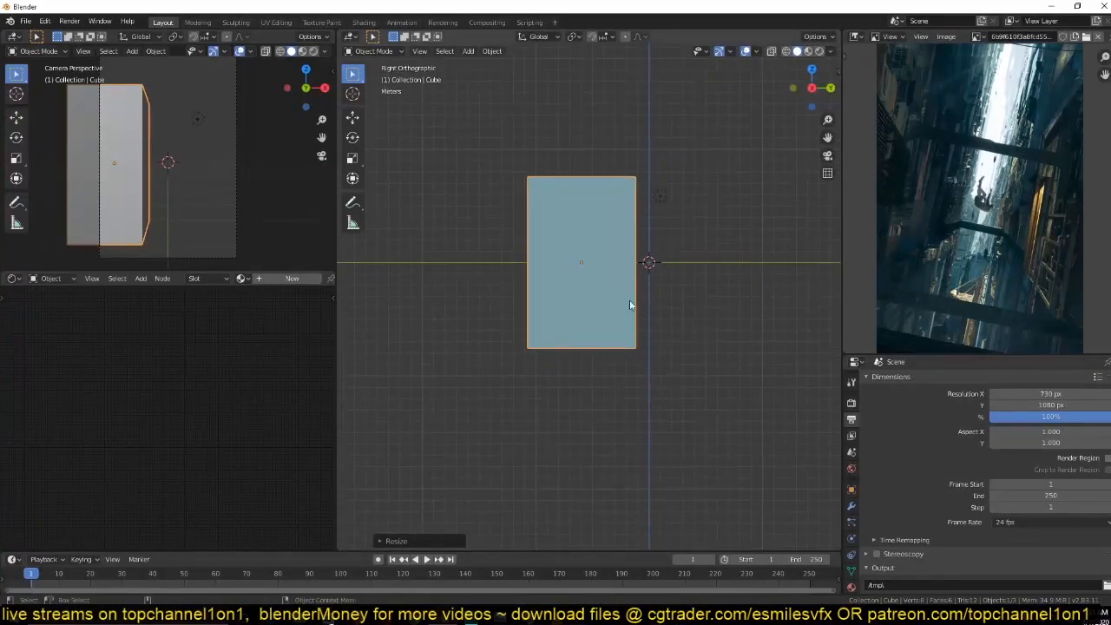
key(s)
key(z)
click(638, 414)
Move the block along Y toward the camera in the side view.
scroll(705, 372, down, 3)
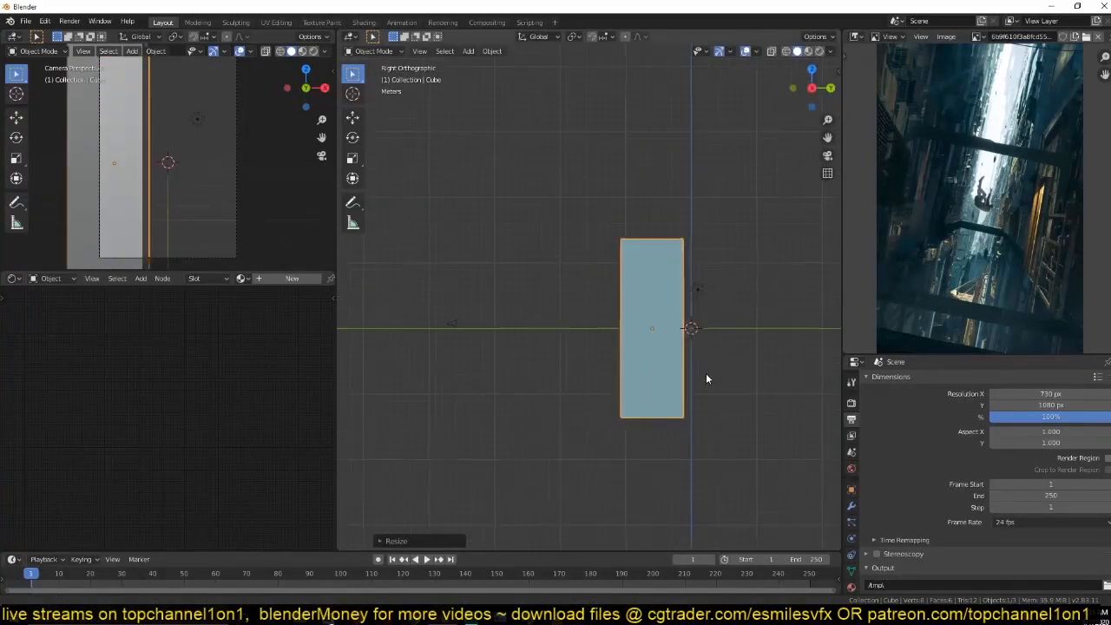
key(g)
click(573, 345)
shift+middle_drag(573, 345, 597, 343)
Duplicate the block three times in the top view, placing each copy farther from the camera to form a row of four.
key(KP_7)
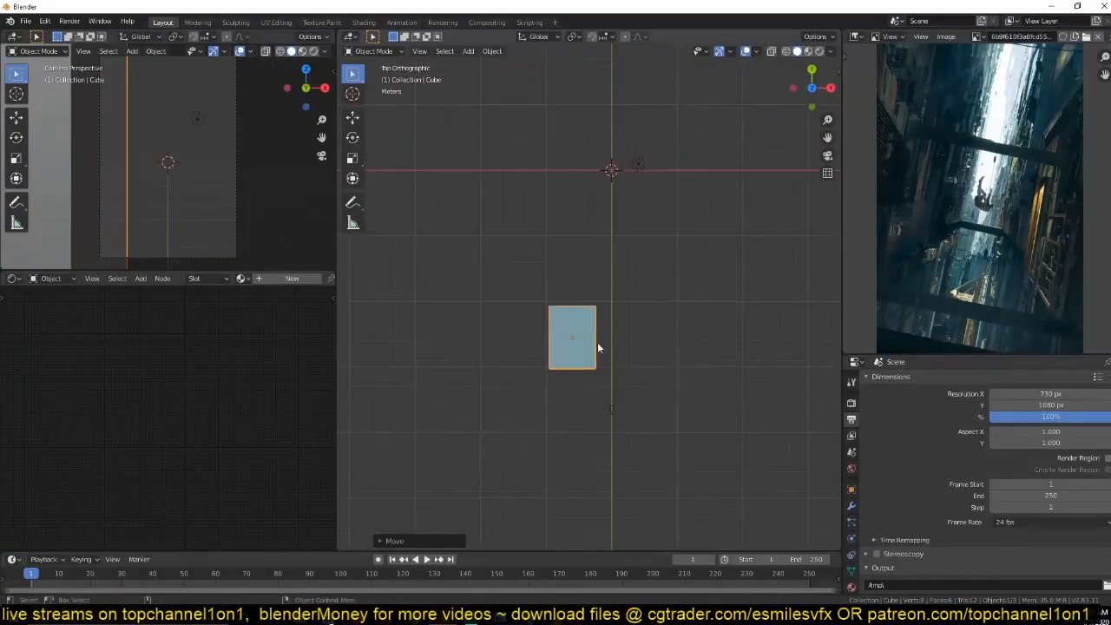
key(shift+d)
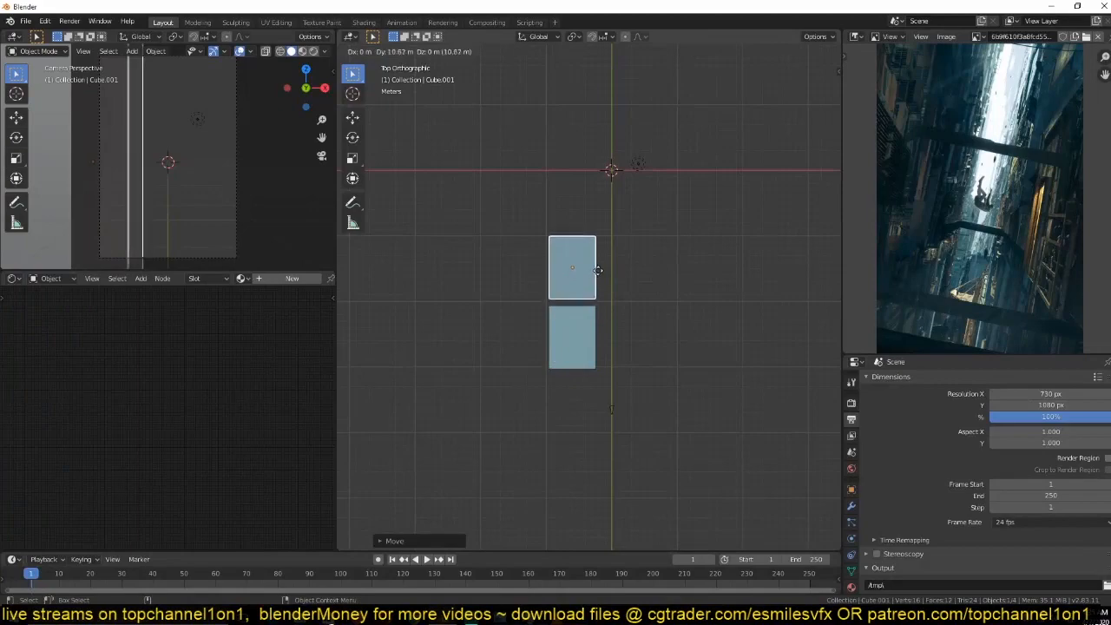
click(602, 262)
shift+middle_drag(602, 279, 606, 371)
key(shift+d)
click(614, 285)
shift+middle_drag(615, 284, 615, 394)
key(shift+d)
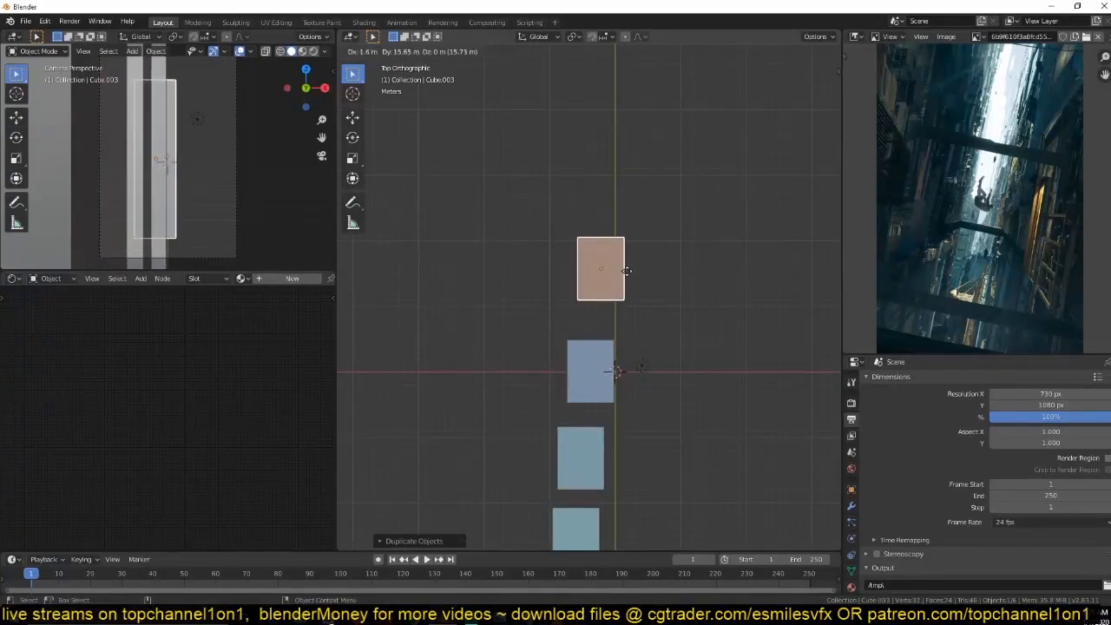
click(620, 269)
shift+middle_drag(621, 270, 610, 338)
Shift the two farthest blocks of the row left along X, with the farthest one moved slightly more.
drag(552, 277, 600, 460)
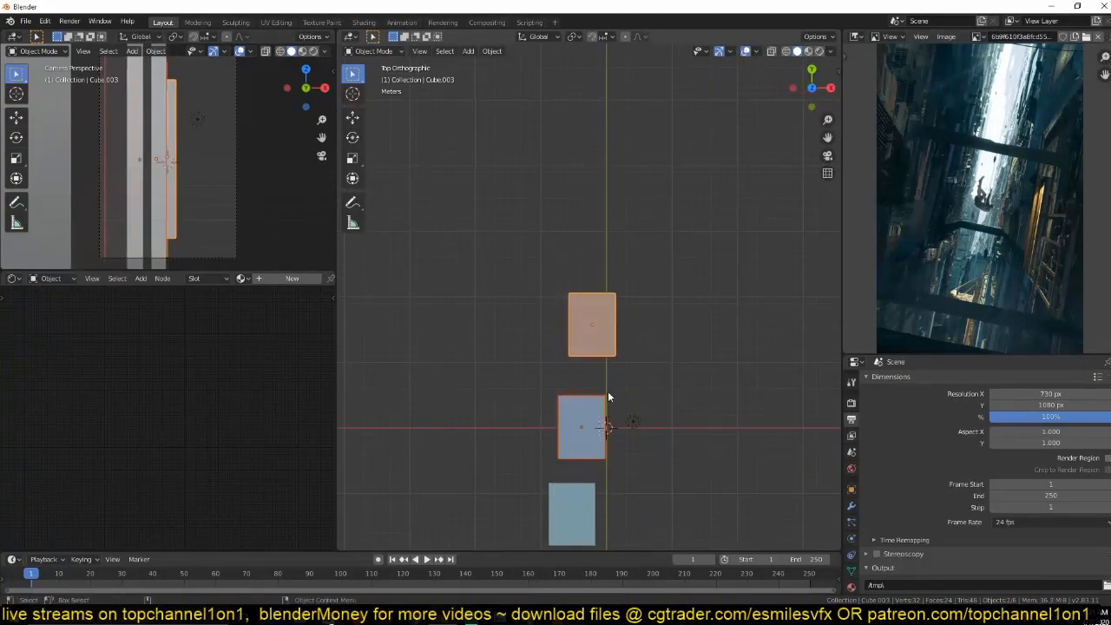
key(g)
key(x)
click(589, 389)
click(574, 341)
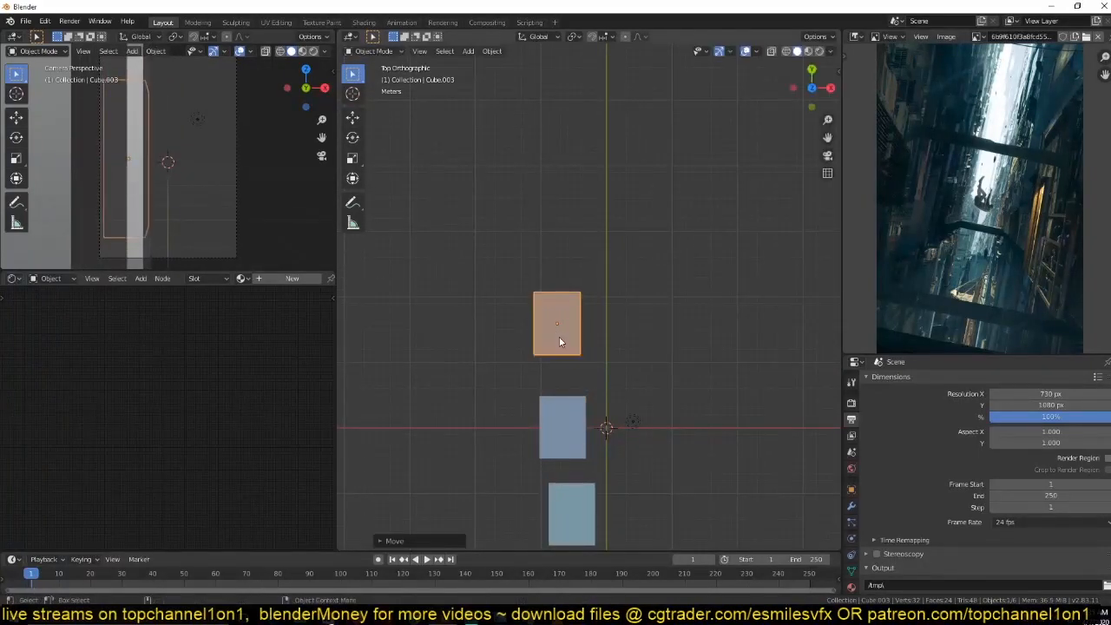
Stretch all four blocks taller along Z in the side view.
scroll(564, 342, down, 4)
shift+drag(557, 338, 579, 467)
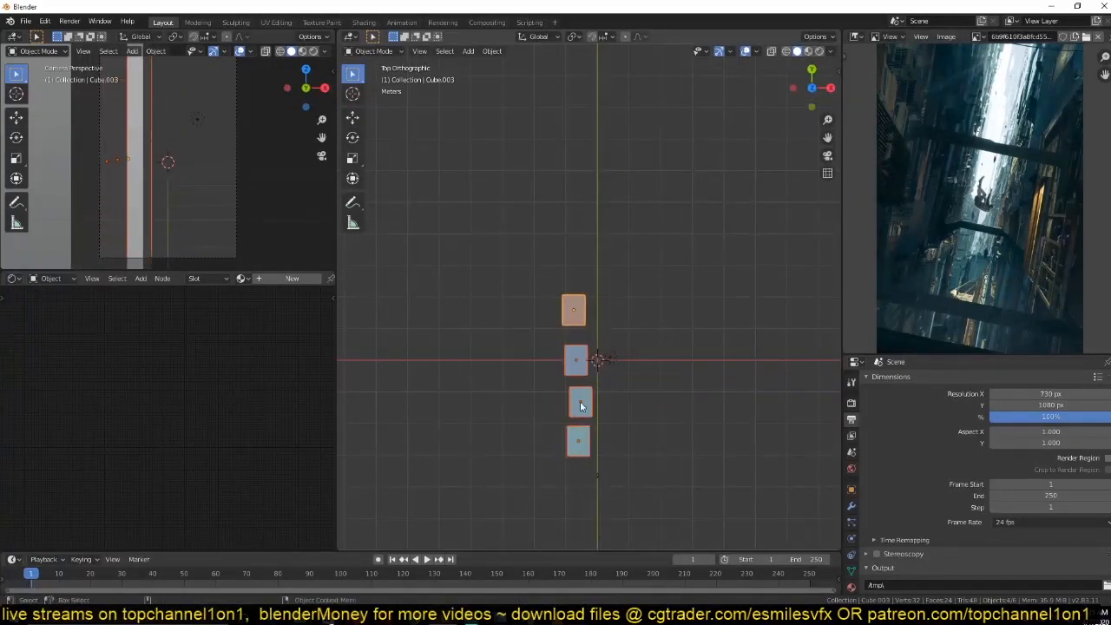
key(KP_3)
key(s)
key(z)
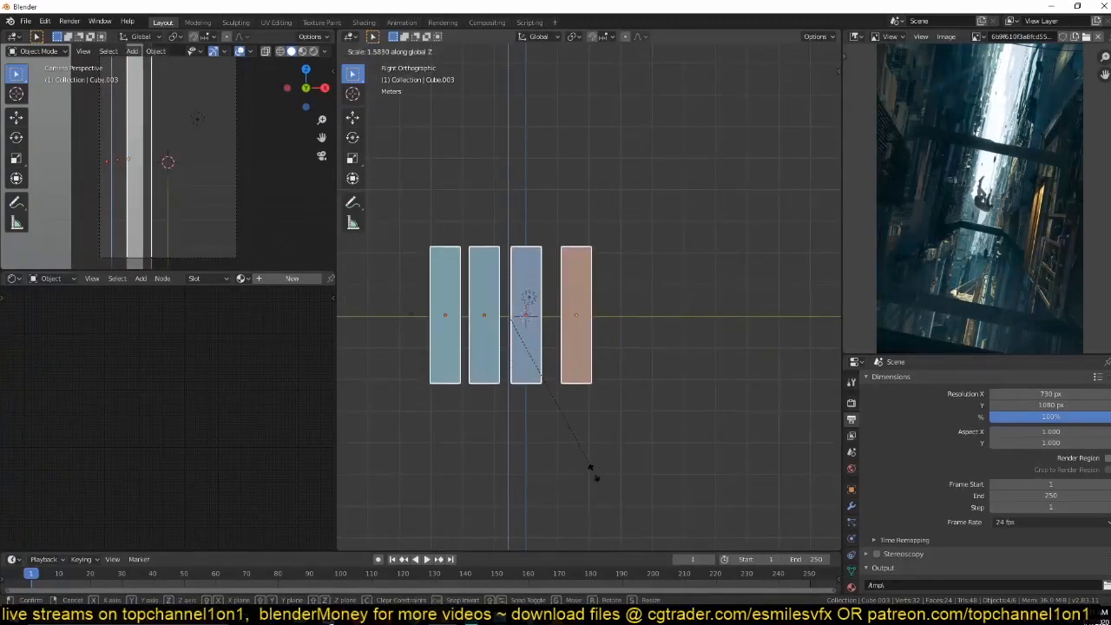
click(604, 426)
Duplicate the farthest block twice in the side view, spacing the copies evenly along Y to extend the row to six.
shift+middle_drag(578, 358, 576, 371)
click(576, 371)
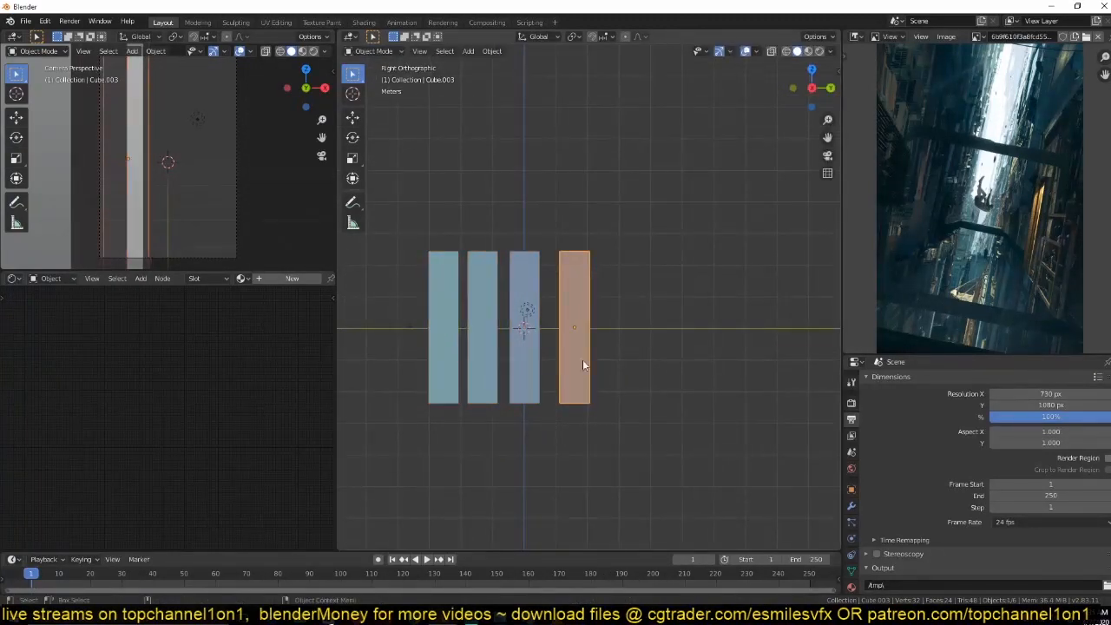
key(shift+d)
click(637, 347)
key(shift+d)
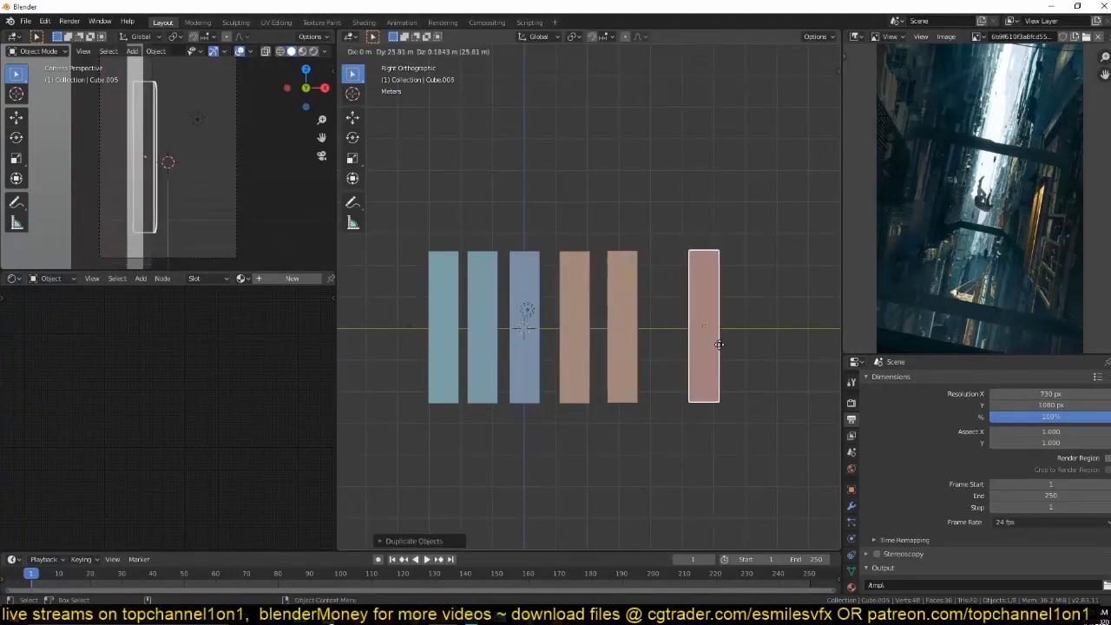
click(704, 348)
key(g)
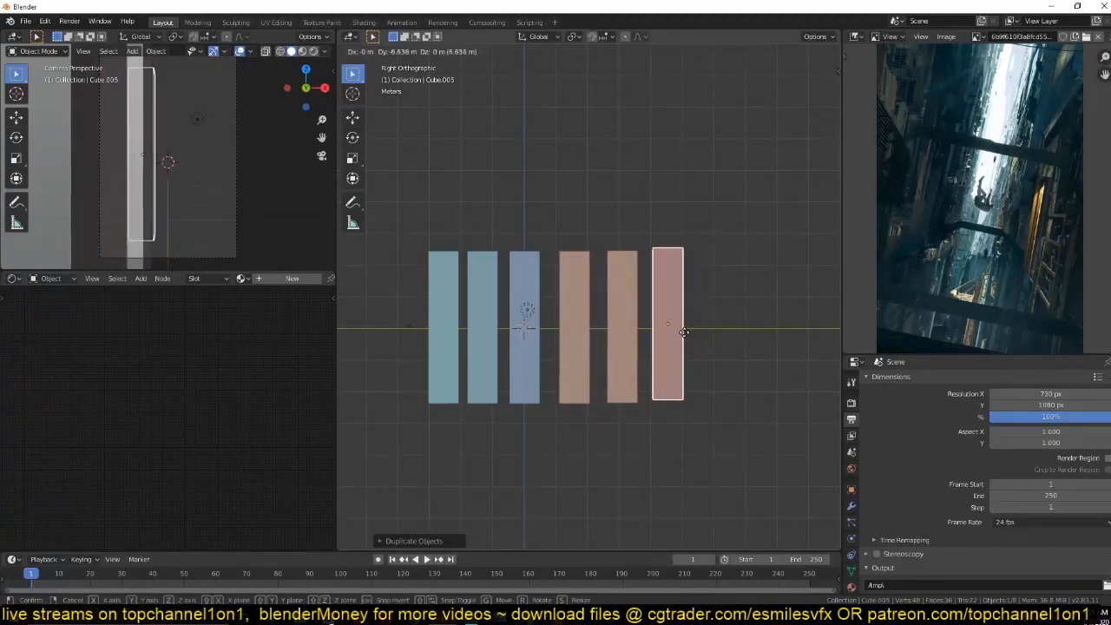
click(687, 338)
Duplicate all six blocks to the opposite side of the Y axis as a second row with a gap between them.
drag(699, 247, 323, 274)
key(KP_7)
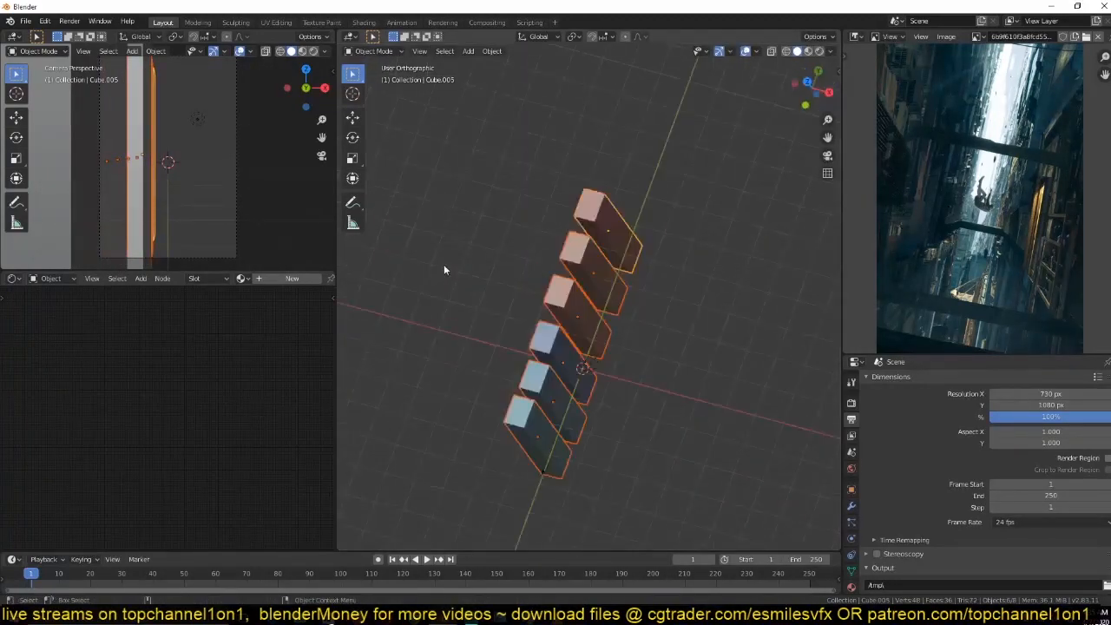
shift+middle_drag(541, 298, 529, 267)
key(shift+d)
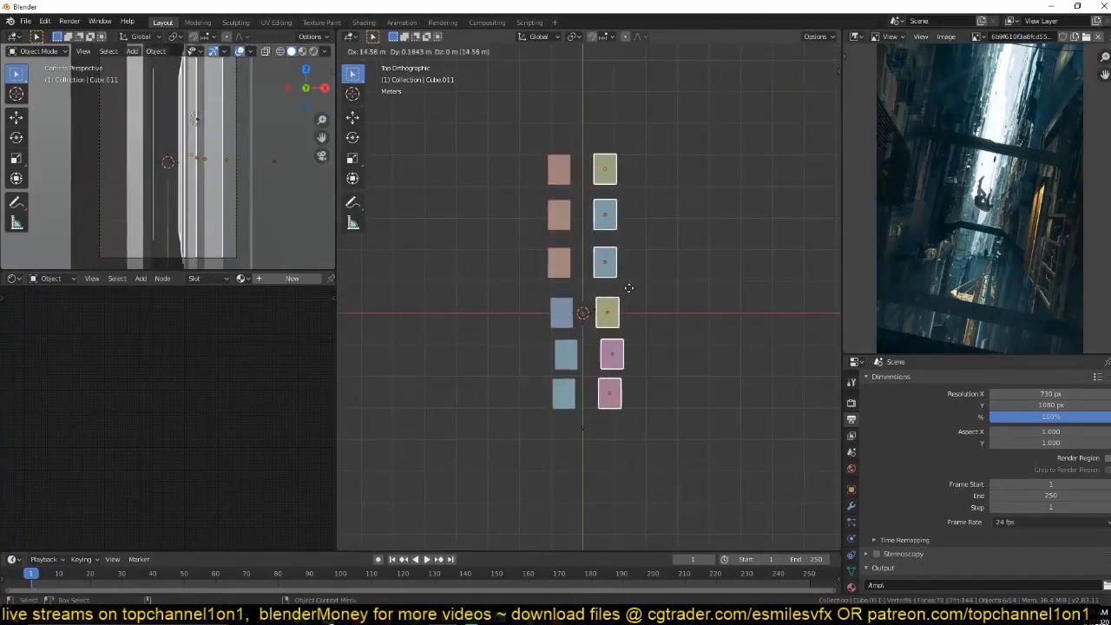
click(634, 285)
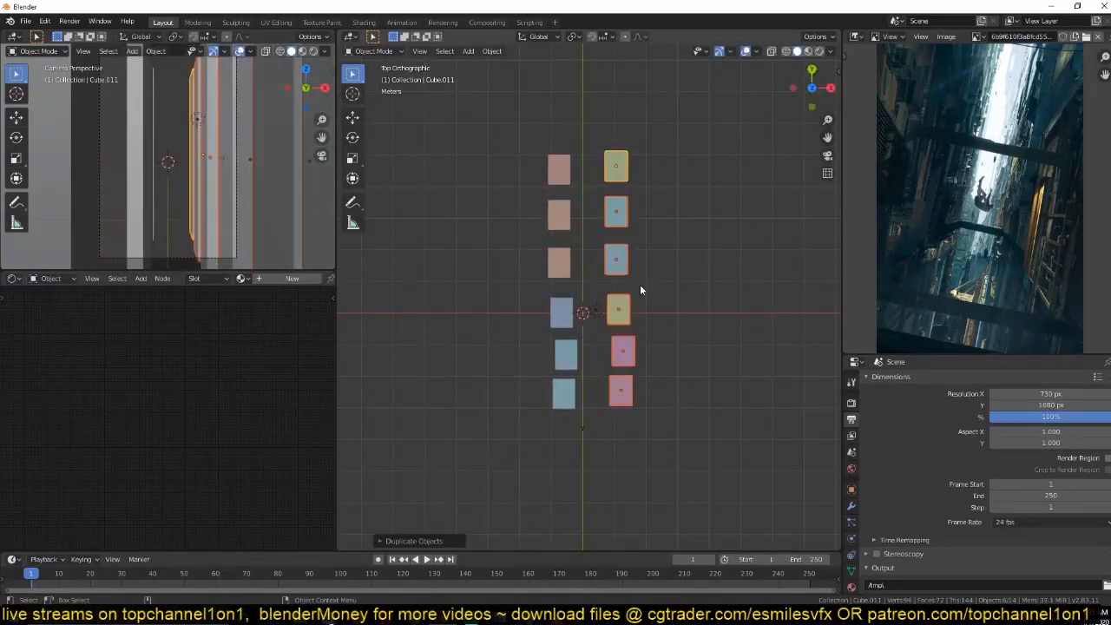
Set the camera viewport's solid shading color to Random.
shift+middle_drag(640, 284, 634, 346)
scroll(596, 261, down, 1)
mouse_move(595, 261)
middle_down()
mouse_move(543, 231)
mouse_move(608, 256)
mouse_move(665, 228)
mouse_move(597, 273)
mouse_move(556, 251)
middle_up()
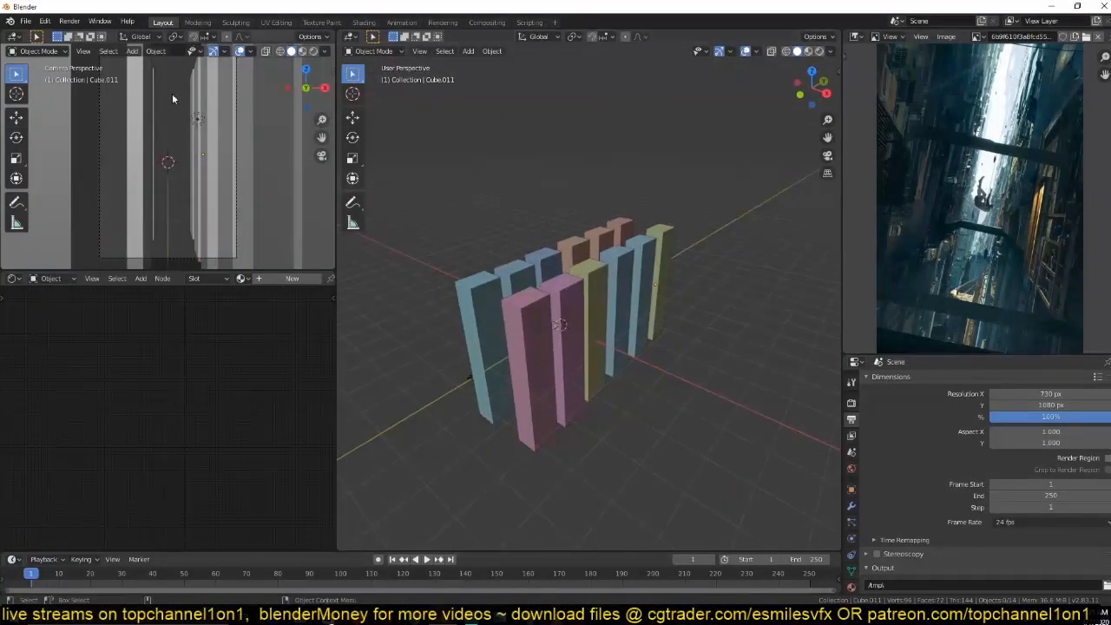
click(324, 51)
click(326, 210)
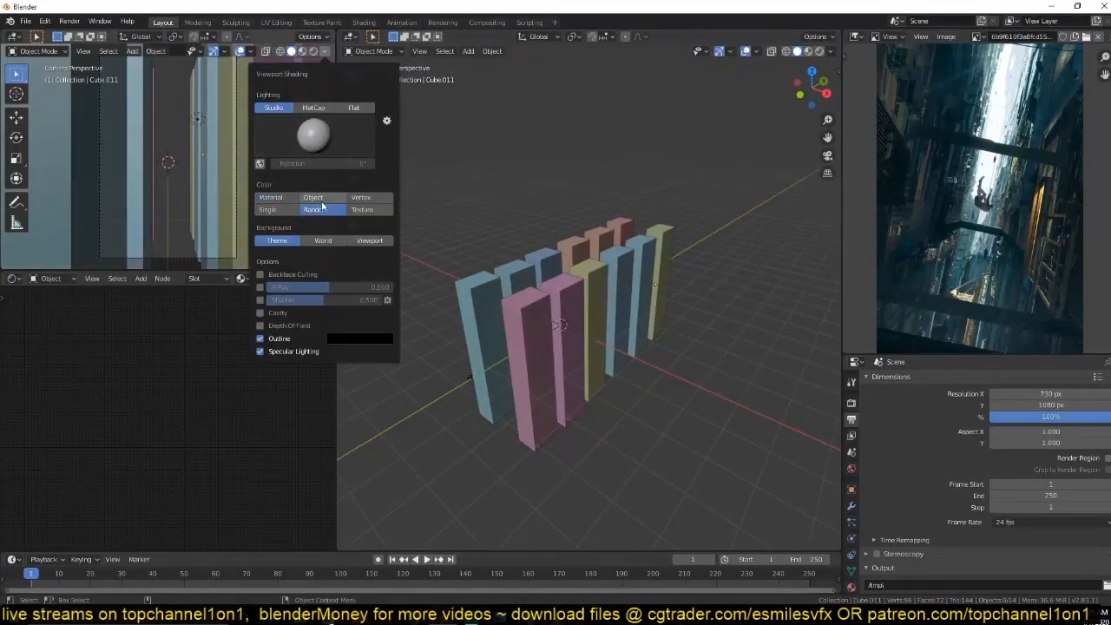
Select the camera and roll it in the camera view so the buildings appear tilted.
shift+middle_drag(165, 203, 214, 195)
scroll(215, 195, down, 2)
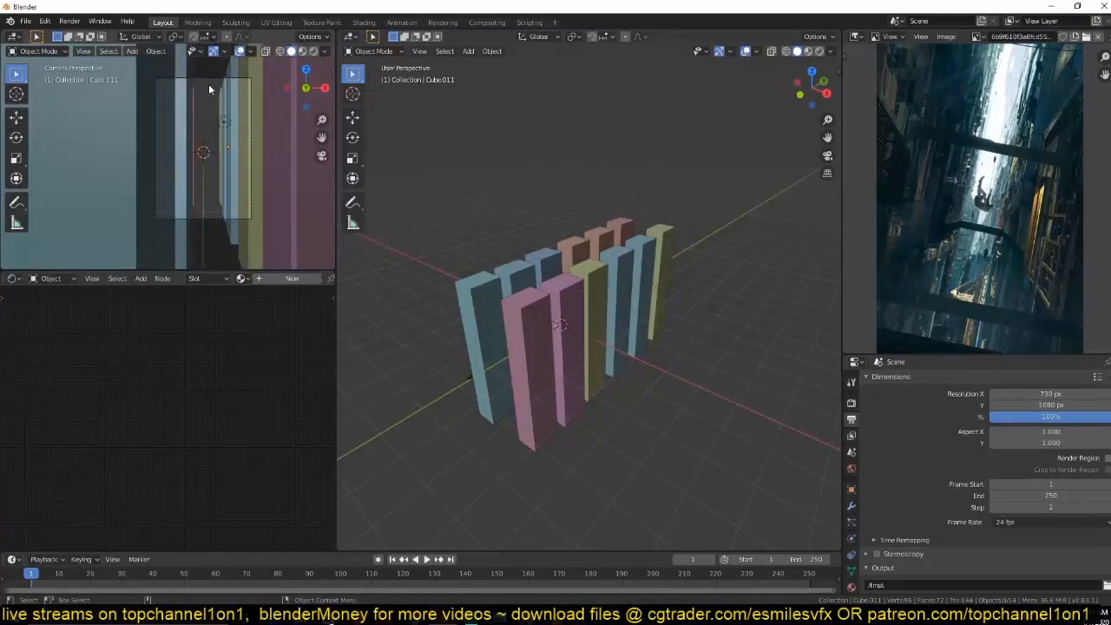
click(209, 80)
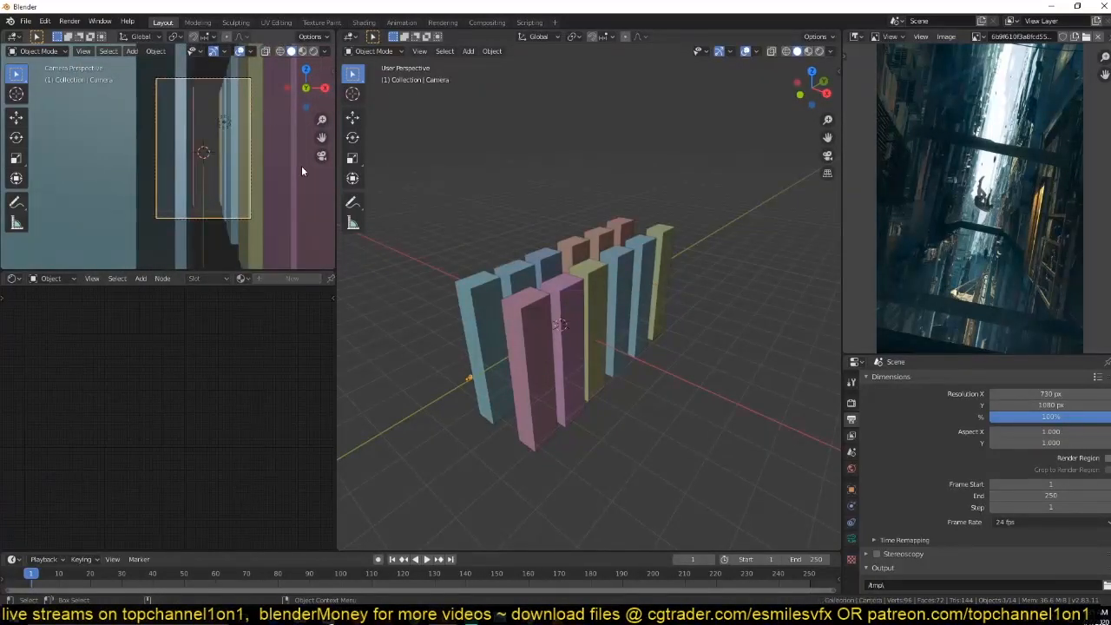
key(r)
click(307, 196)
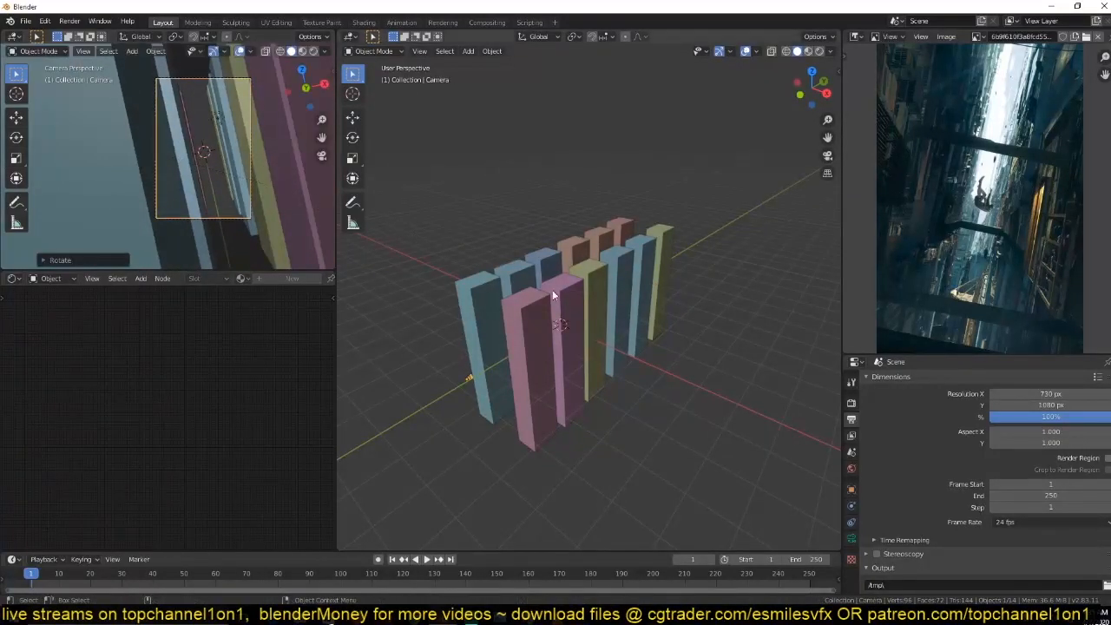
Select all twelve blocks in both rows and duplicate them about 84 m along Y to continue the alley.
shift+middle_drag(550, 292, 576, 287)
scroll(576, 285, up, 2)
middle_drag(630, 239, 555, 257)
key(KP_7)
drag(589, 216, 686, 359)
shift+middle_drag(687, 359, 660, 290)
shift+click(595, 340)
shift+click(653, 349)
shift+click(657, 380)
shift+click(599, 384)
shift+click(597, 423)
shift+click(655, 419)
shift+middle_drag(604, 290, 594, 393)
key(shift+d)
key(y)
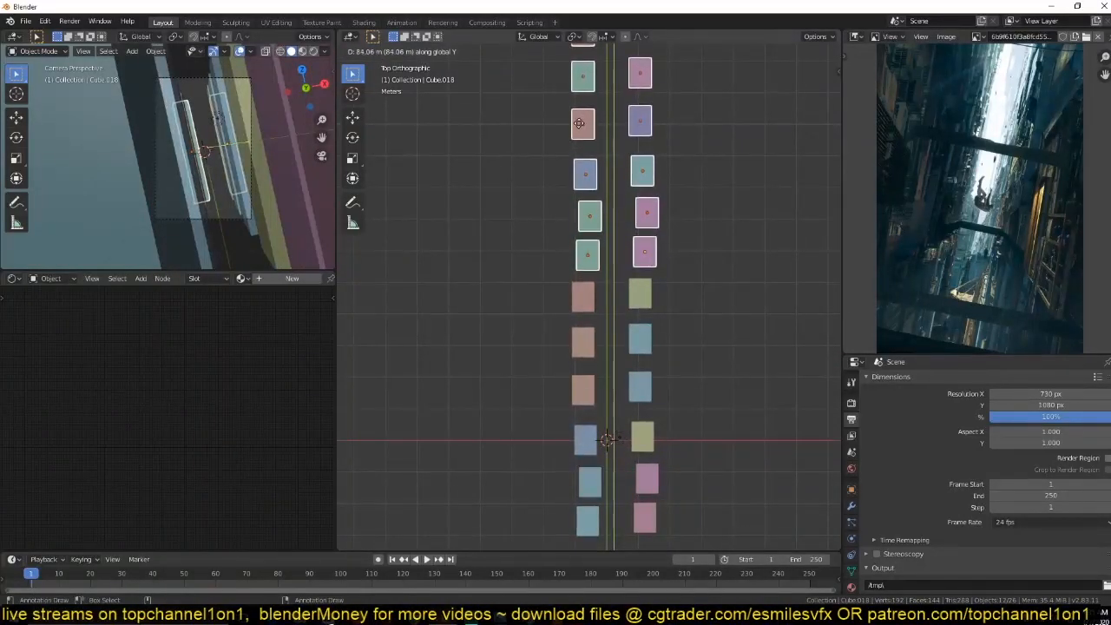
click(584, 130)
Scale all the blocks in both rows along Z by about 1.6, selecting them in wireframe side view.
scroll(586, 174, down, 3)
key(KP_1)
key(KP_3)
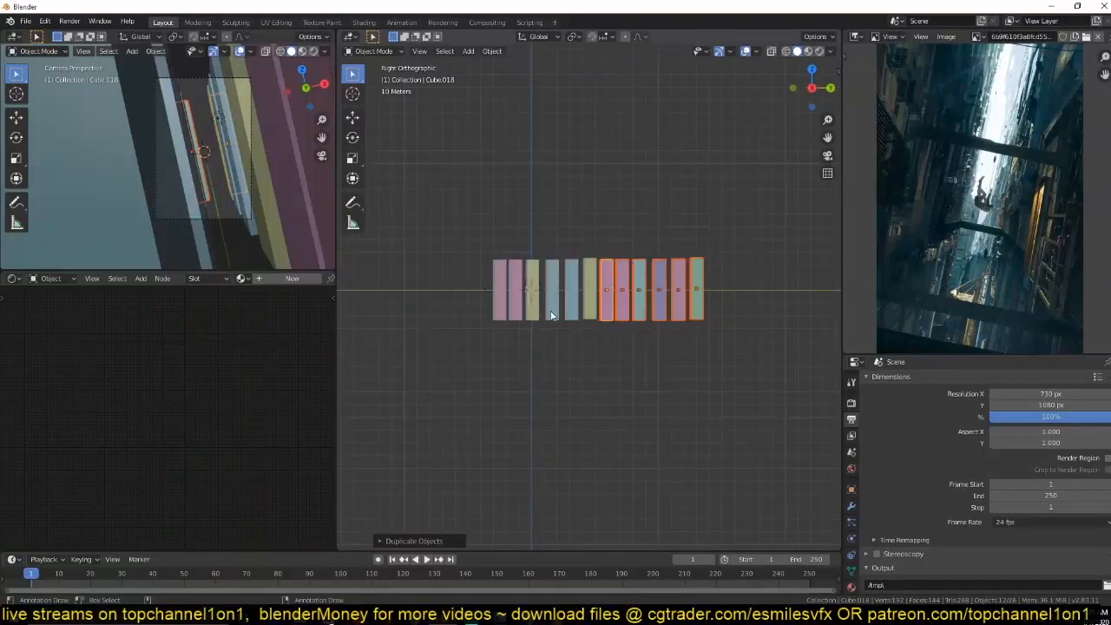
key(shift+z)
drag(472, 314, 686, 344)
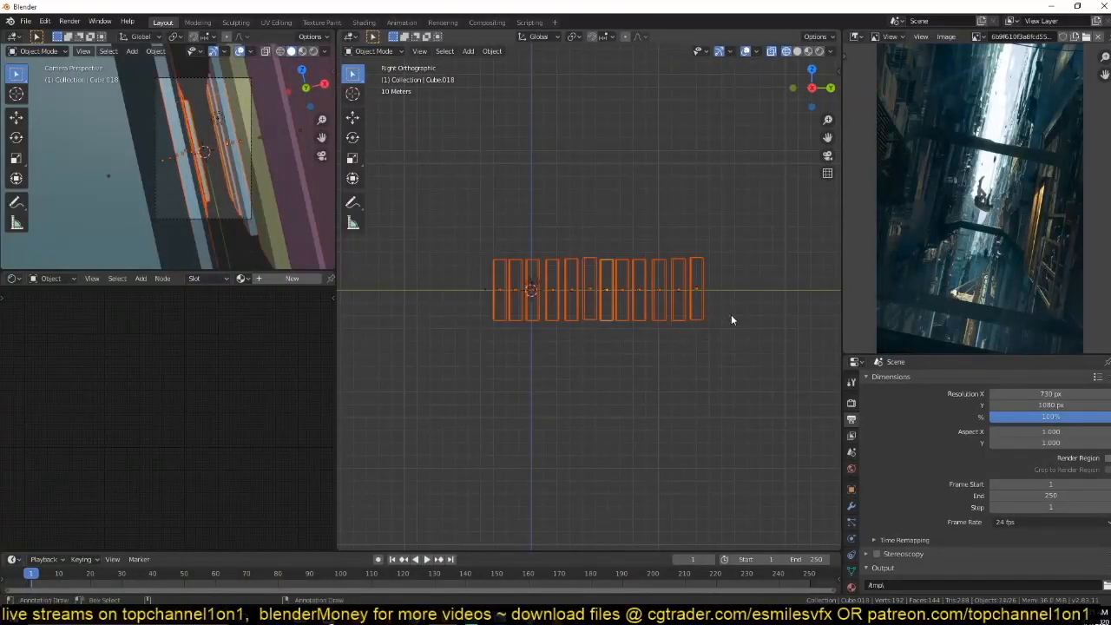
key(s)
key(z)
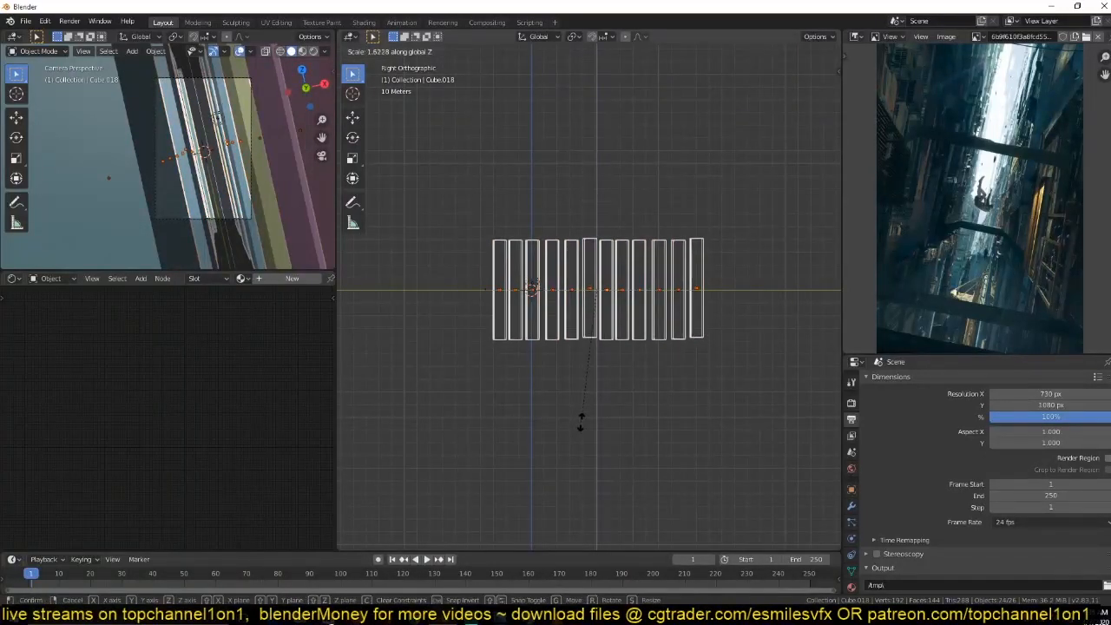
click(578, 422)
click(602, 379)
key(shift+z)
Rotate the camera by about 2 degrees while looking through it in the main viewport.
middle_drag(559, 280, 688, 321)
scroll(651, 303, up, 5)
key(KP_0)
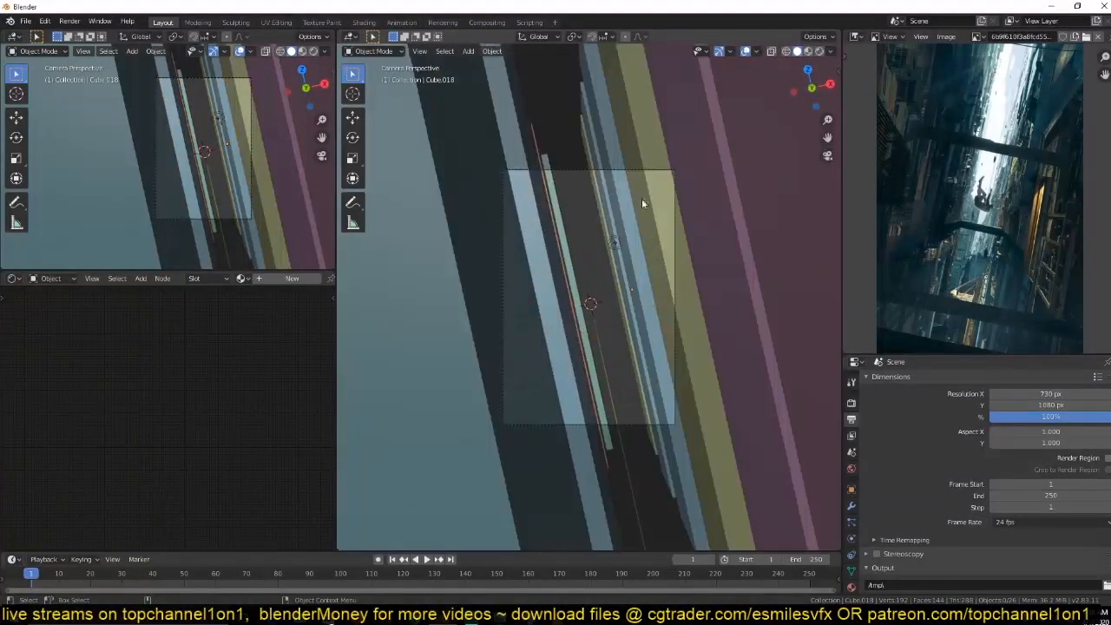
click(599, 170)
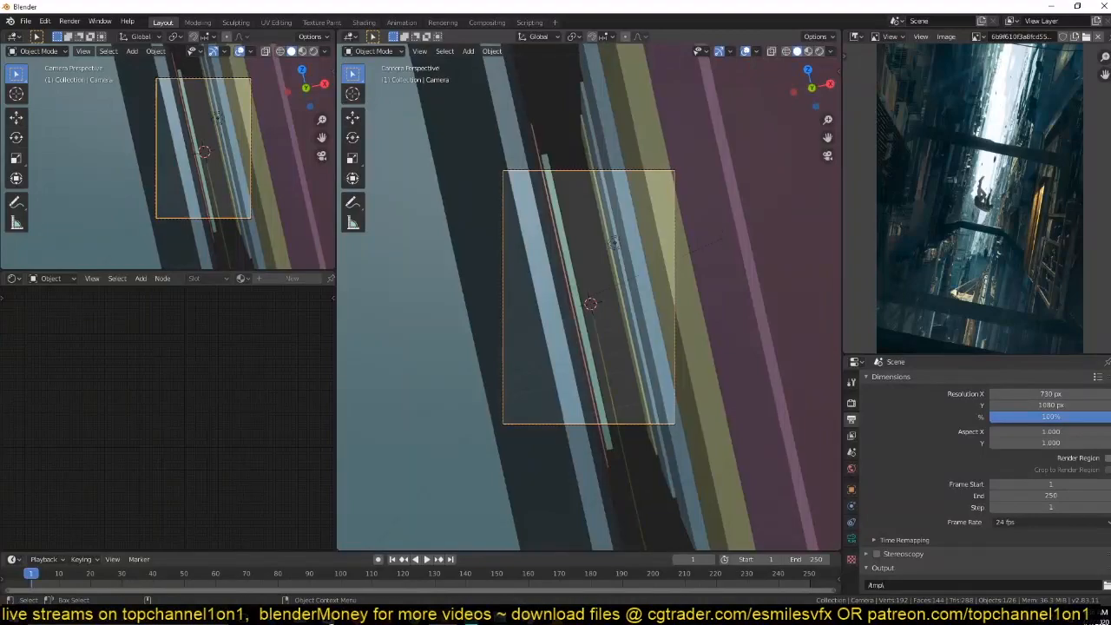
key(r)
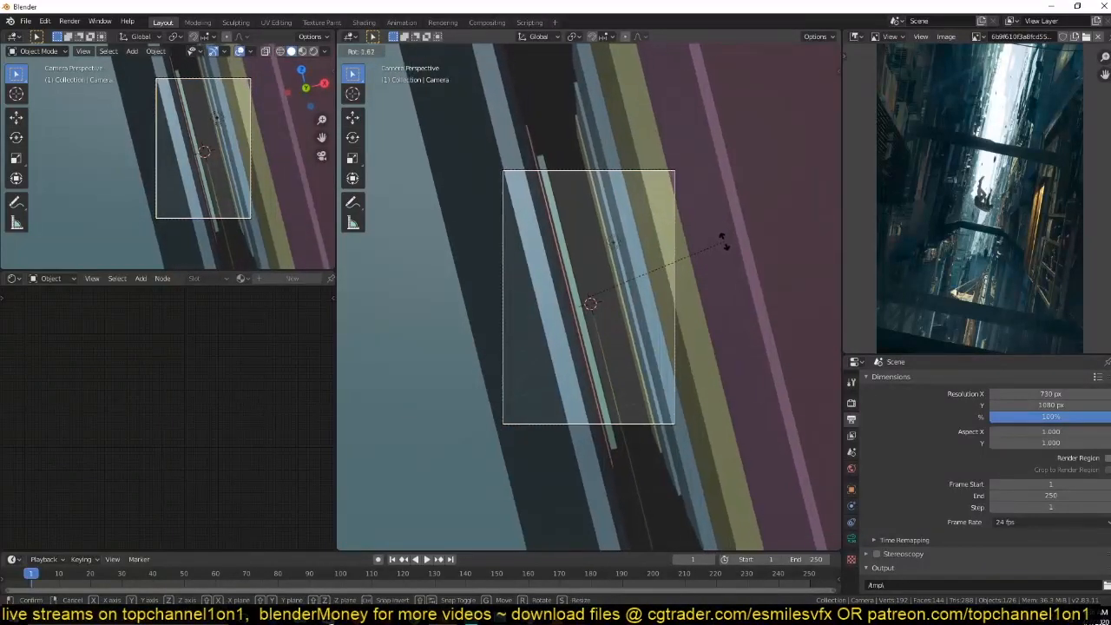
click(725, 246)
scroll(654, 282, up, 3)
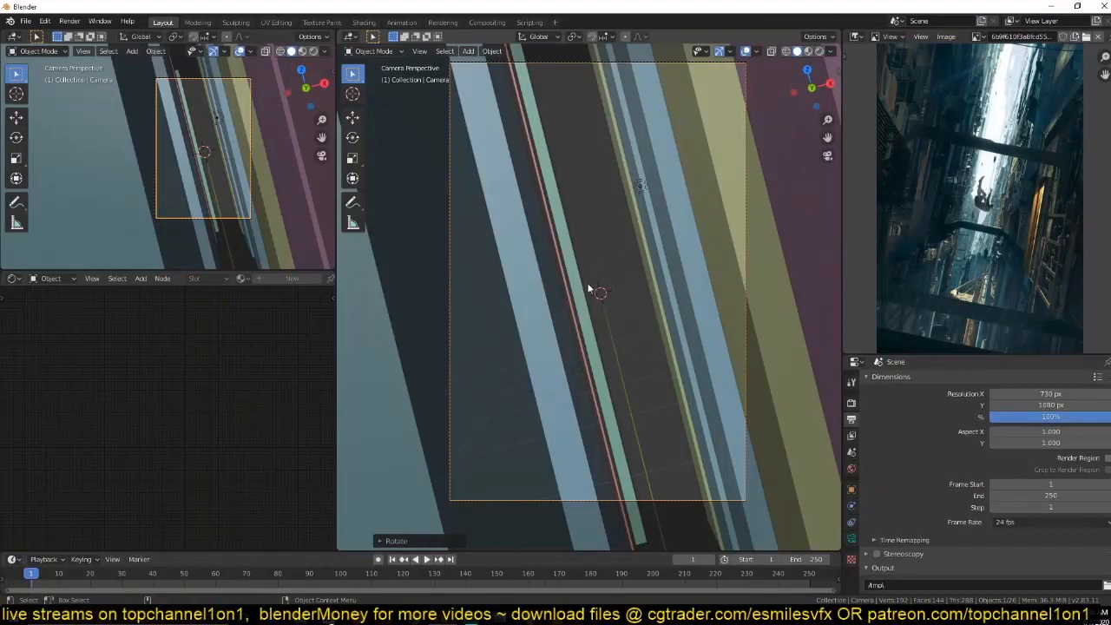
Save the scene as untitled.blend, using the existing file of that name in the save folder.
shift+middle_drag(585, 287, 592, 276)
click(597, 267)
click(606, 270)
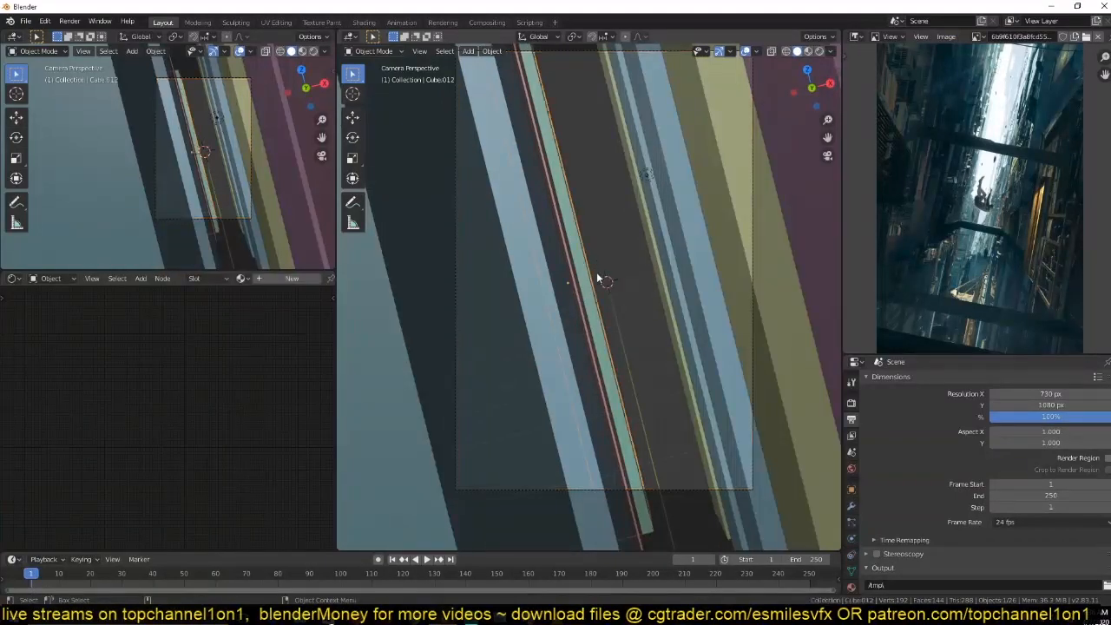
key(ctrl+s)
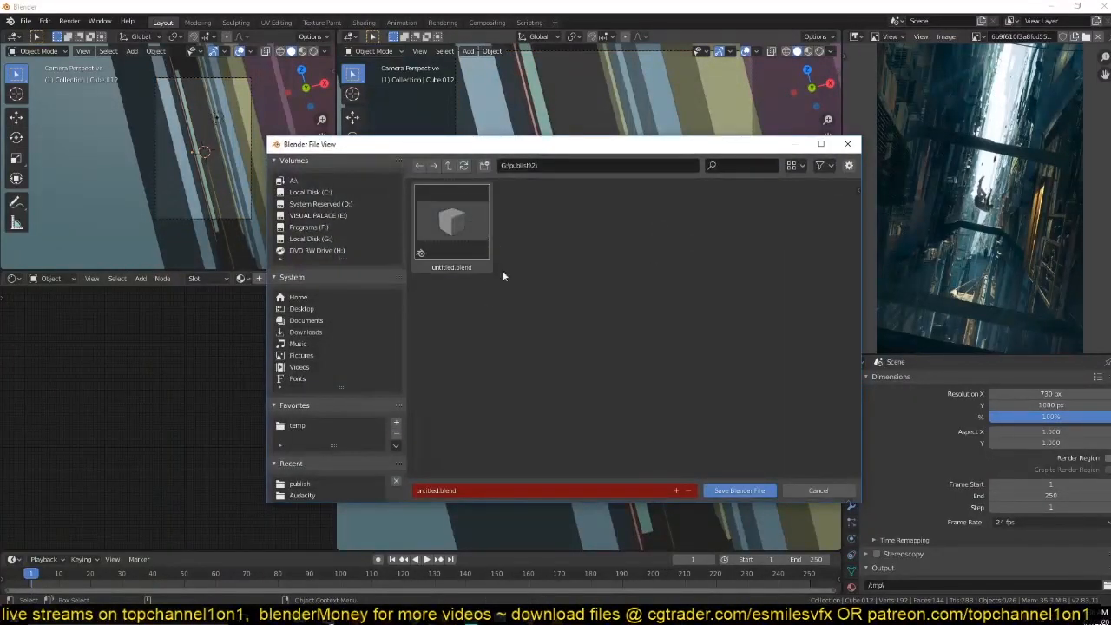
double_click(461, 242)
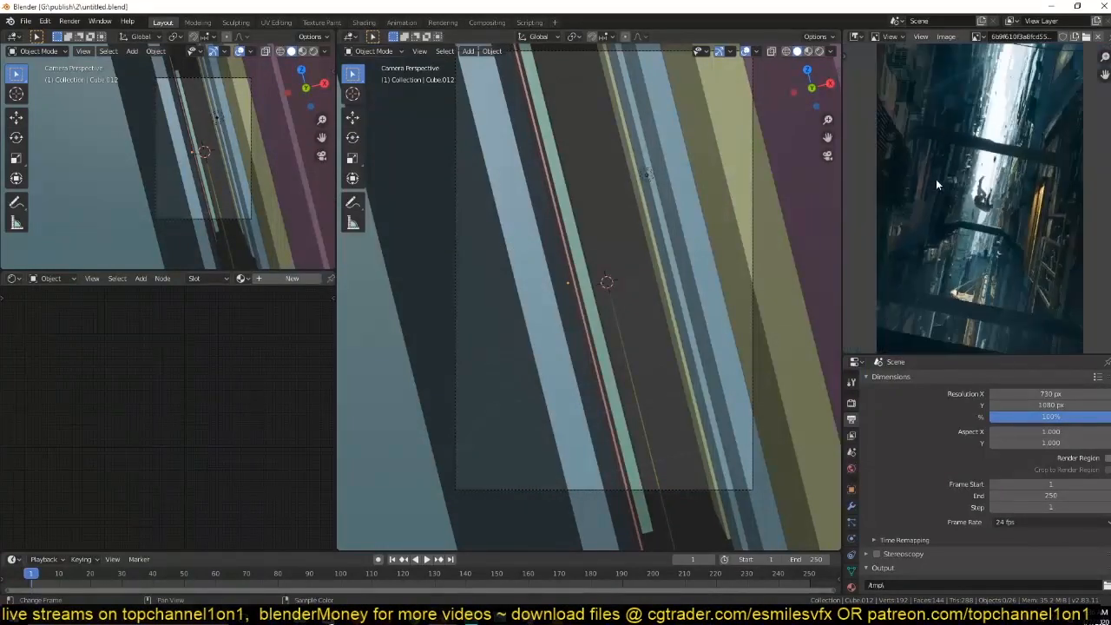
Examine the reference image up close and compare its buildings and light with the blocked-out camera view.
middle_drag(936, 179, 974, 190)
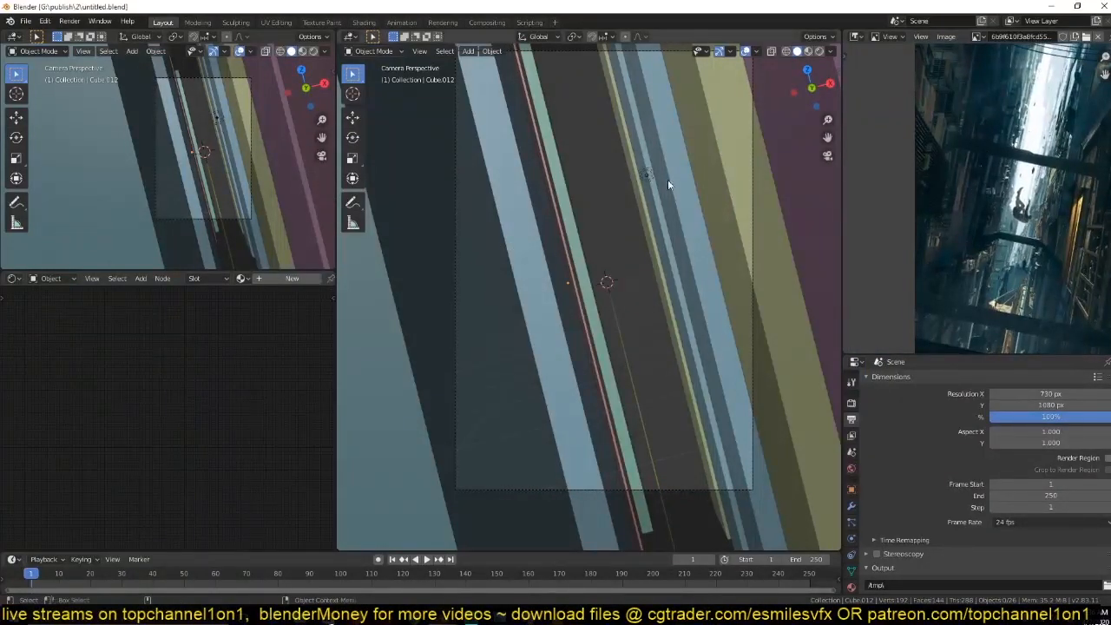
scroll(615, 189, down, 3)
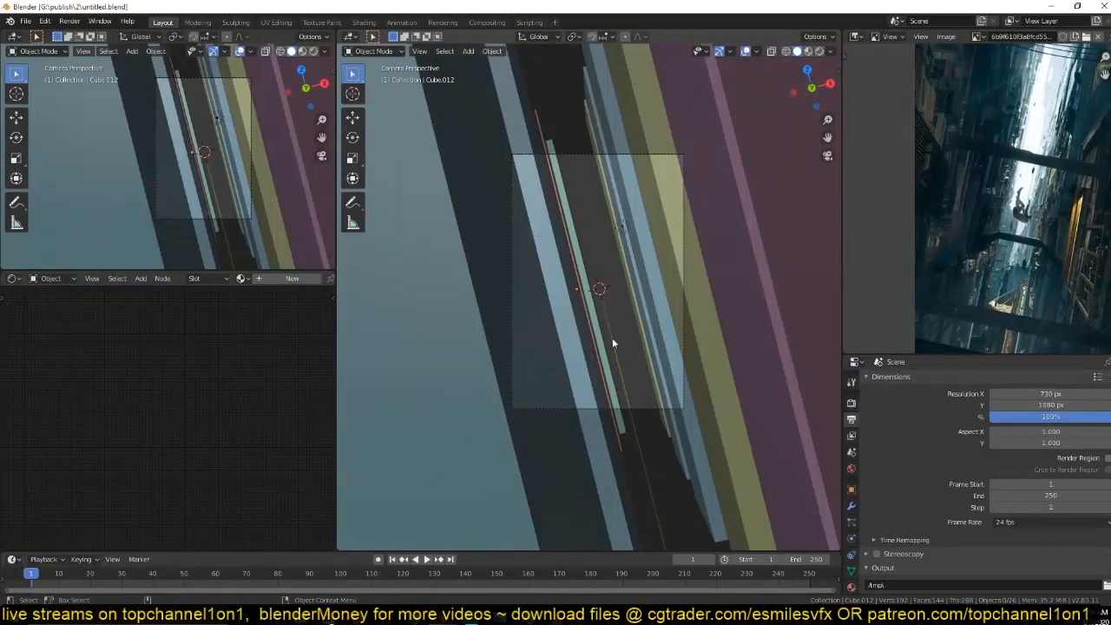
scroll(1030, 193, up, 2)
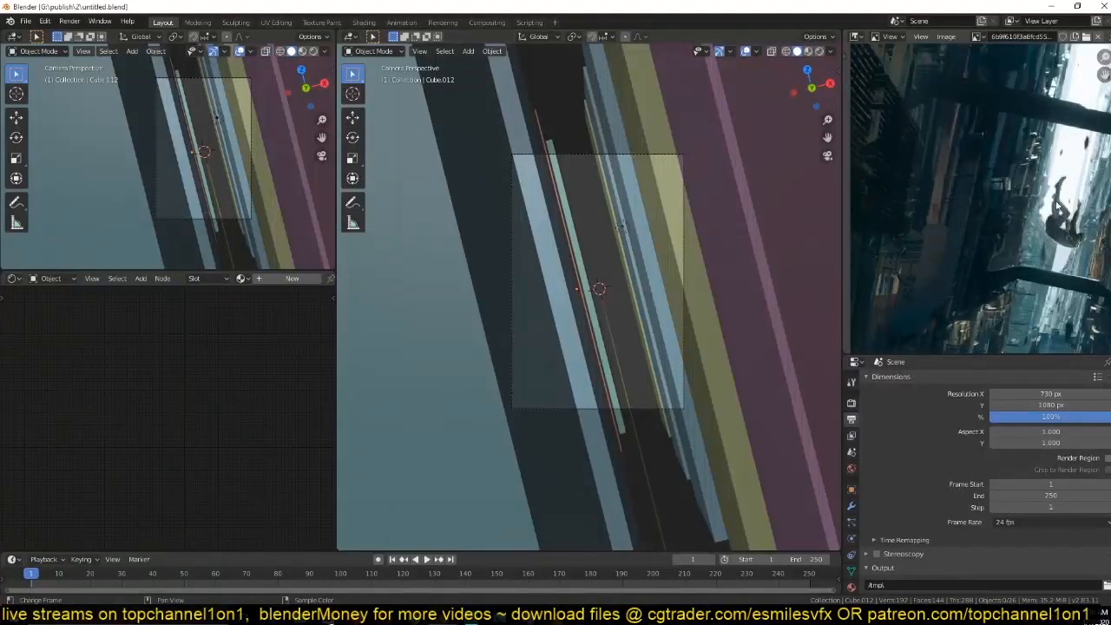
click(25, 21)
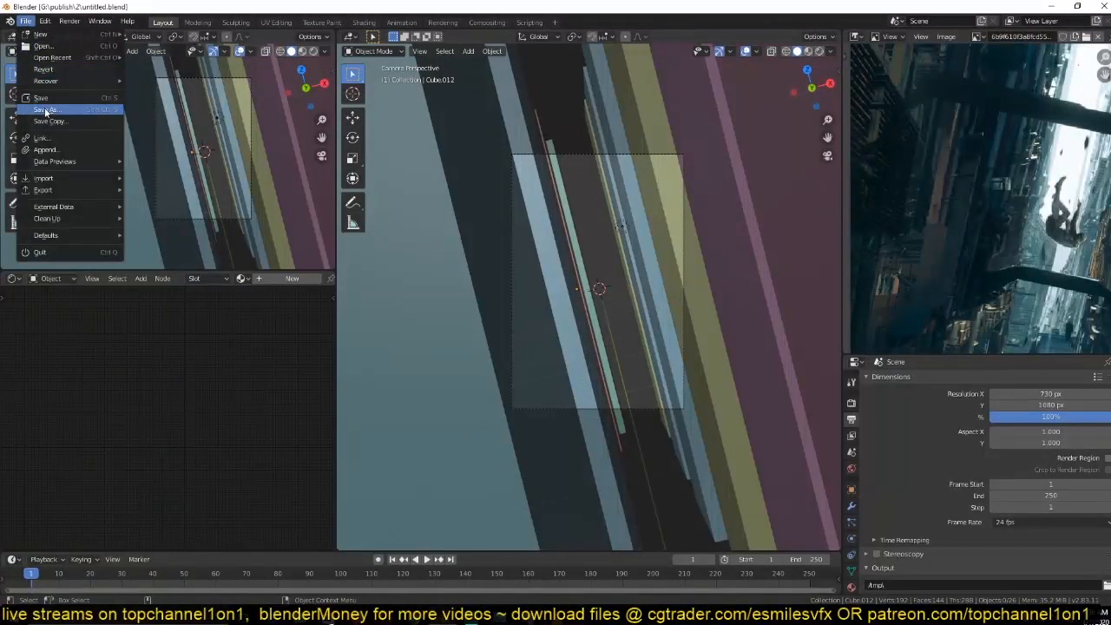
middle_drag(1036, 219, 931, 151)
scroll(605, 253, down, 1)
scroll(930, 175, down, 3)
scroll(946, 178, up, 1)
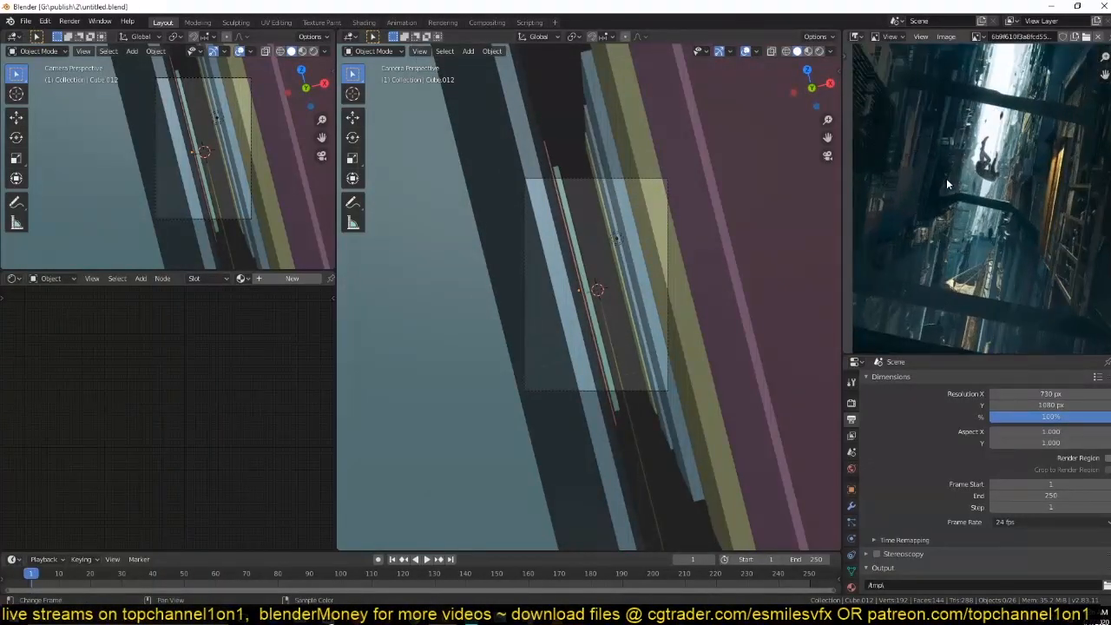
scroll(241, 113, down, 2)
scroll(239, 113, up, 2)
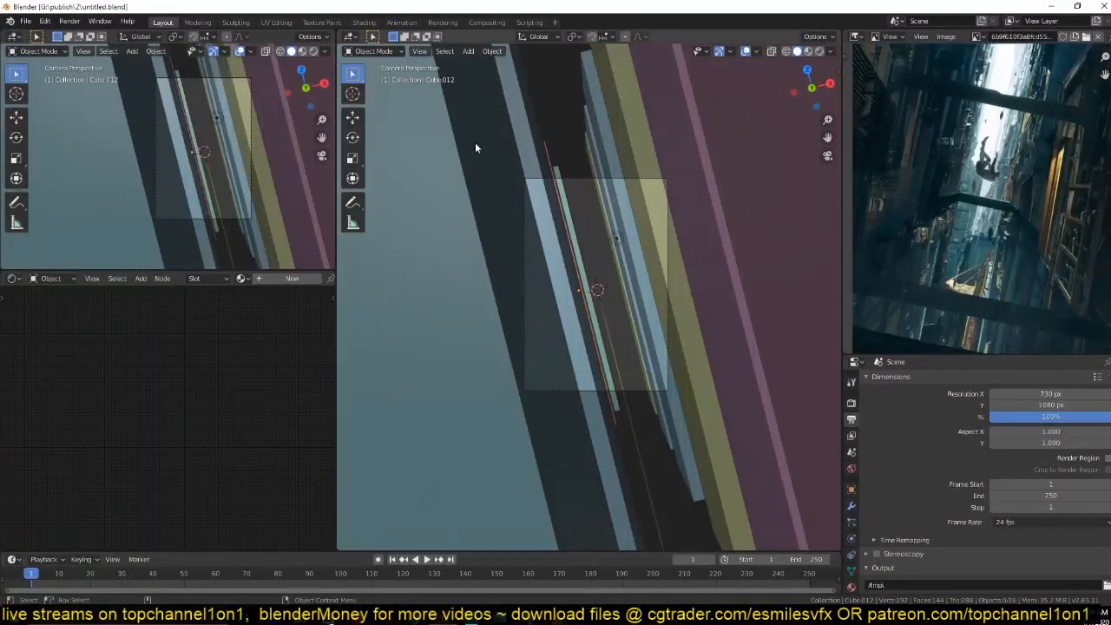
Select the light and move it into the gap between the building rows in the small camera view.
click(203, 133)
click(214, 120)
key(g)
click(195, 131)
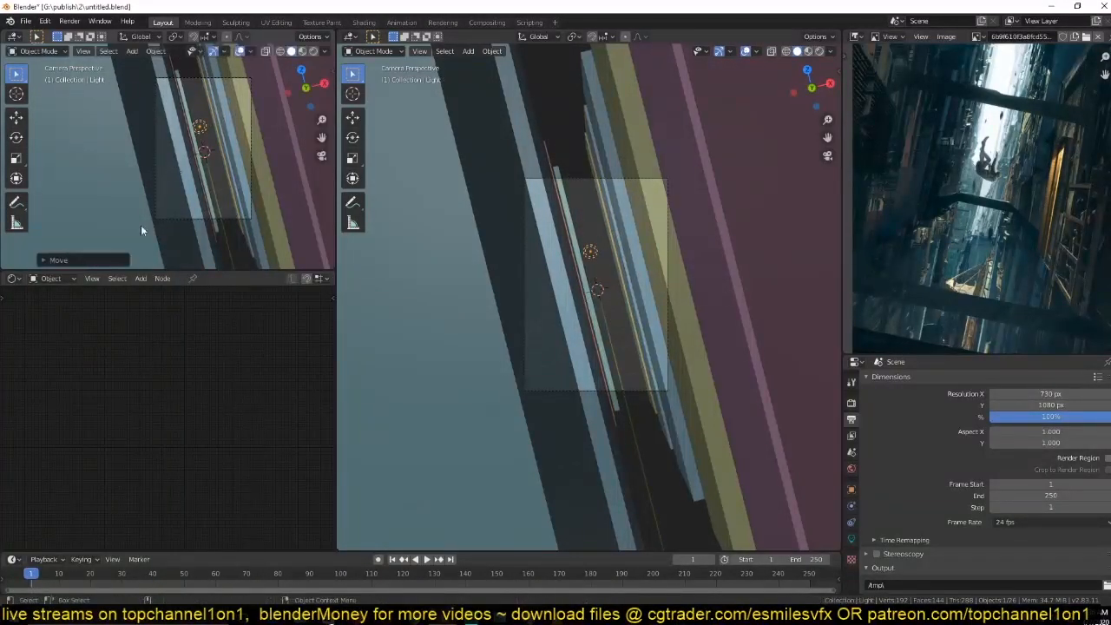
Show the World shader nodes, add a Principled Volume node and connect it to the Volume input of World Output.
click(37, 279)
click(52, 305)
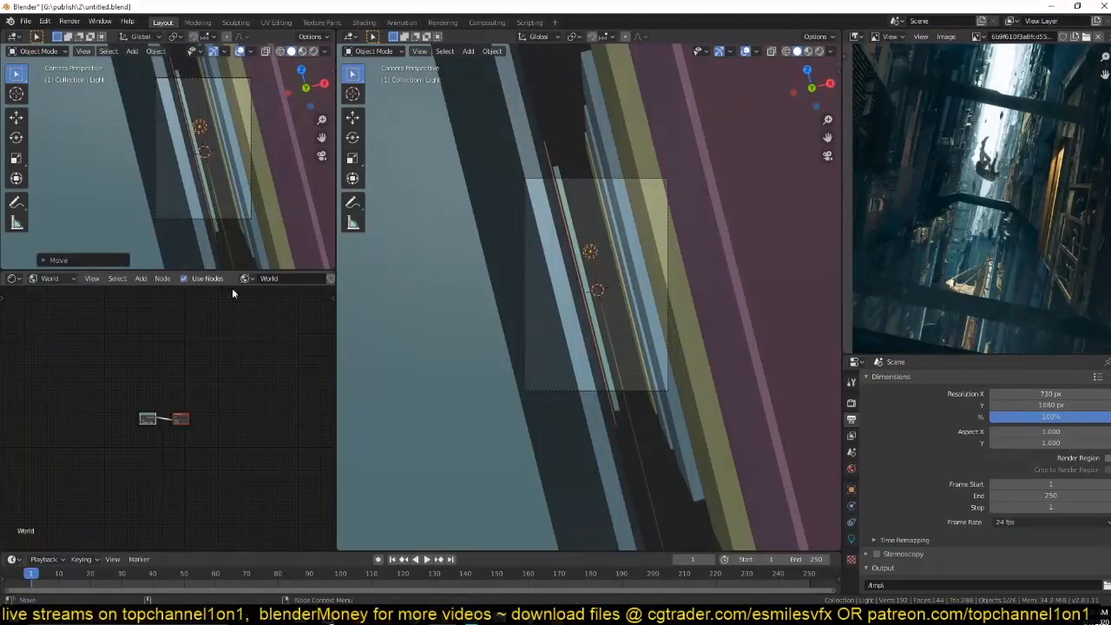
scroll(180, 356, up, 8)
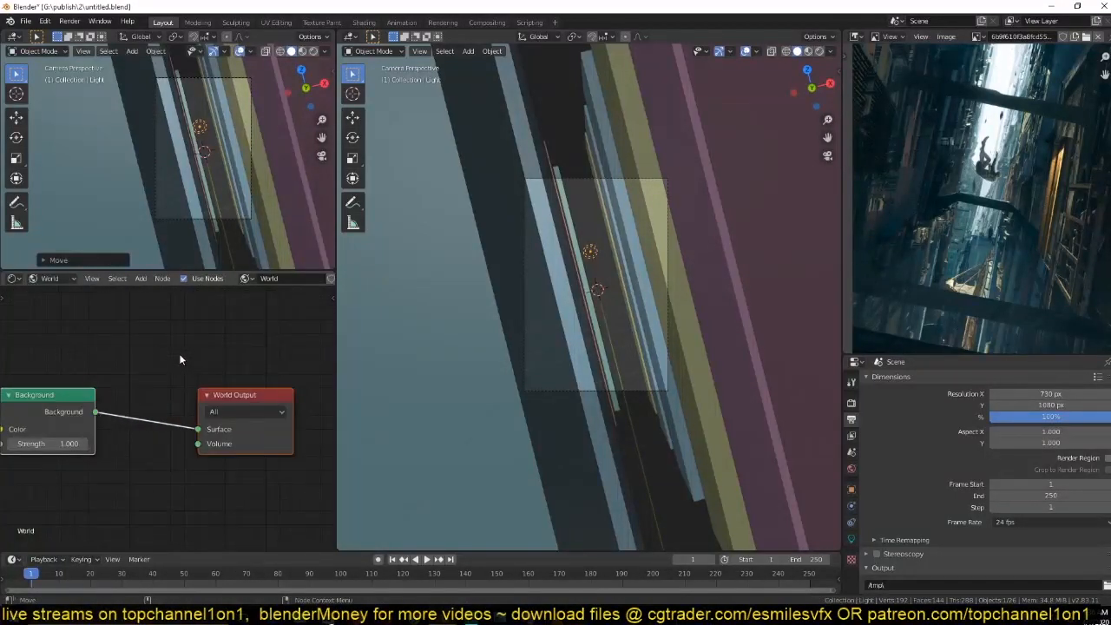
scroll(168, 407, down, 3)
middle_drag(154, 364, 194, 323)
key(shift+a)
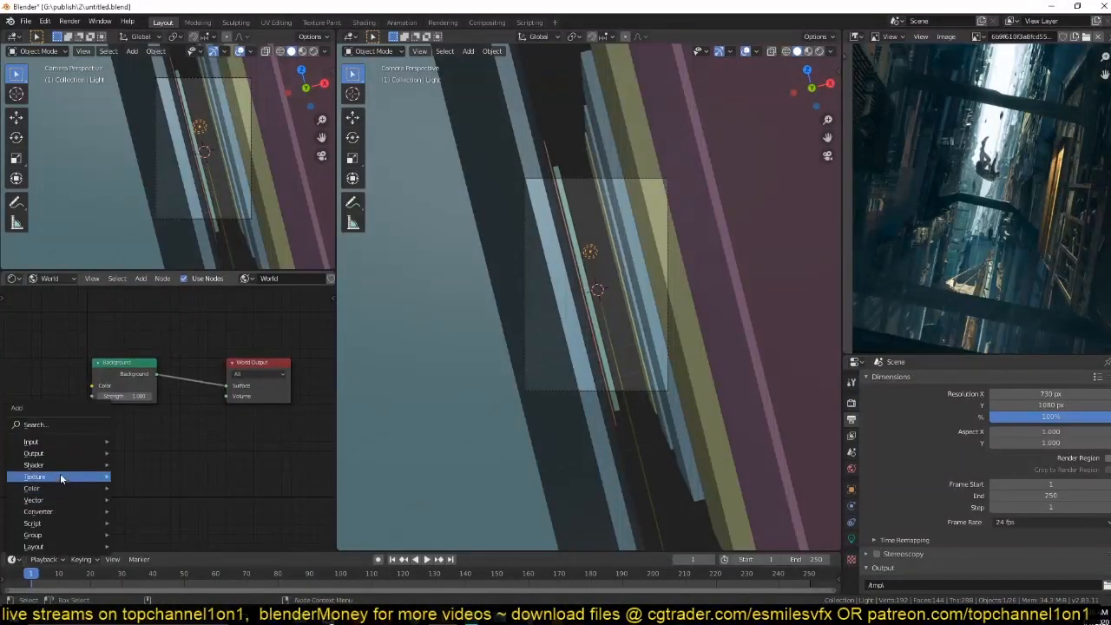
mouse_move(66, 466)
click(155, 516)
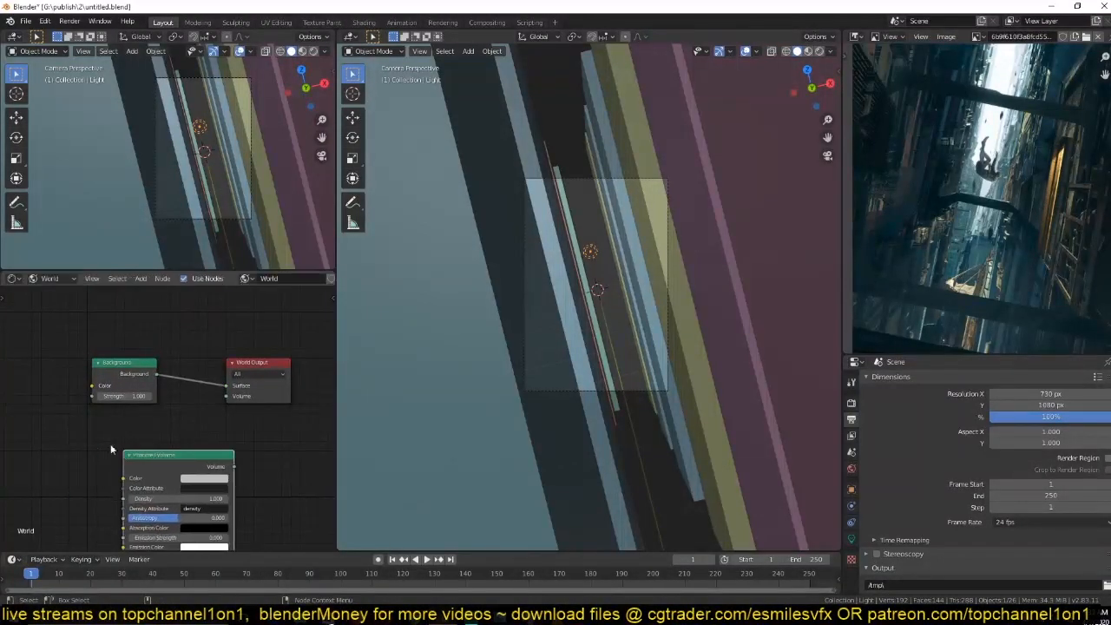
click(56, 447)
drag(151, 456, 225, 396)
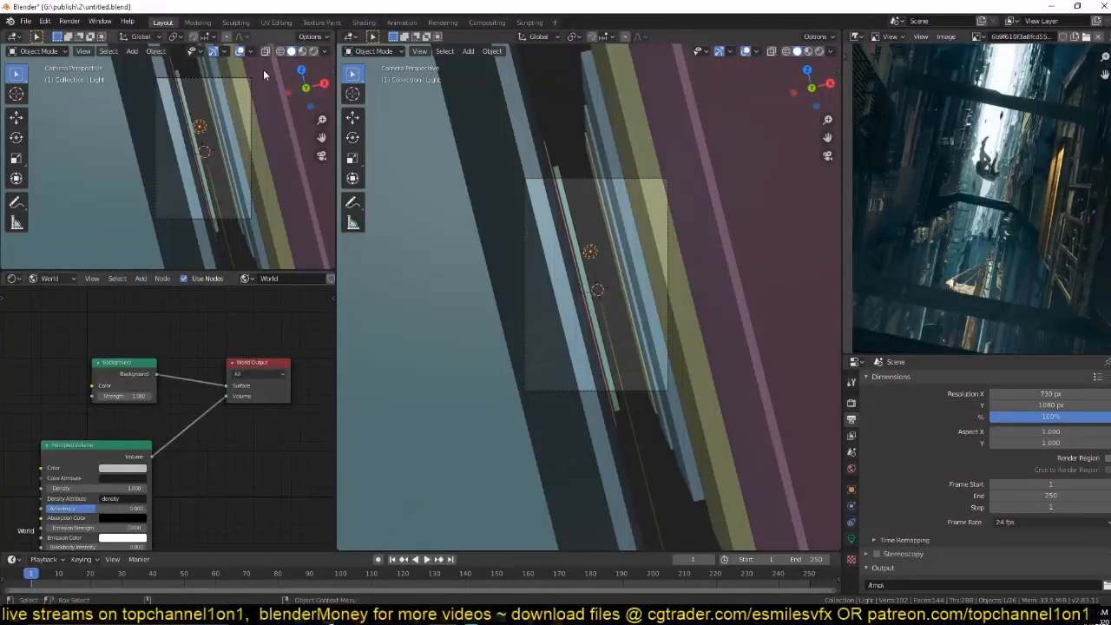
Preview the small camera view in rendered shading and move the light about 155 m along Y, beyond the far end of the building rows.
click(313, 52)
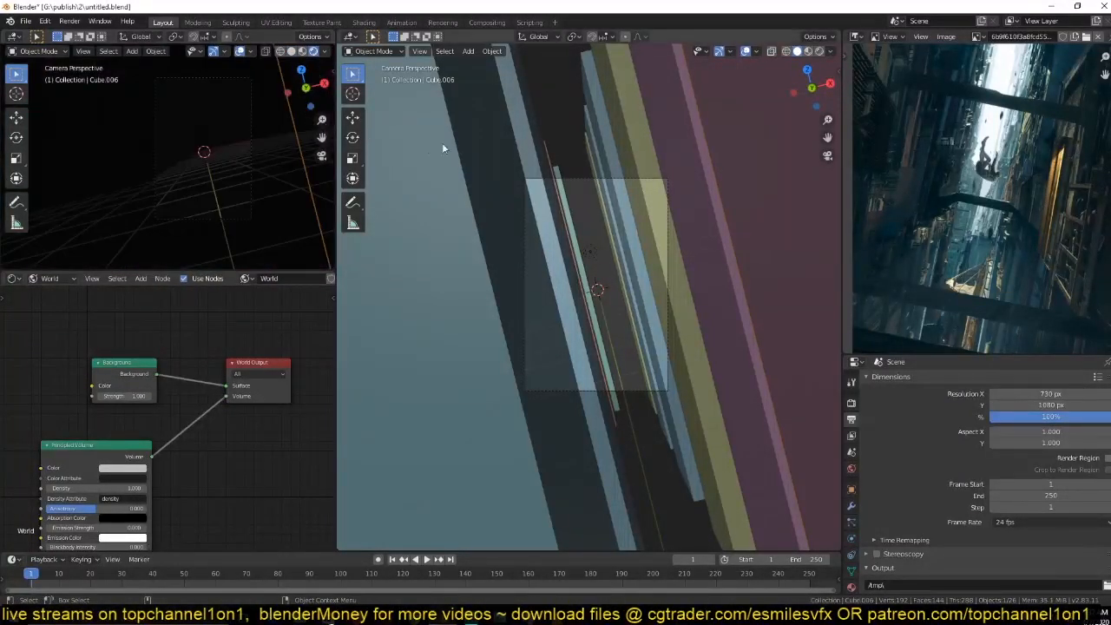
click(566, 280)
click(589, 246)
key(KP_3)
key(g)
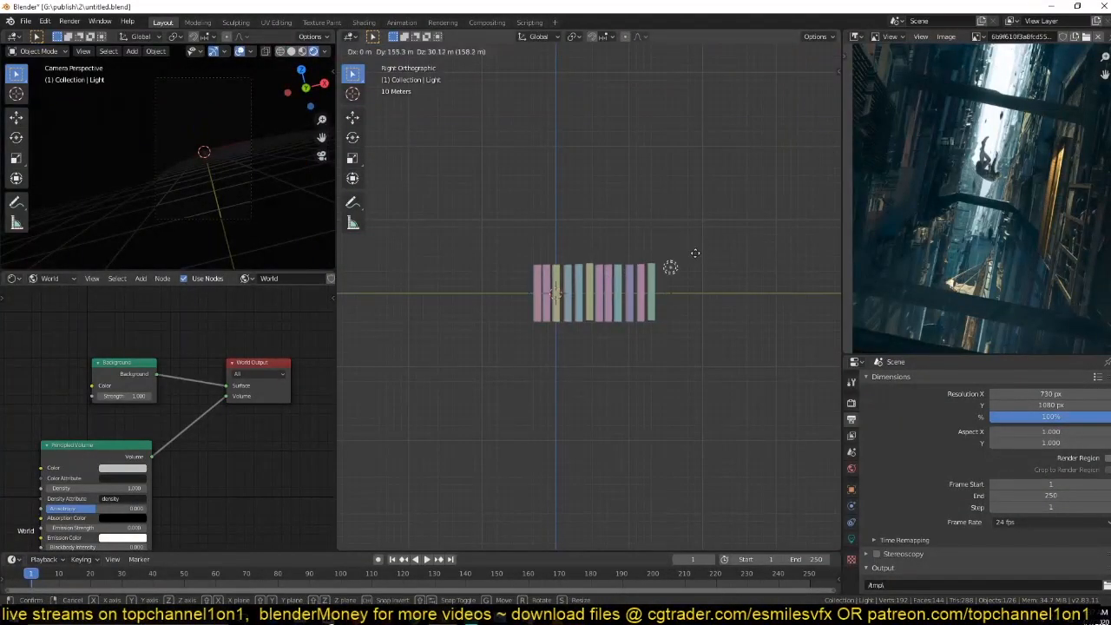
click(695, 262)
Set the Principled Volume density to 0.050 and the point light's power to 10000 W.
drag(135, 488, 83, 488)
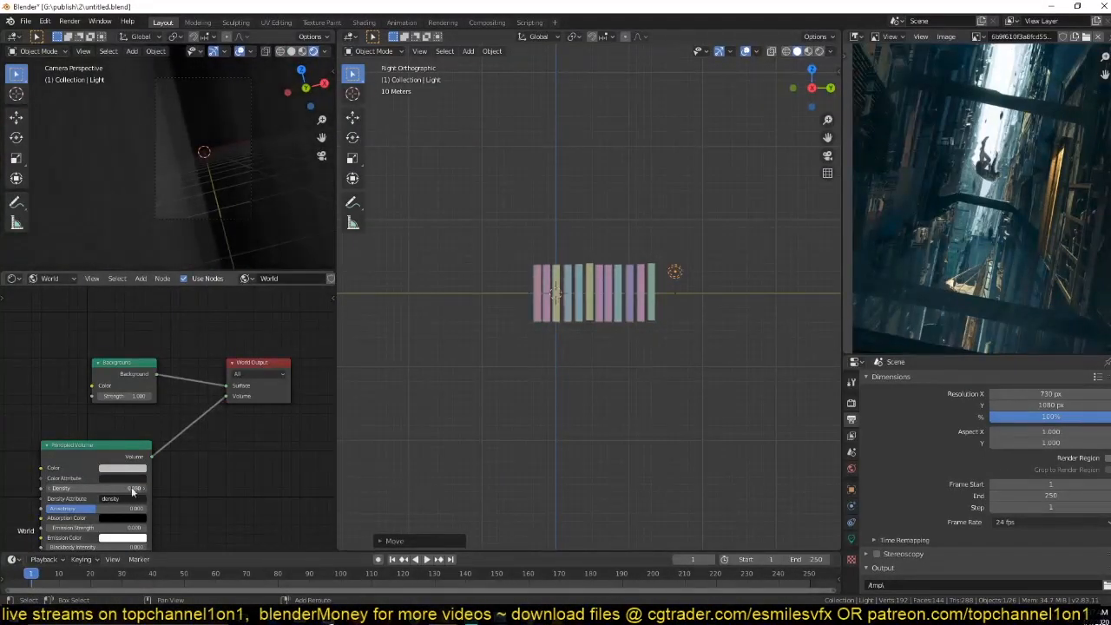
click(851, 539)
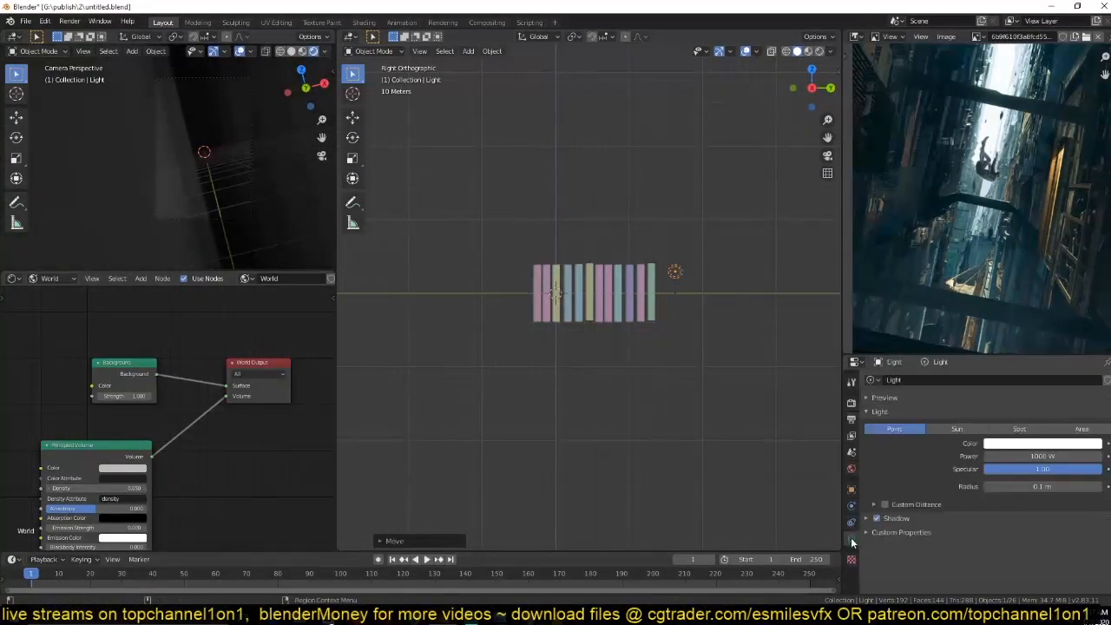
click(1031, 456)
text(10)
key(Return)
click(998, 457)
text(100000)
key(Return)
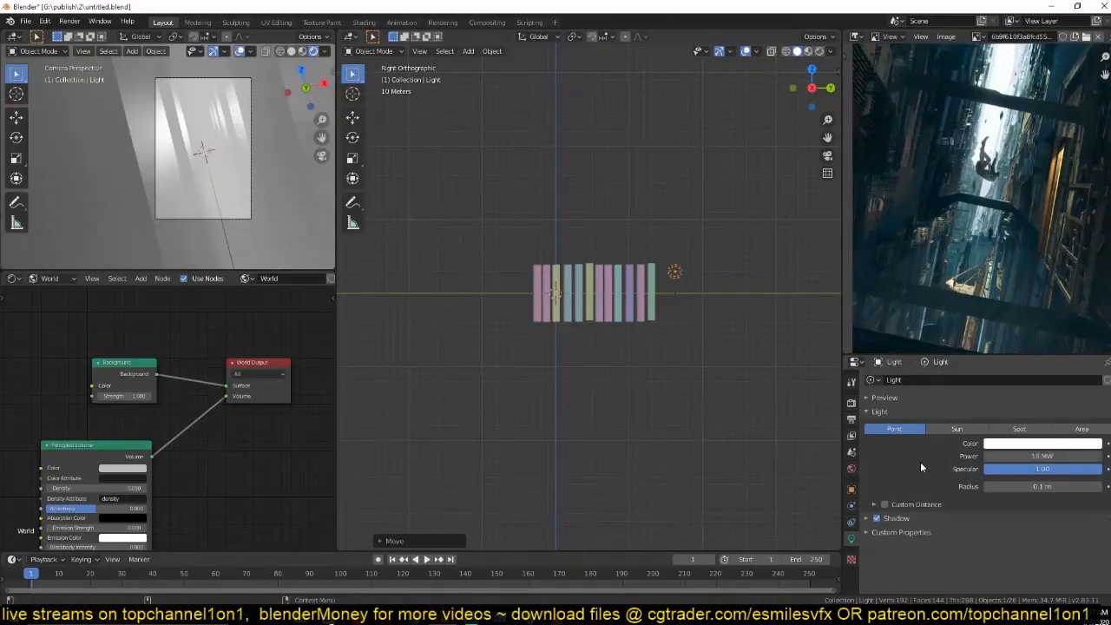
click(998, 456)
text(10000)
key(Return)
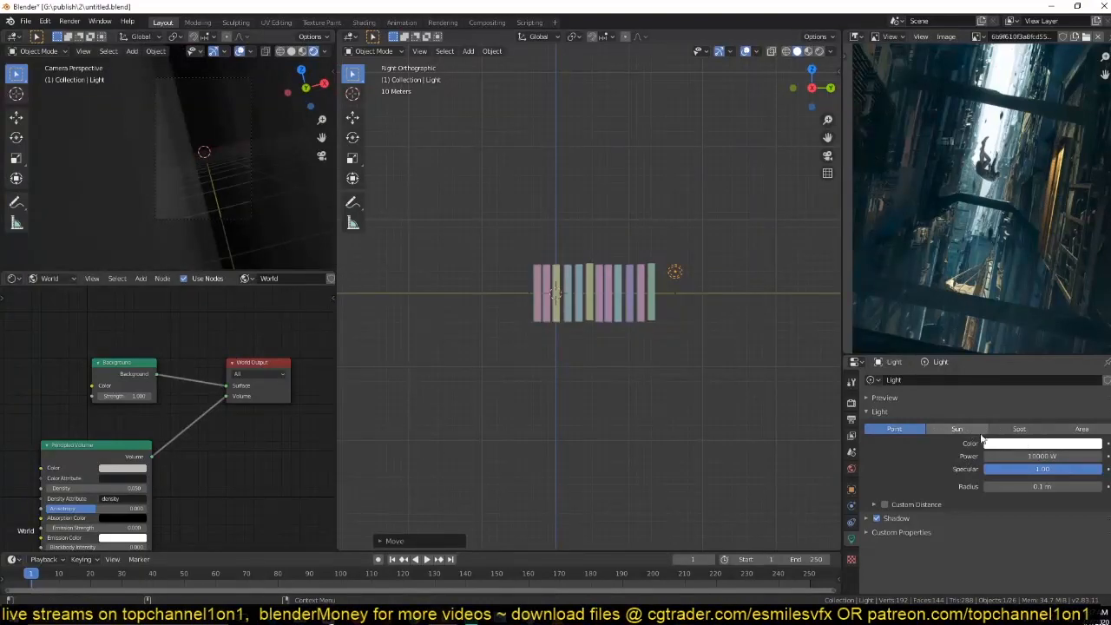
Change the light to an Area light and rotate it in side view to aim at the buildings.
click(1078, 429)
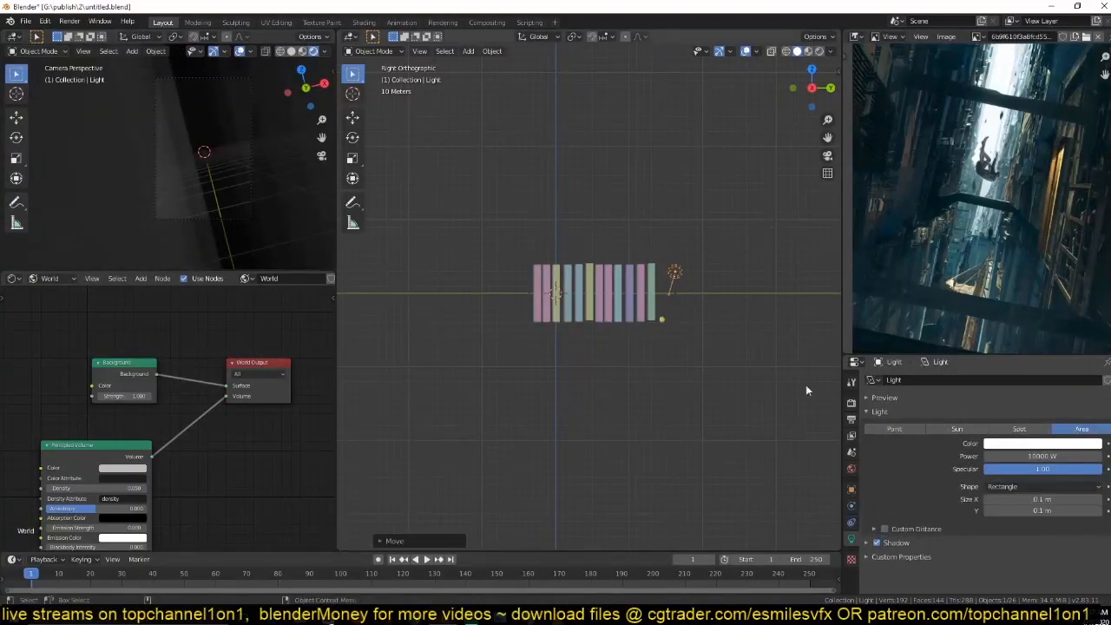
key(r)
click(706, 322)
Set the area light's power to 100000 W.
click(1038, 456)
click(1039, 456)
key(Return)
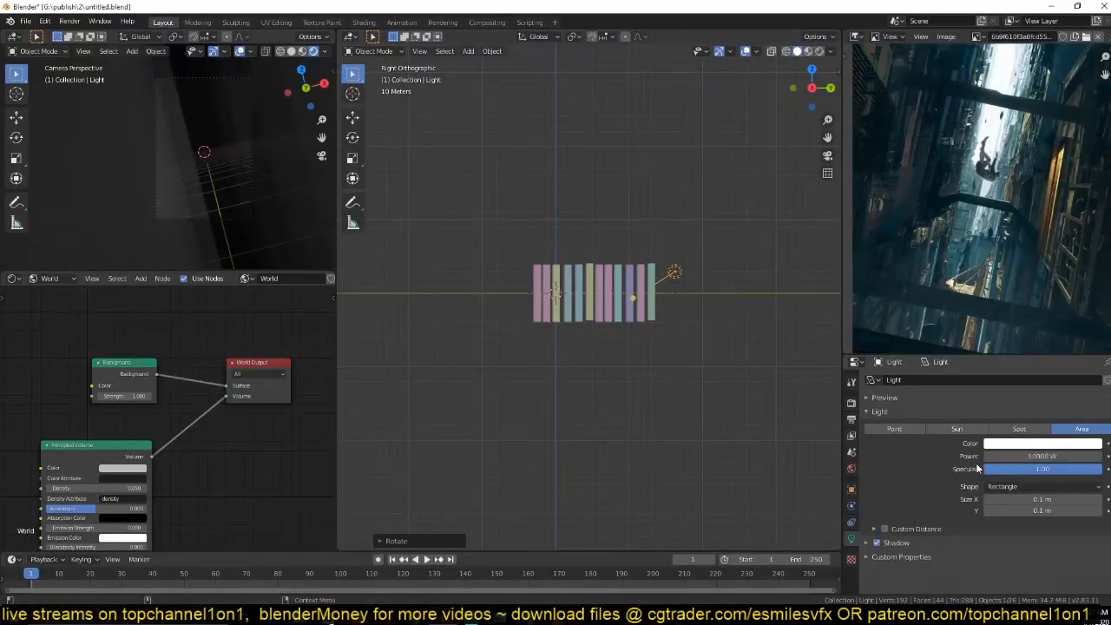
click(1032, 456)
click(1034, 455)
click(920, 471)
click(1031, 456)
text(100000)
click(933, 468)
Rotate the area light in top view so it points straight down the alley between the rows.
scroll(682, 321, up, 3)
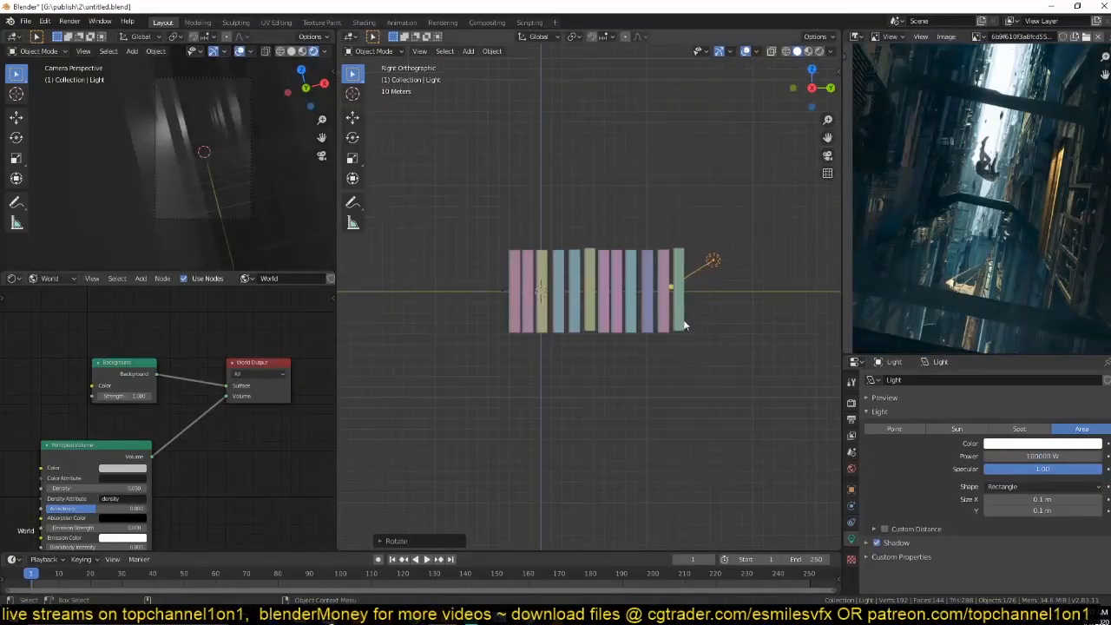
key(KP_7)
key(r)
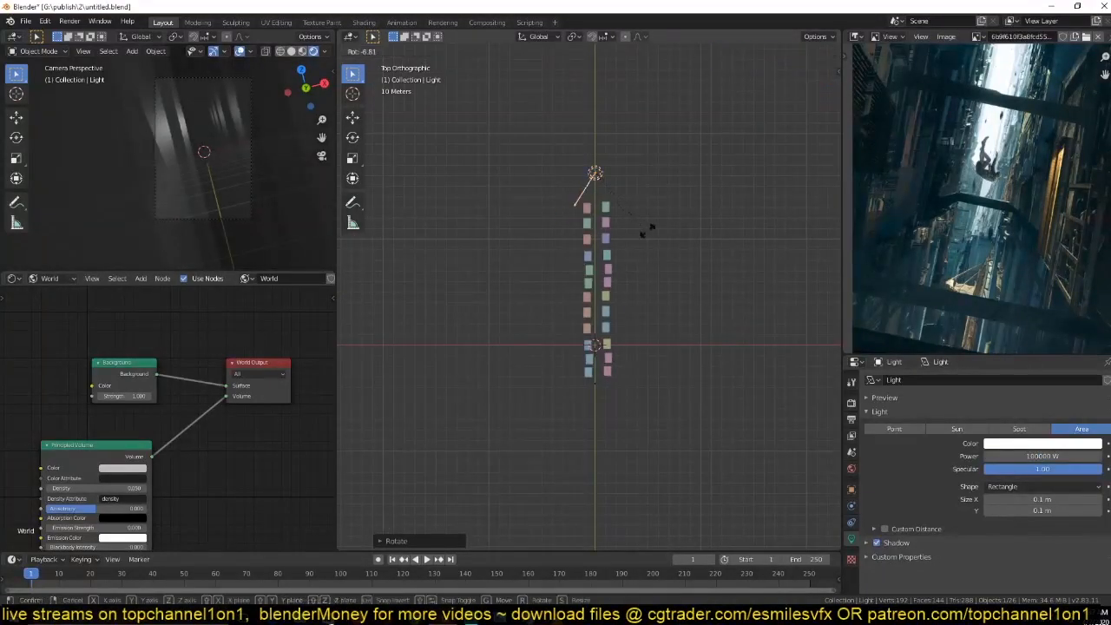
click(651, 190)
Move the area light in side view about 107 m along negative Y and about 10 m down, to the middle of the rows.
key(KP_3)
scroll(652, 266, up, 4)
shift+middle_drag(681, 292, 590, 283)
key(g)
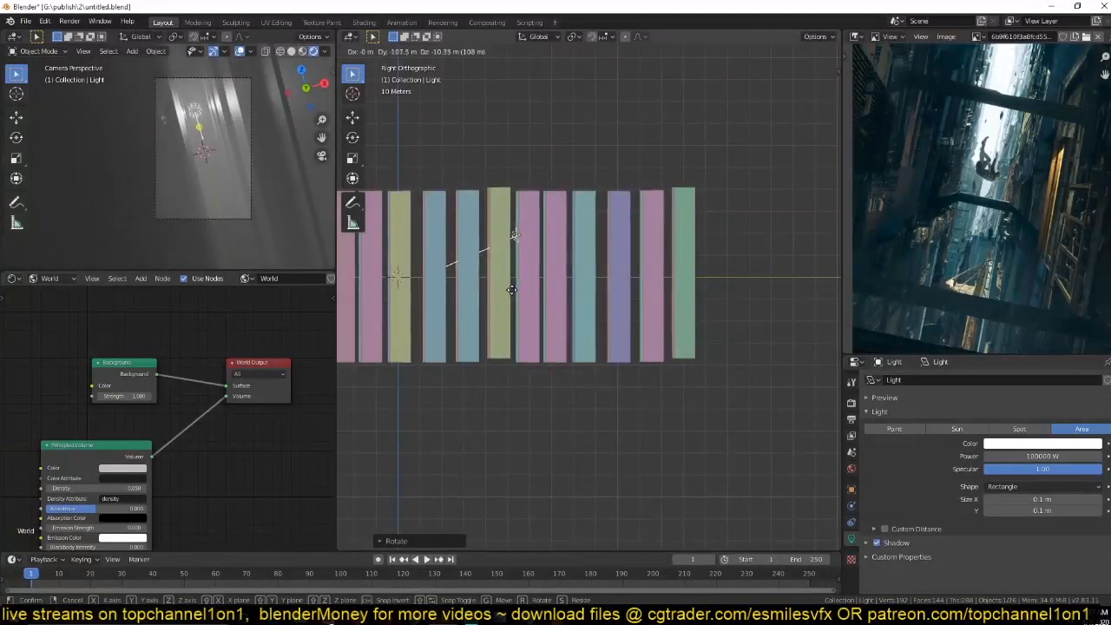
click(521, 286)
Reposition the area light in top view to sit midway between the two building rows.
shift+middle_drag(549, 282, 637, 282)
scroll(629, 278, down, 2)
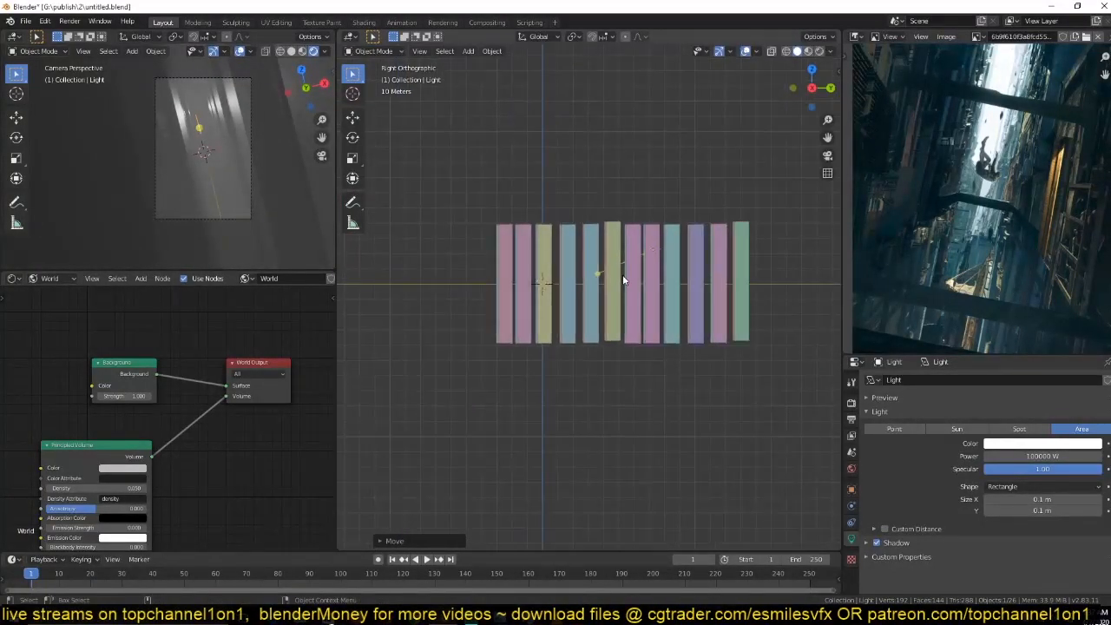
key(KP_7)
key(g)
click(644, 265)
Fine-tune the Principled Volume density against the rendered camera view and deselect the light.
scroll(185, 400, up, 2)
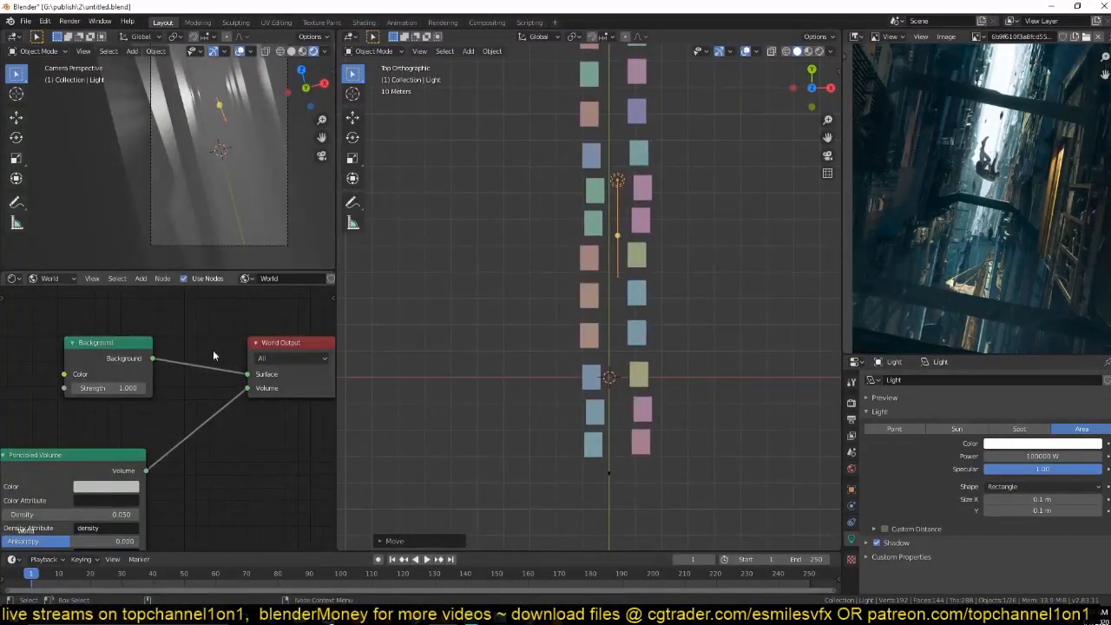
middle_drag(201, 365, 230, 303)
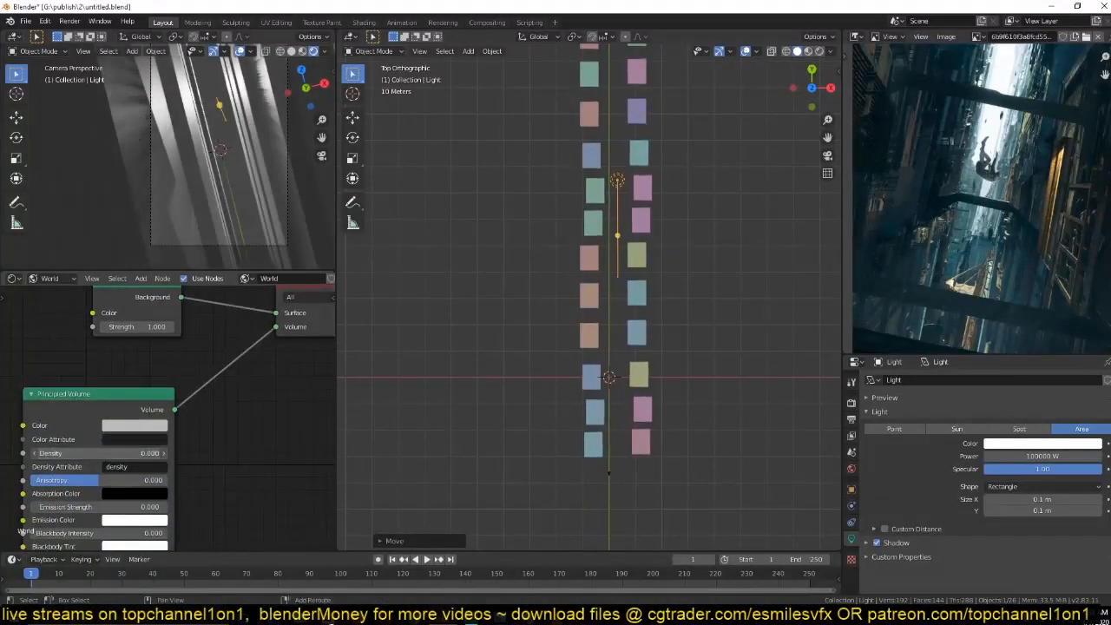
drag(99, 453, 128, 453)
scroll(642, 356, down, 2)
shift+middle_drag(662, 362, 648, 382)
key(alt+a)
Switch to Chrome and search Google Images for "BUILDING textures".
click(416, 616)
click(410, 571)
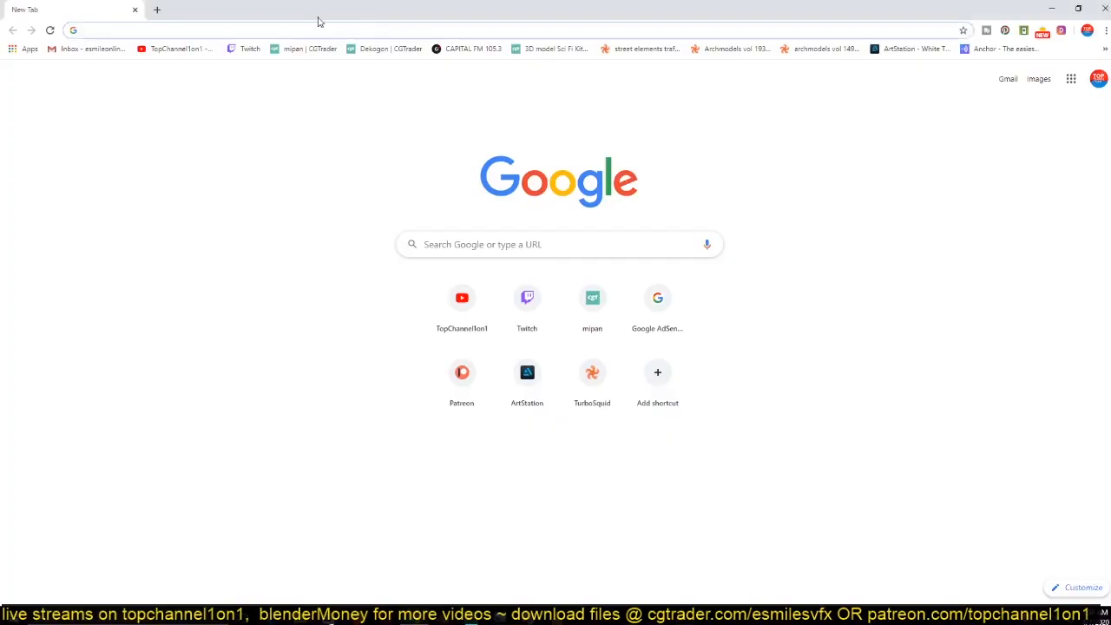
text(BUILDING textures)
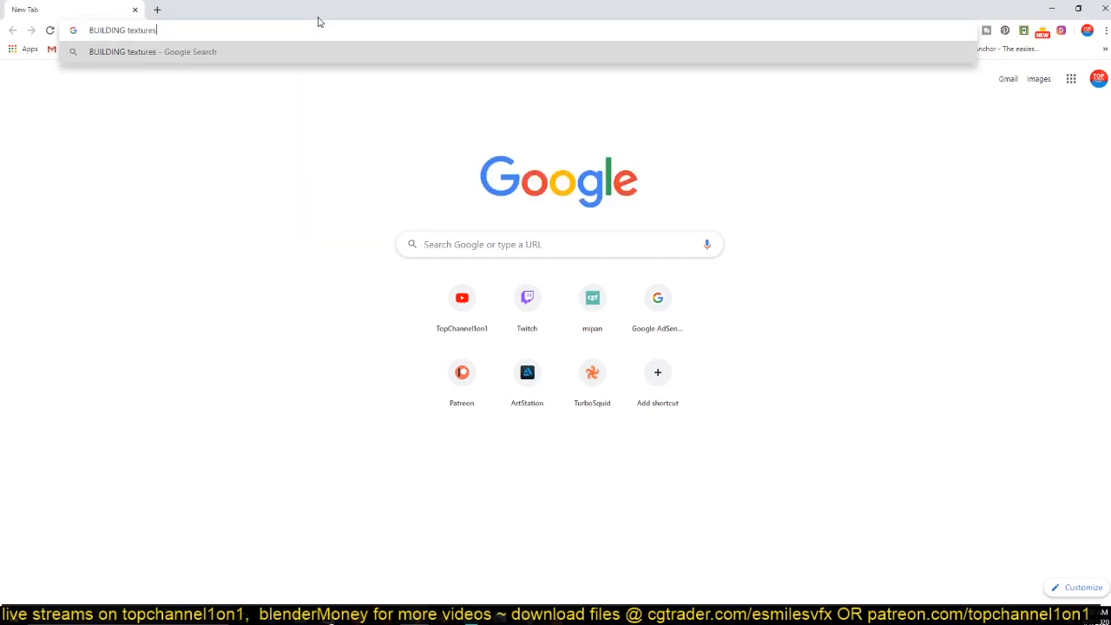
key(Return)
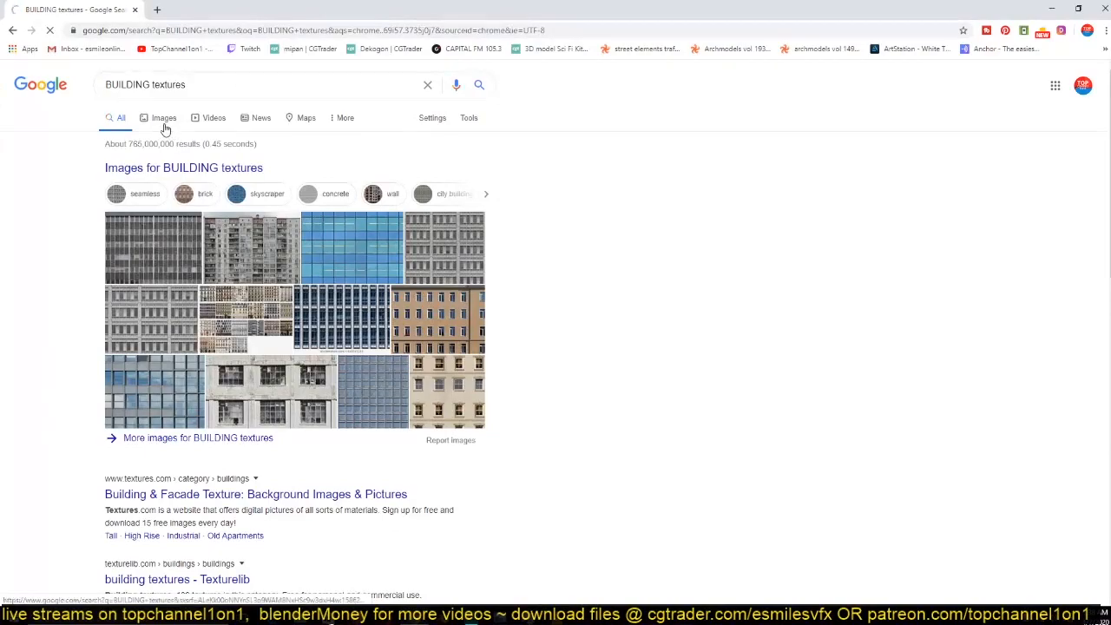
click(164, 126)
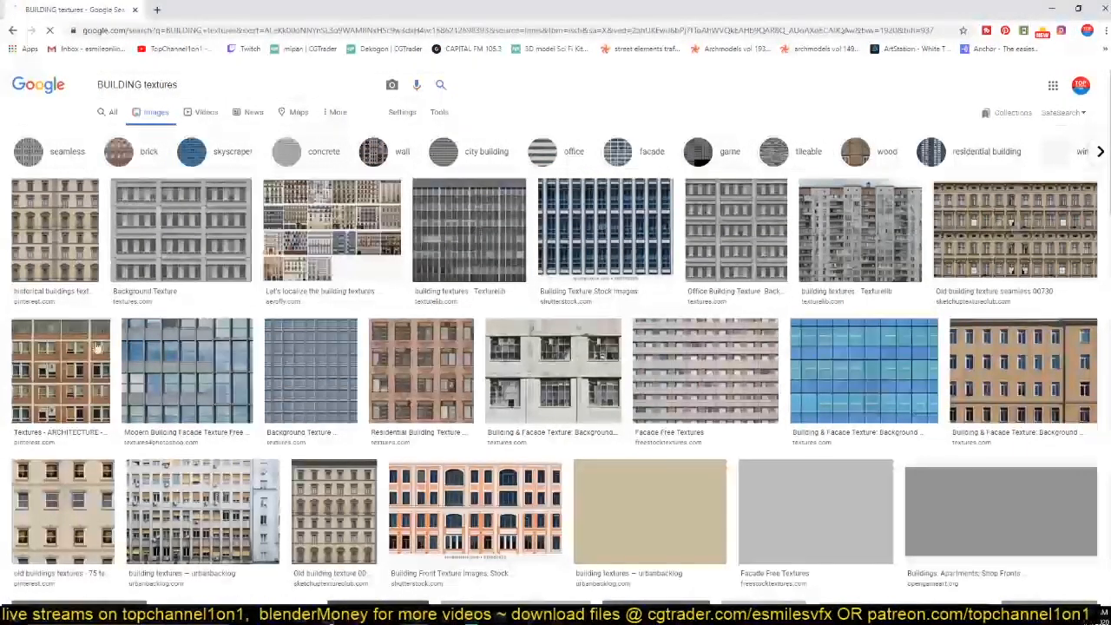
Open the Texturelib apartment block, the seamless old building and the weathered facade image results in new tabs.
middle_click(877, 260)
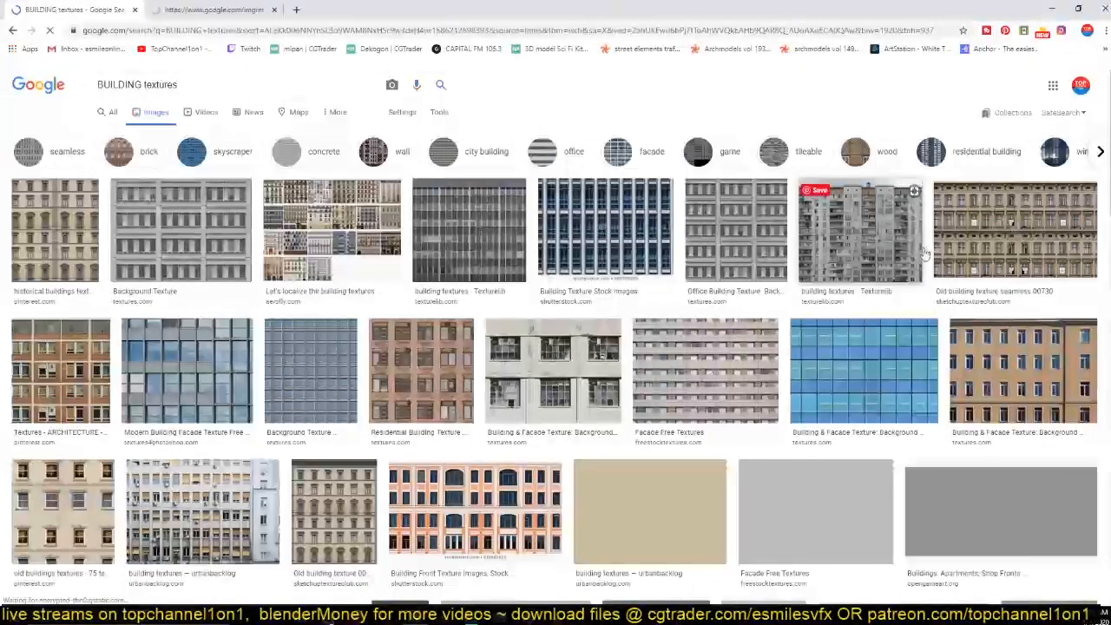
scroll(645, 321, down, 4)
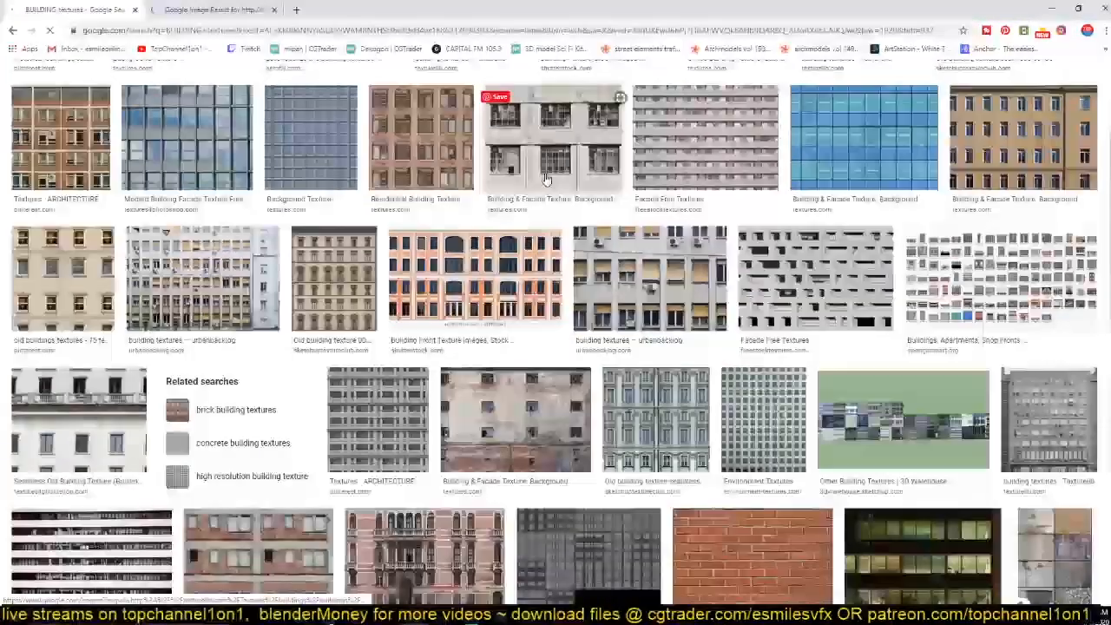
middle_click(87, 421)
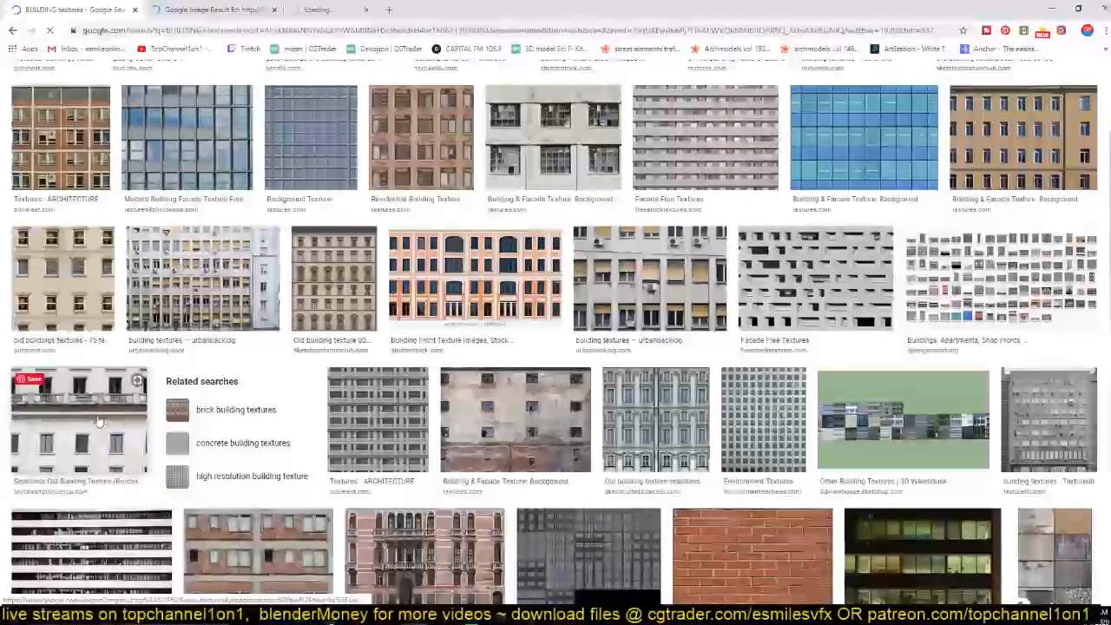
middle_click(518, 421)
From the related images, open the brick apartment tower, BuildingsHighRise0546 and BuildingsIndustrial0087 textures in new tabs.
click(241, 16)
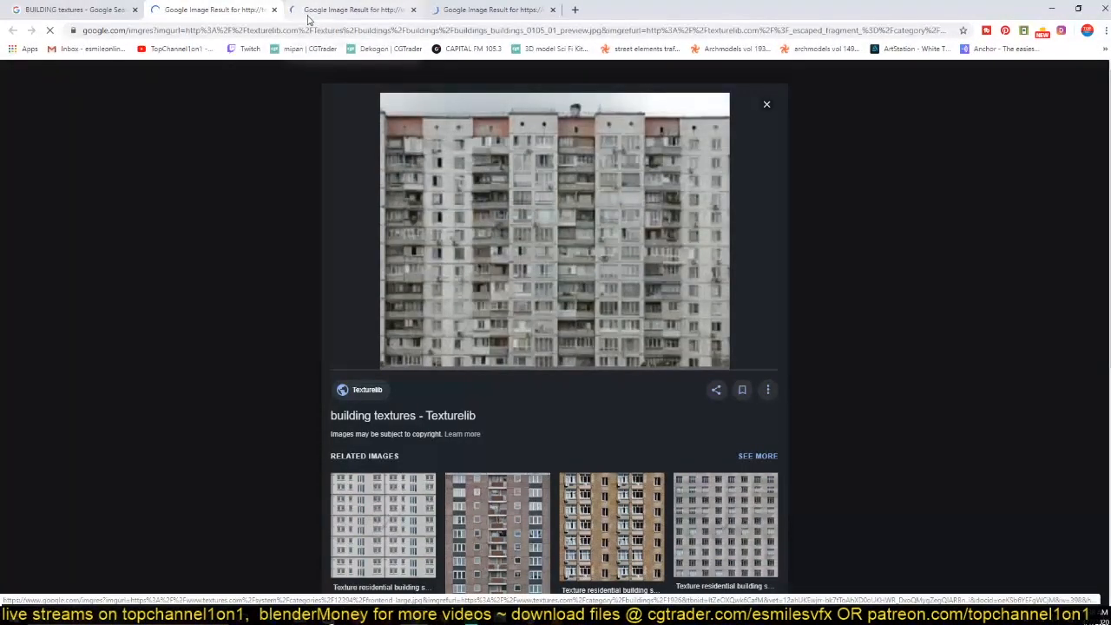
scroll(407, 329, down, 3)
middle_click(498, 304)
click(495, 10)
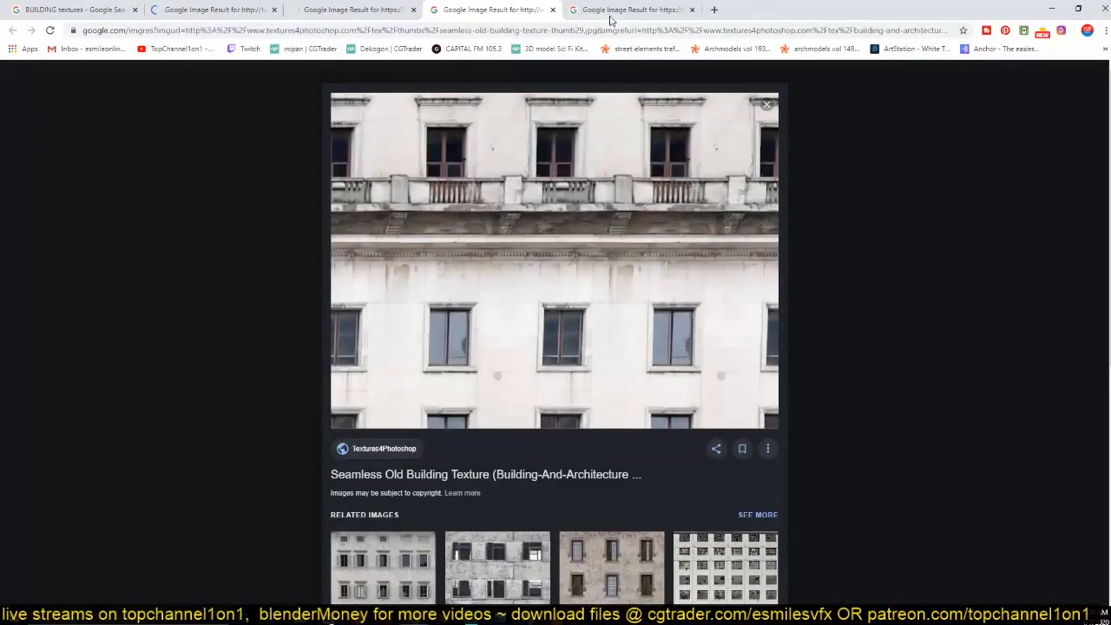
scroll(688, 266, down, 4)
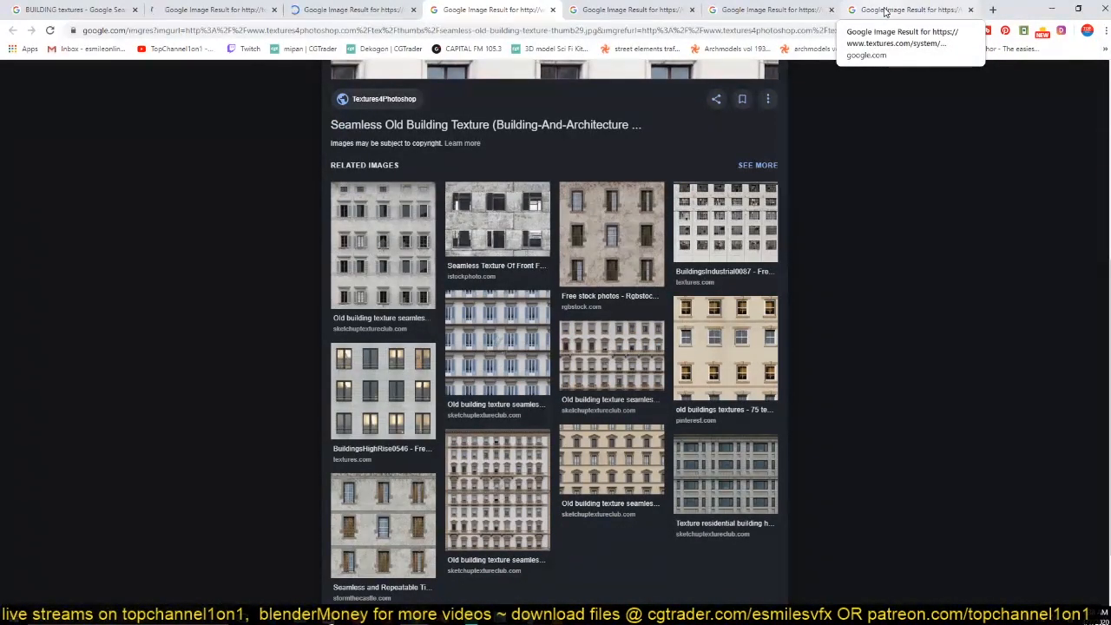
Save the BuildingsIndustrial0087 texture image as BuildingsIndustrial0087_1_download600 in the Downloads folder.
click(883, 12)
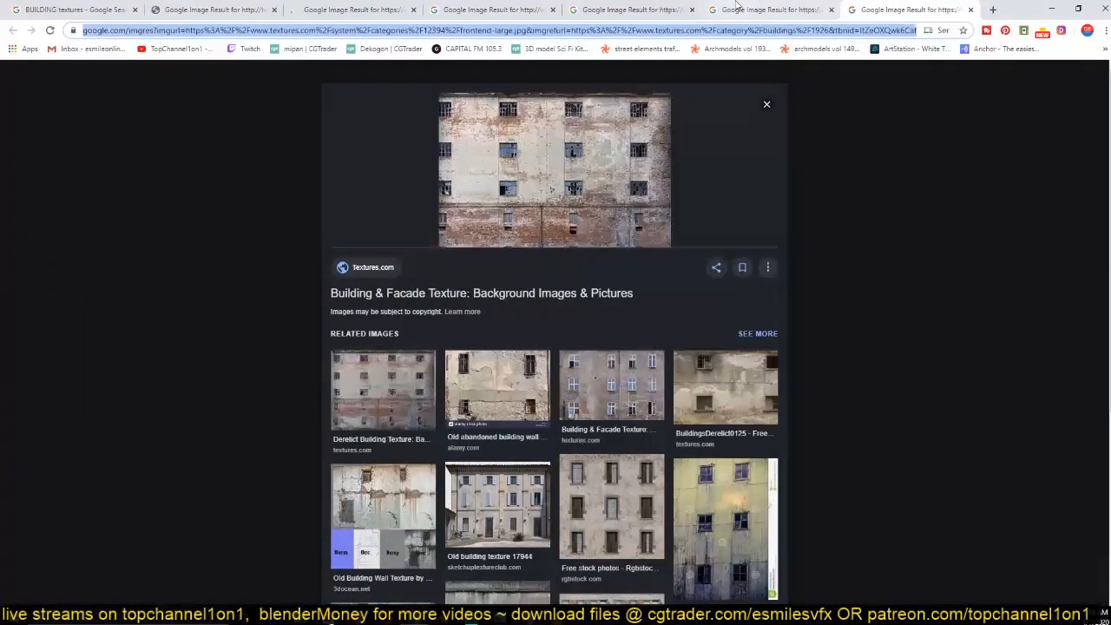
click(746, 18)
right_click(601, 130)
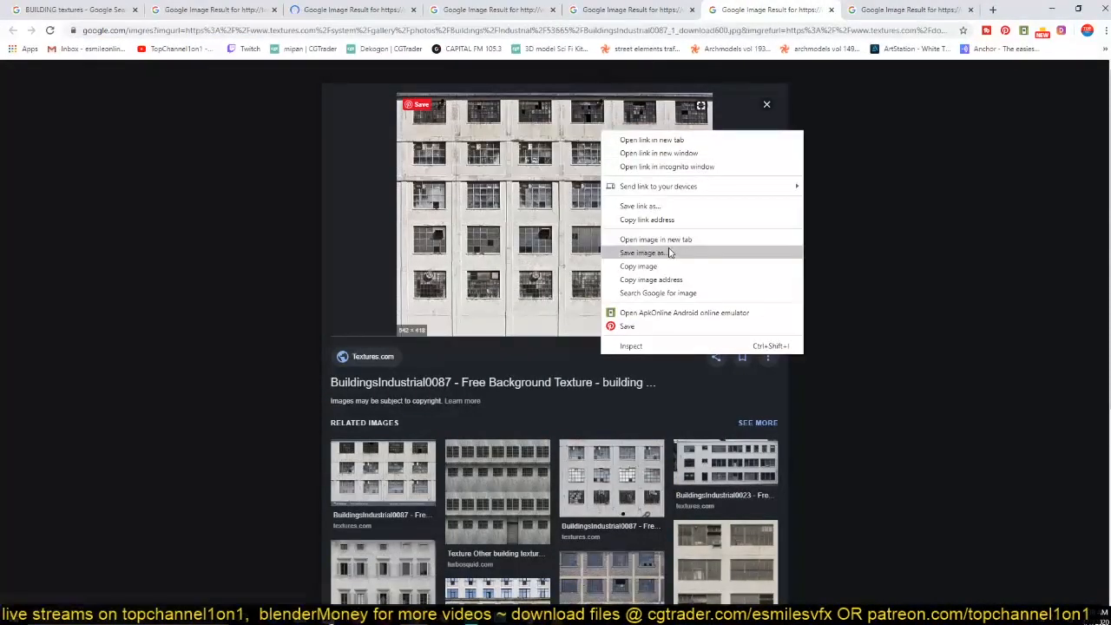
click(670, 253)
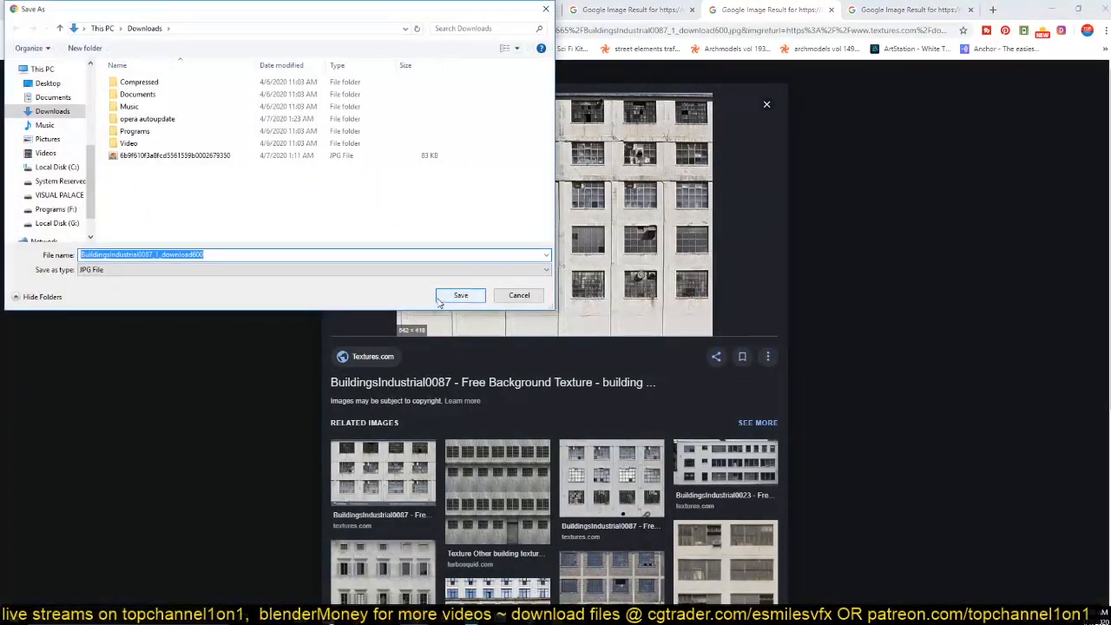
click(460, 295)
Save the BuildingsHighRise0546 texture with the lit windows to the Downloads folder.
scroll(887, 318, down, 4)
click(599, 8)
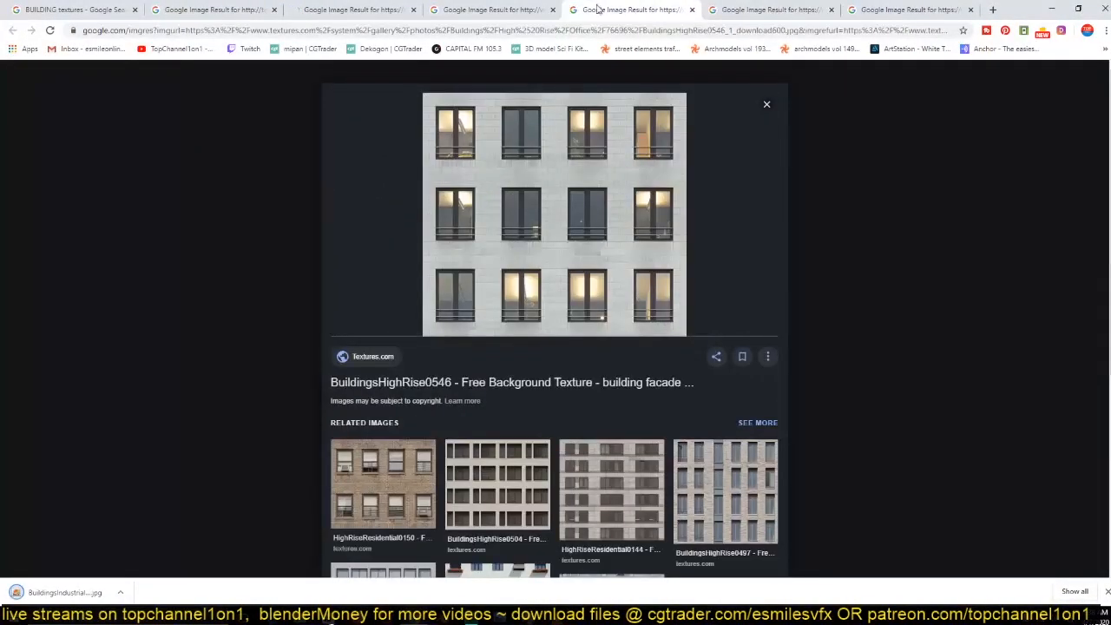
right_click(552, 168)
click(602, 285)
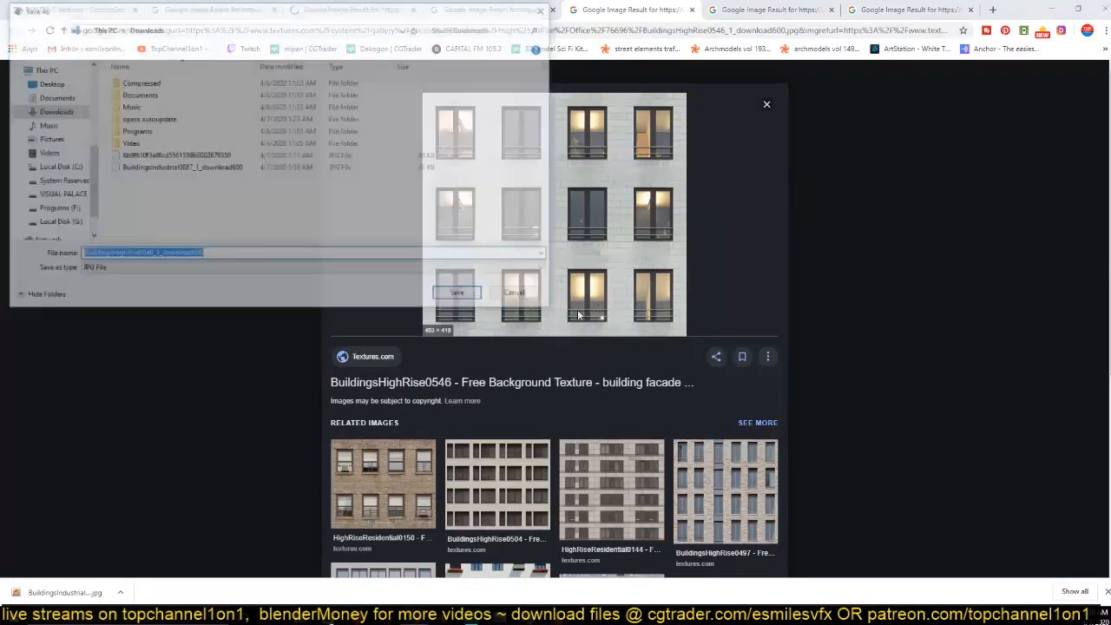
click(460, 295)
Save the OpenGameArt brick apartment tower texture as apartments7.png.
click(492, 10)
scroll(466, 184, down, 3)
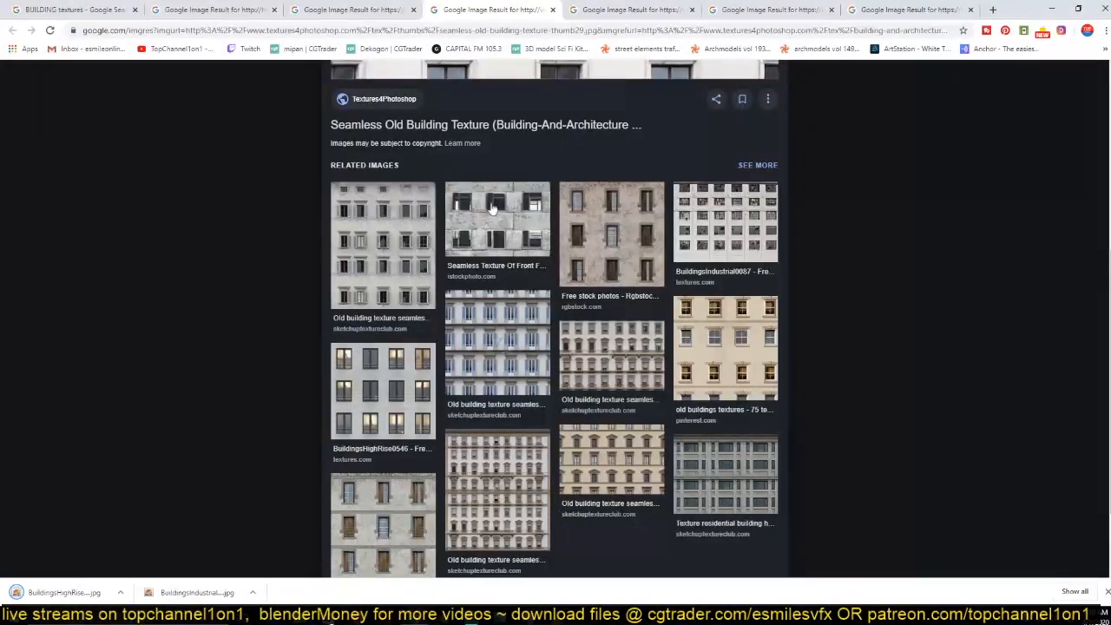
scroll(417, 247, up, 4)
click(368, 10)
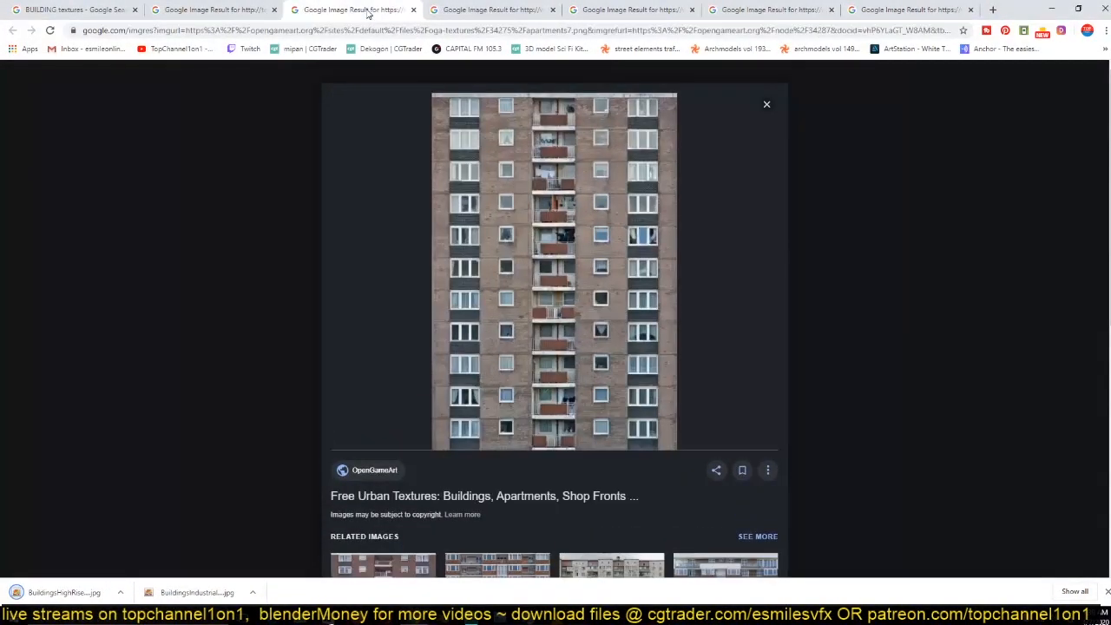
right_click(524, 179)
click(573, 293)
click(461, 292)
Save the Texturelib apartment block texture as unnamed.jpg in the Downloads folder.
click(213, 11)
scroll(536, 159, up, 2)
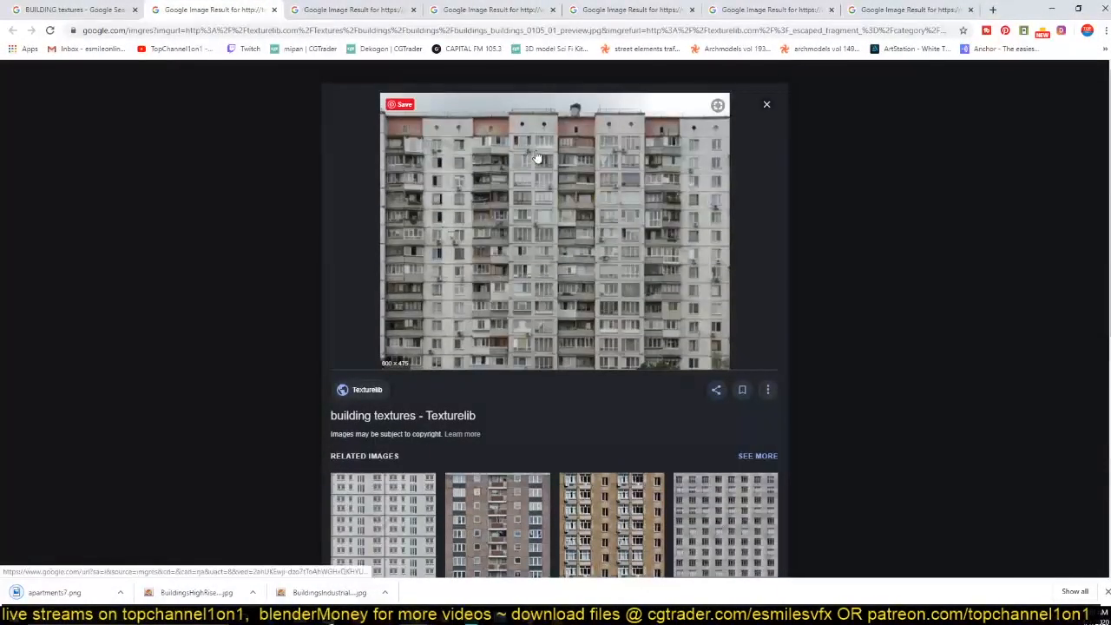
right_click(535, 151)
click(579, 273)
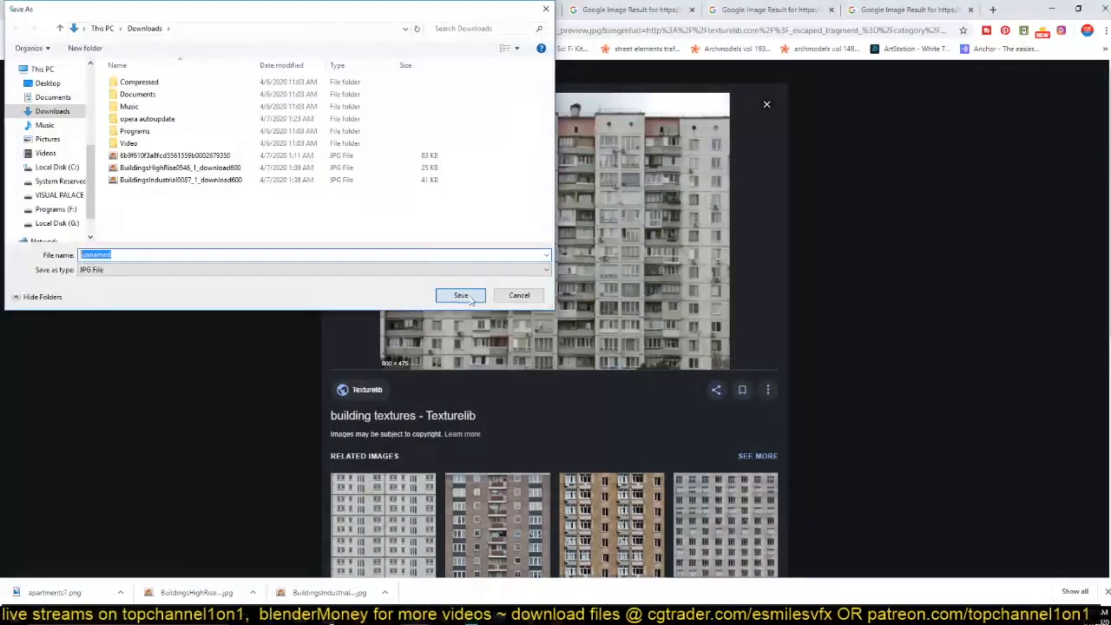
click(461, 292)
click(460, 599)
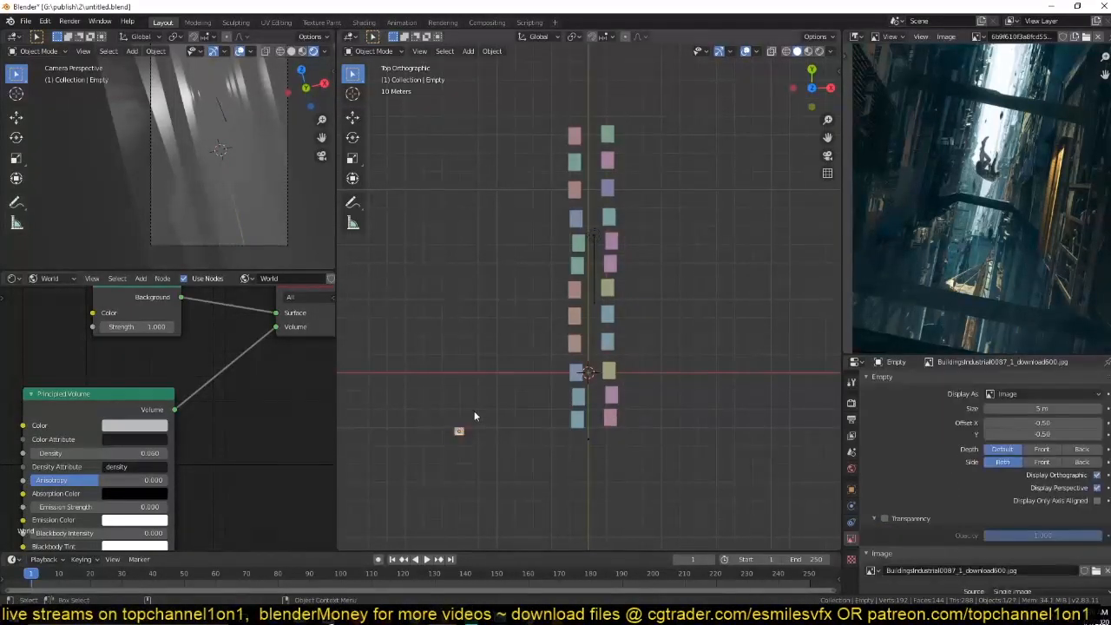
key(x)
click(460, 427)
Add a mesh plane at the world origin in Blender and isolate it in local view.
key(shift+a)
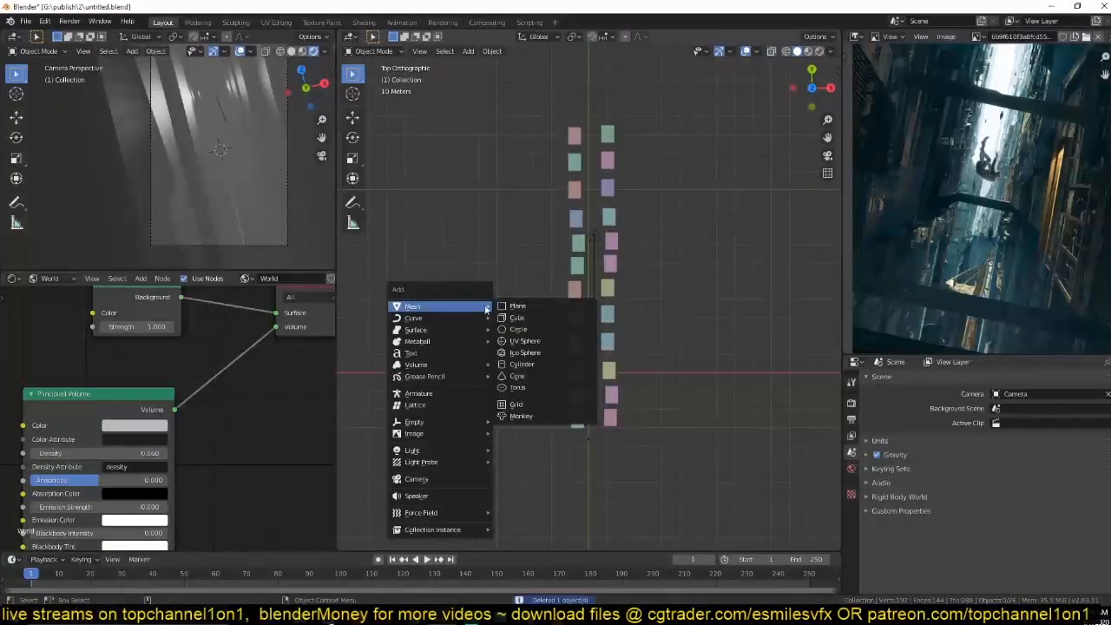
click(507, 310)
key(KP_Decimal)
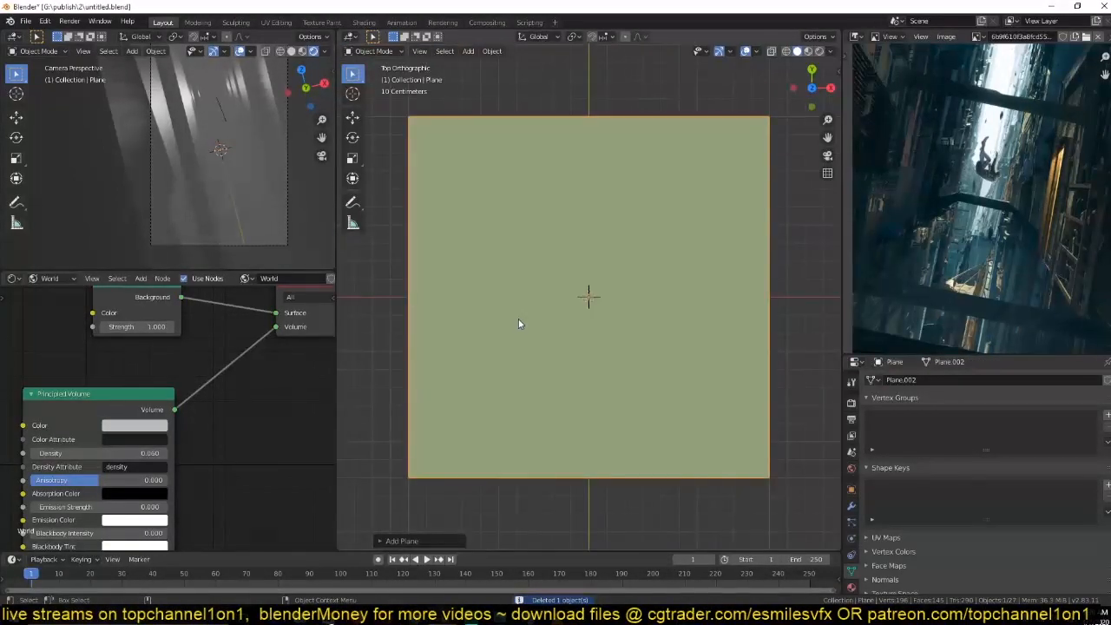
scroll(545, 341, down, 3)
middle_drag(547, 340, 552, 264)
key(KP_Divide)
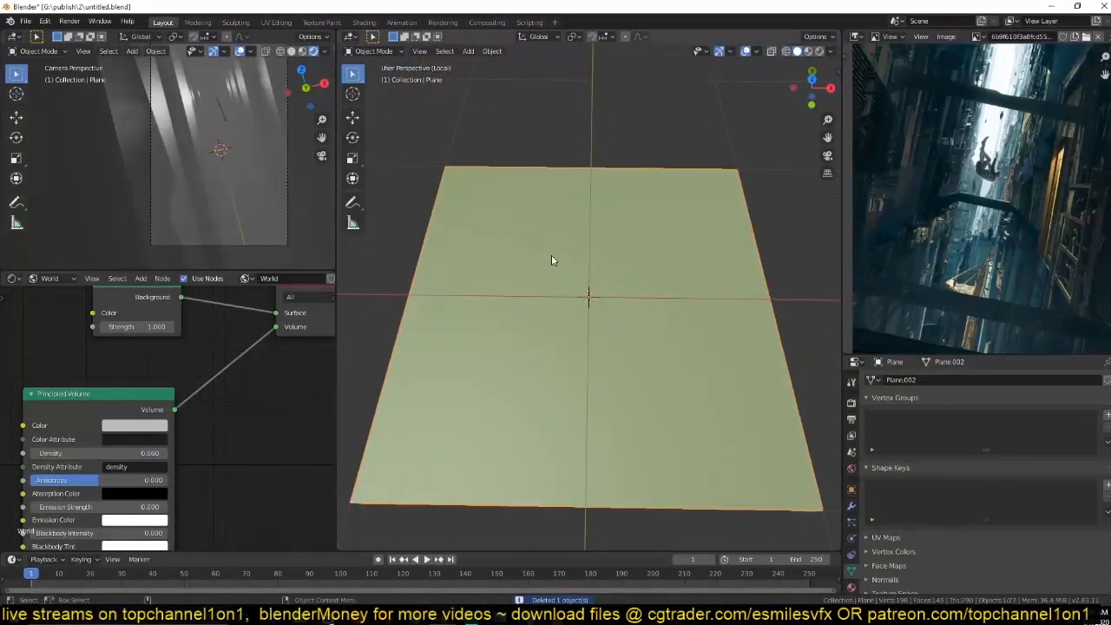
Switch the shader editor from World to Object and create a new material for the plane.
click(39, 274)
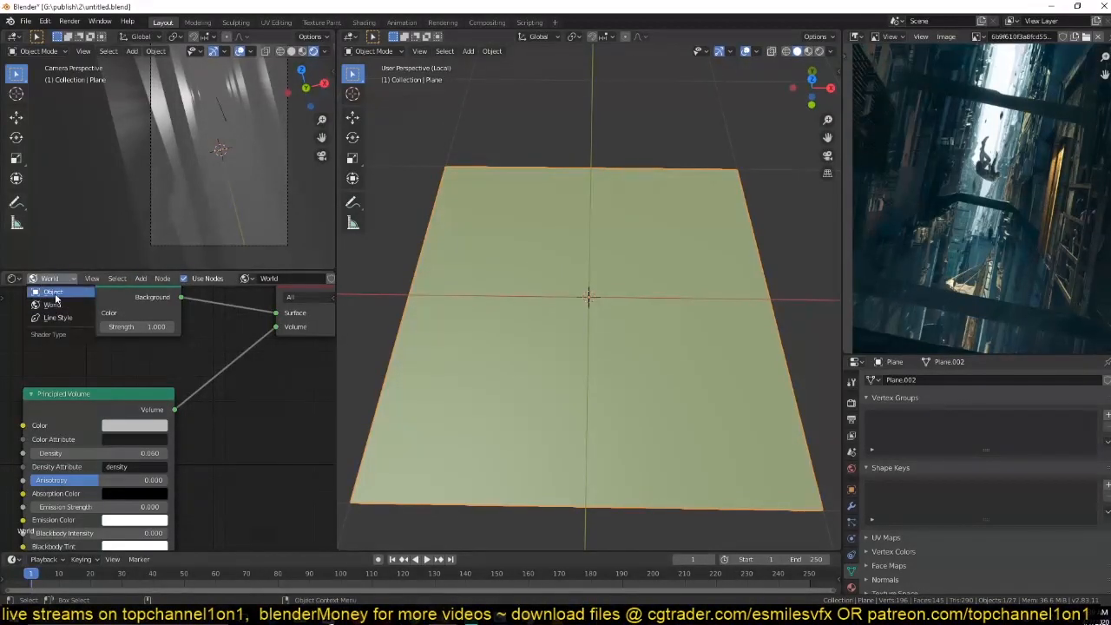
click(52, 293)
click(300, 278)
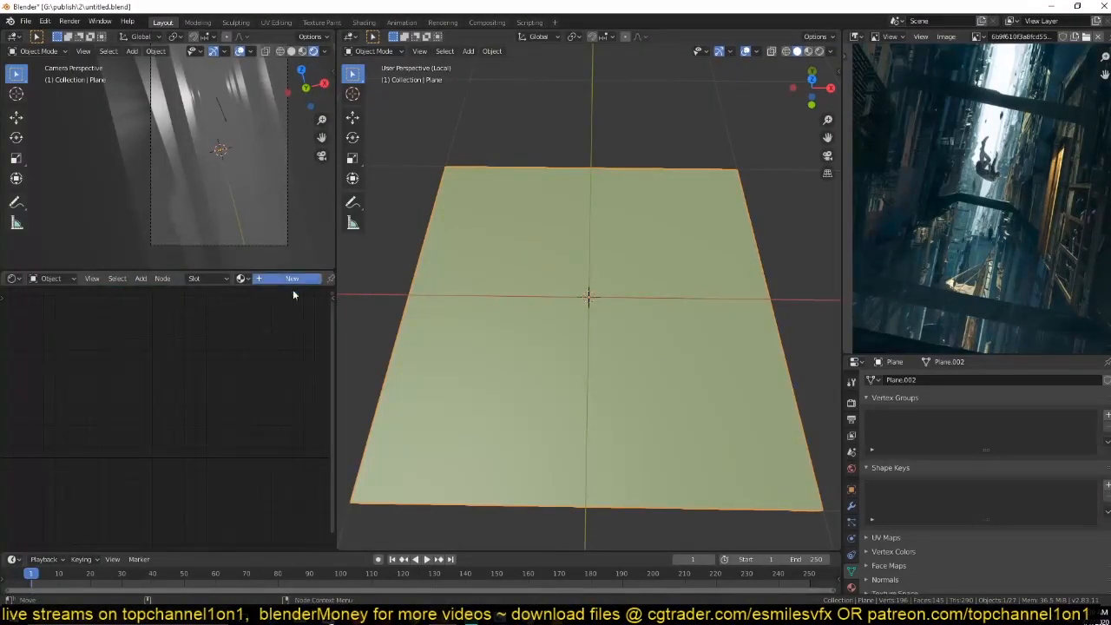
drag(87, 366, 85, 369)
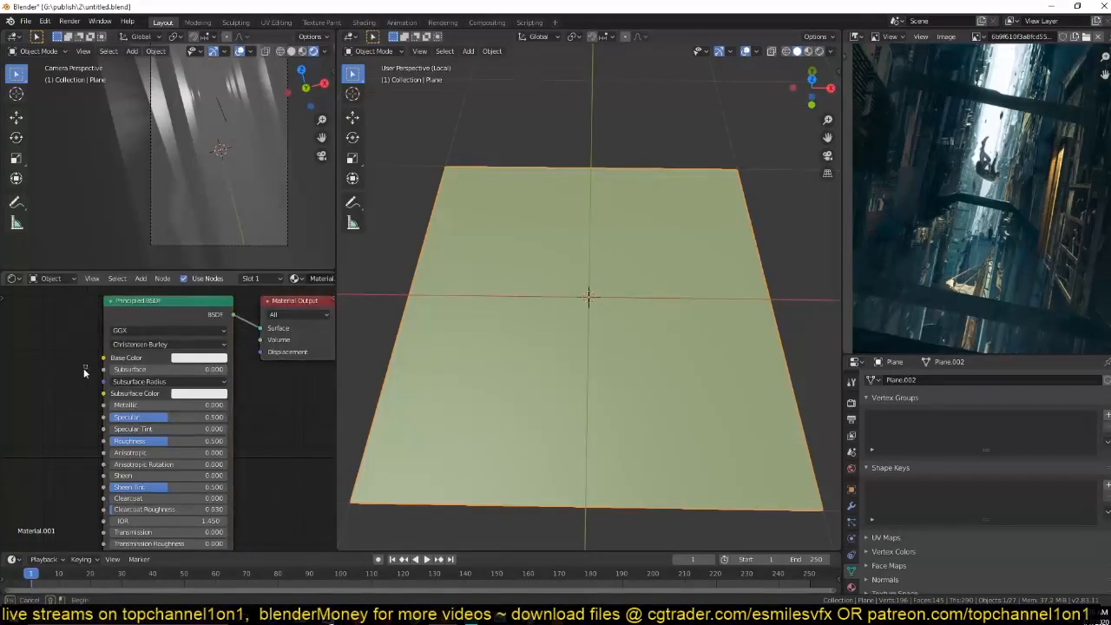
Switch back to Chrome and preview the downloaded BuildingsIndustrial and unnamed.jpg textures.
mouse_move(415, 618)
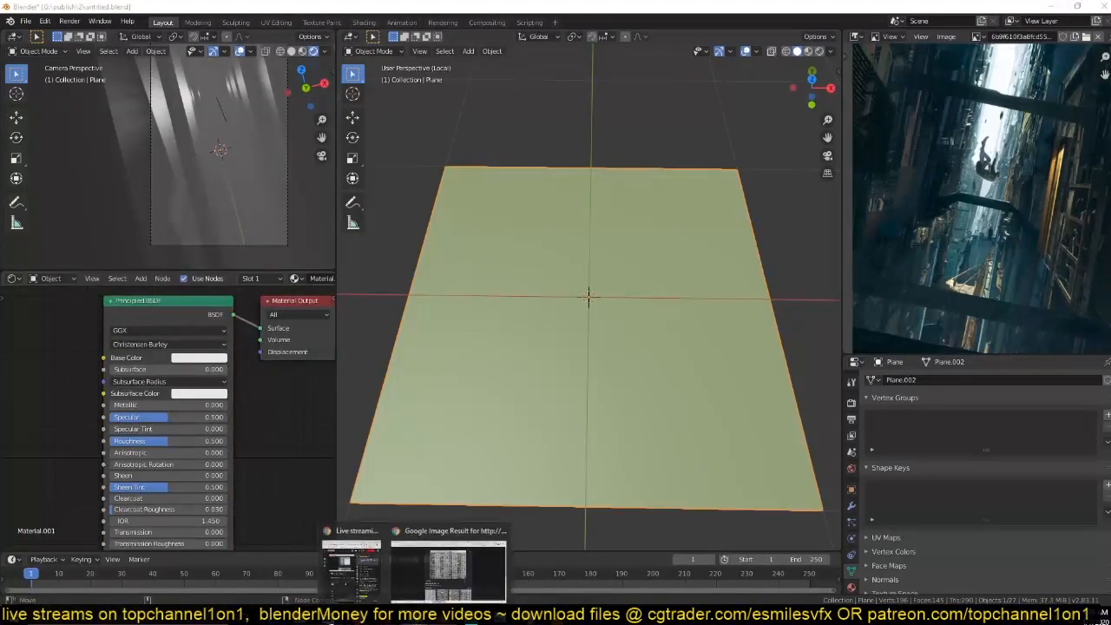
click(407, 575)
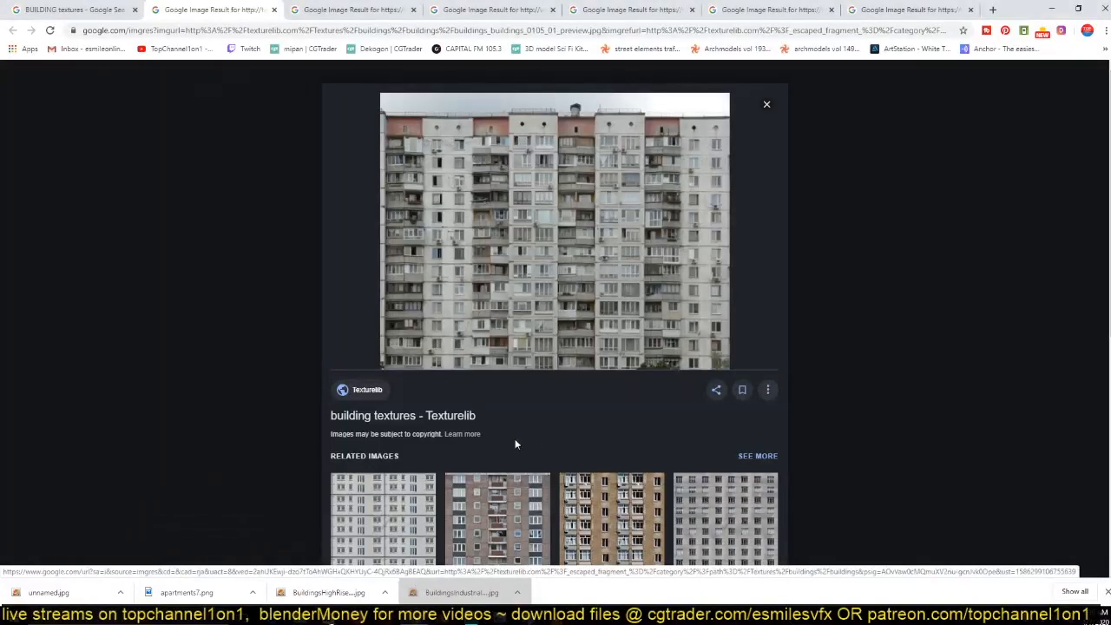
click(440, 597)
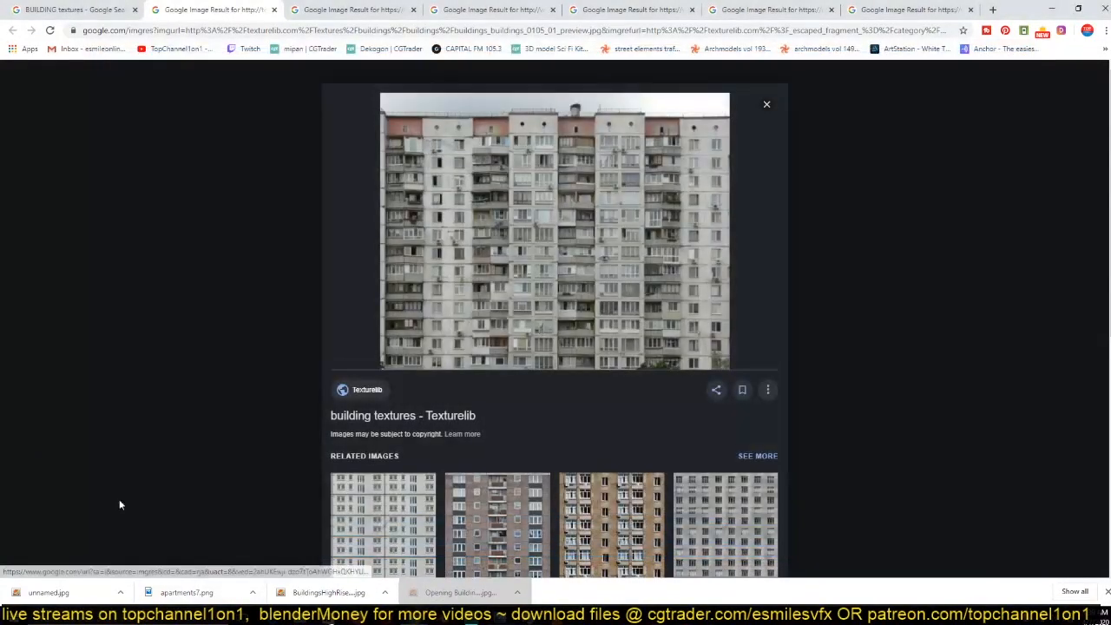
click(87, 590)
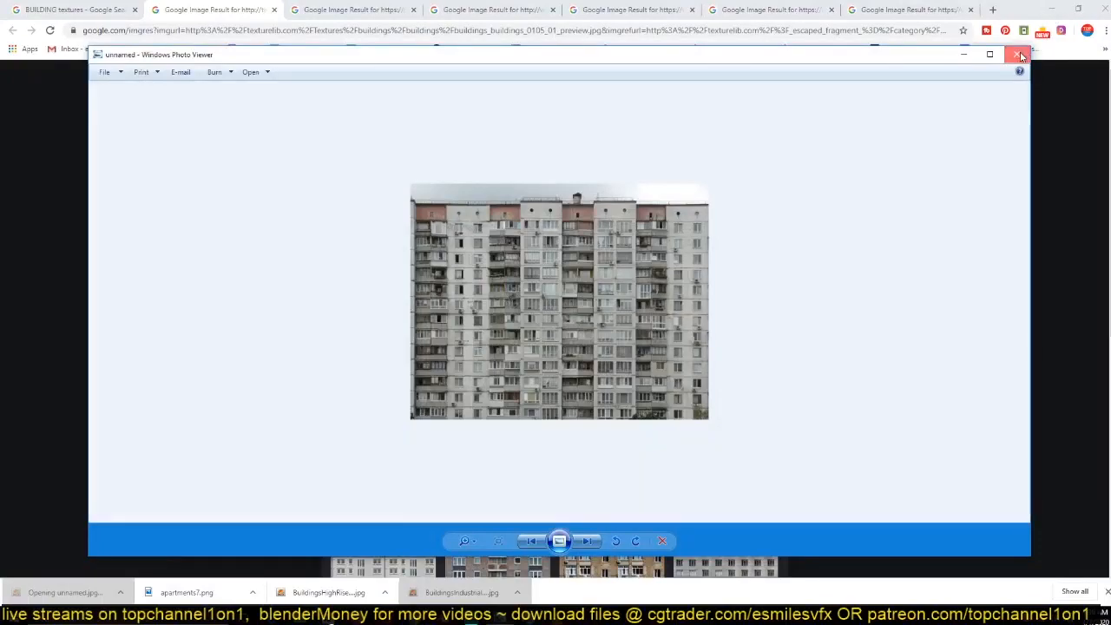
click(1021, 55)
Make Windows Photo Viewer the permanent app for .png files and preview the downloaded apartments7.png in it.
click(208, 592)
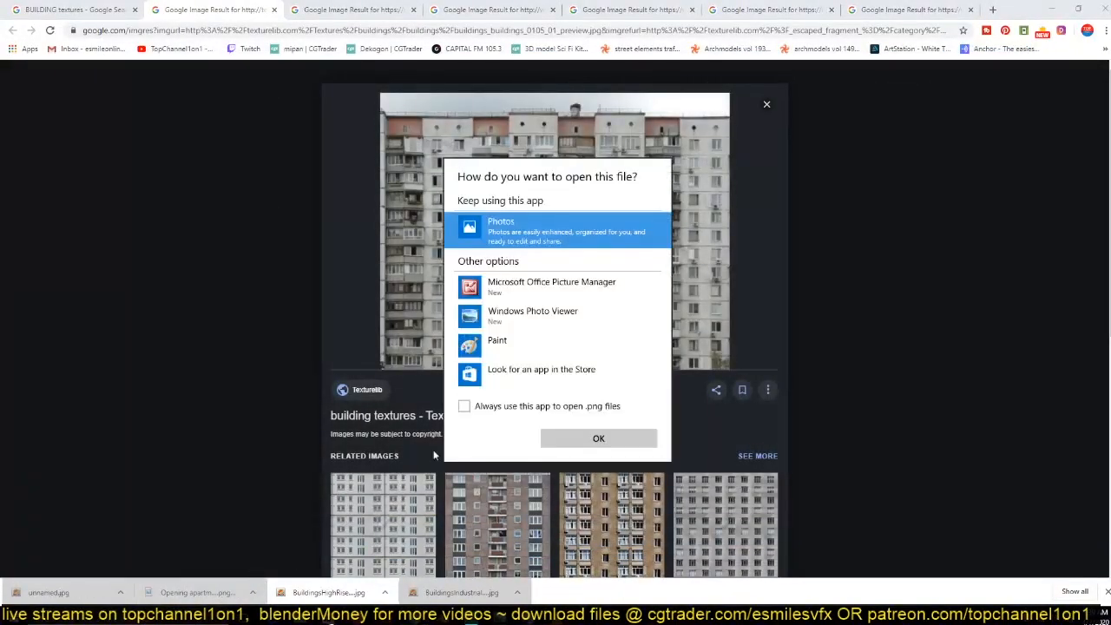
click(478, 410)
click(532, 313)
click(599, 438)
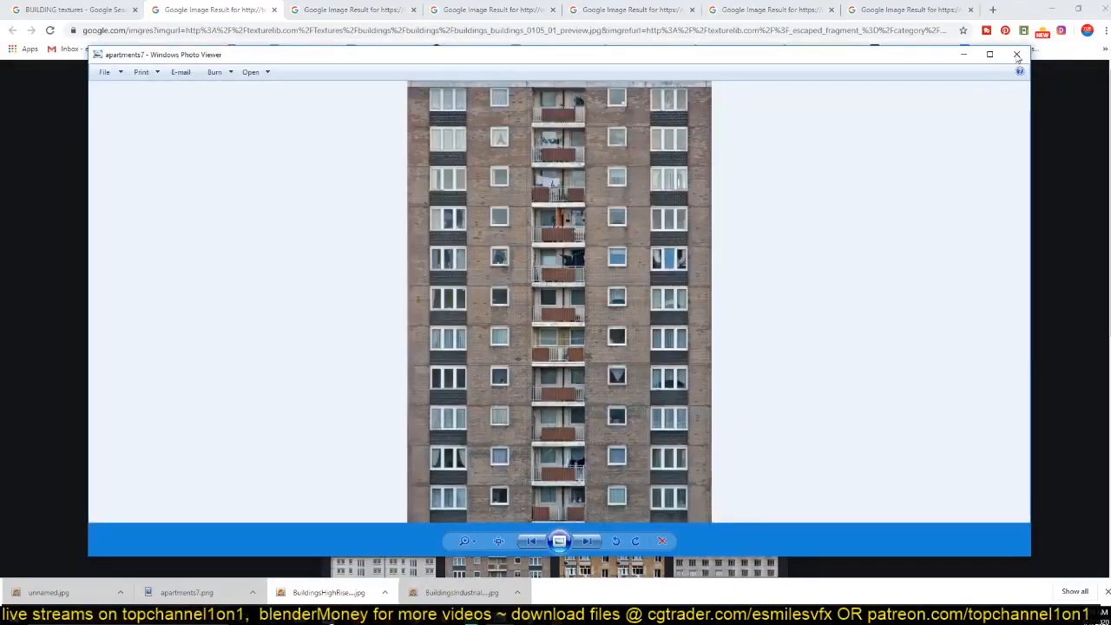
click(1016, 55)
click(187, 593)
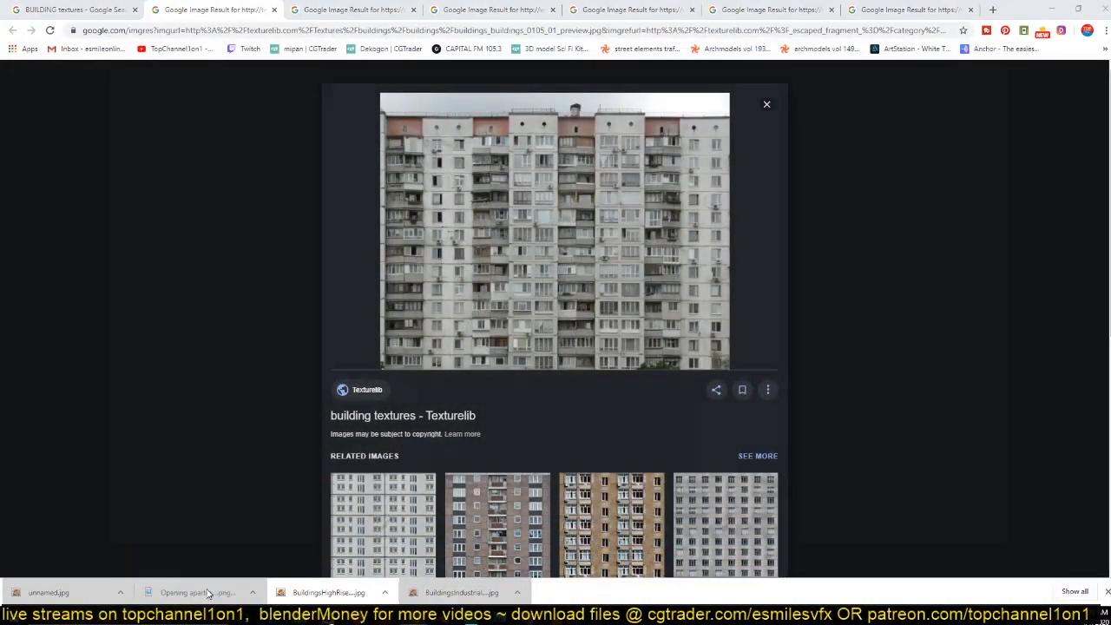
click(1017, 55)
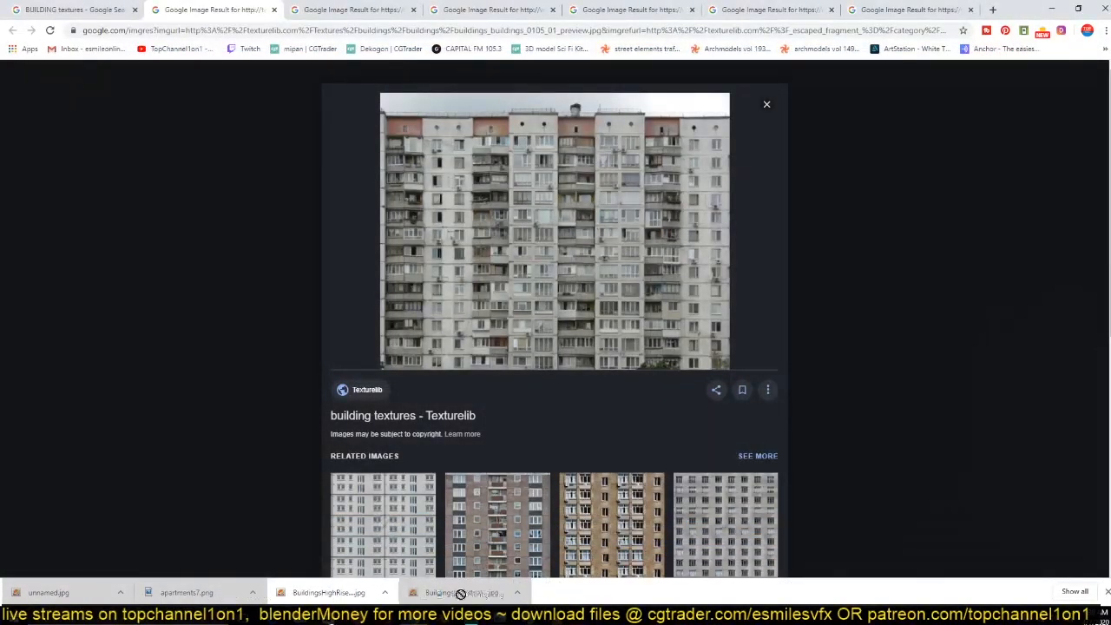
Bring apartments7.png into the plane's material as an image texture node, place it beside the Principled BSDF and try previewing it.
drag(413, 620, 368, 590)
drag(49, 383, 41, 396)
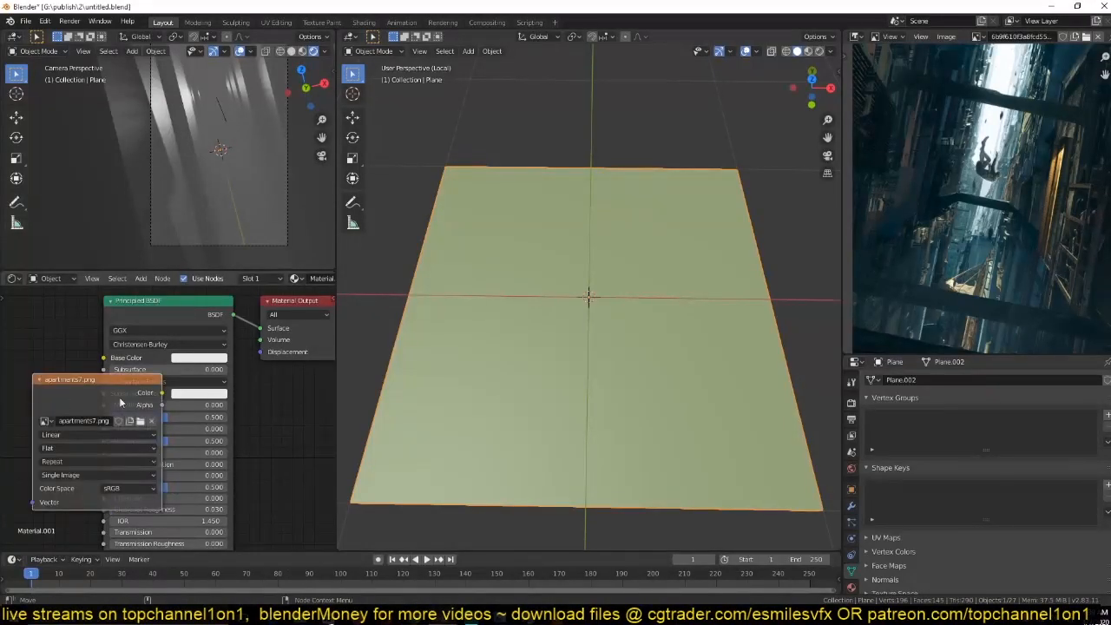
middle_drag(211, 372, 359, 372)
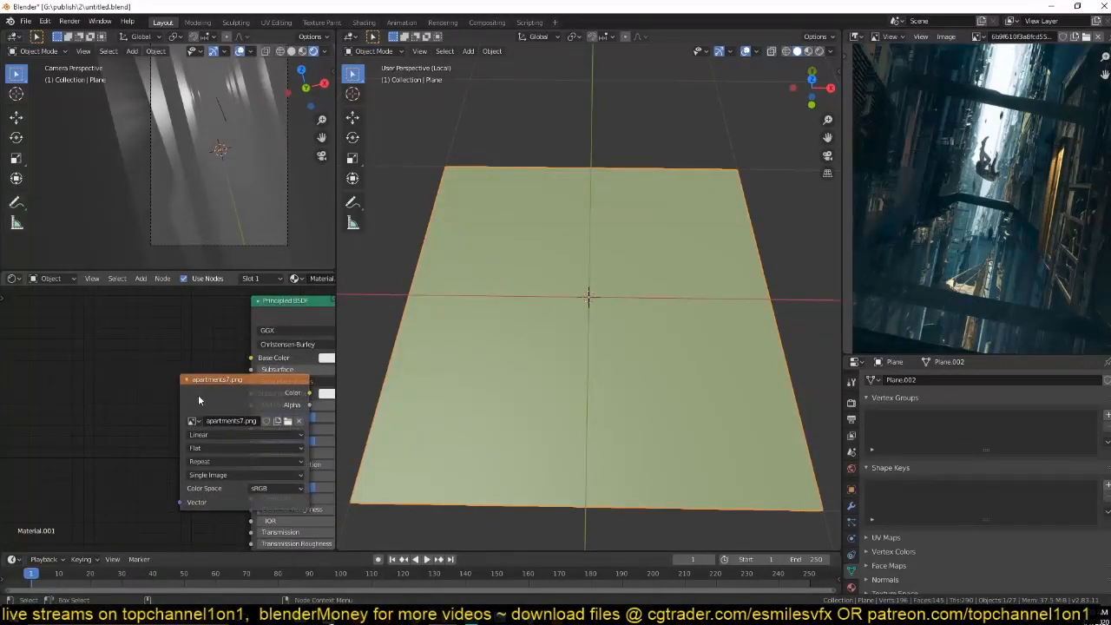
drag(235, 397, 103, 376)
ctrl+shift+click(111, 372)
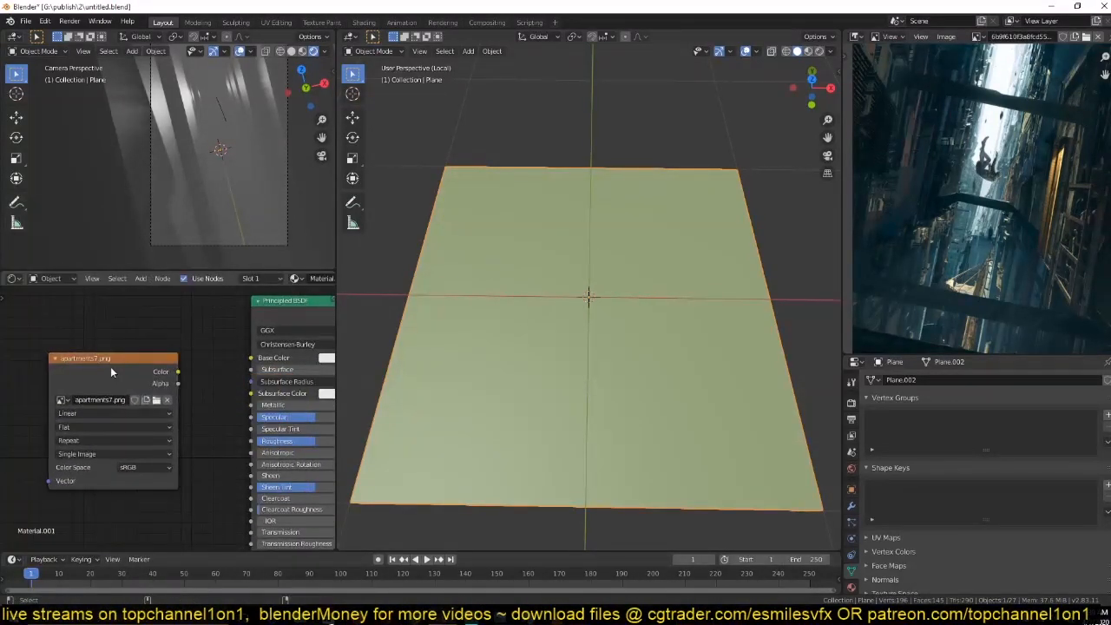
Search the add-ons in the preferences for "nod" and enable Node Wrangler.
click(44, 21)
click(78, 186)
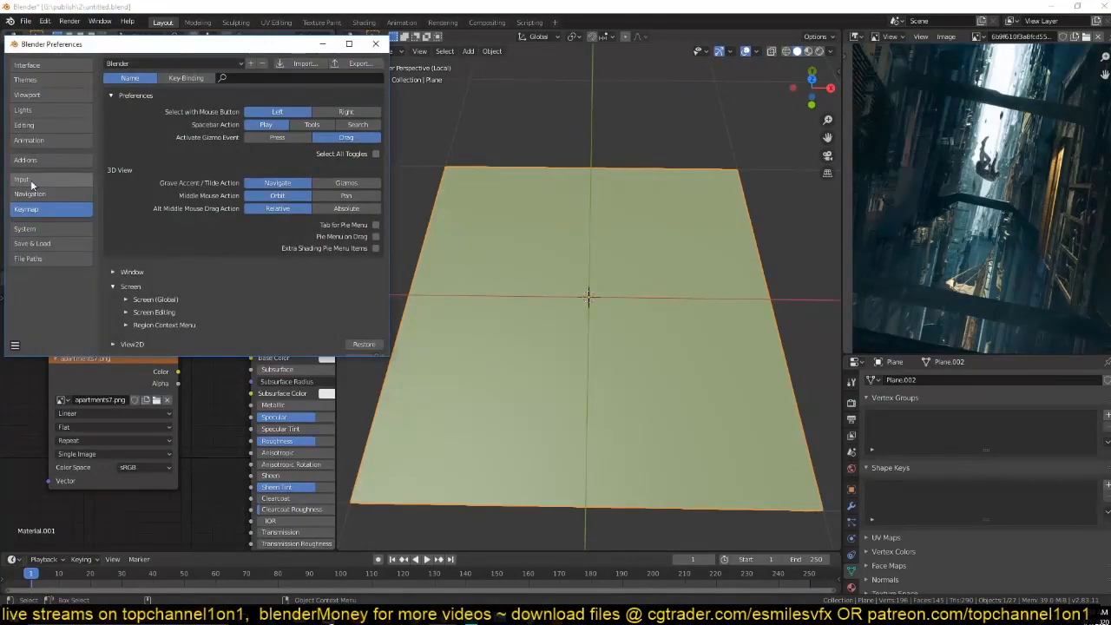
click(38, 160)
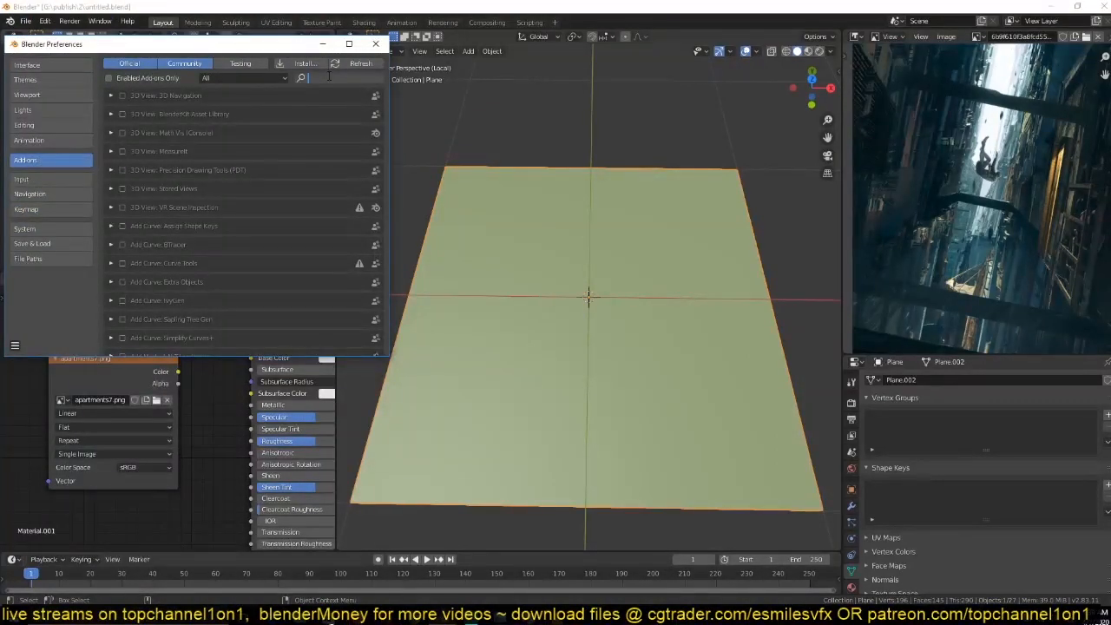
text(nod)
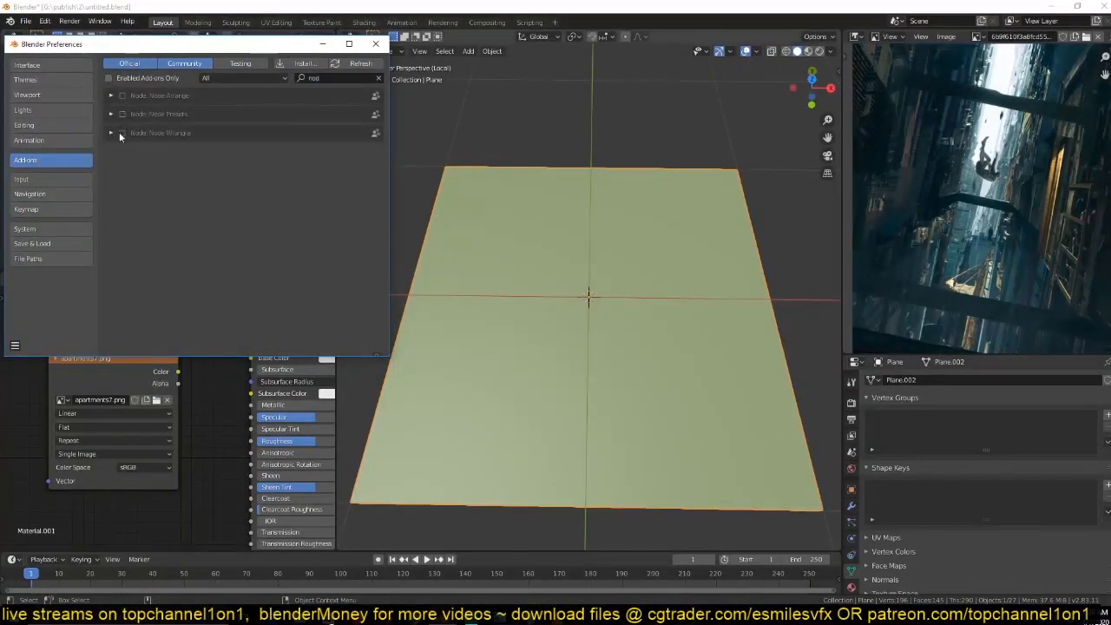
click(380, 45)
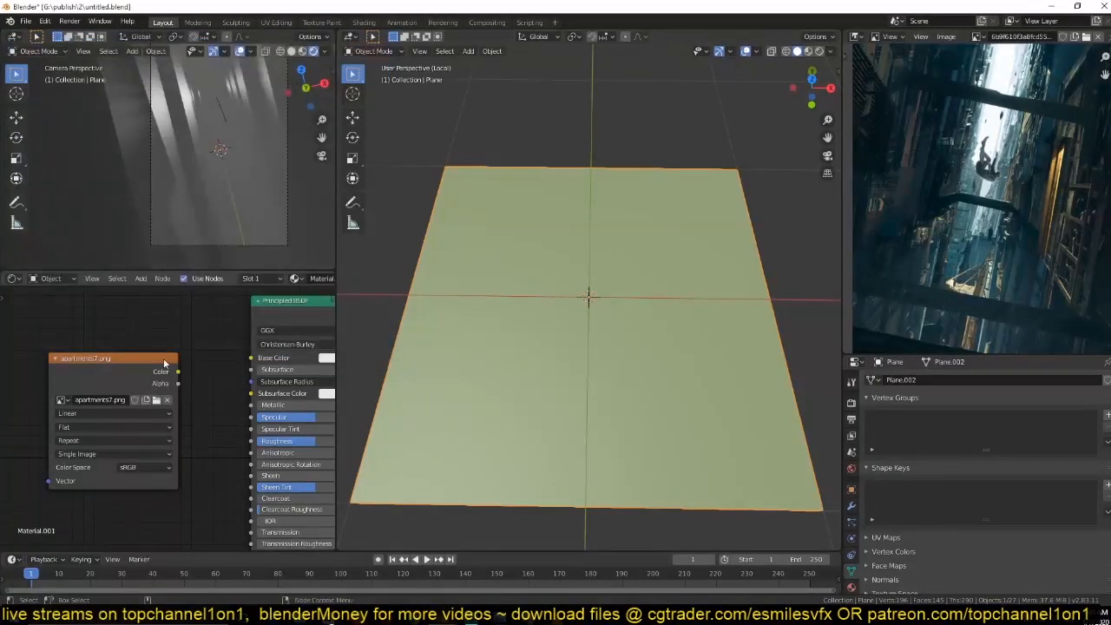
Preview the apartments7.png texture on the plane in Material Preview and scale the plane's mesh to about 0.7 along X.
drag(153, 380, 126, 379)
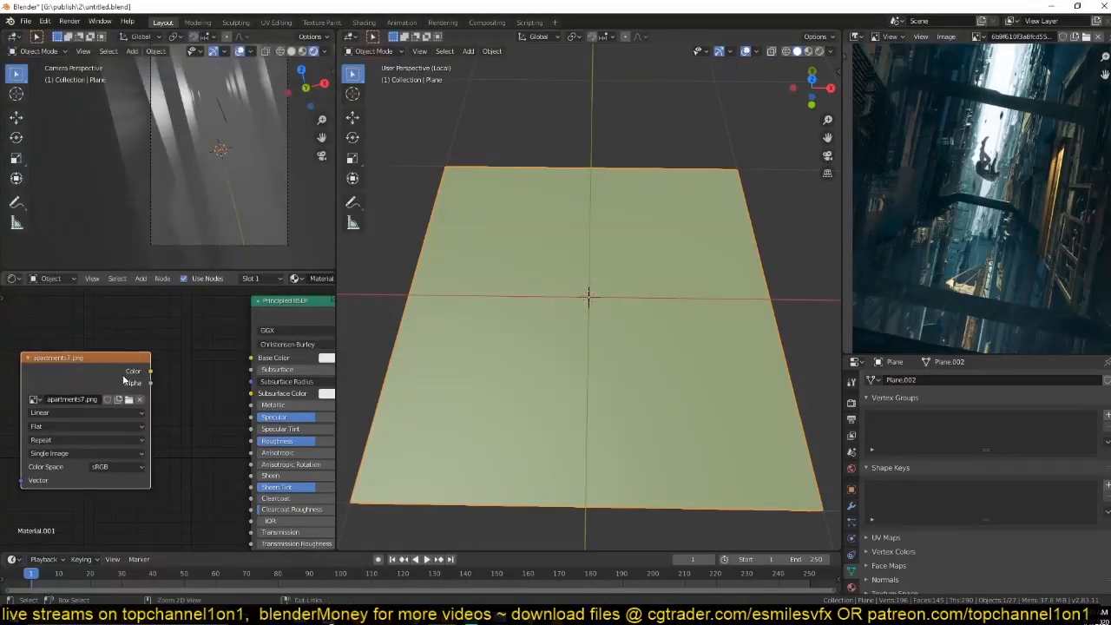
click(808, 51)
key(Tab)
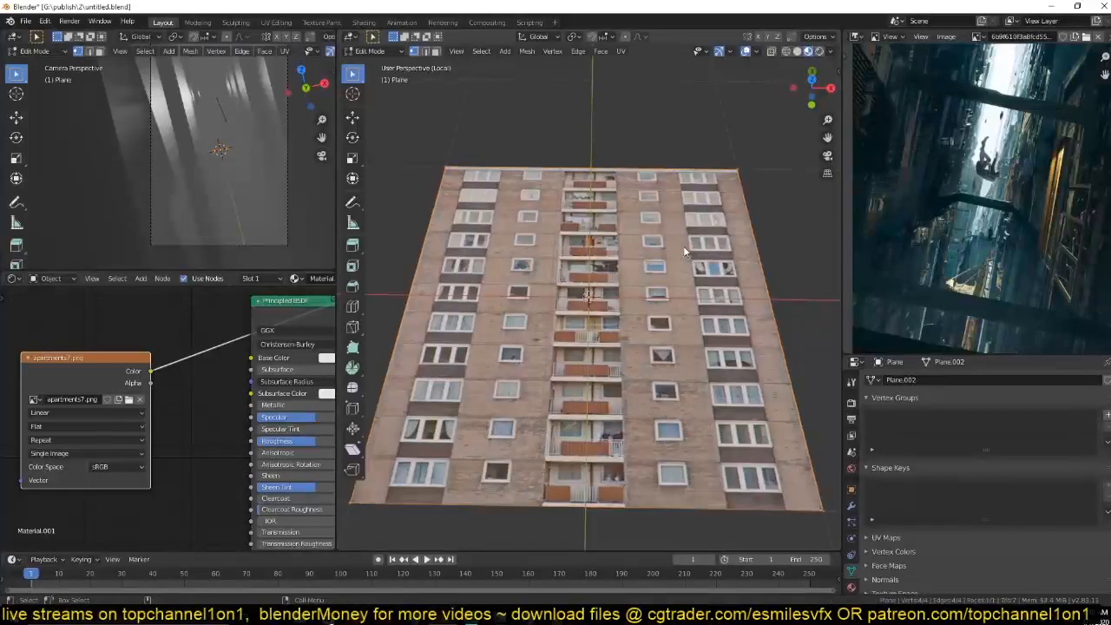
scroll(741, 287, down, 3)
key(s)
key(x)
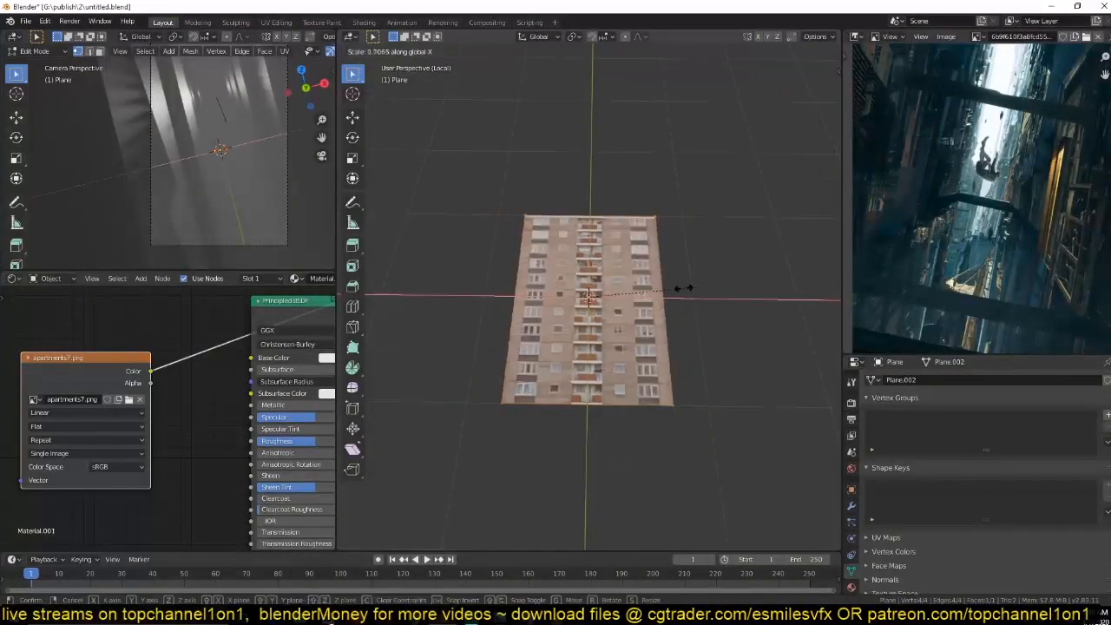
click(687, 287)
Add four vertical loop cuts along the edges of the balcony column and the left bay-window column.
scroll(674, 292, up, 4)
scroll(672, 292, up, 1)
key(ctrl+r)
click(657, 125)
click(661, 121)
key(ctrl+r)
click(583, 121)
click(610, 122)
key(ctrl+r)
click(531, 118)
click(530, 115)
key(ctrl+r)
click(483, 118)
click(477, 117)
Add vertical loop cuts along both sides of the right bay-window column.
key(3)
click(489, 155)
shift+middle_drag(560, 193, 579, 152)
key(ctrl+r)
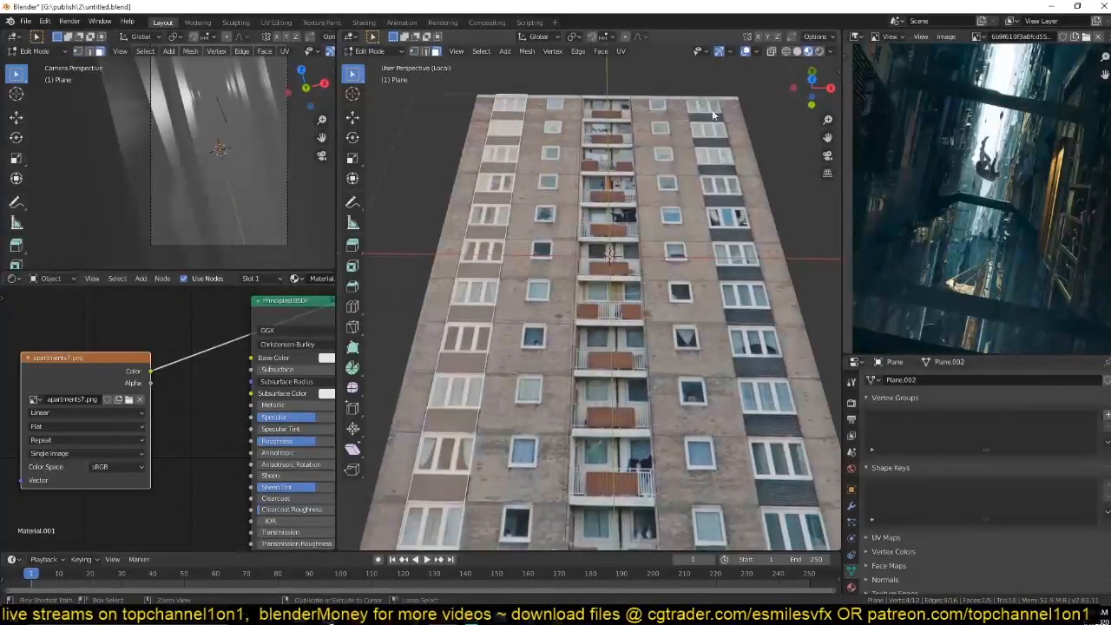
click(694, 109)
click(693, 103)
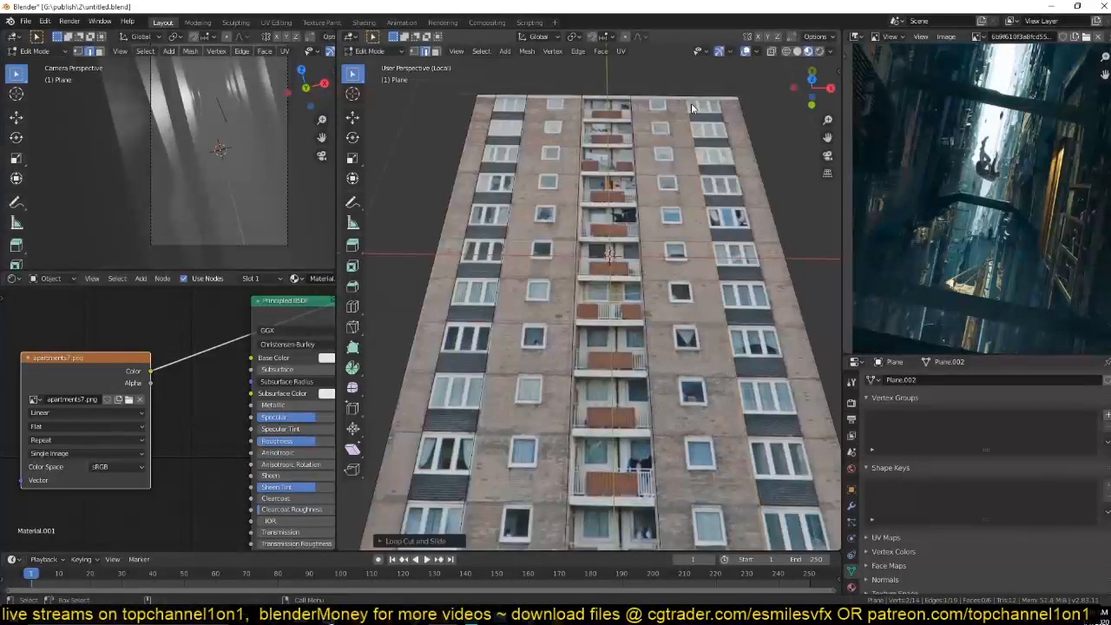
Extrude the faces of both outer bay-window columns outward from the facade.
key(3)
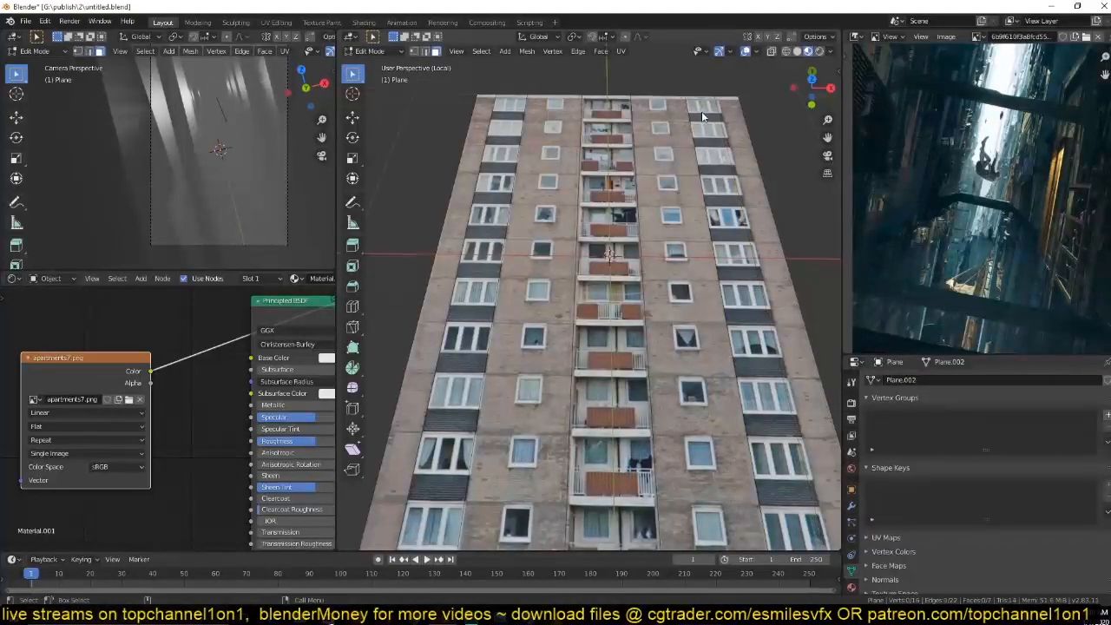
click(702, 111)
shift+click(505, 159)
middle_drag(591, 217, 542, 144)
scroll(541, 148, up, 4)
key(e)
click(595, 160)
Rotate the apartment facade about the X axis to stand upright and return to Edit Mode.
key(Tab)
middle_drag(596, 160, 671, 266)
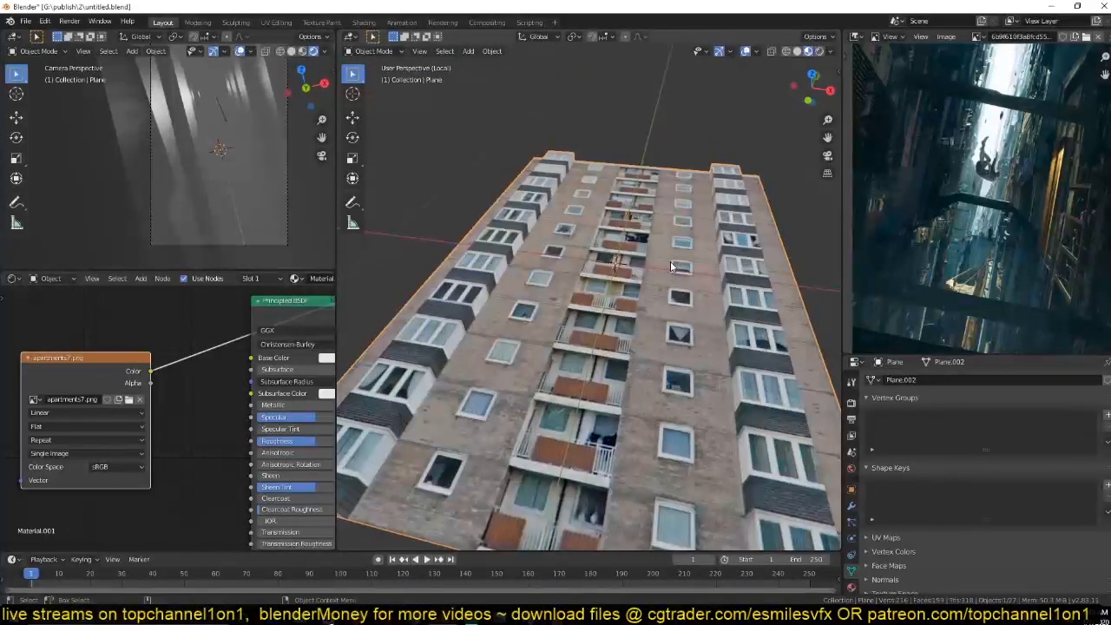
key(r)
key(x)
click(677, 269)
middle_drag(676, 269, 675, 184)
key(Tab)
scroll(687, 351, down, 4)
scroll(695, 281, up, 4)
key(ctrl+r)
scroll(679, 230, up, 3)
right_click(673, 137)
Add a set of evenly spaced horizontal loop cuts across the whole height of the facade.
key(ctrl+r)
scroll(633, 143, up, 12)
click(634, 142)
right_click(654, 216)
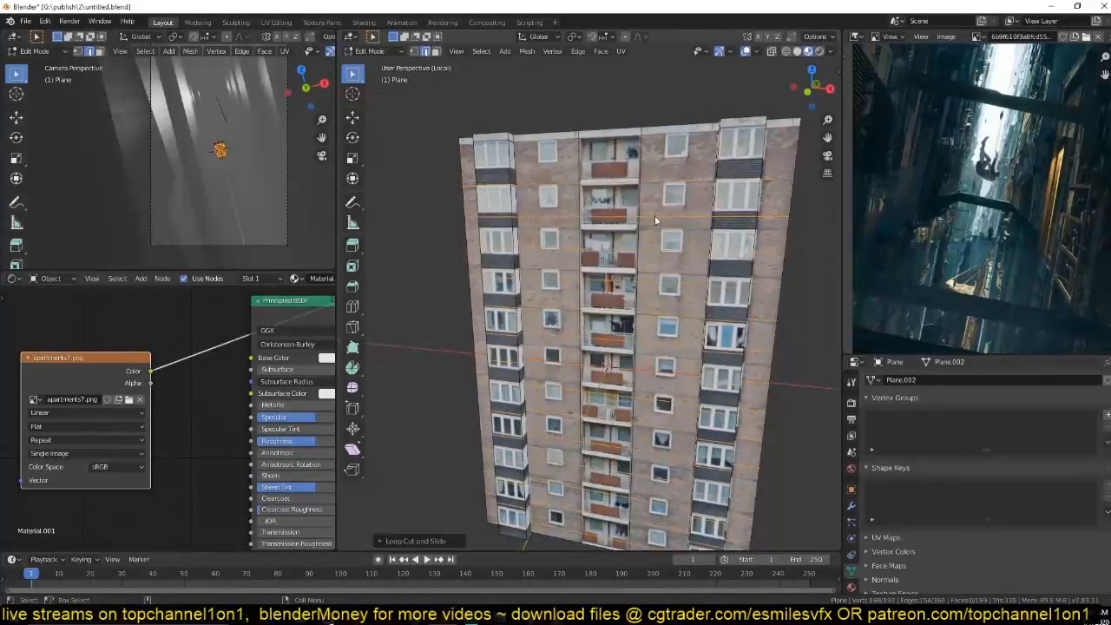
Slide the edge loop below the second window row up to the bottom edge of those windows.
alt+click(669, 217)
key(g)
key(g)
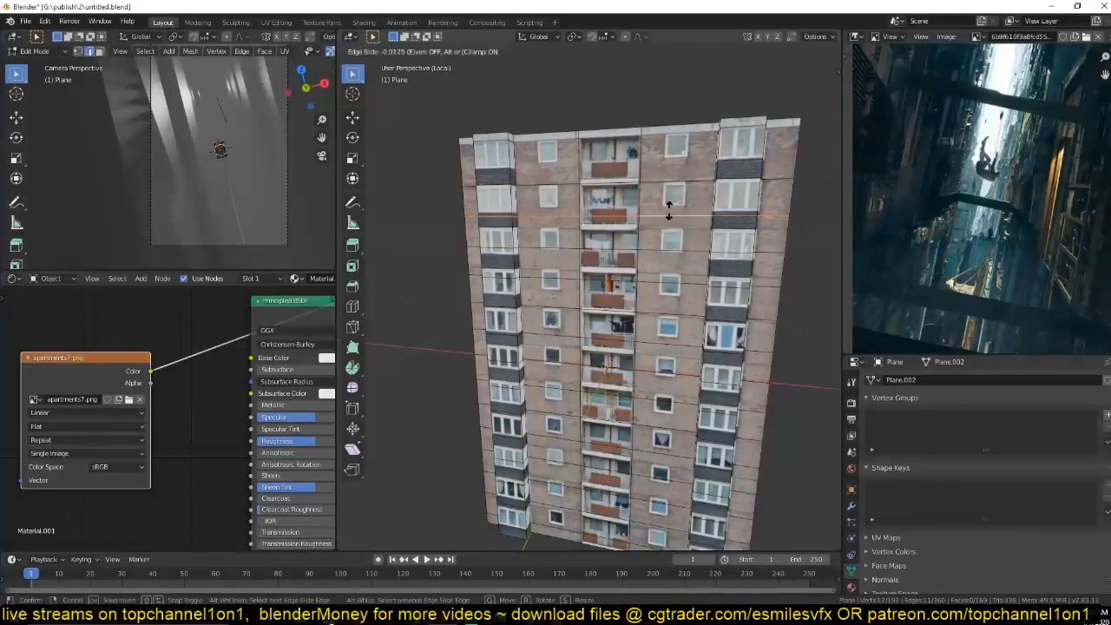
click(674, 205)
Add three more horizontal loop cuts along the window edges of the upper floors.
key(ctrl+r)
click(639, 165)
click(635, 168)
shift+middle_drag(654, 333, 649, 193)
key(ctrl+r)
click(643, 168)
click(634, 170)
key(ctrl+r)
click(639, 213)
click(639, 228)
Slide the edge loops around the fourth and fifth window rows to line up with the window edges.
click(653, 232)
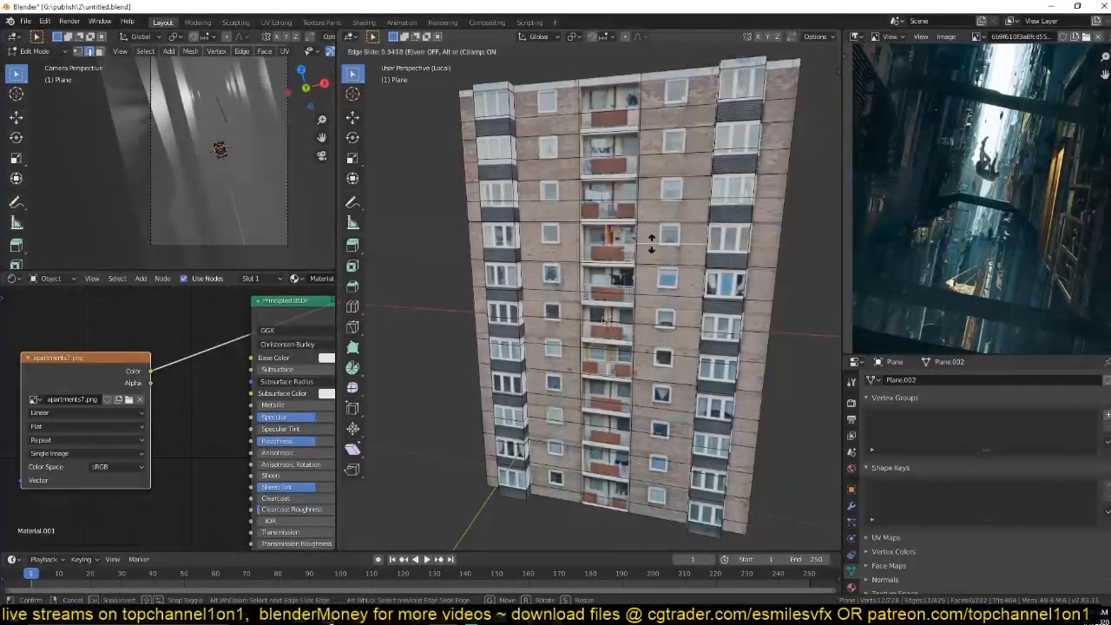
click(653, 250)
key(ctrl+r)
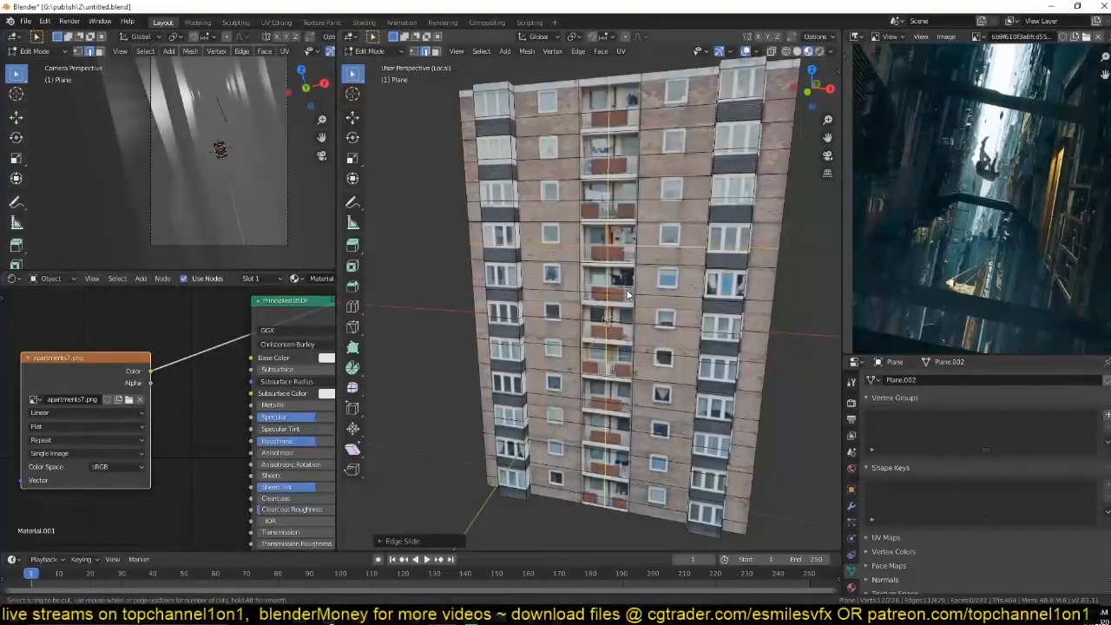
click(651, 264)
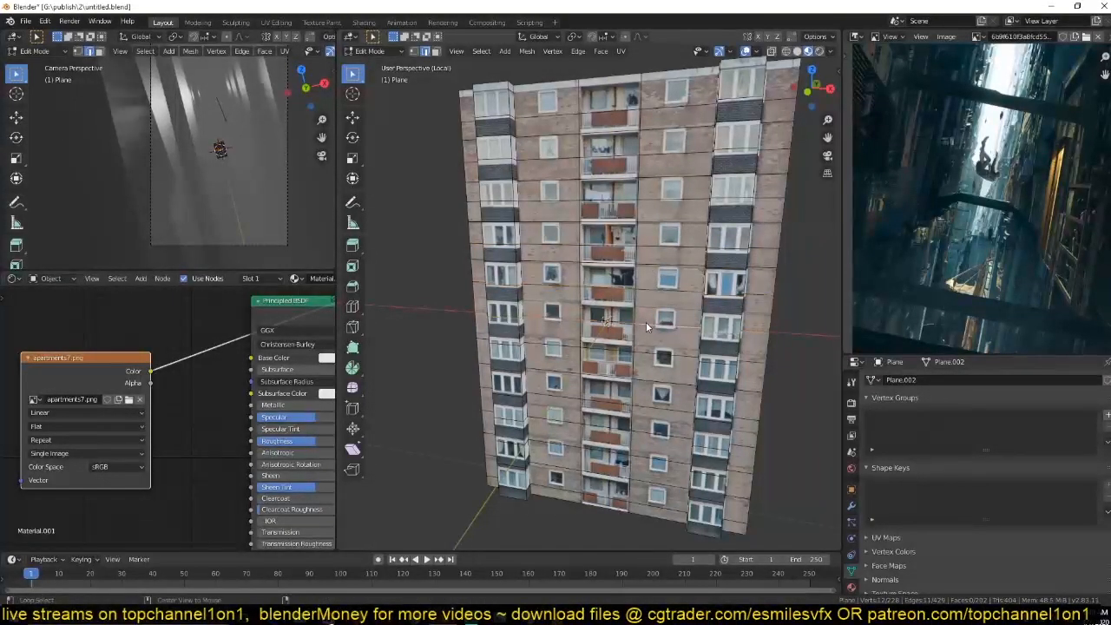
click(651, 297)
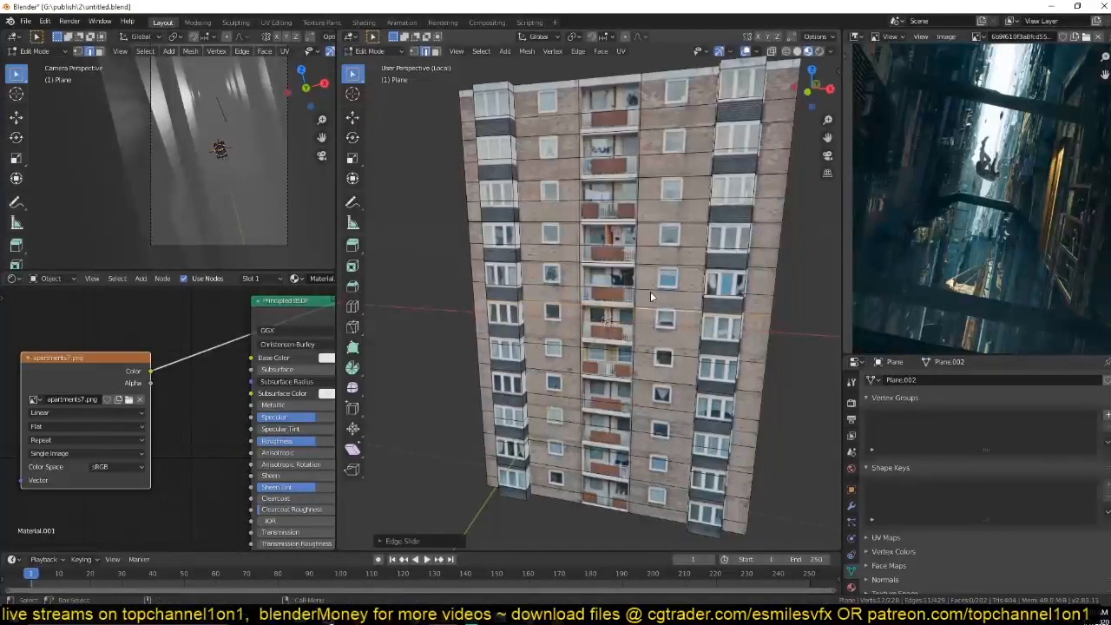
Slide the edge loops below the sixth and seventh window rows to the bottom edges of the windows.
alt+click(646, 354)
key(g)
key(g)
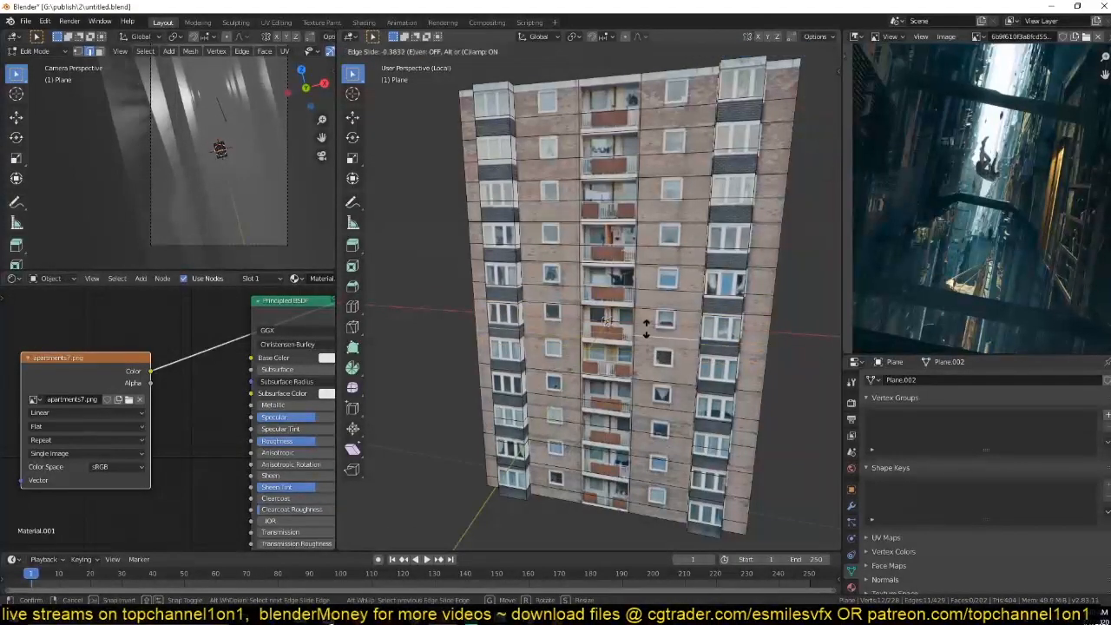
click(647, 332)
alt+click(641, 377)
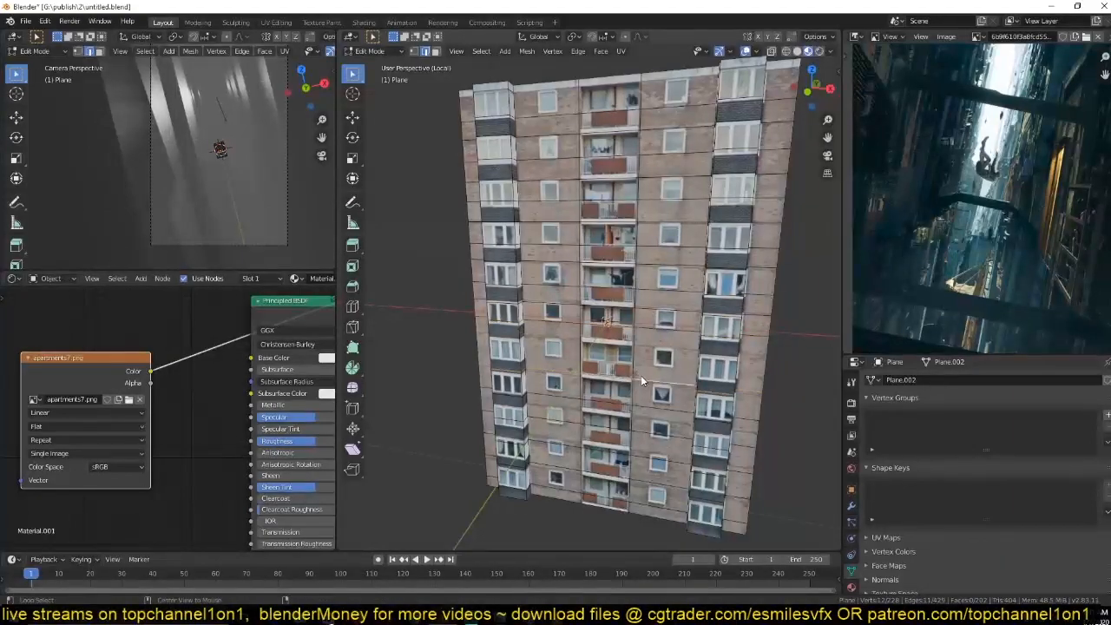
key(g)
key(g)
click(651, 328)
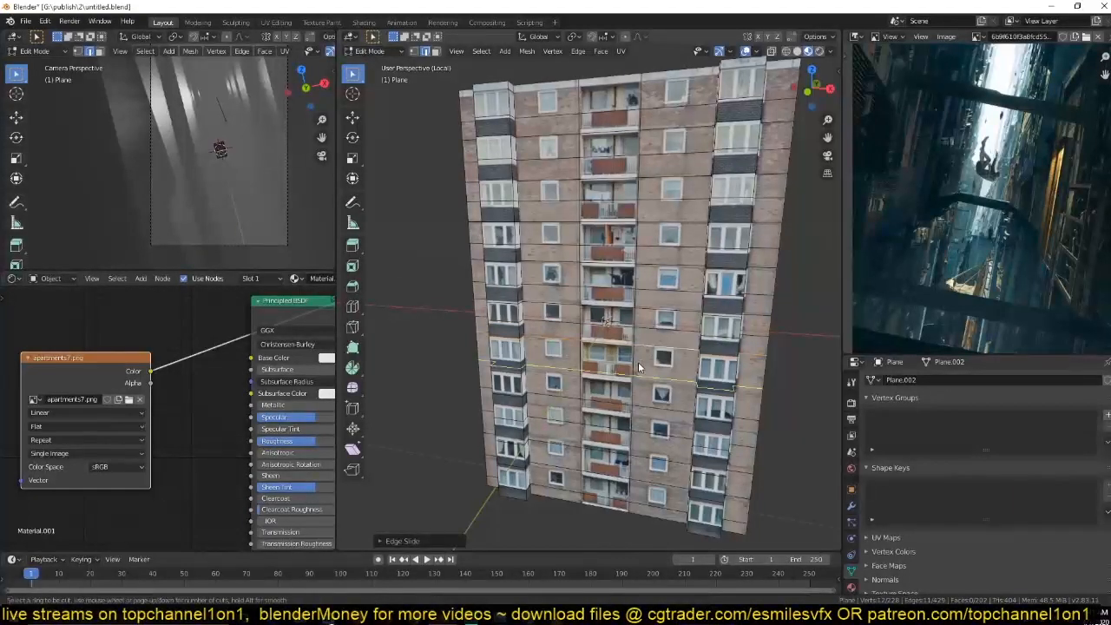
Align the edge loop below the eighth window row with the windows and add a horizontal loop cut beneath it.
alt+click(646, 404)
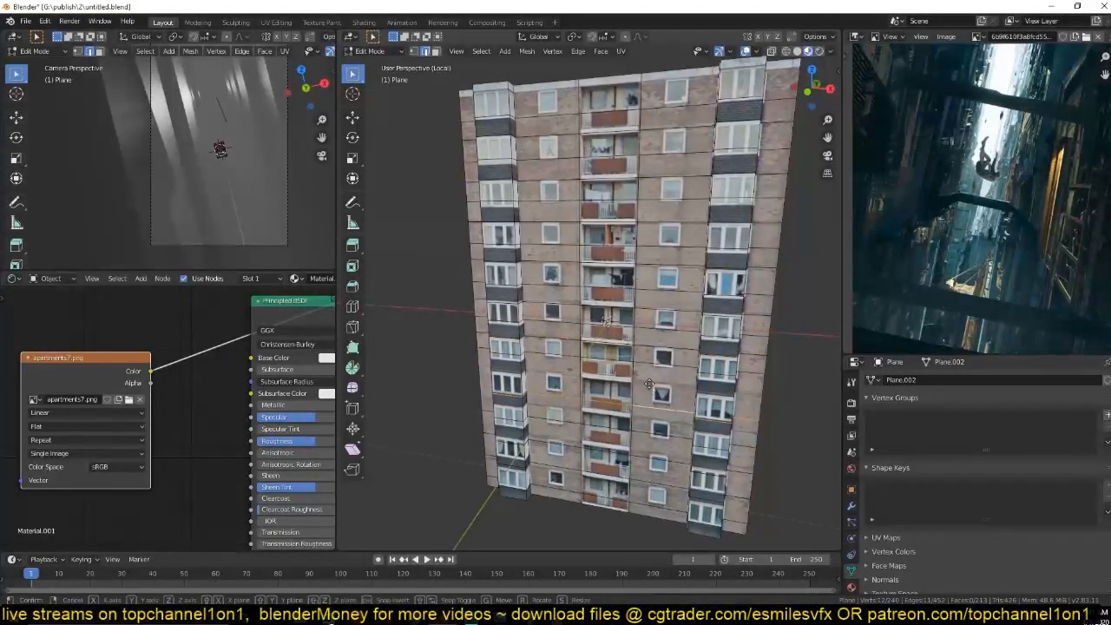
key(g)
key(g)
click(646, 406)
key(ctrl+r)
click(633, 406)
click(633, 406)
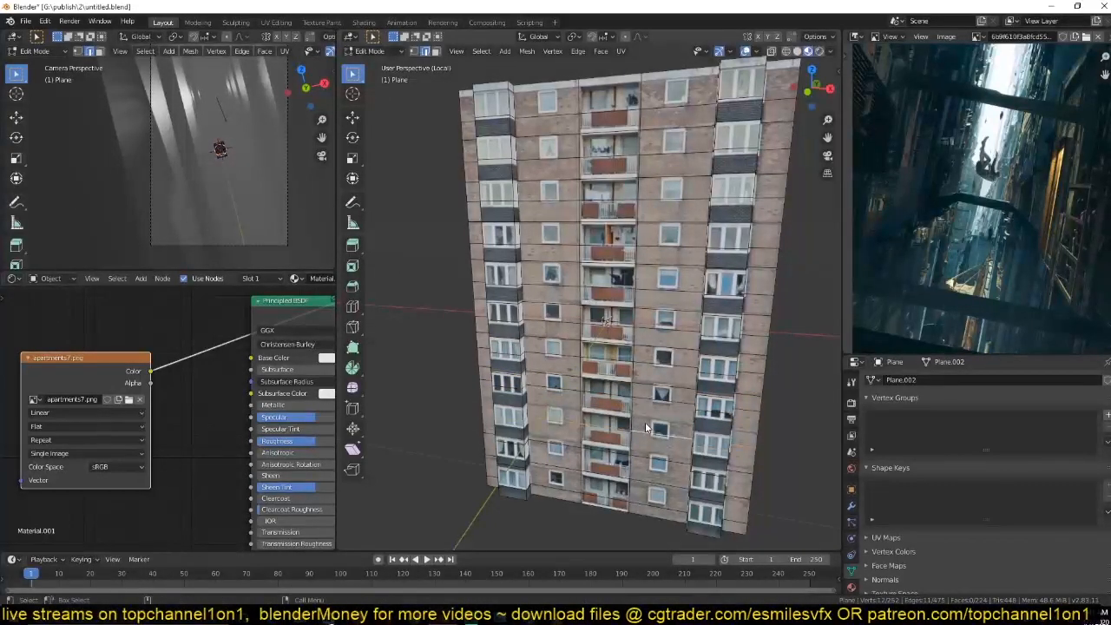
Slide the ninth window row's edge loop to the bottom of the windows and add another horizontal loop cut there.
key(g)
key(g)
click(639, 436)
key(ctrl+r)
click(630, 438)
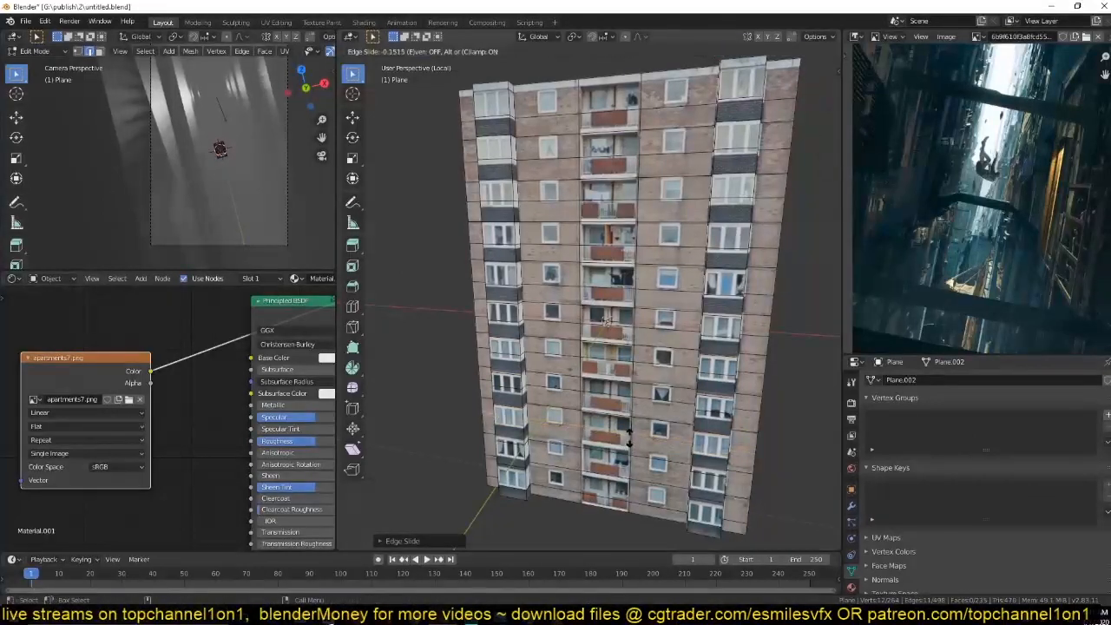
click(631, 440)
Slide the tenth window row's edge loop below its windows and add a horizontal loop cut above the lowest row.
alt+click(641, 461)
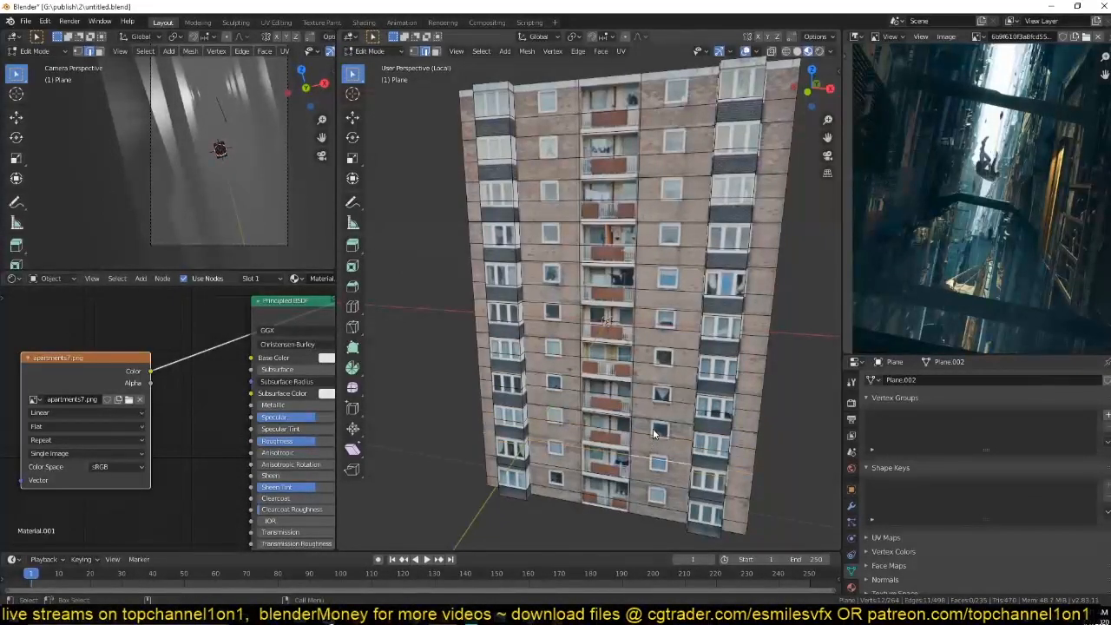
key(g)
key(g)
click(648, 480)
click(634, 473)
click(639, 483)
Slide the two edge loops around the lowest window row to the top and bottom edges of its windows.
alt+click(654, 486)
key(g)
key(g)
click(654, 485)
alt+click(652, 506)
key(g)
key(g)
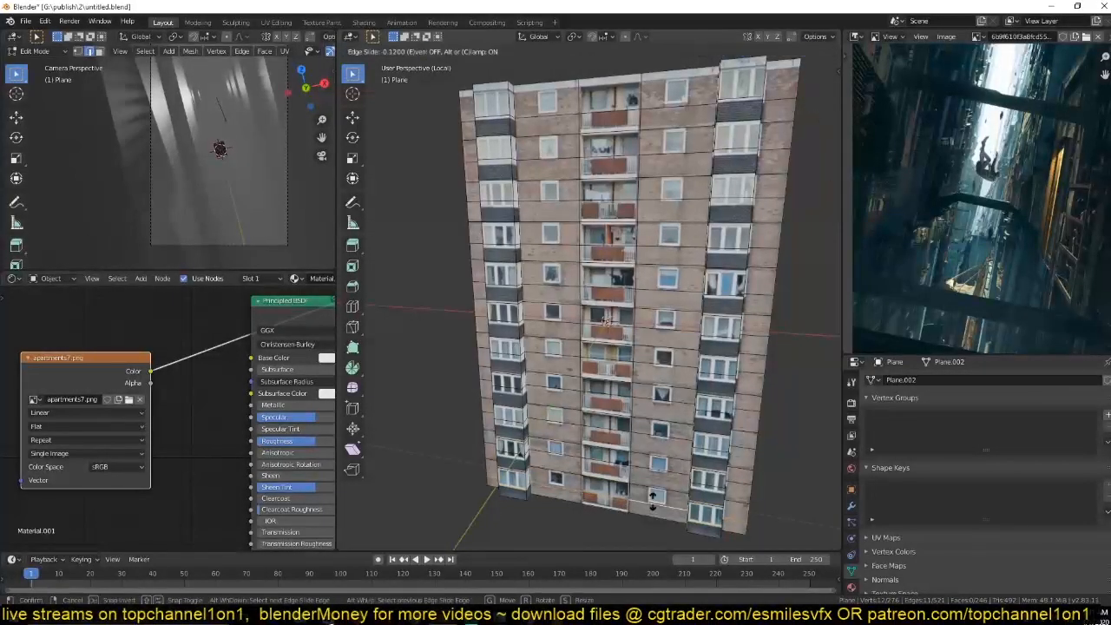
click(653, 499)
Add vertical loop cuts along both sides of the right column of small windows.
key(ctrl+r)
click(641, 471)
key(ctrl+r)
click(659, 437)
click(657, 438)
Add vertical loop cuts beside the left small-window column and a horizontal one along the top edge of the uppermost windows.
key(ctrl+r)
click(542, 153)
click(539, 146)
key(ctrl+r)
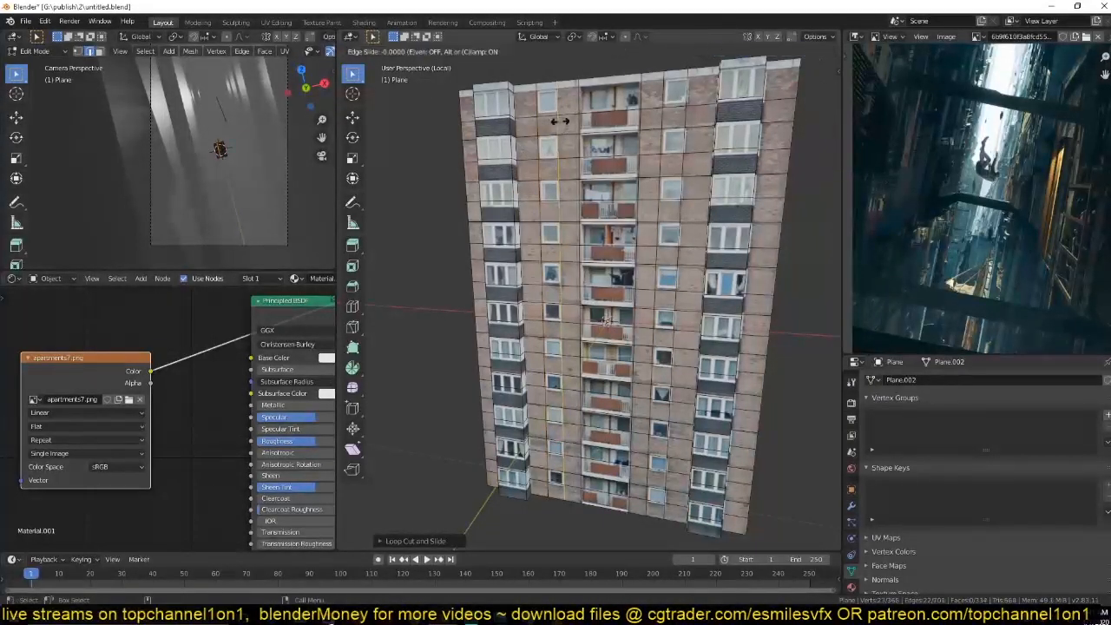
click(539, 91)
click(538, 87)
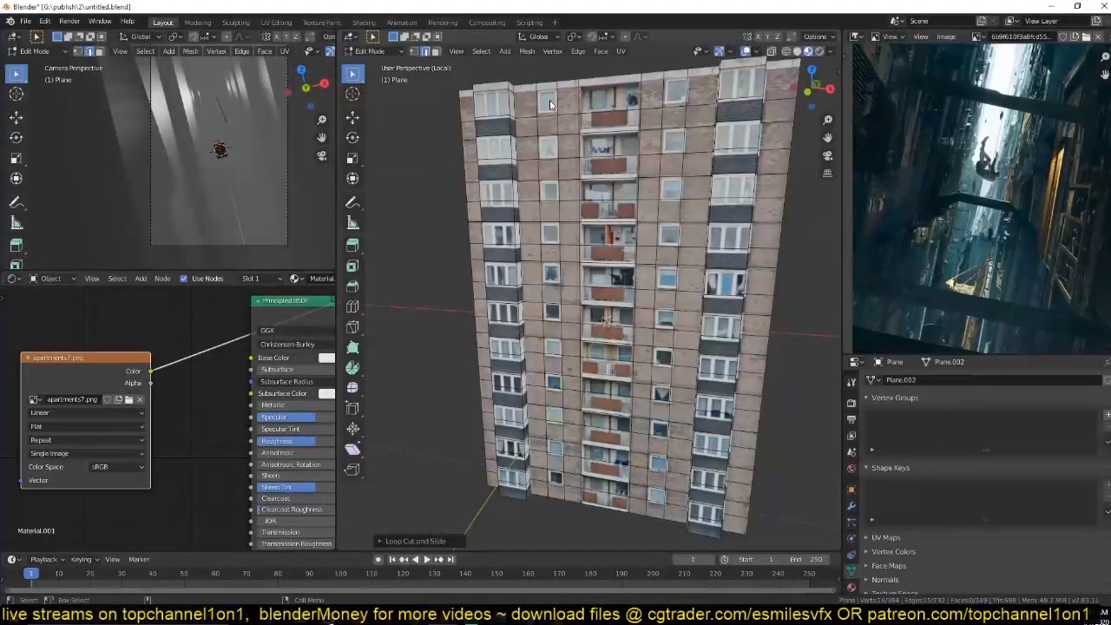
Select all the small window faces in both columns and inset them slightly to form frames.
click(550, 124)
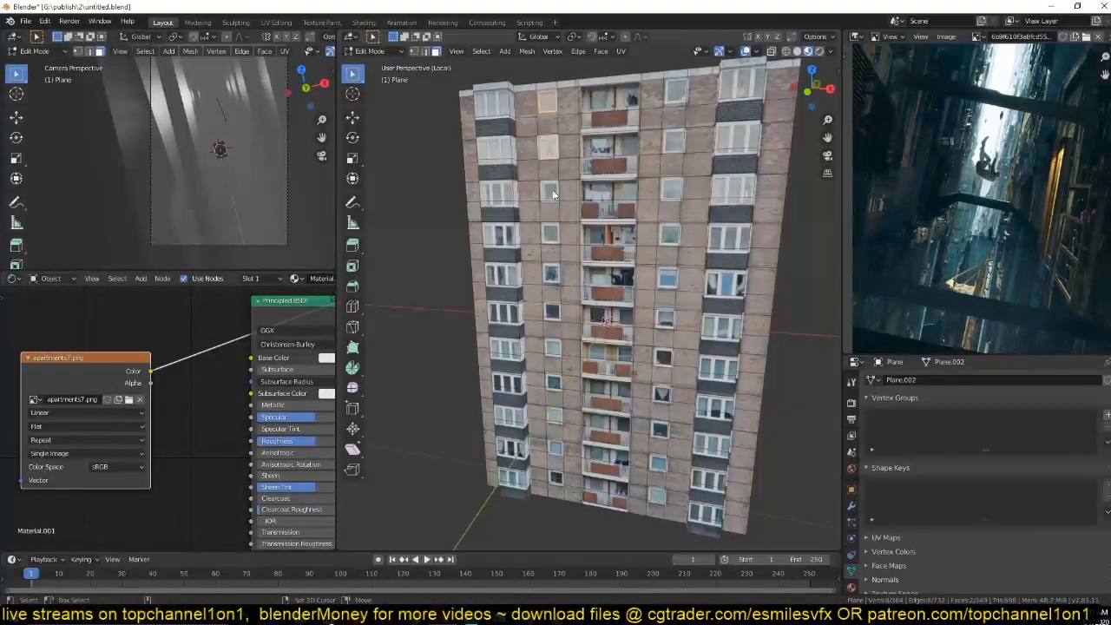
shift+click(556, 227)
shift+click(554, 274)
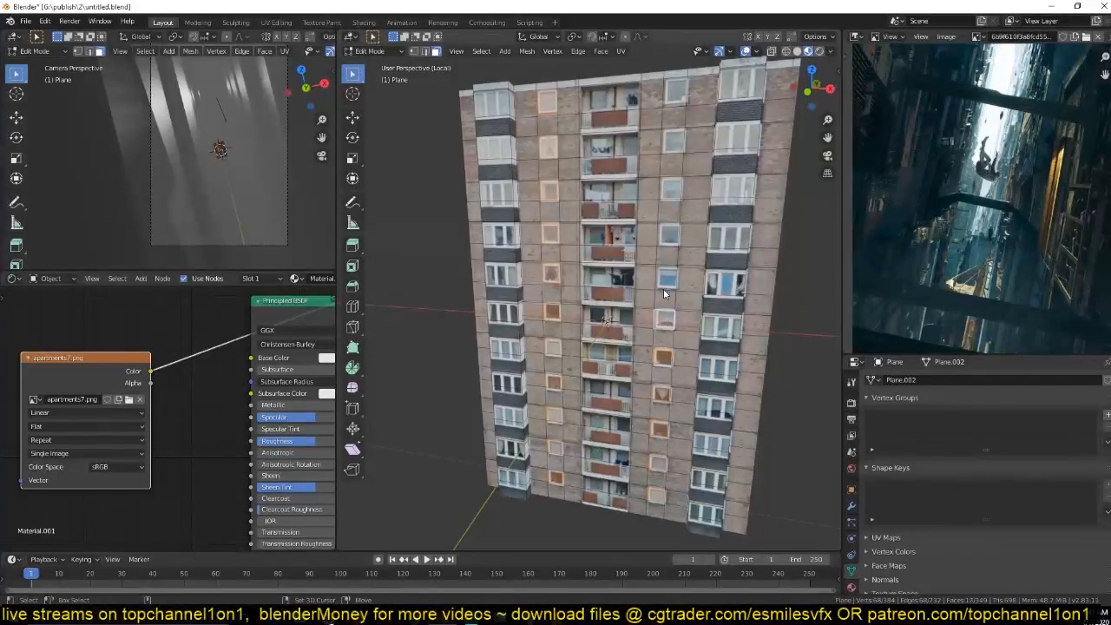
shift+click(679, 98)
shift+middle_drag(679, 101, 665, 242)
scroll(680, 206, up, 2)
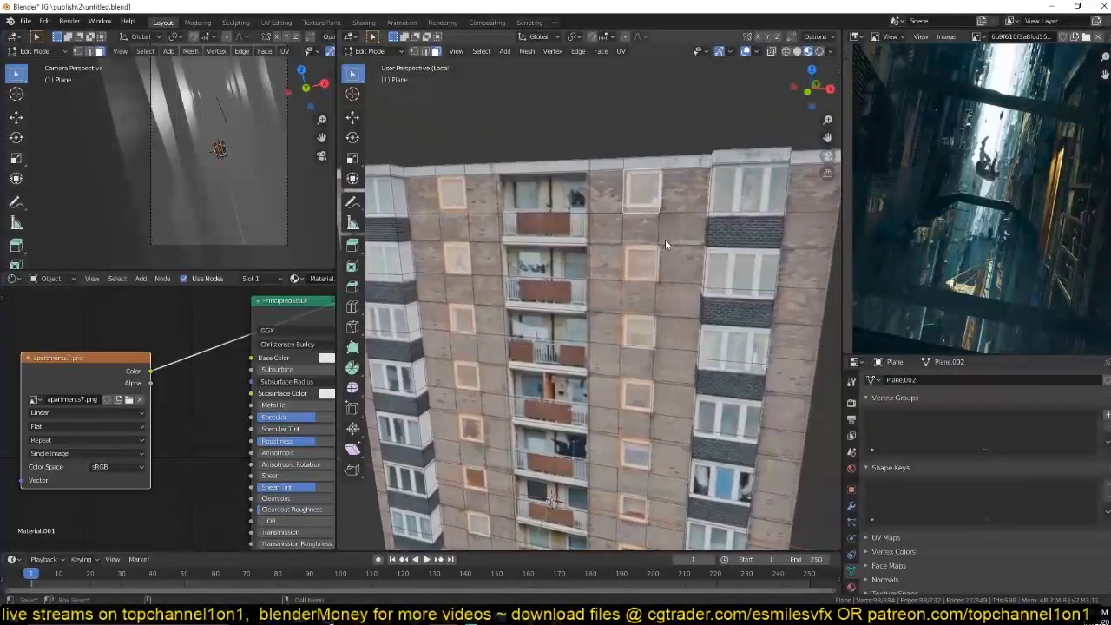
key(i)
click(712, 171)
Extrude the inset small window faces slightly along their normals.
middle_drag(712, 171, 652, 308)
key(e)
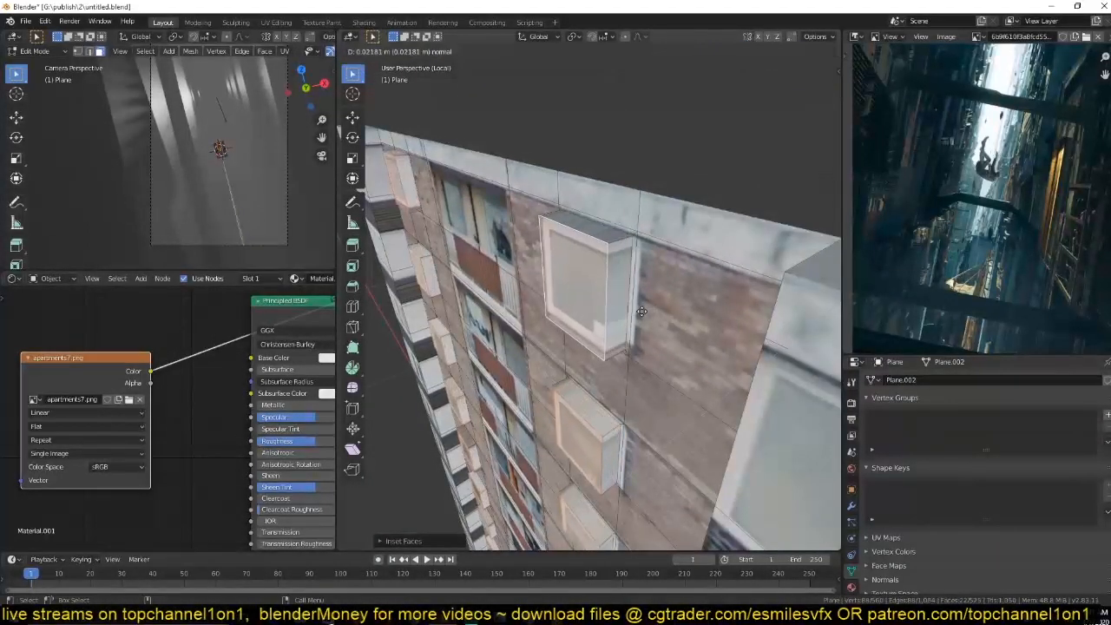
click(649, 313)
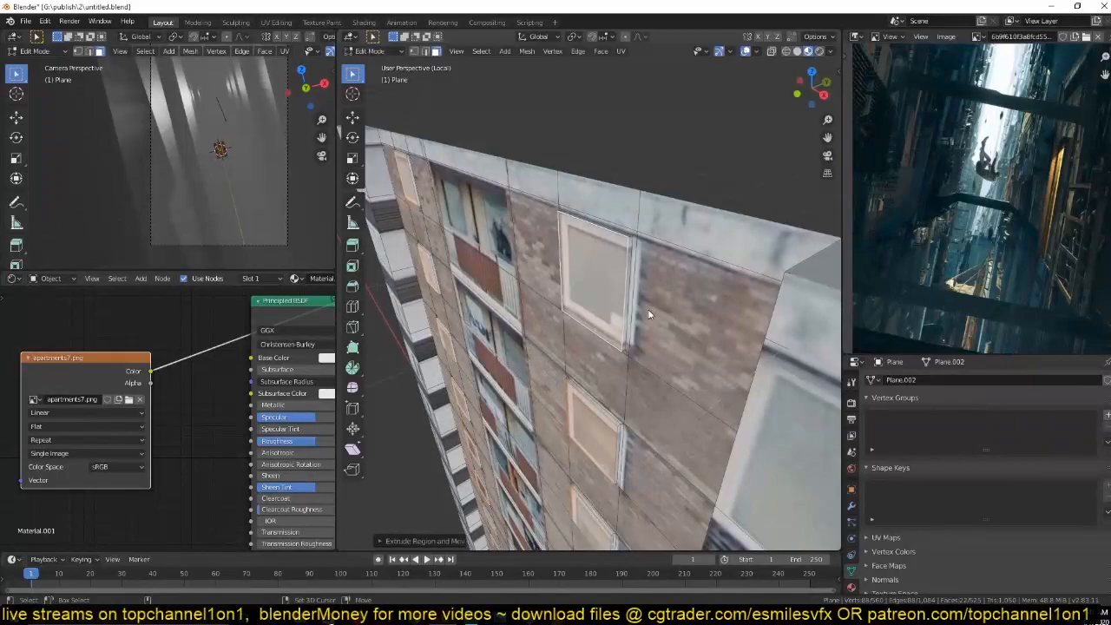
Inset the small window faces a second time and extrude the resulting panes slightly.
key(i)
click(676, 266)
key(e)
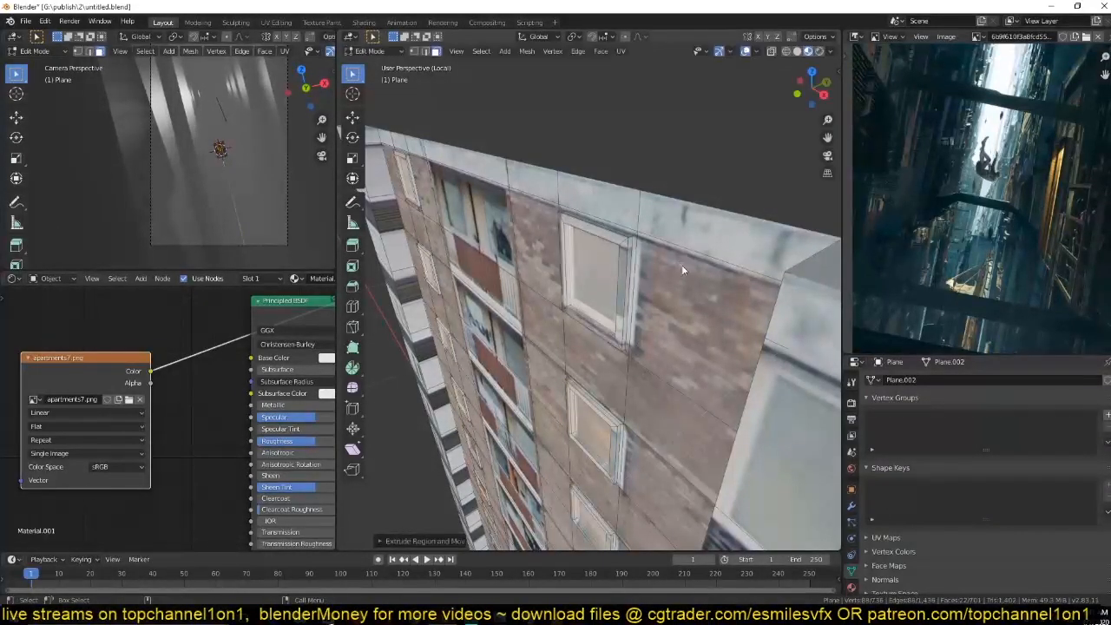
click(682, 270)
Leave Edit Mode, connect the apartments7.png Color to the Principled BSDF's Base Color and route the shader to the material output.
key(Tab)
scroll(642, 304, down, 5)
middle_drag(623, 326, 708, 199)
mouse_move(664, 268)
shift+middle_down()
mouse_move(650, 191)
mouse_move(589, 221)
mouse_move(556, 223)
mouse_move(639, 227)
mouse_move(647, 278)
shift+middle_up()
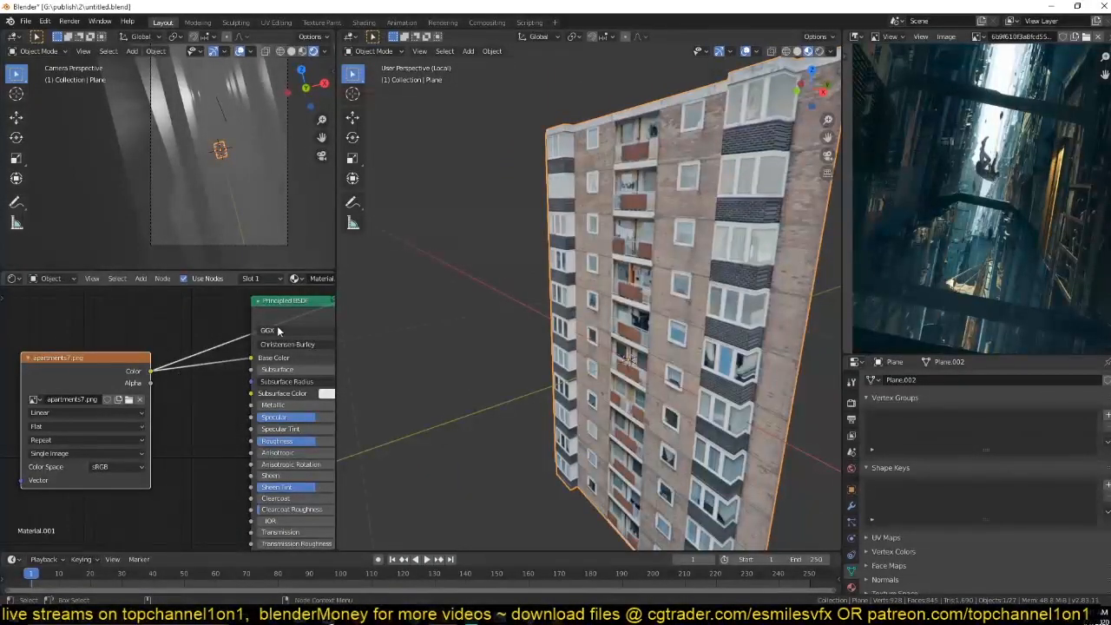
middle_drag(258, 310, 127, 316)
ctrl+shift+click(200, 313)
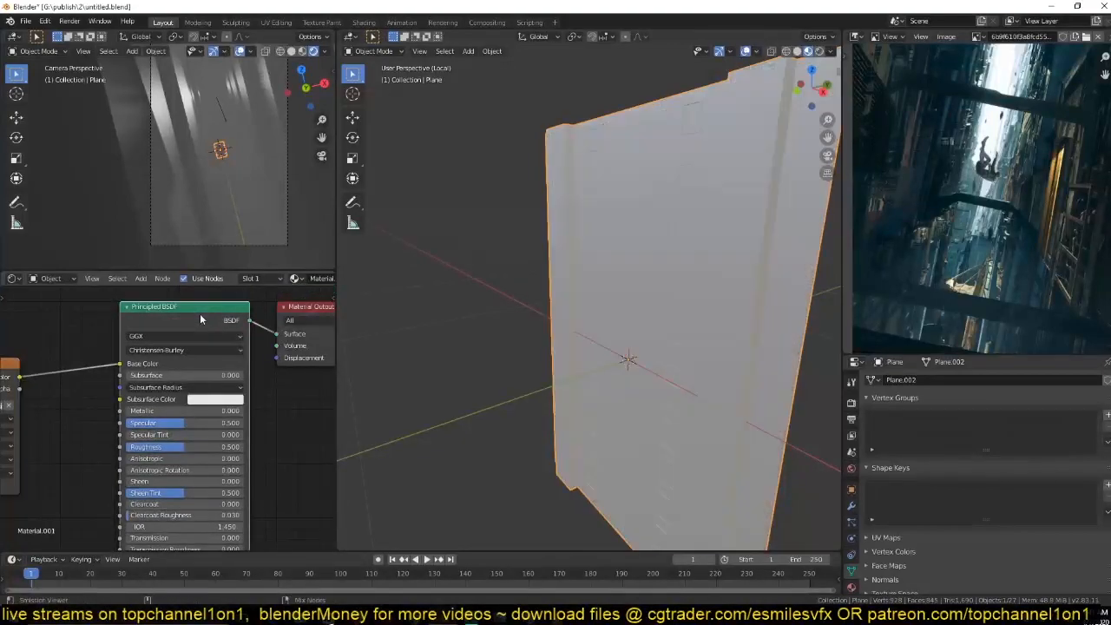
Insert a Math Add node with a value of 0.410 between the apartments7.png Color and the Principled BSDF's Roughness.
middle_drag(184, 352, 292, 311)
middle_drag(157, 374, 246, 359)
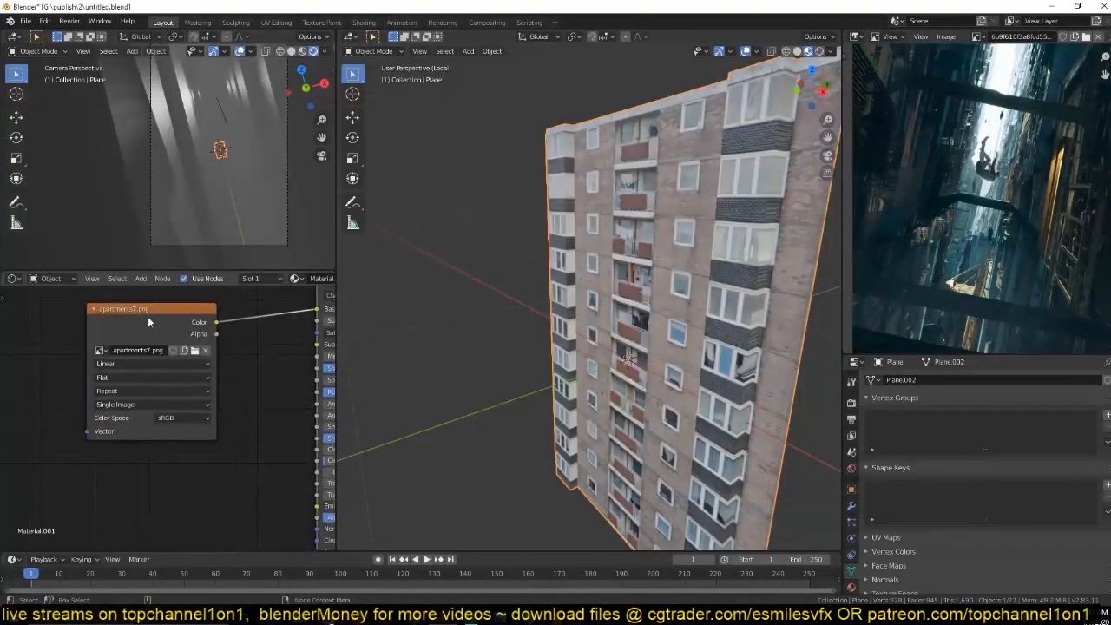
drag(152, 319, 48, 349)
drag(329, 402, 328, 395)
key(shift+a)
mouse_move(198, 477)
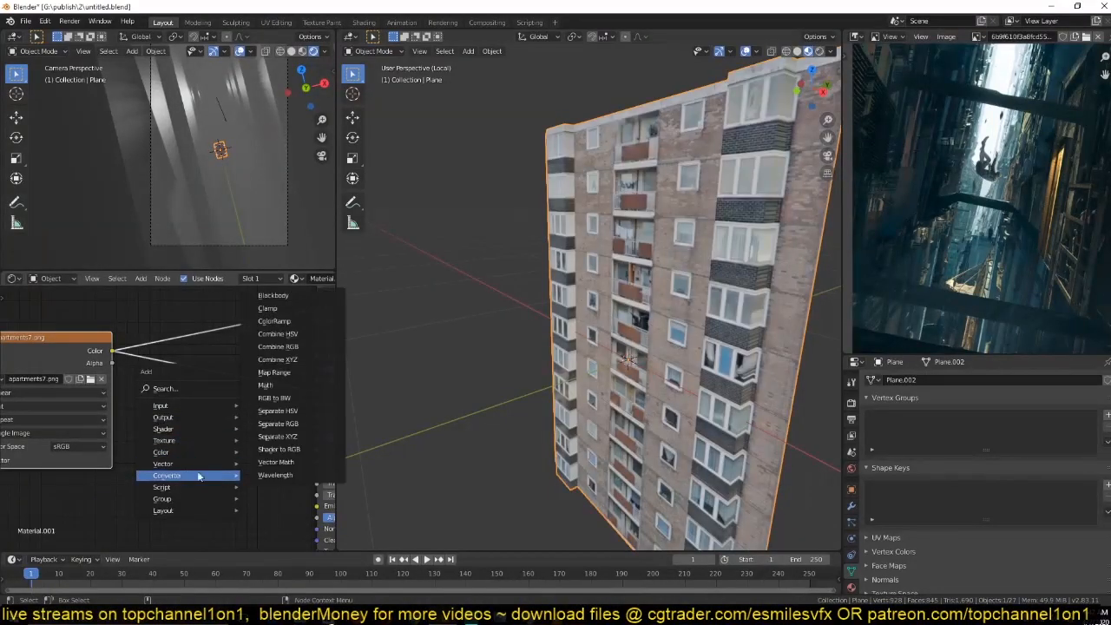
click(265, 385)
click(219, 406)
middle_drag(730, 260, 702, 154)
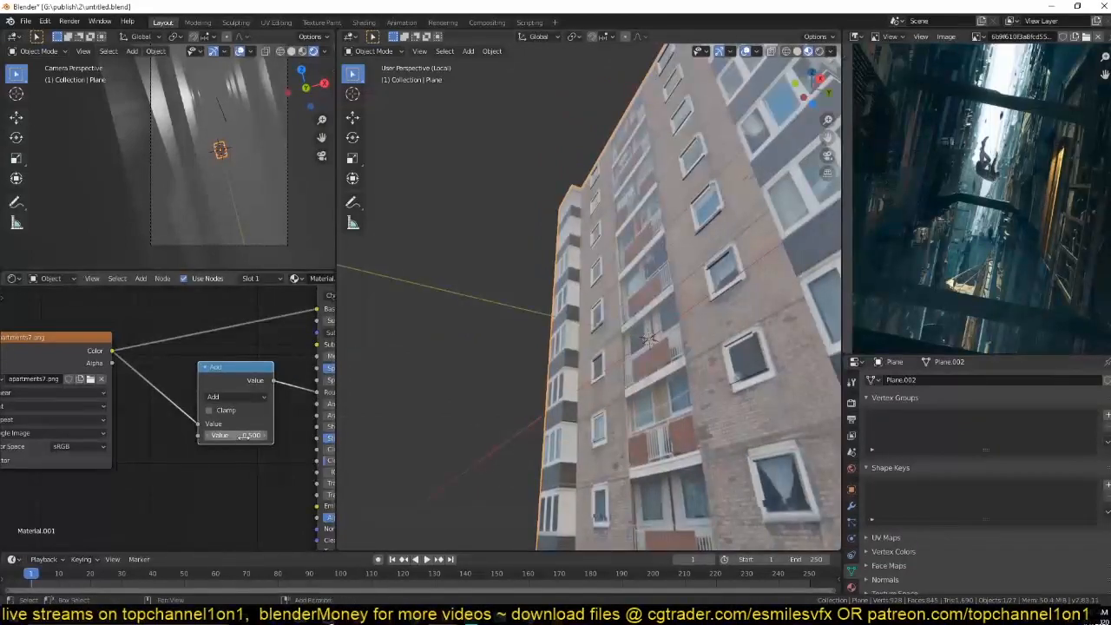
mouse_move(247, 432)
mouse_down()
mouse_move(235, 433)
mouse_move(262, 433)
mouse_move(248, 432)
mouse_up()
Insert a ColorRamp between the image texture and the Add node, and place its black stop at 0.118.
key(shift+a)
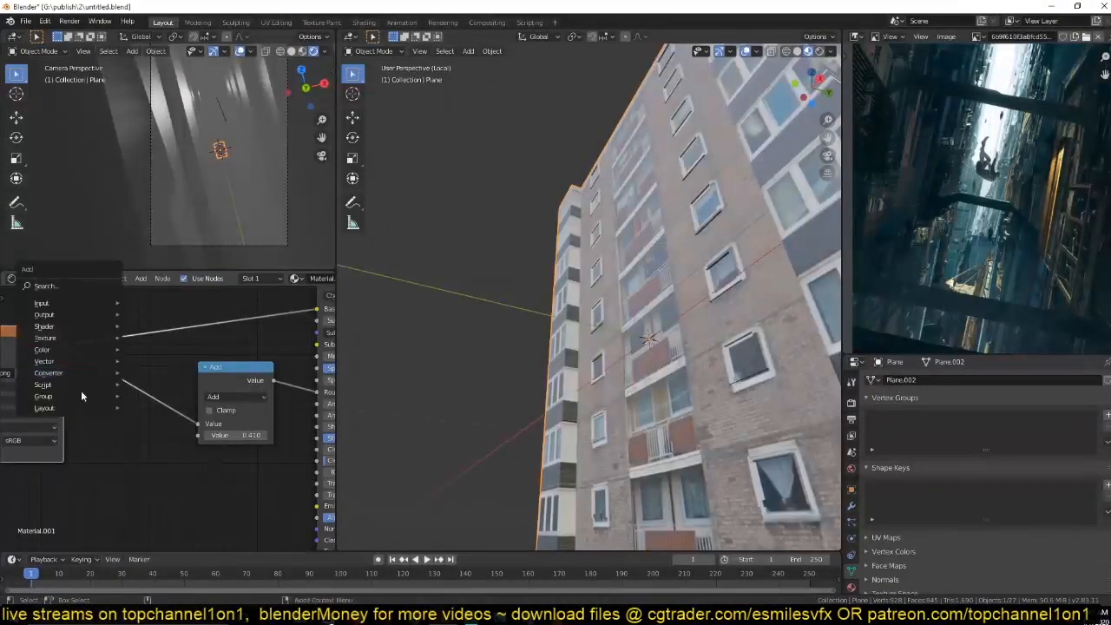
mouse_move(80, 374)
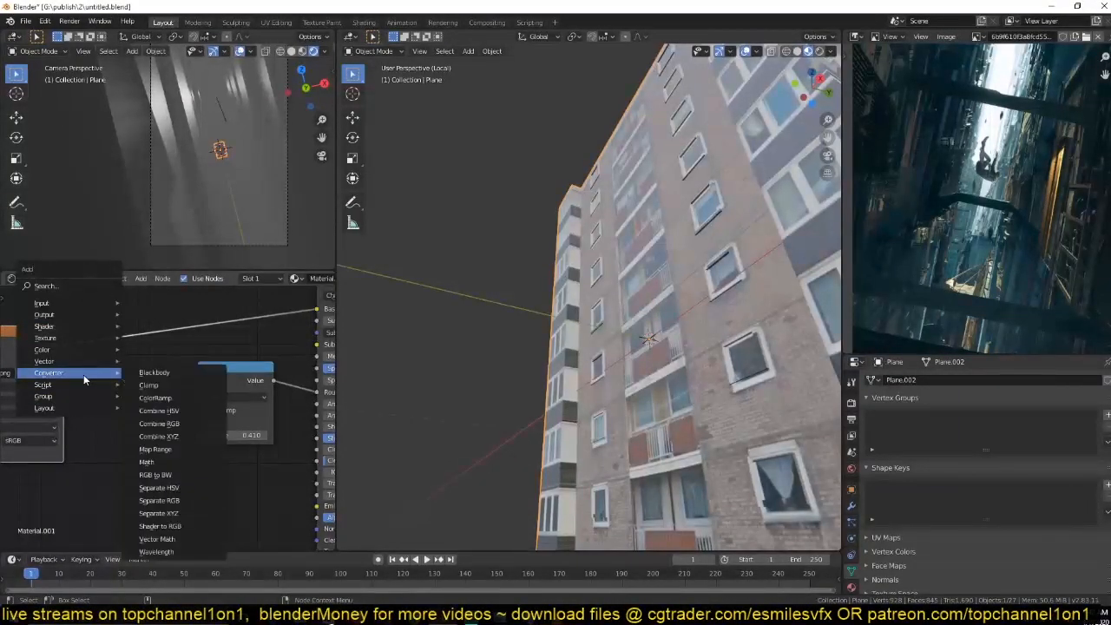
click(155, 398)
click(176, 418)
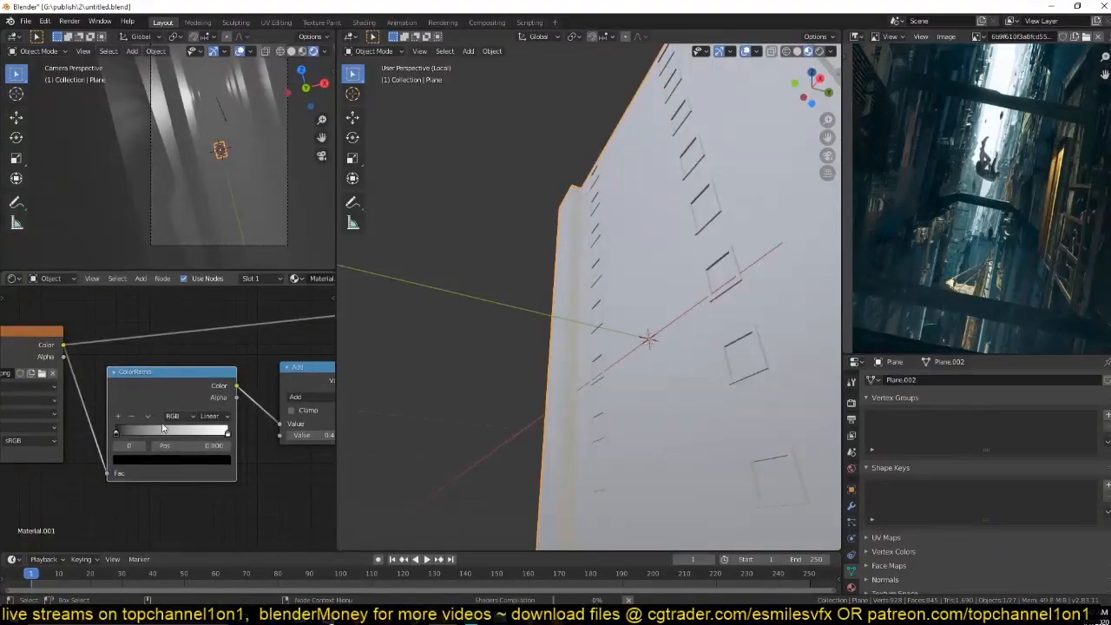
drag(117, 432, 146, 432)
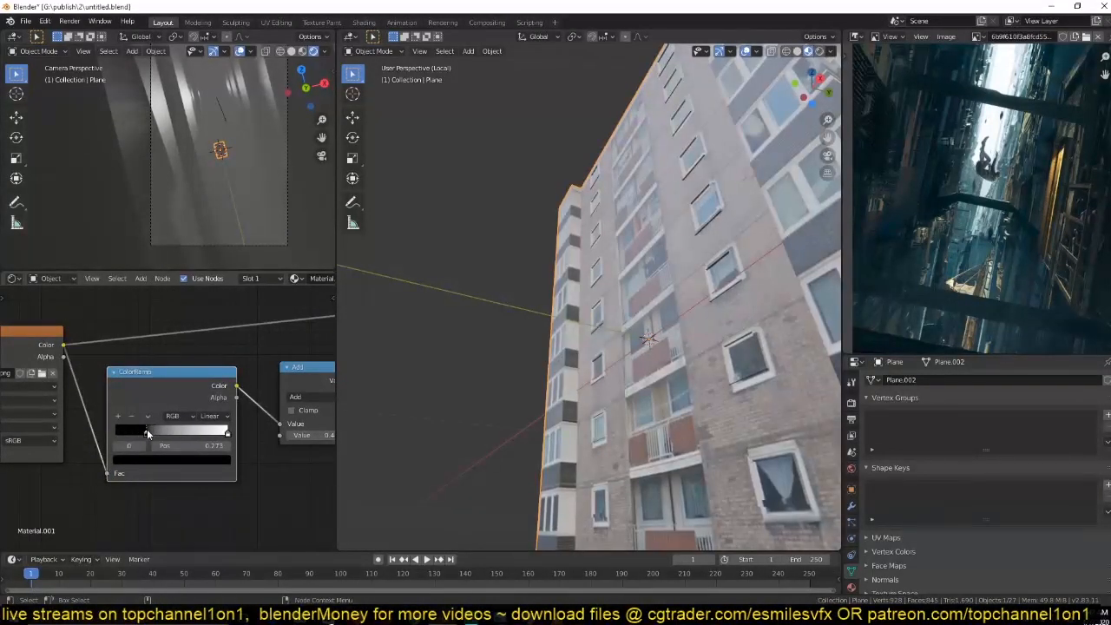
drag(145, 432, 127, 436)
Preview the Add node's output on the facade, then return to the Principled BSDF and view the whole wall.
ctrl+shift+click(306, 378)
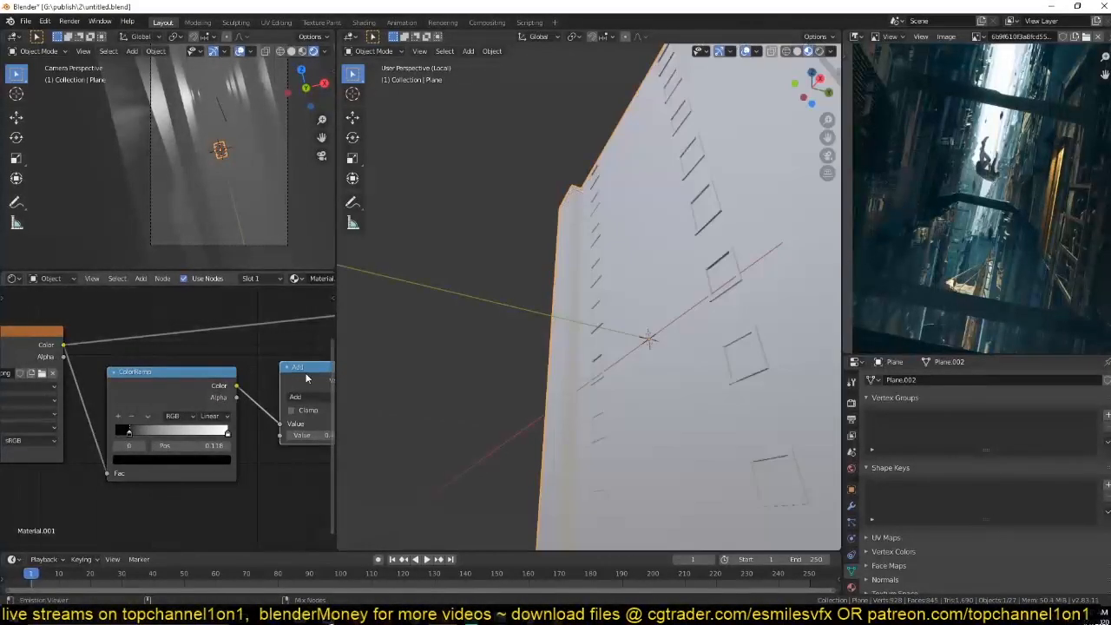
middle_drag(302, 378, 150, 387)
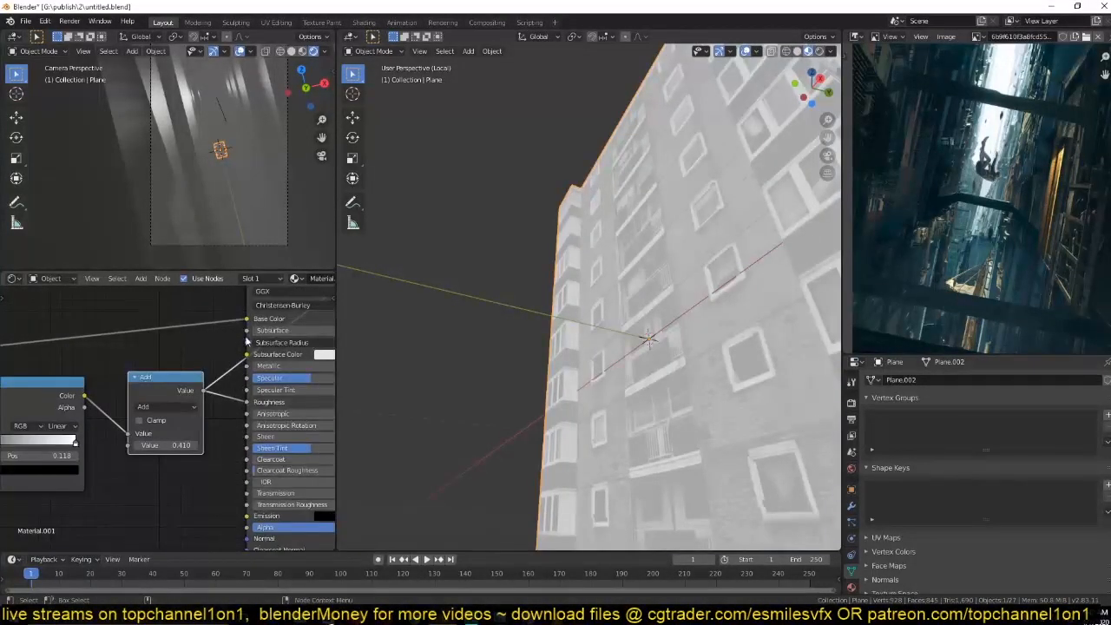
ctrl+shift+click(251, 303)
middle_drag(547, 296, 609, 379)
scroll(609, 379, down, 5)
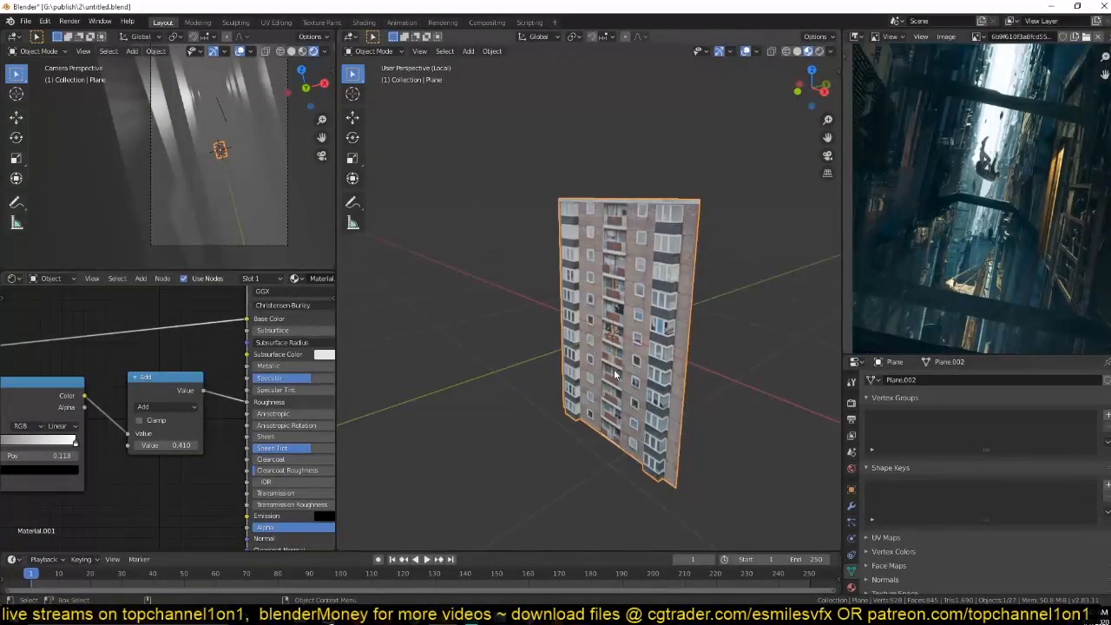
Show the full scene in solid shading, turn the apartment facade parallel to the street and scale it up.
key(KP_Divide)
key(z)
click(693, 317)
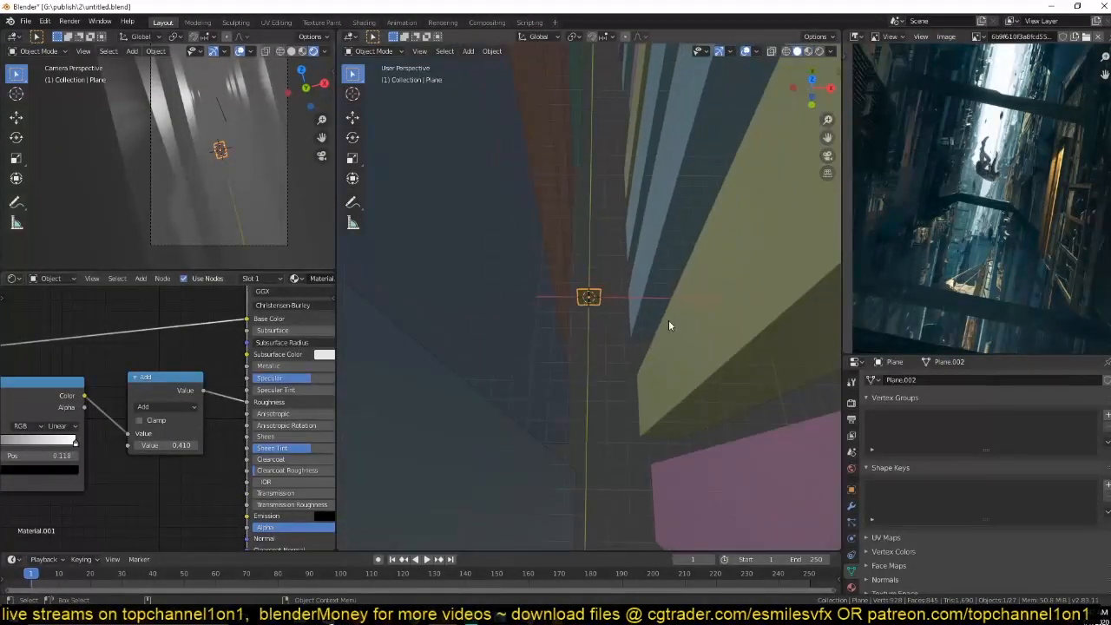
key(KP_7)
key(s)
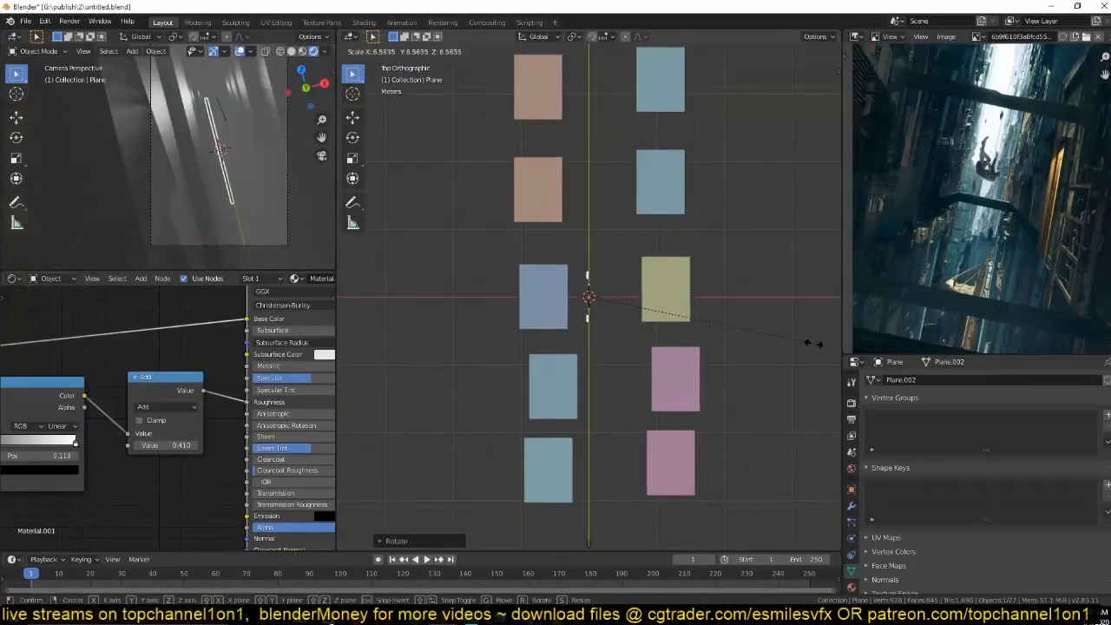
click(781, 347)
scroll(655, 355, down, 4)
Disconnect the Principled Volume from the World Output and set the camera view to Material Preview shading.
click(52, 279)
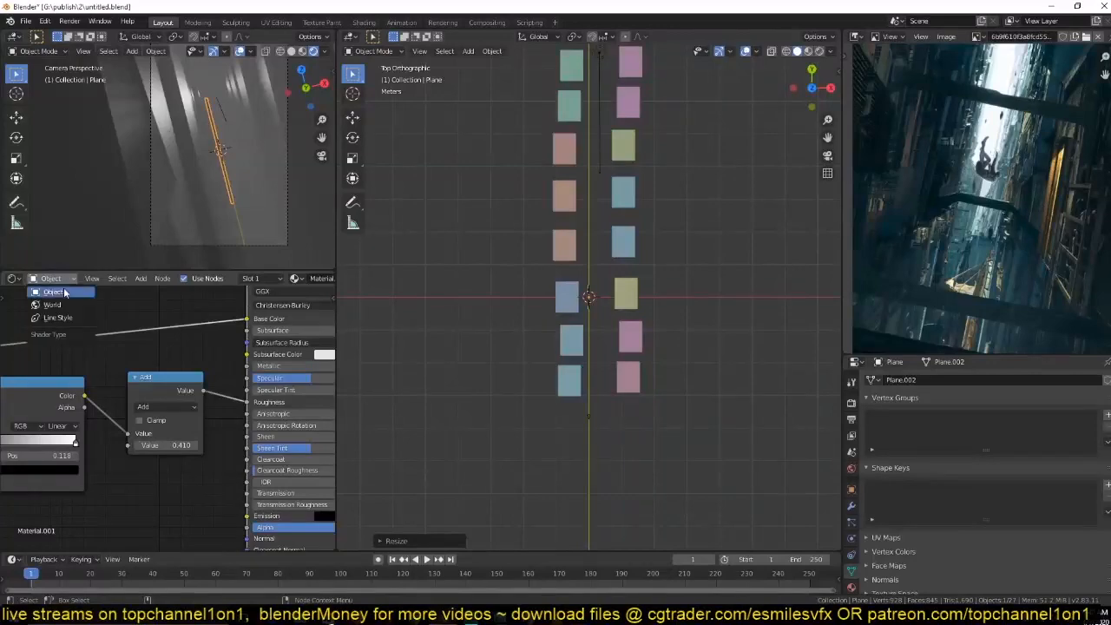
click(53, 304)
key(Home)
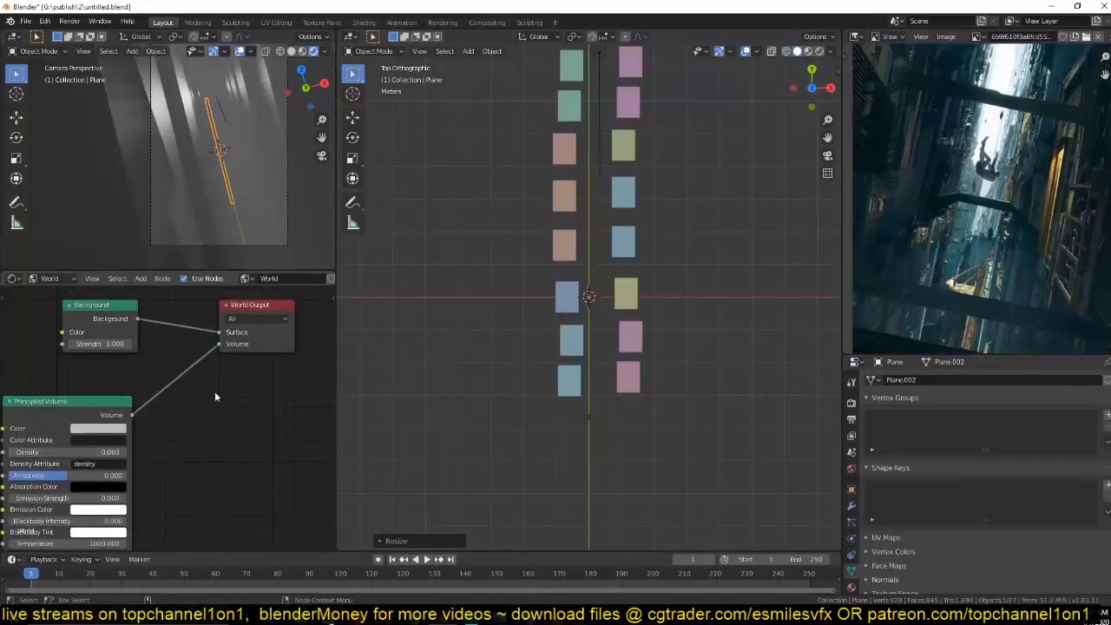
drag(228, 347, 196, 374)
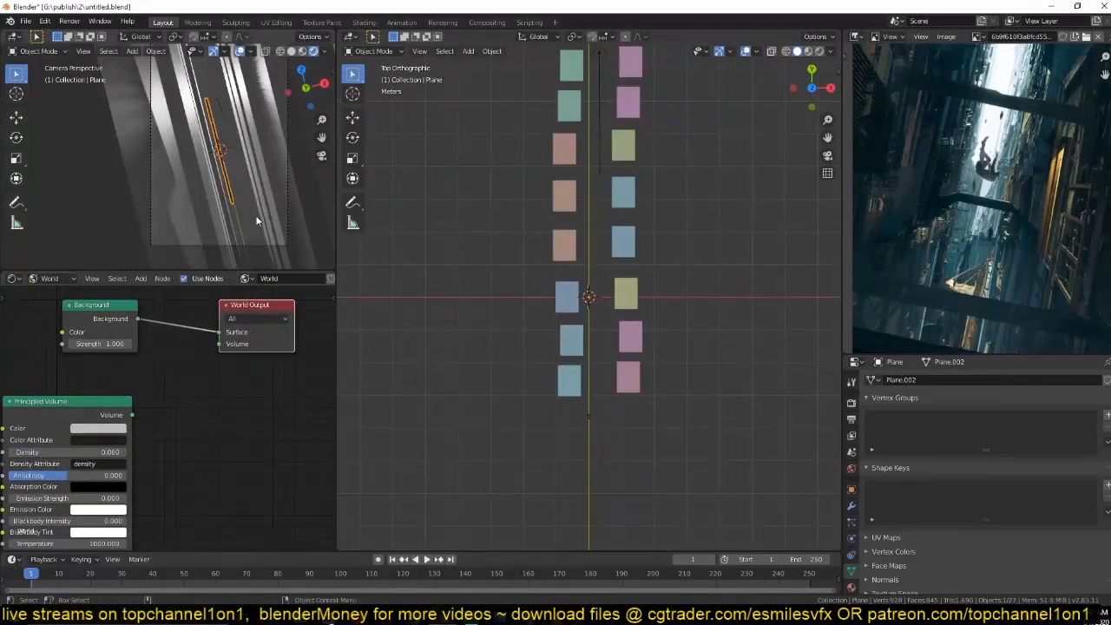
click(302, 51)
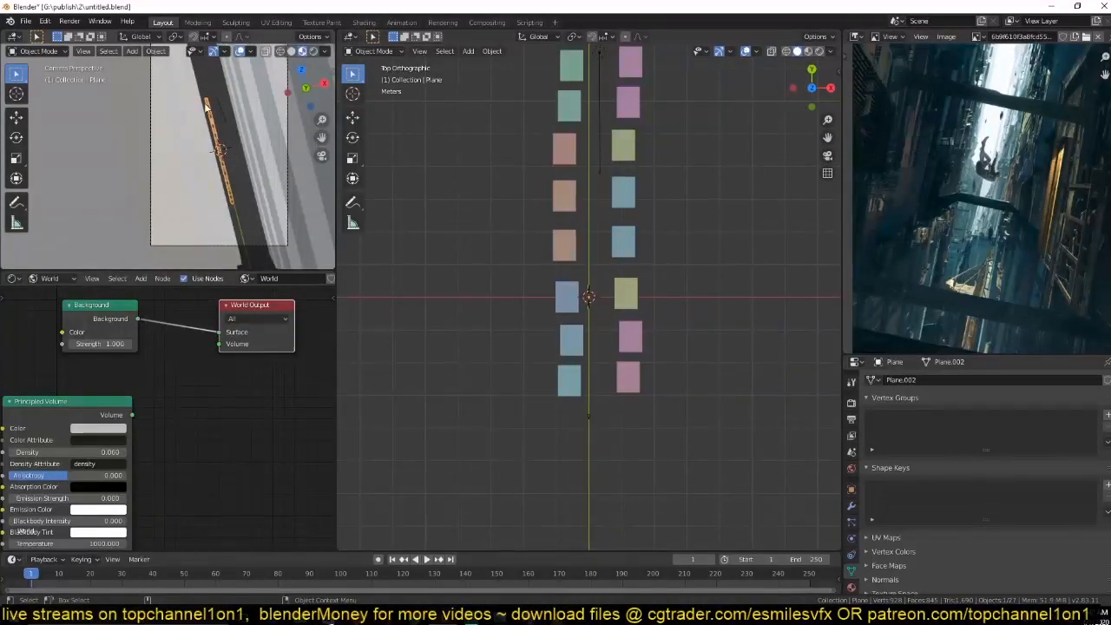
Resize the apartment facade and move it out of the street to the outer side of the nearest pink tower.
mouse_move(679, 366)
middle_down()
mouse_move(731, 302)
mouse_move(646, 349)
middle_up()
shift+middle_drag(646, 349, 608, 397)
key(s)
click(656, 367)
key(g)
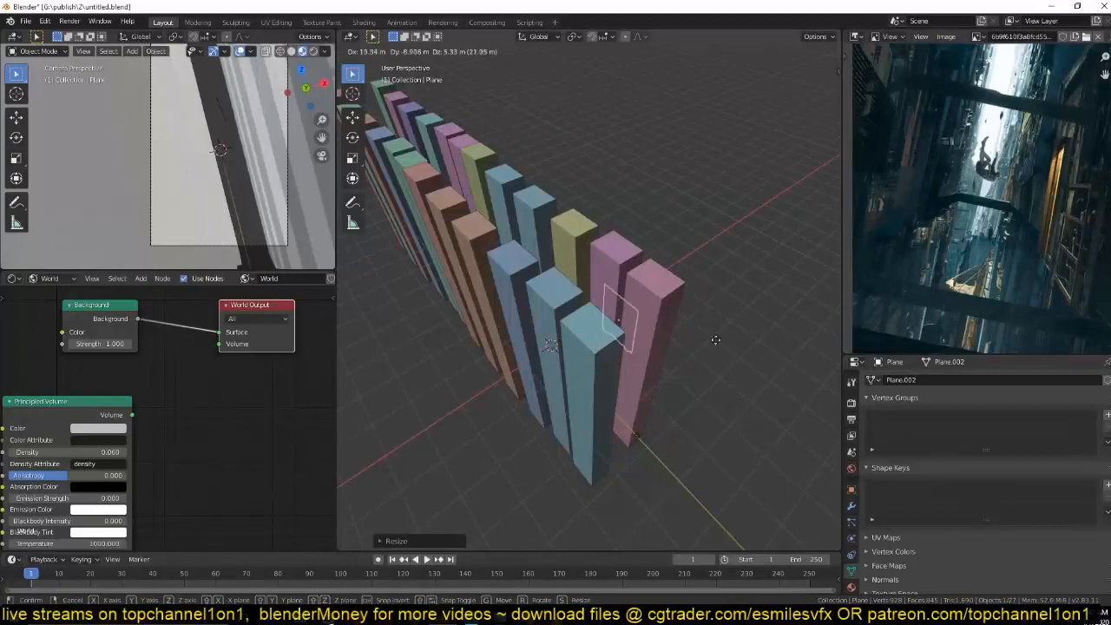
click(735, 348)
key(KP_7)
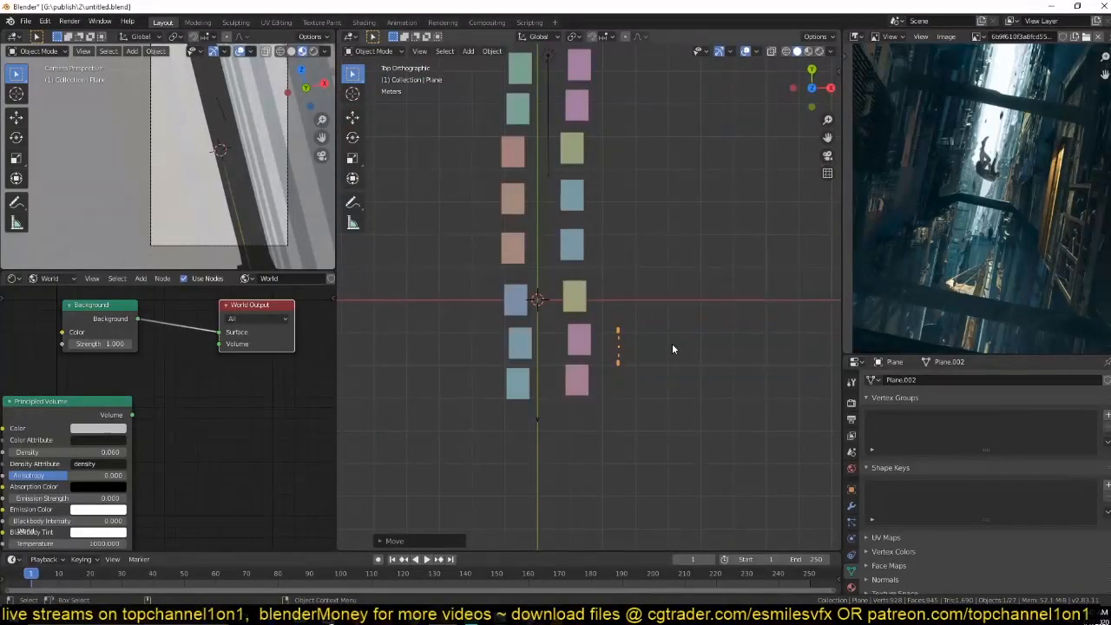
key(g)
click(615, 383)
Scale up the apartment facade and move it along Z to align its lower edge with the foot of the towers.
middle_drag(616, 383, 682, 285)
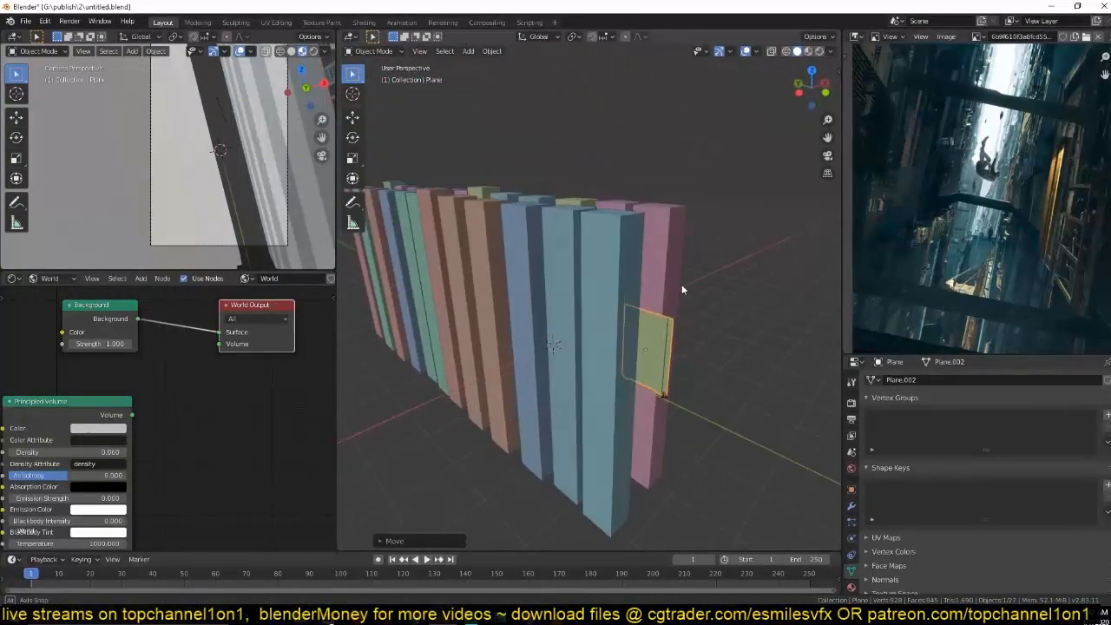
scroll(681, 281, up, 3)
scroll(681, 285, down, 4)
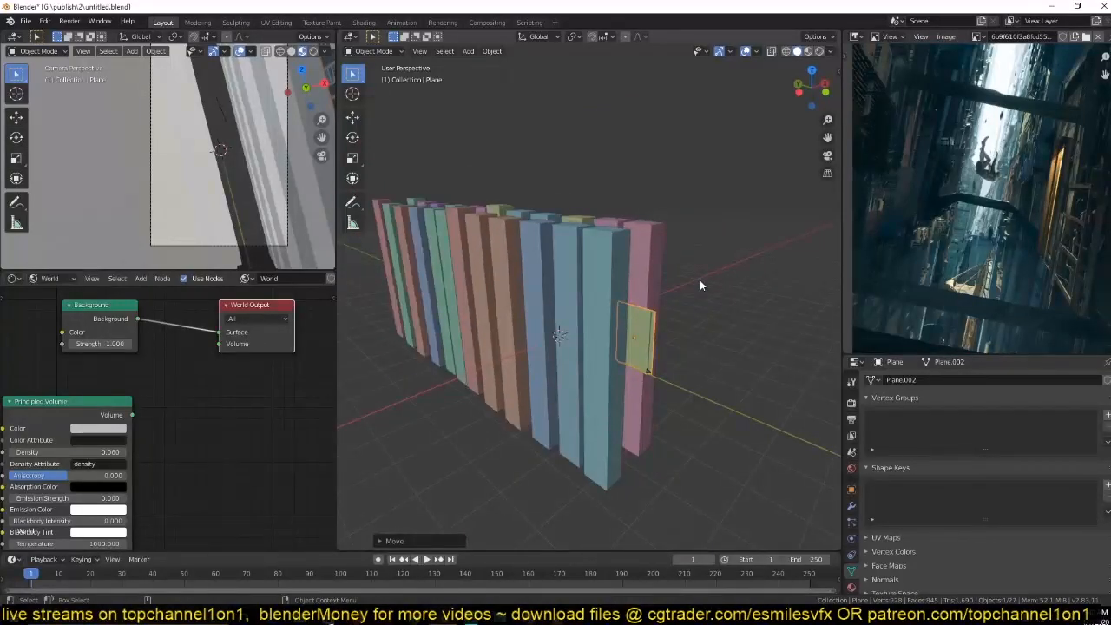
key(s)
click(774, 234)
key(g)
key(z)
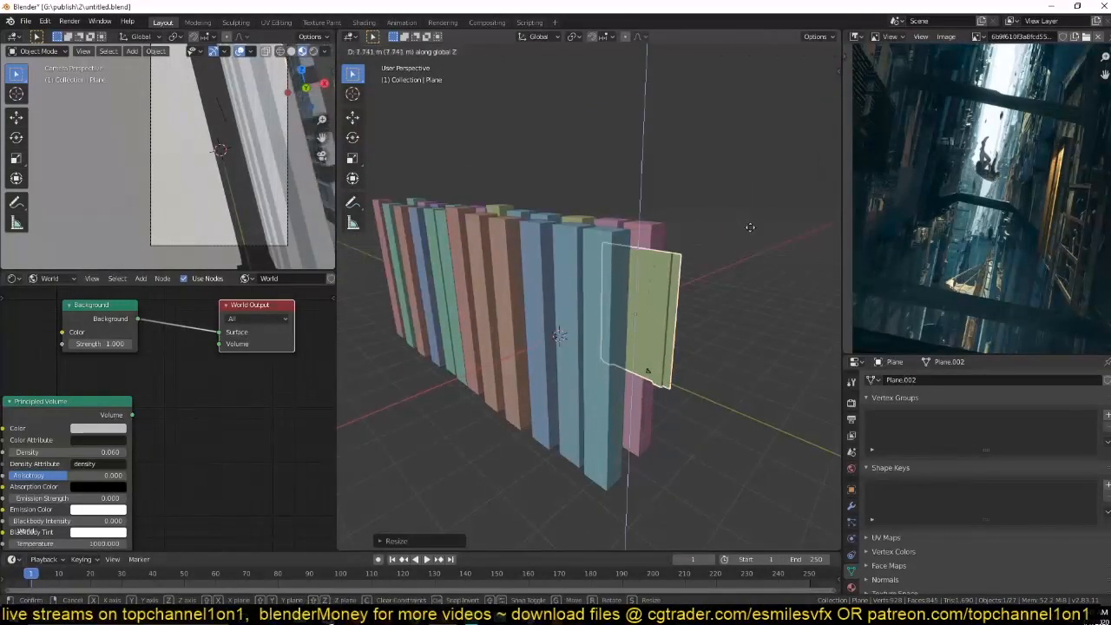
click(753, 222)
middle_drag(735, 383, 719, 317)
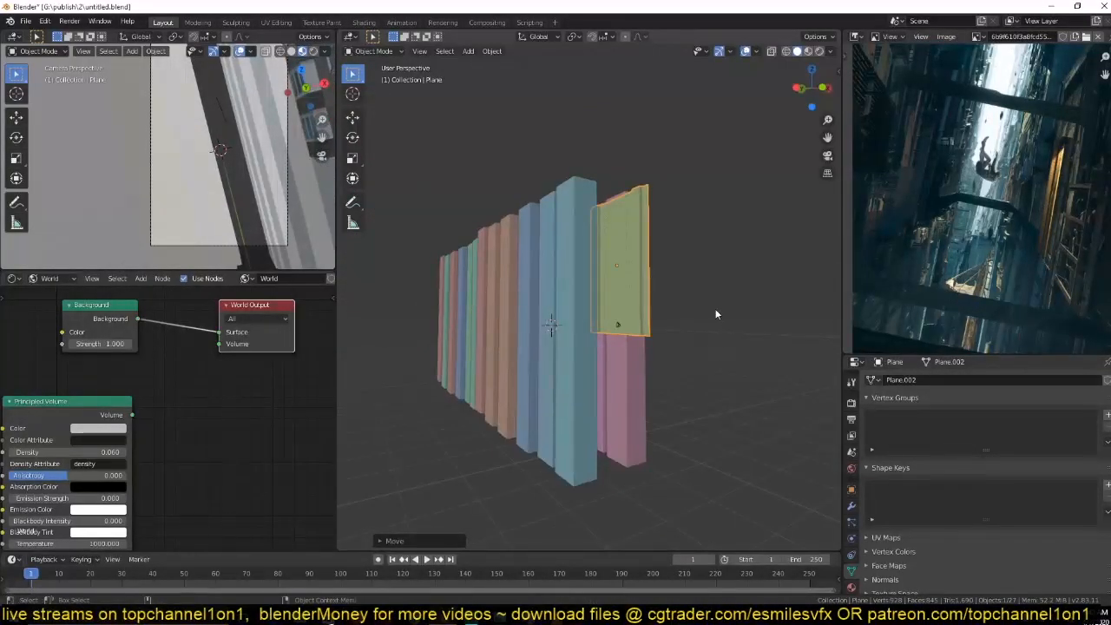
key(g)
key(z)
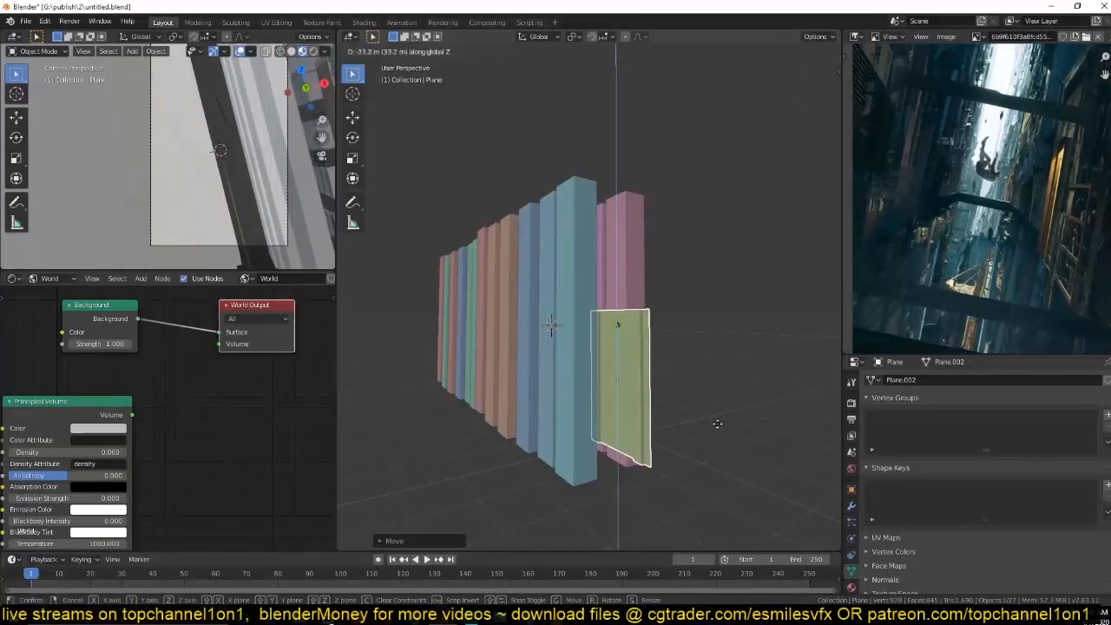
click(717, 437)
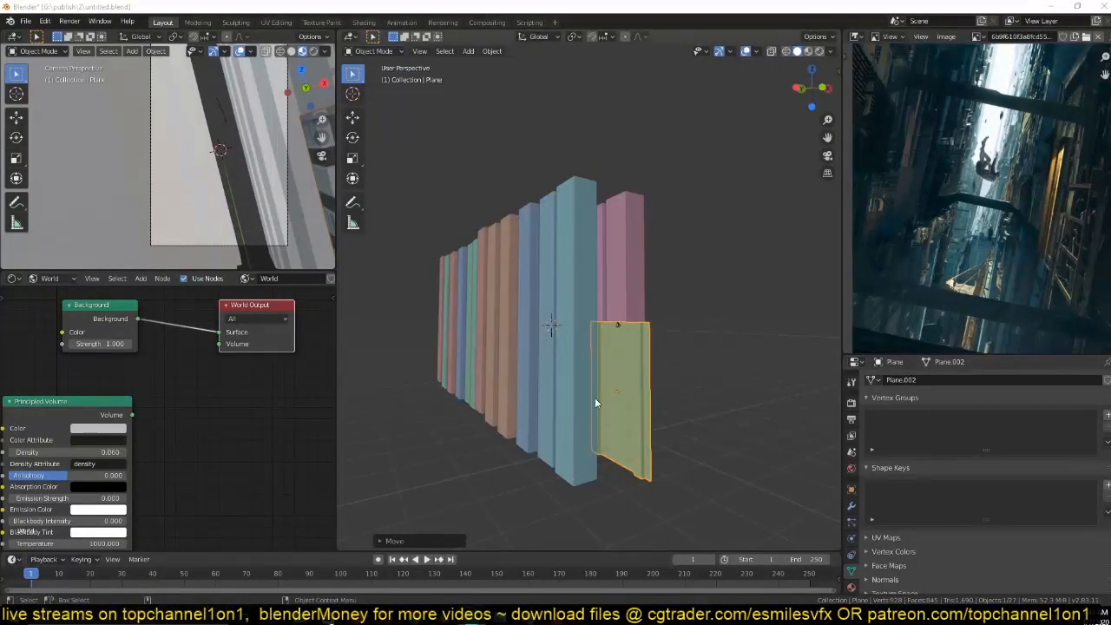
Add an Array modifier to the facade with a relative offset of 0 in X and 1 in Z.
click(852, 505)
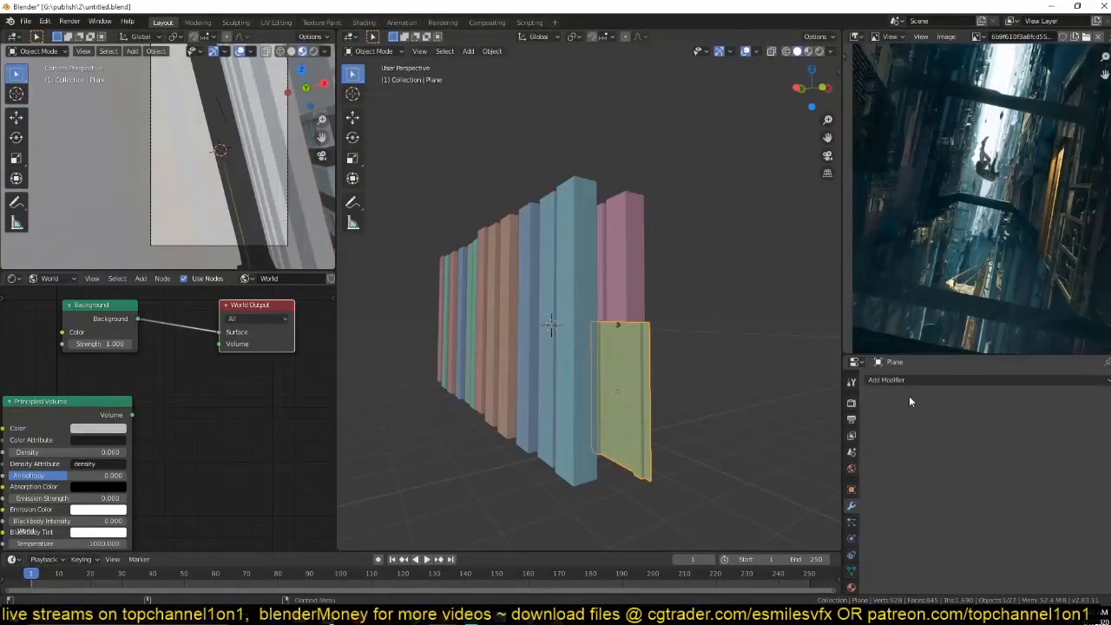
click(894, 382)
click(901, 161)
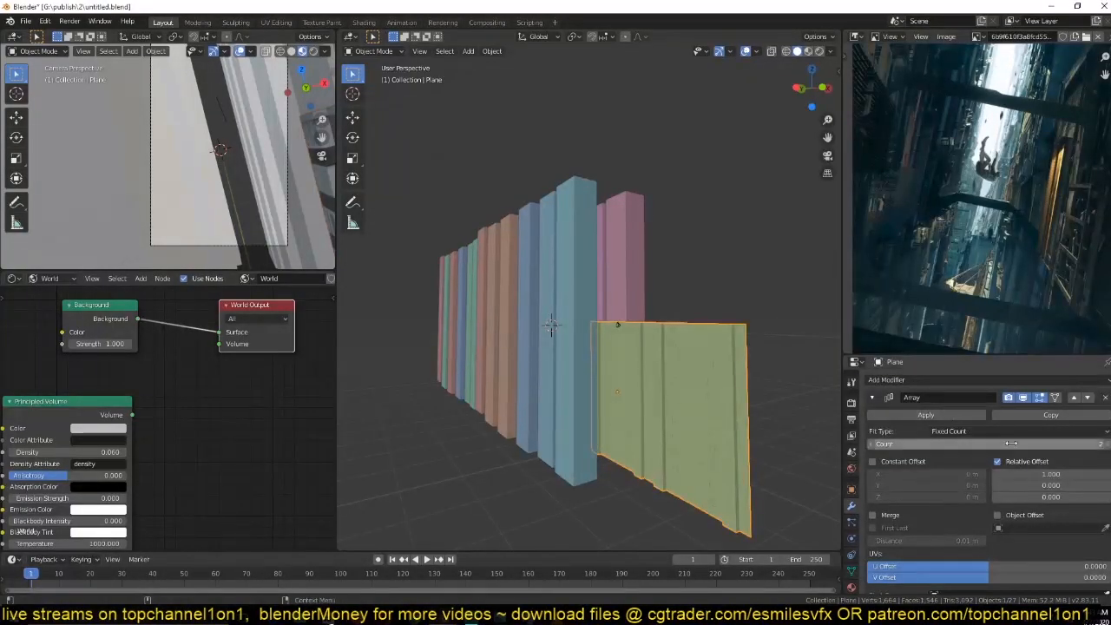
click(1054, 496)
text(1)
key(Return)
click(1058, 475)
text(0)
key(Return)
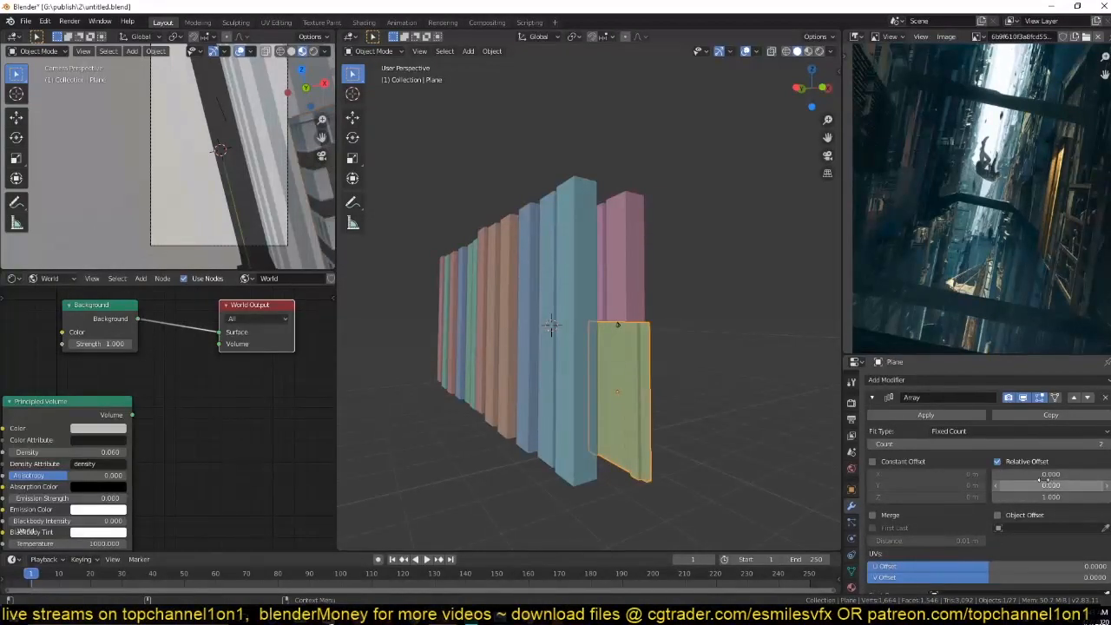
Apply the facade's object transform and move it to the empty area beyond the front end of the tower rows.
key(ctrl+a)
click(633, 428)
middle_drag(667, 364, 455, 284)
scroll(677, 363, down, 4)
middle_drag(670, 259, 605, 338)
key(KP_7)
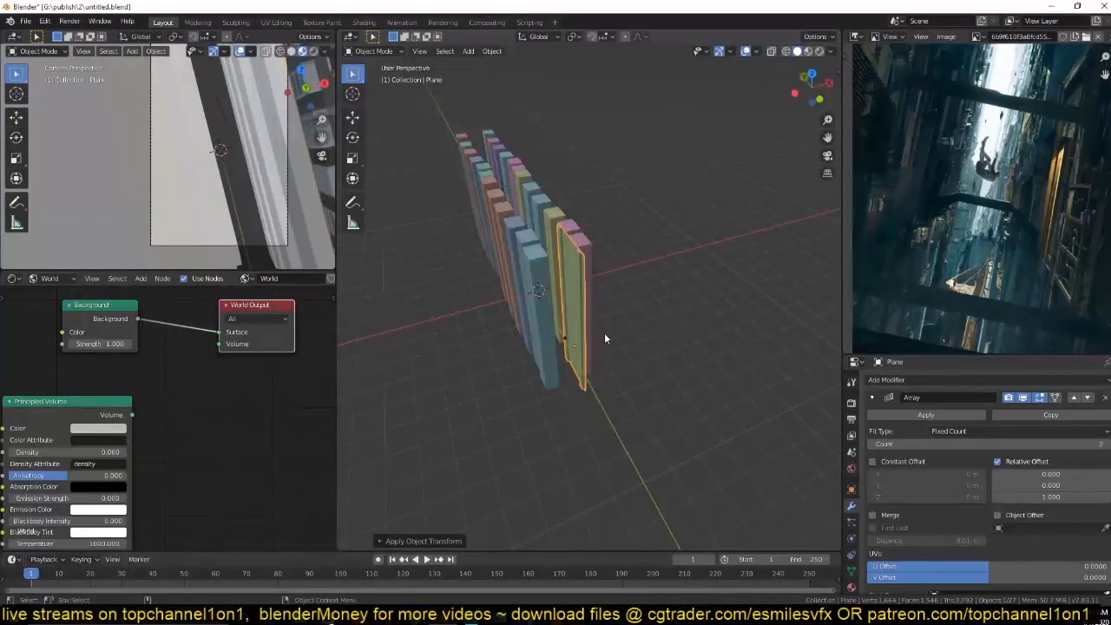
key(KP_7)
key(g)
click(598, 382)
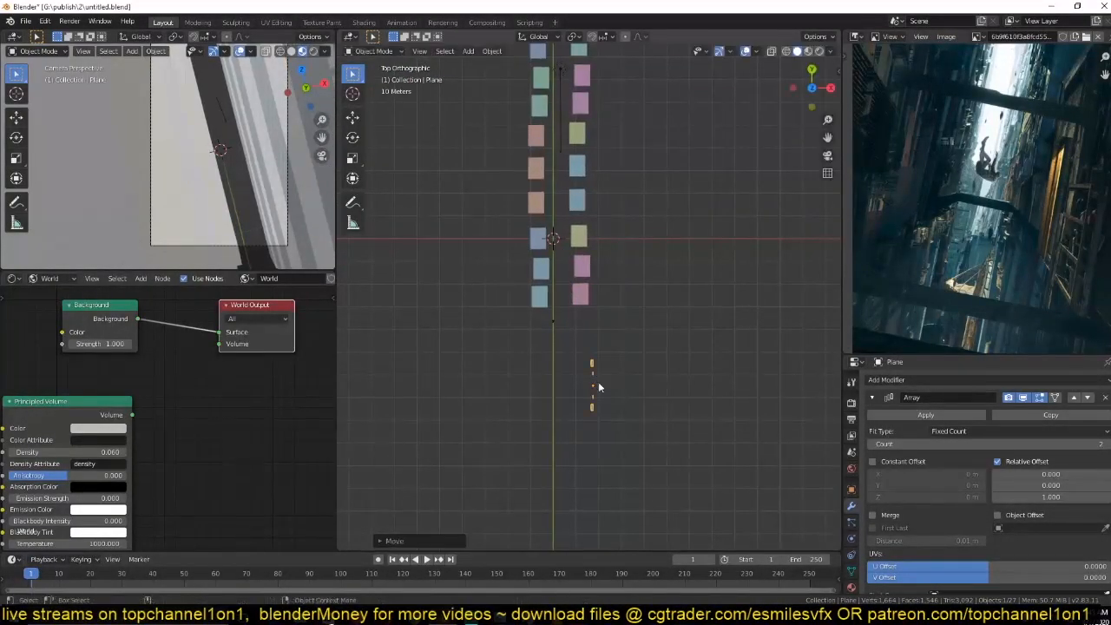
Duplicate the facade mesh in Edit Mode, rotate the copy 90° and join it to the original's end as a corner.
key(Tab)
shift+middle_drag(651, 391, 613, 327)
scroll(613, 327, up, 5)
key(1)
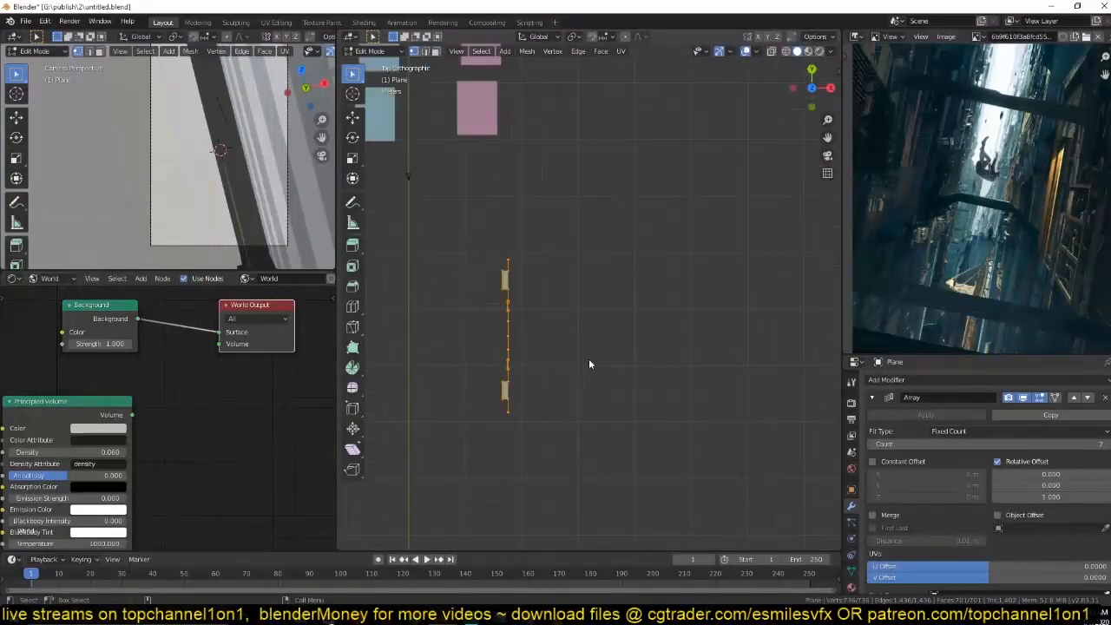
key(shift+d)
click(589, 431)
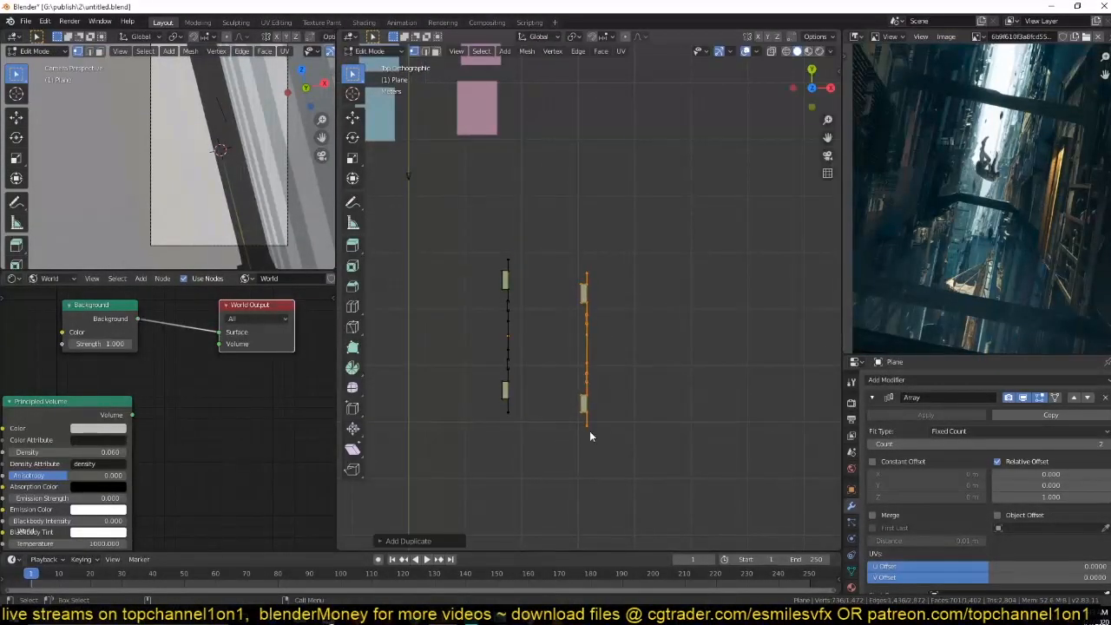
text(r90)
key(Return)
key(g)
click(598, 464)
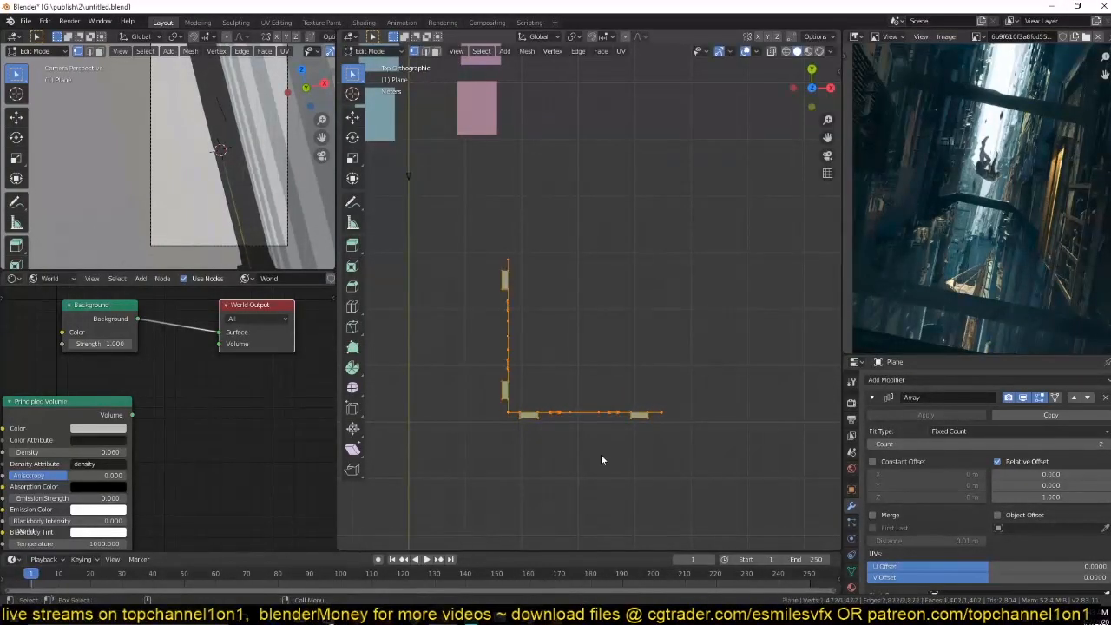
Duplicate the L-shaped facade mesh, rotate the copy 180° and move it to close the four-sided building.
key(shift+d)
right_click(603, 449)
text(r8)
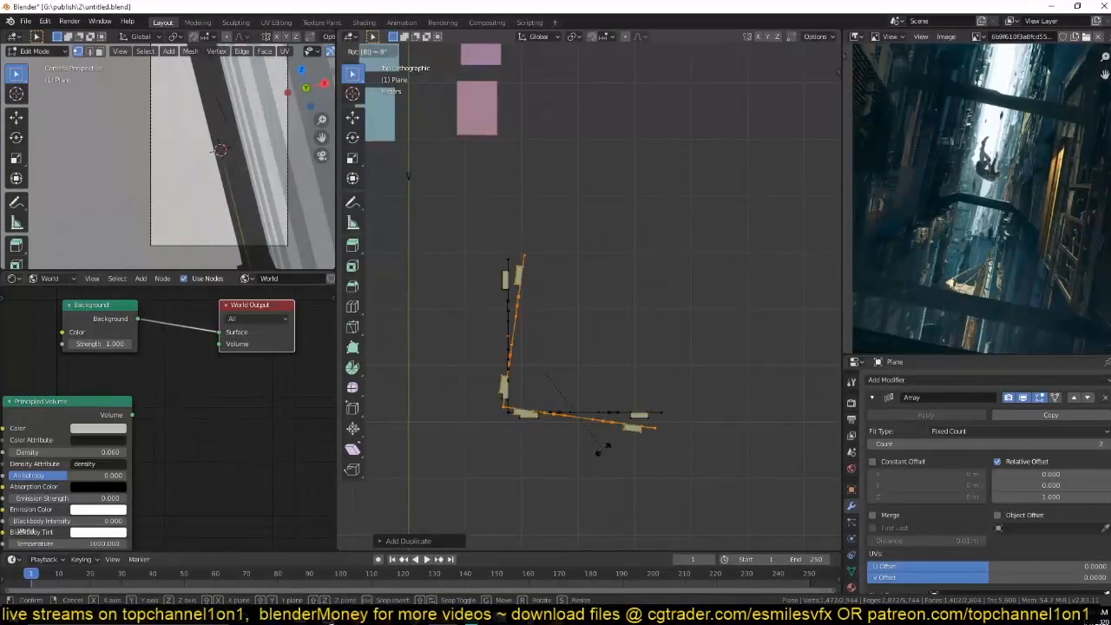
right_click(605, 452)
text(r)
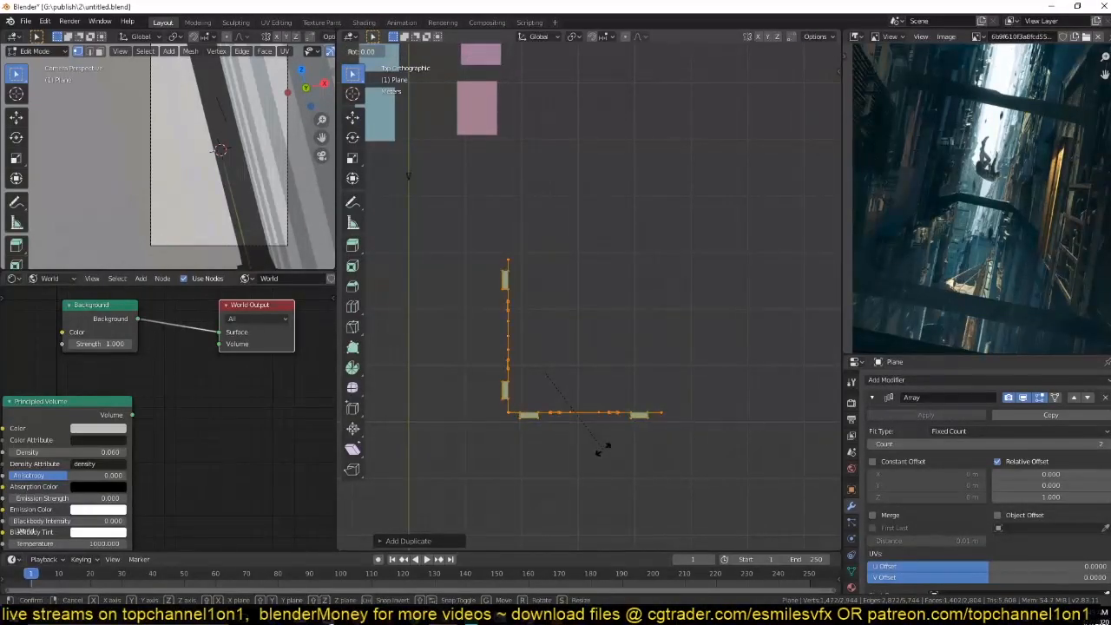
text(80)
key(Return)
key(g)
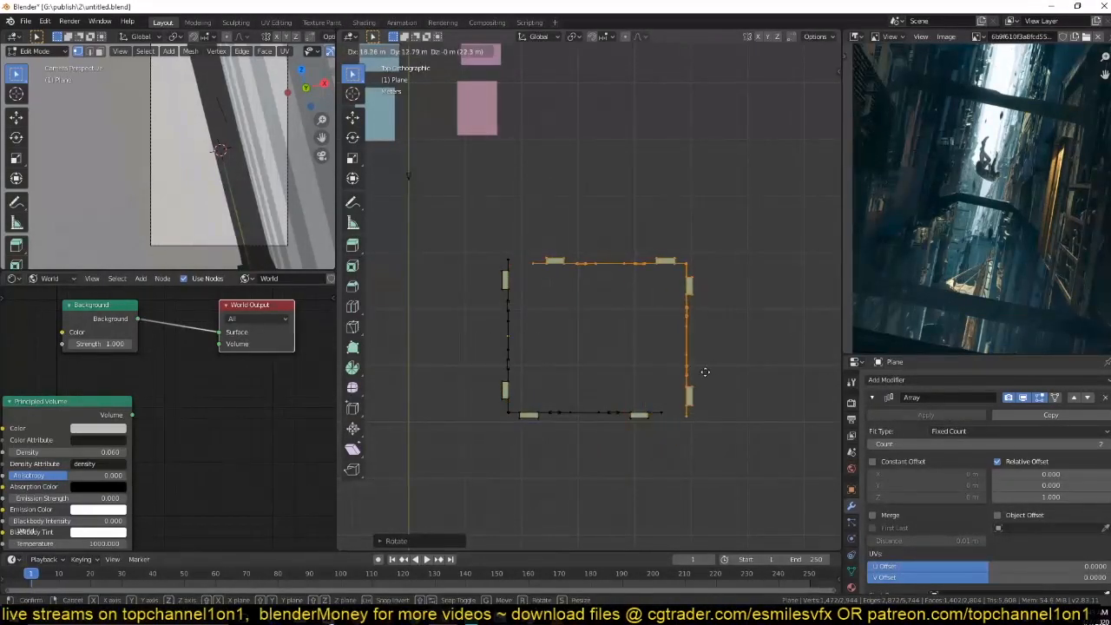
click(682, 373)
key(Tab)
Examine the closed building with its facade textures in Material Preview shading.
middle_drag(665, 434, 740, 291)
key(alt+a)
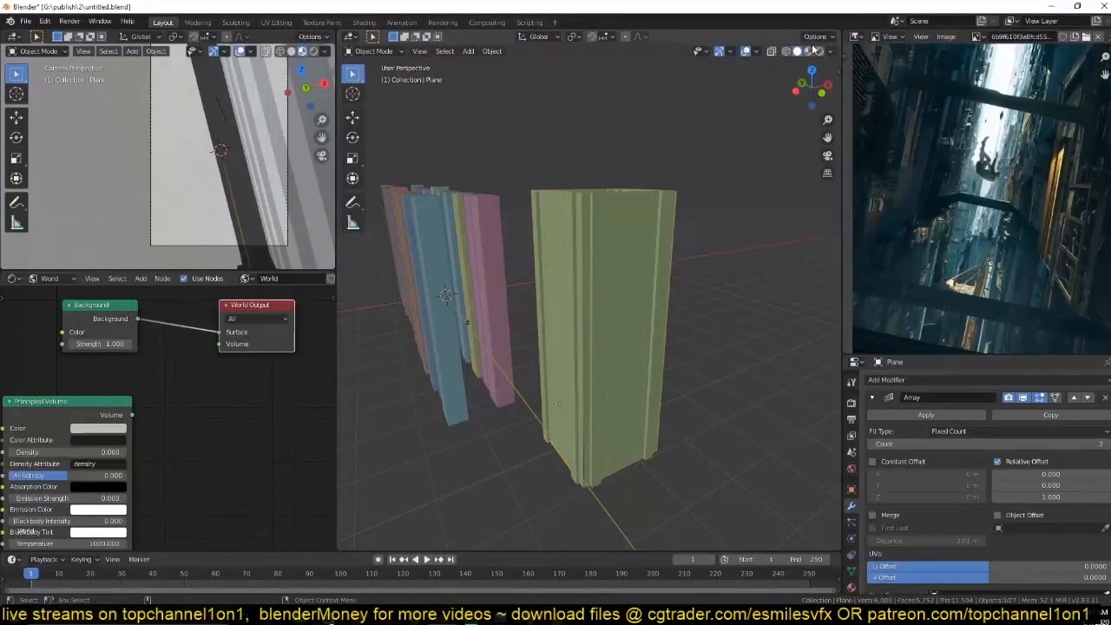
click(807, 51)
mouse_move(729, 122)
middle_down()
mouse_move(601, 237)
mouse_move(658, 257)
middle_up()
scroll(658, 257, down, 8)
In solid top view, move the building onto the front of the +X tower row and scale it to about 0.71.
click(633, 321)
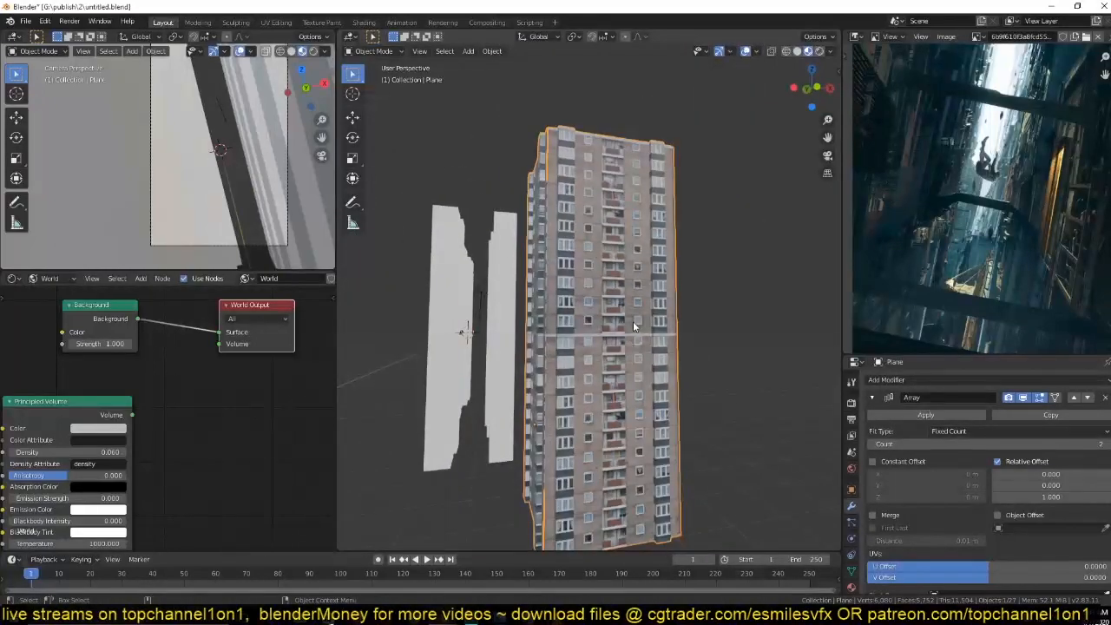
key(KP_7)
shift+middle_drag(595, 343, 622, 445)
key(z)
click(742, 424)
shift+middle_drag(599, 398, 596, 458)
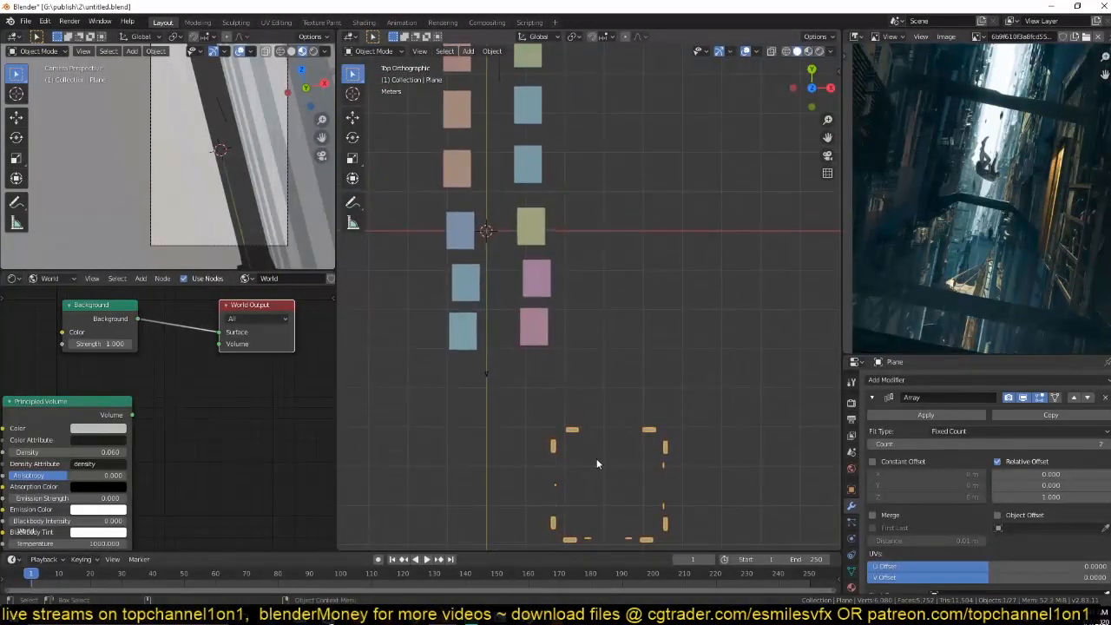
key(g)
click(555, 330)
key(s)
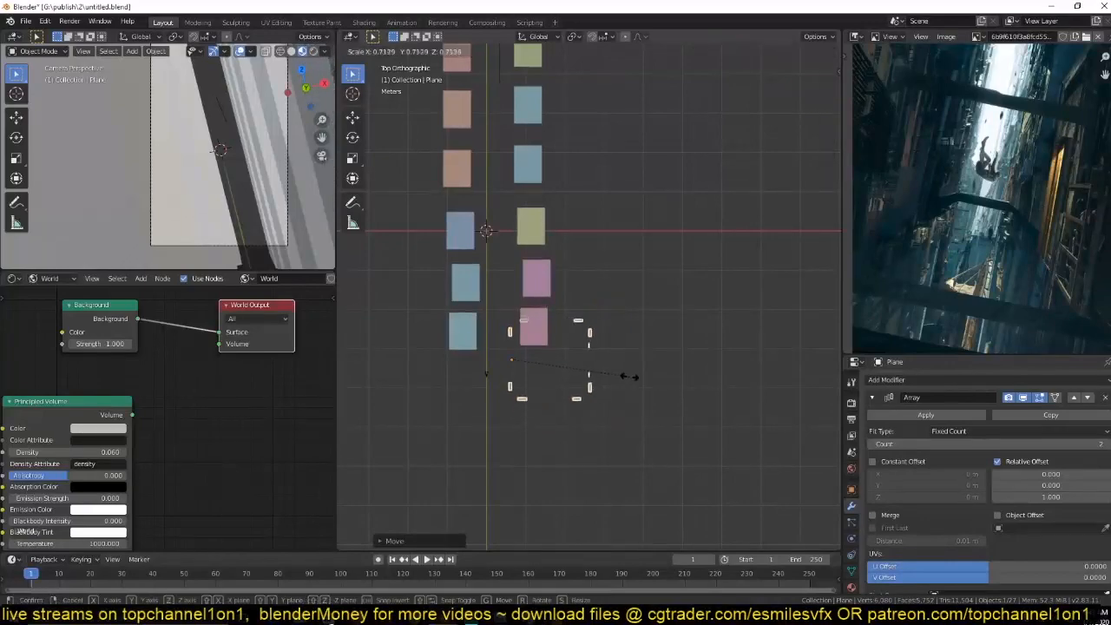
click(637, 363)
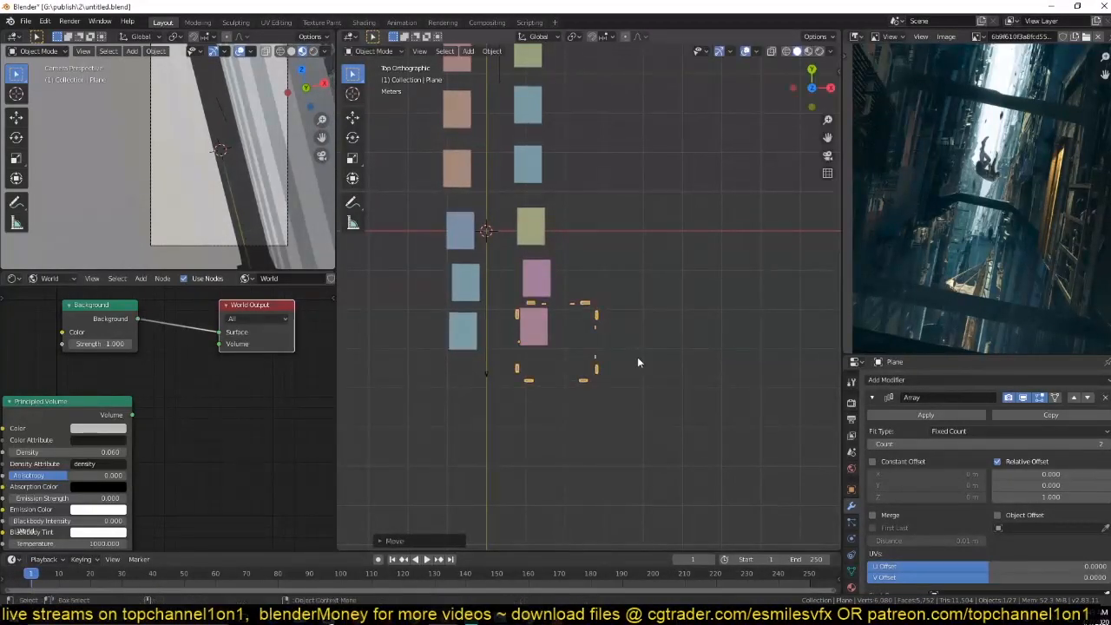
Duplicate the building and place the copy over the front part of the opposite tower row.
shift+middle_drag(543, 289, 569, 378)
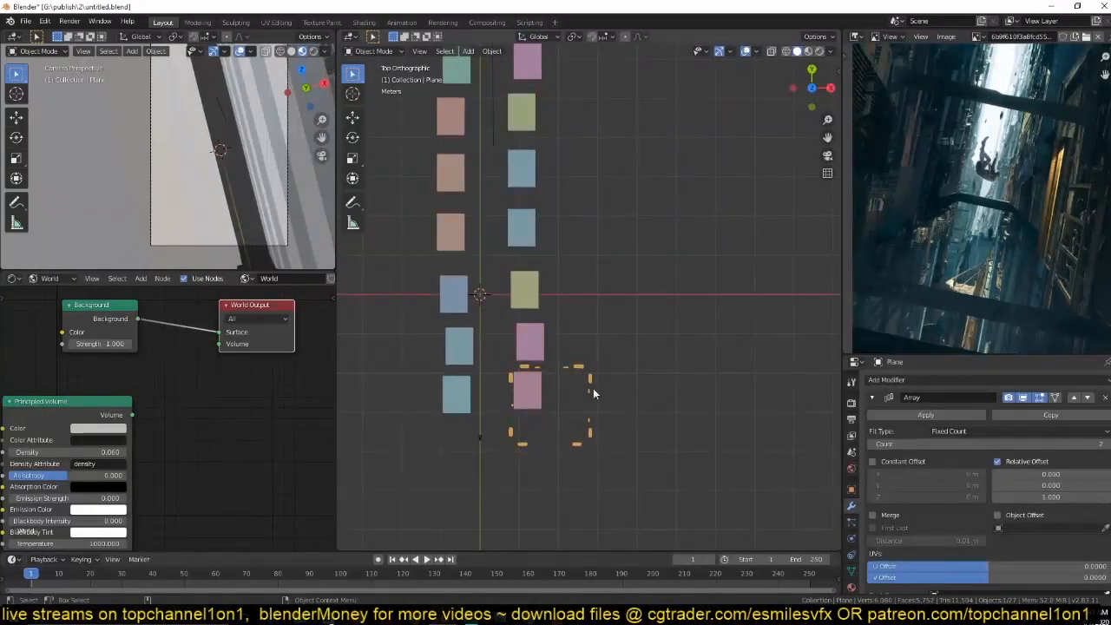
key(shift+d)
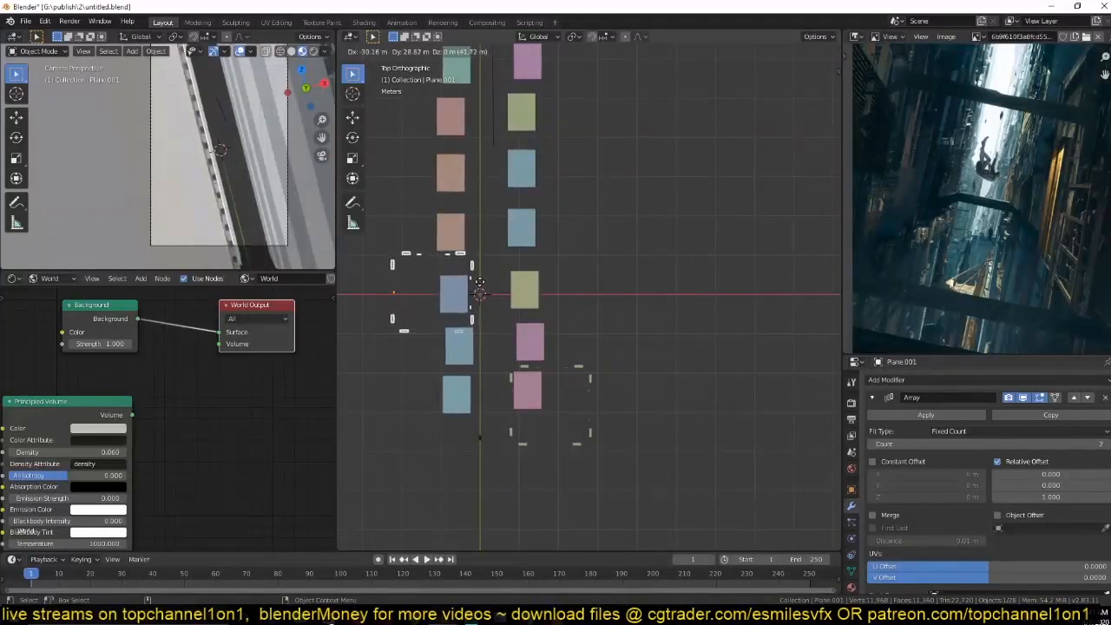
click(479, 282)
Delete the placeholder towers farther down both rows, keeping the three nearest ones on each side.
scroll(463, 187, down, 3)
drag(463, 116, 519, 243)
key(x)
click(497, 247)
key(Delete)
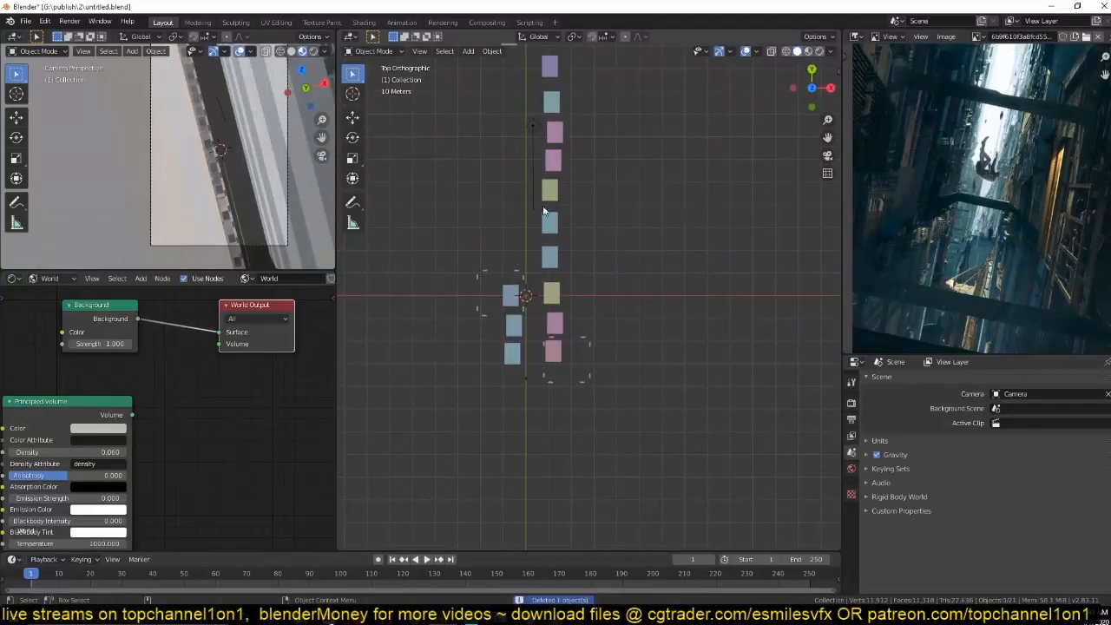
drag(542, 77, 587, 271)
key(x)
click(568, 269)
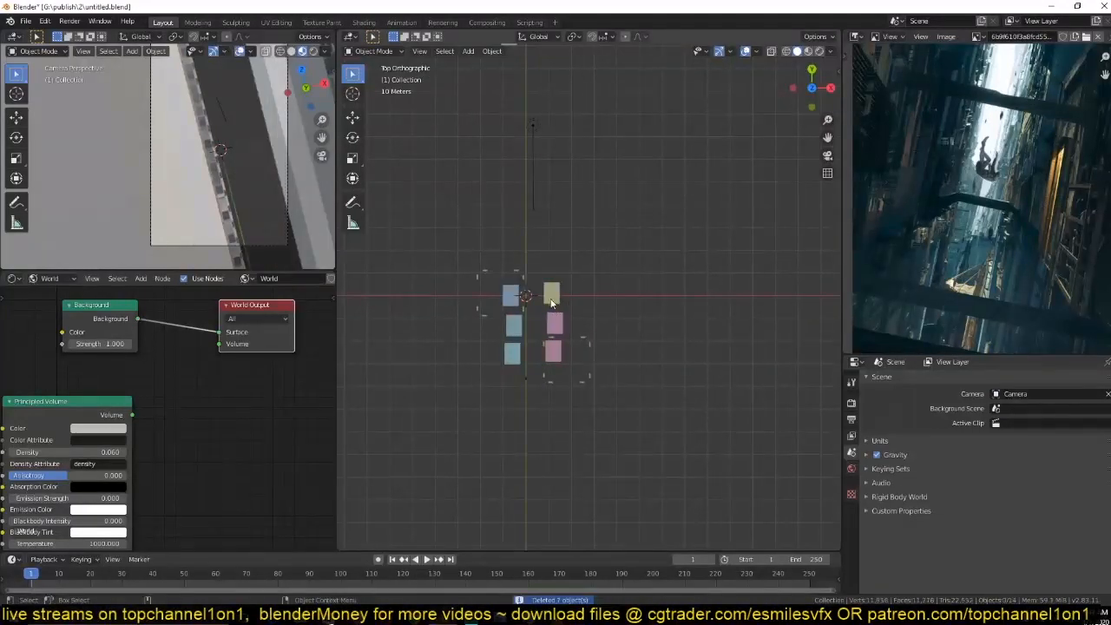
Delete the remaining placeholder towers around the two textured buildings at the front of the canyon.
drag(556, 314, 562, 318)
key(x)
click(562, 318)
click(553, 352)
key(x)
click(553, 352)
click(515, 334)
key(x)
click(512, 351)
key(x)
key(x)
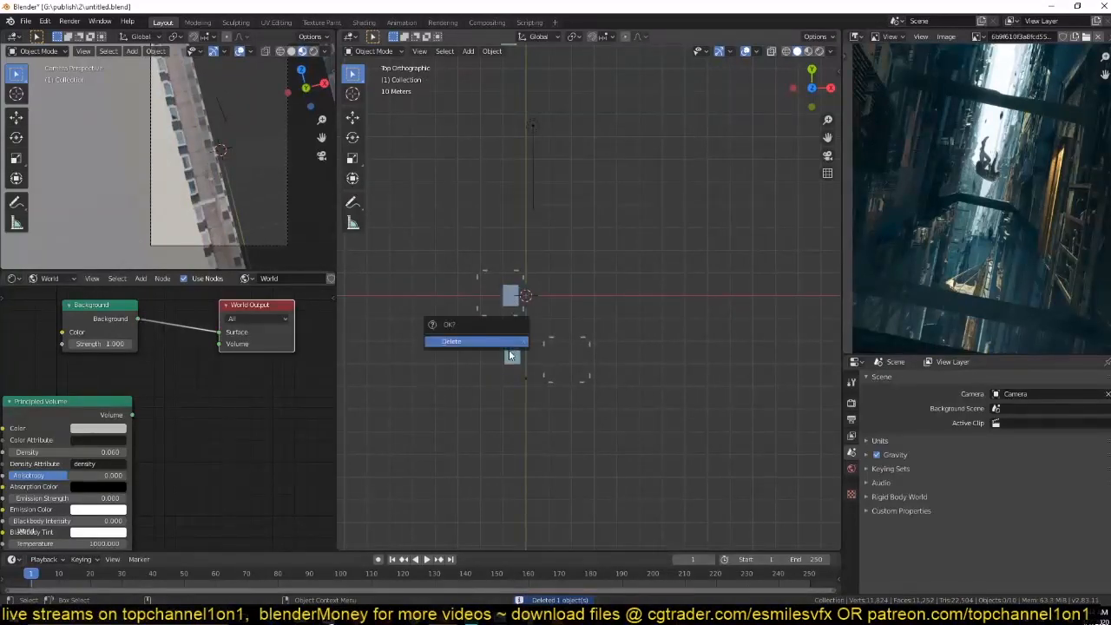
click(515, 358)
key(x)
click(515, 352)
click(509, 297)
key(x)
click(511, 300)
Duplicate the -X side building twice, placing one copy across the canyon and one farther back on the -X side.
shift+middle_drag(515, 308, 509, 358)
drag(441, 309, 517, 352)
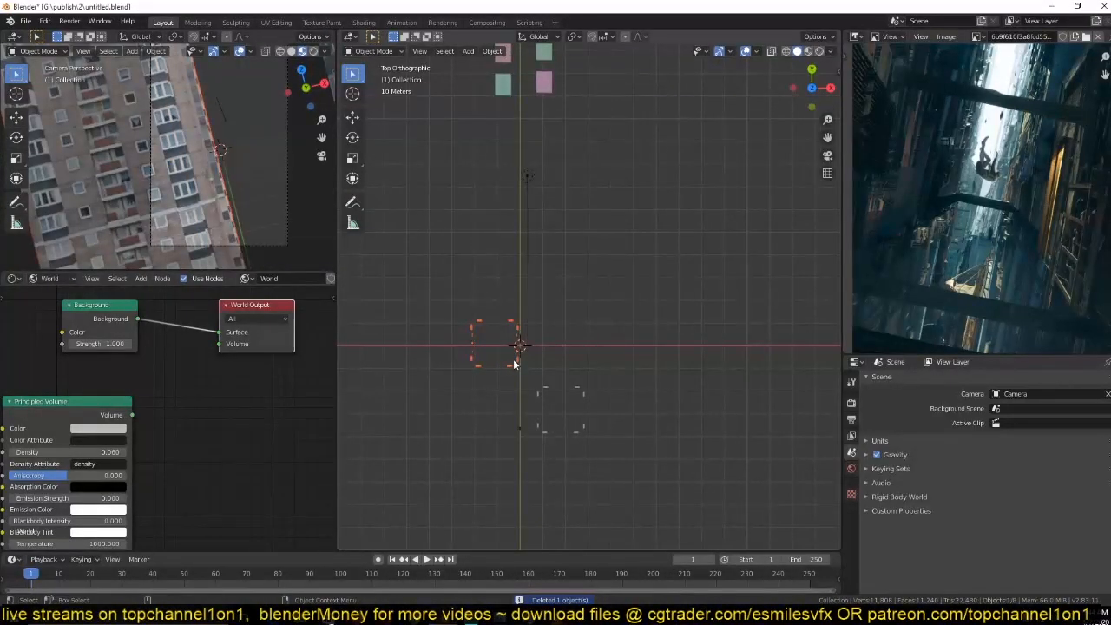
key(shift+d)
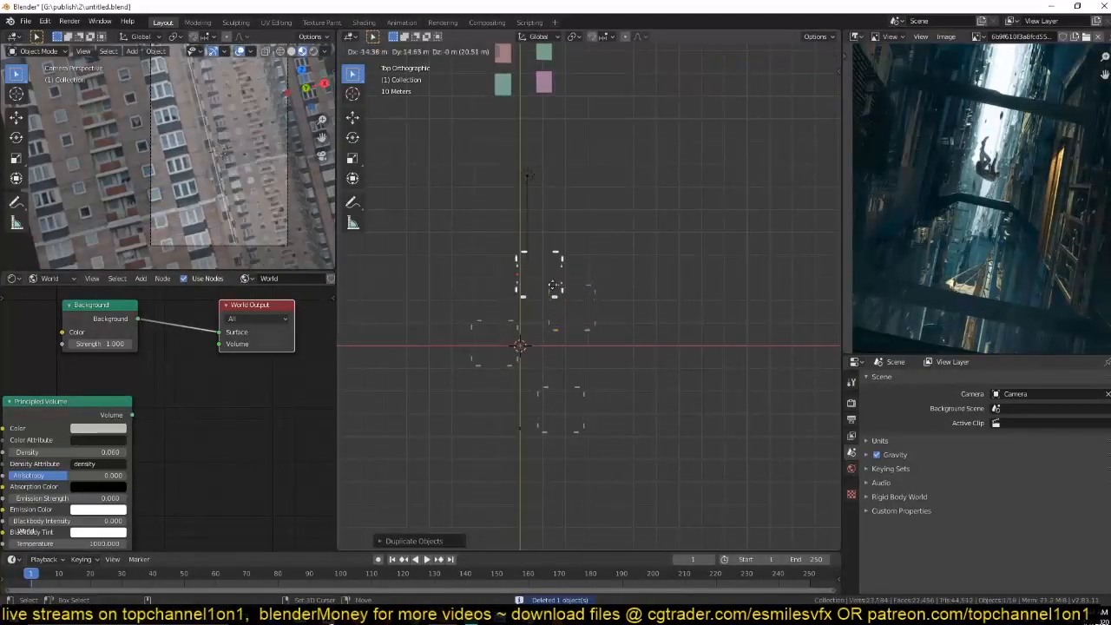
click(497, 230)
Set the Array count of the farthest building copy to 3.
middle_drag(553, 319, 472, 230)
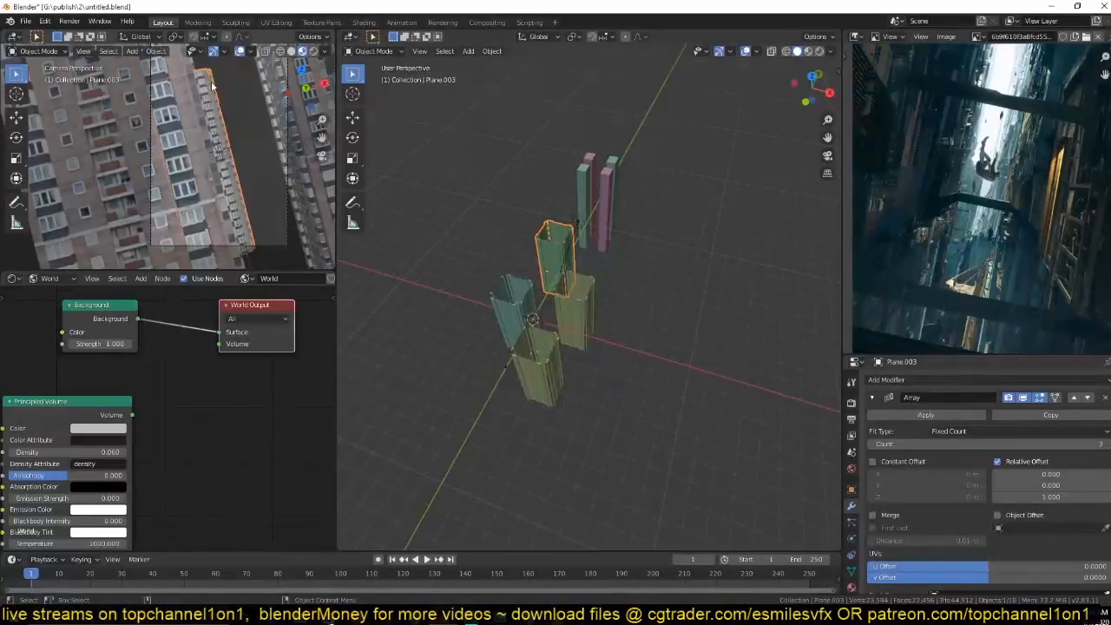
shift+middle_drag(190, 131, 180, 184)
scroll(180, 184, down, 2)
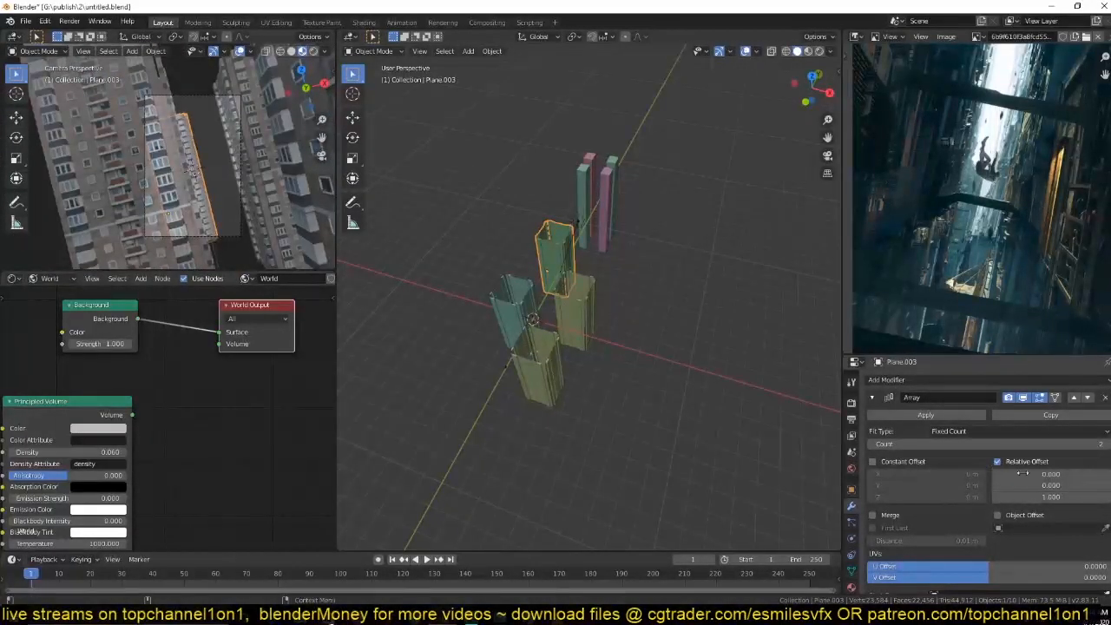
click(1106, 444)
Duplicate the taller building twice in top view, placing one copy on the +X side and one farther back on the -X side.
shift+middle_drag(665, 360, 632, 419)
key(KP_7)
key(shift+d)
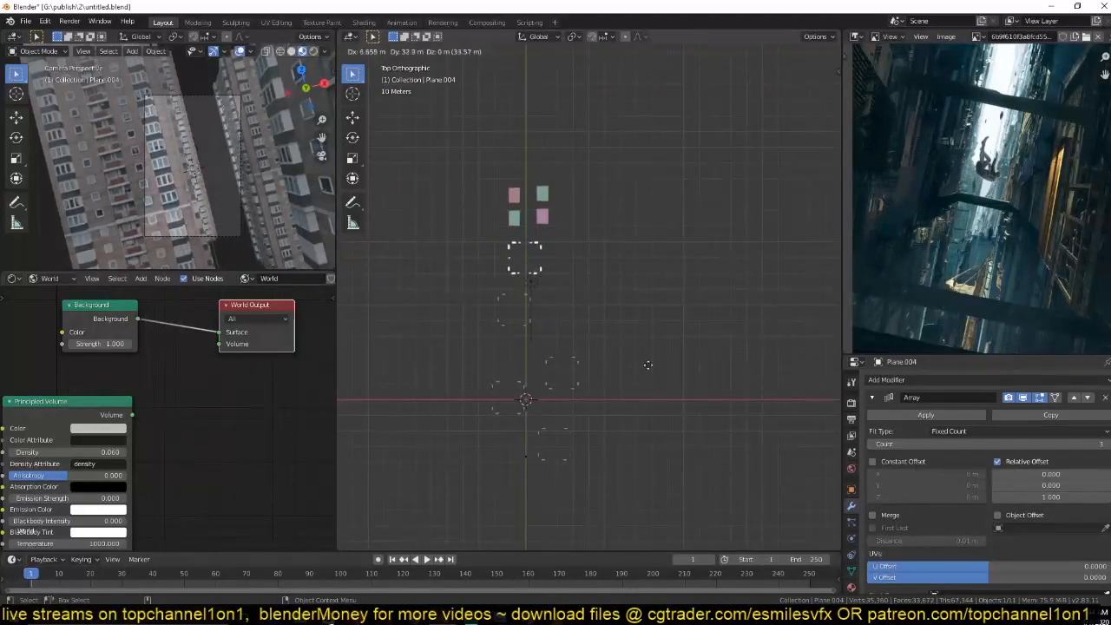
click(681, 396)
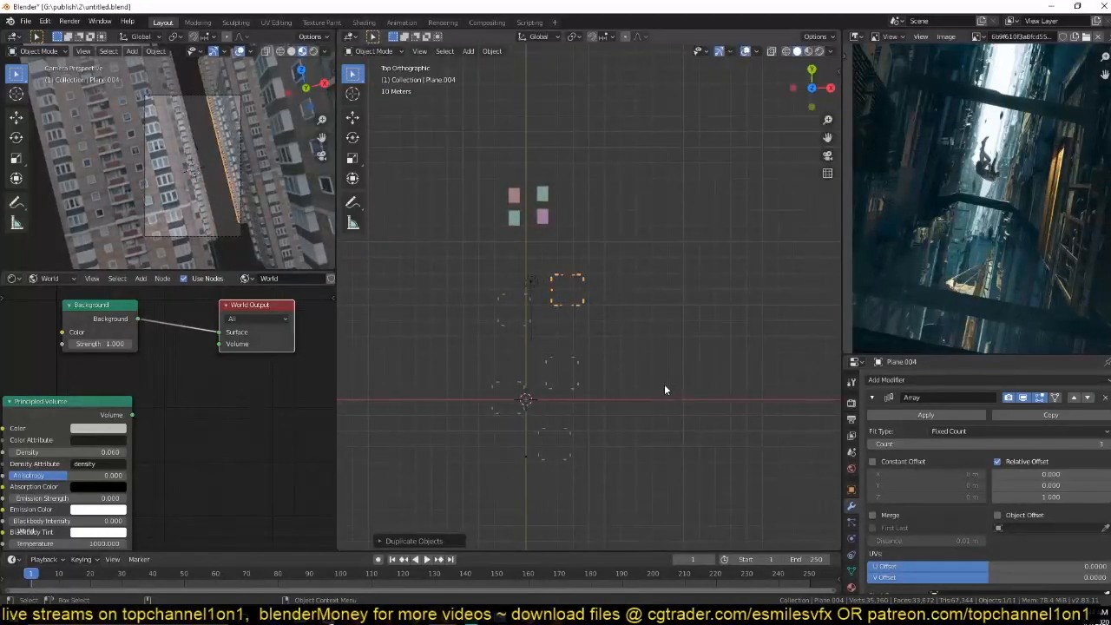
shift+middle_drag(664, 383, 663, 432)
key(shift+d)
click(536, 294)
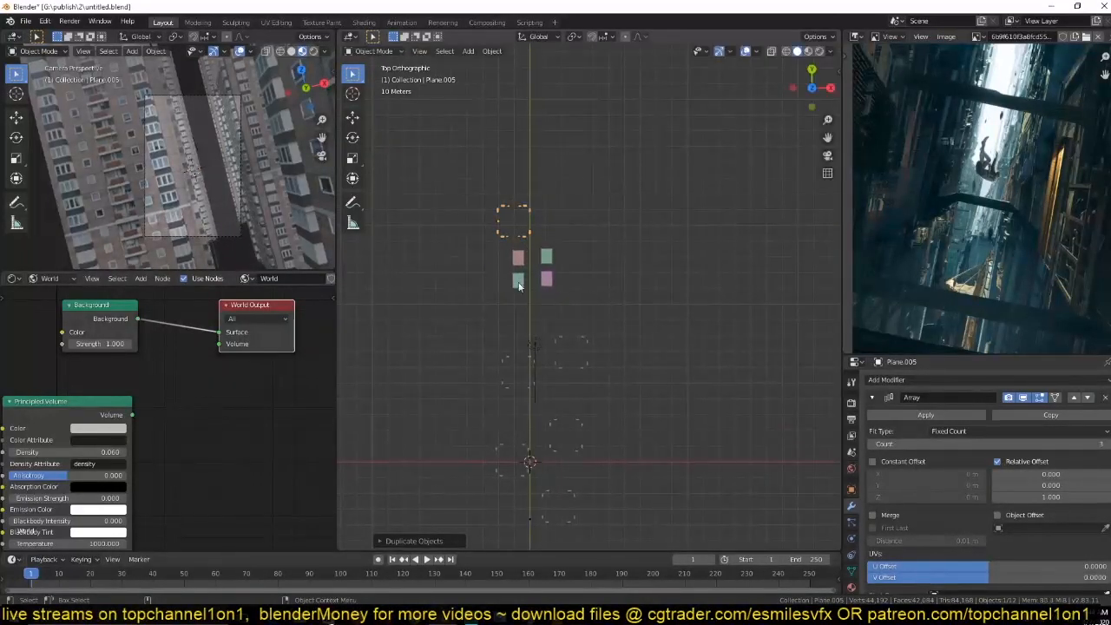
Delete the last four placeholder towers and duplicate the farthest building onto the +X side of the canyon.
drag(572, 298, 574, 292)
key(Delete)
click(515, 238)
key(shift+d)
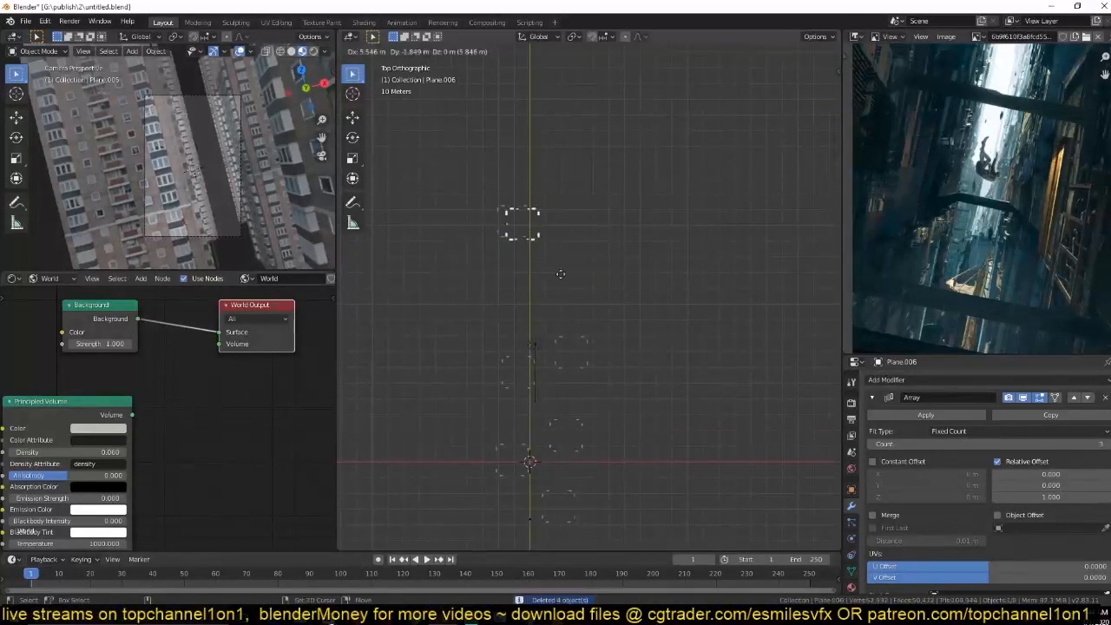
click(580, 348)
Set the camera's clip end to 1000 m.
click(196, 115)
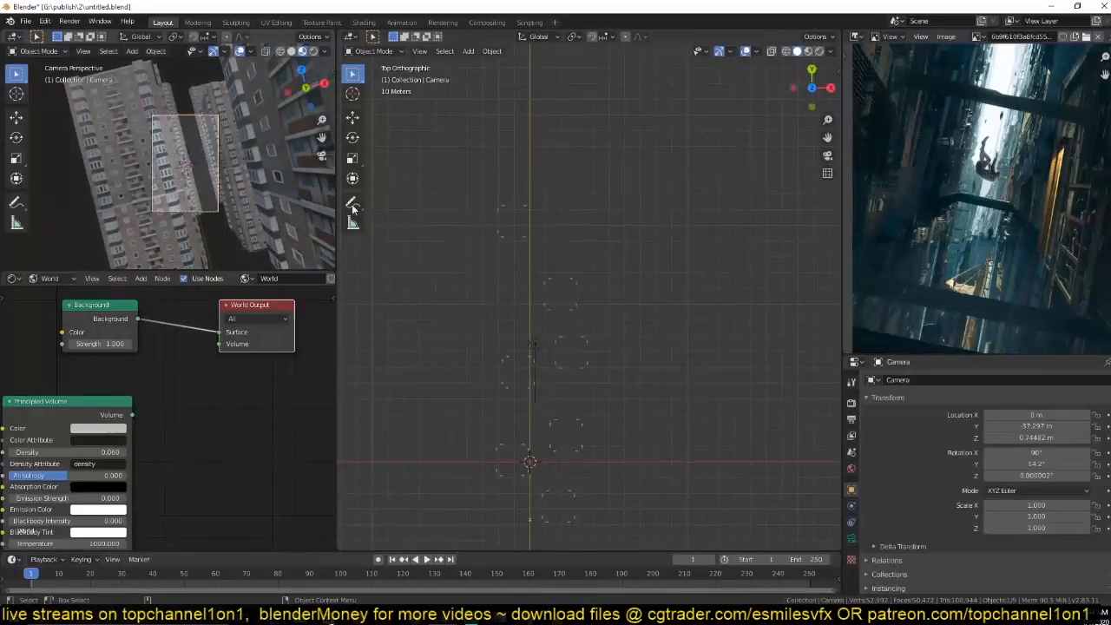
middle_drag(534, 162, 479, 246)
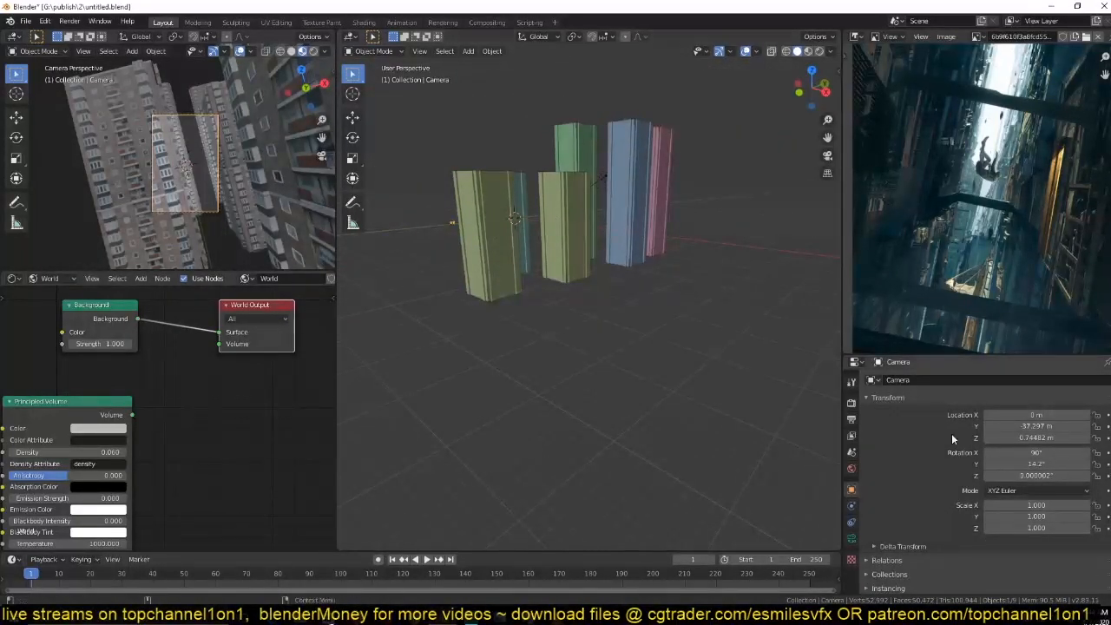
click(851, 539)
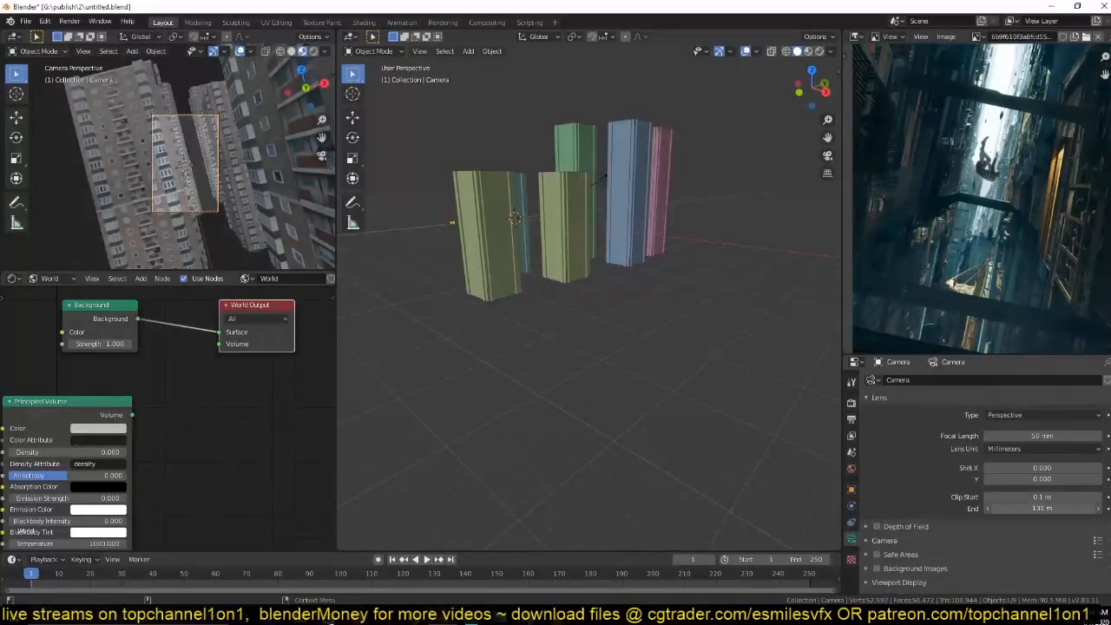
click(1036, 508)
key(Return)
Move the two farthest buildings slightly toward +X in top view.
key(KP_7)
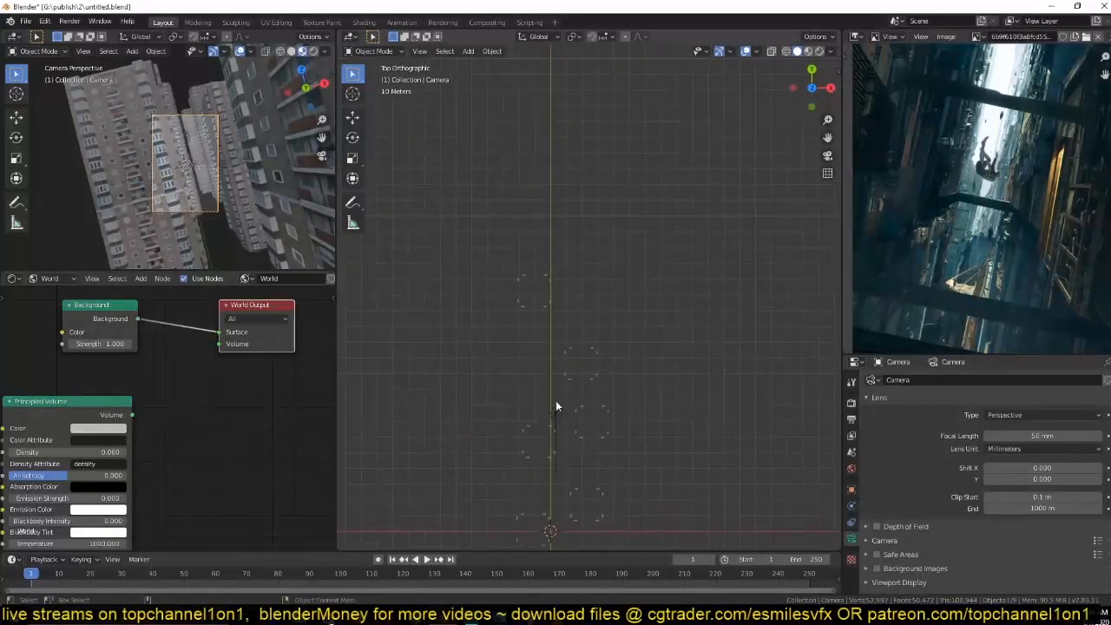
click(534, 278)
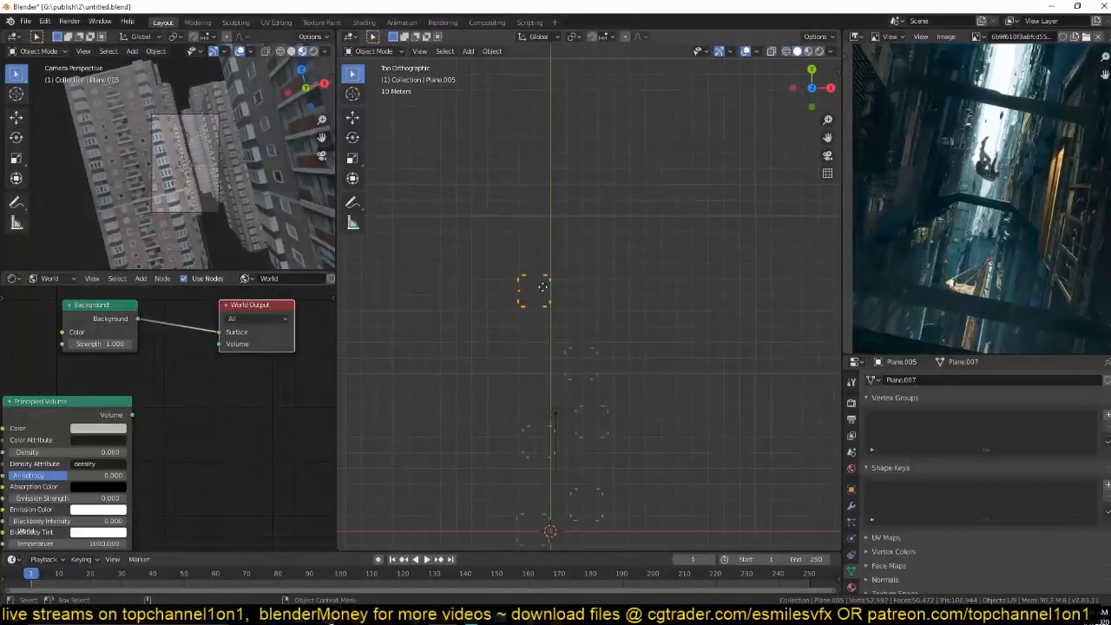
key(g)
click(553, 289)
click(578, 347)
key(g)
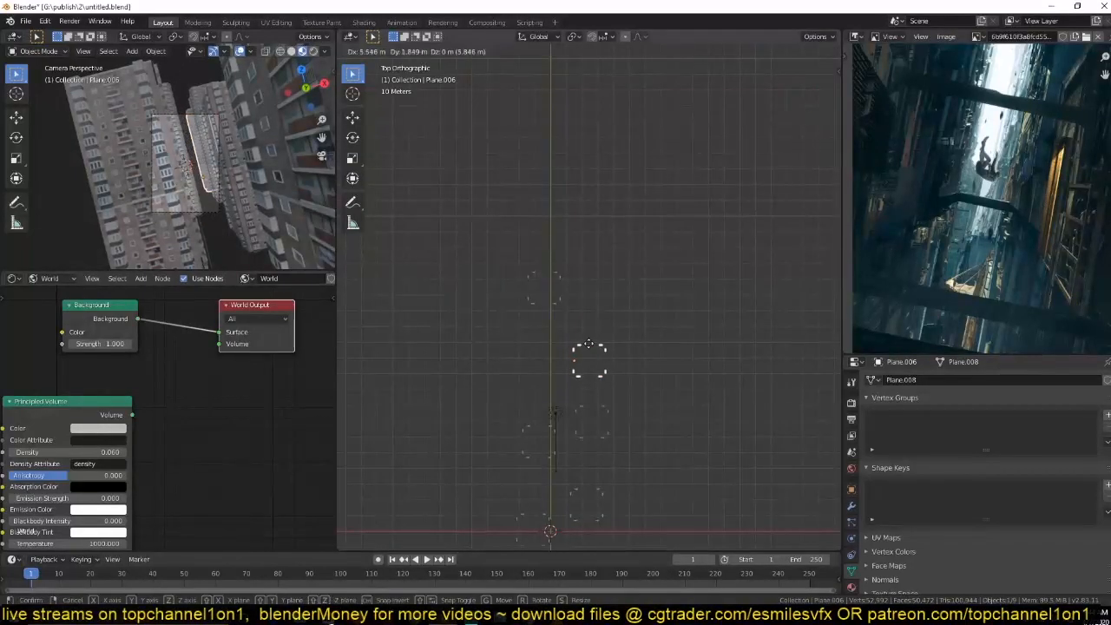
click(587, 346)
Reposition the camera sideways between the facades and save the file.
scroll(176, 153, up, 3)
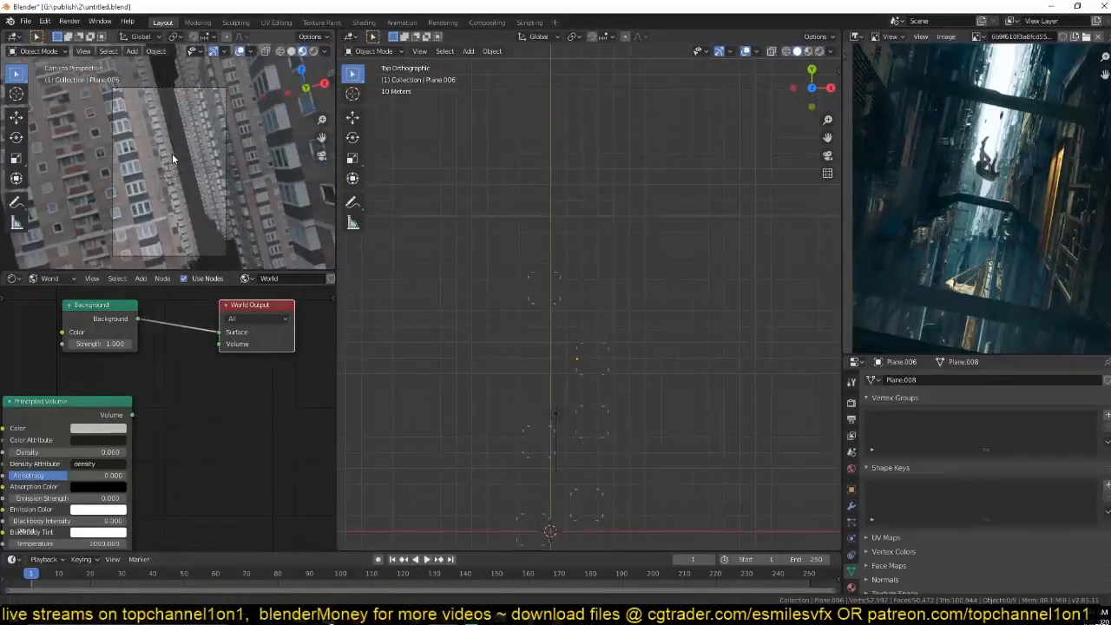
click(167, 88)
key(g)
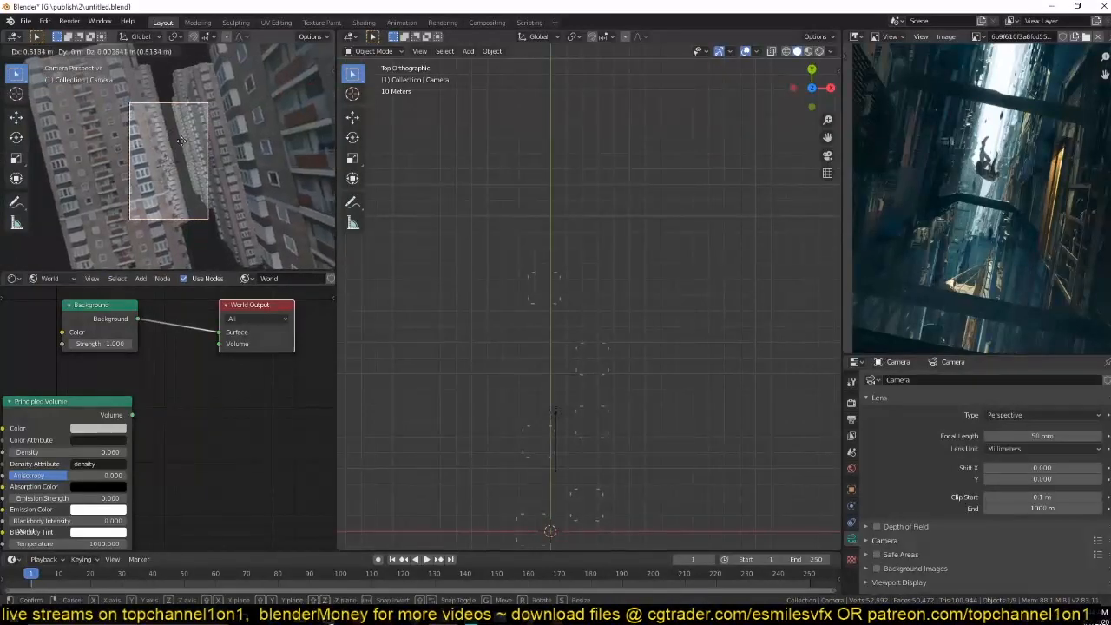
click(271, 120)
key(ctrl+s)
Move the Principled Volume node closer beneath the Background node.
shift+middle_drag(482, 269, 482, 251)
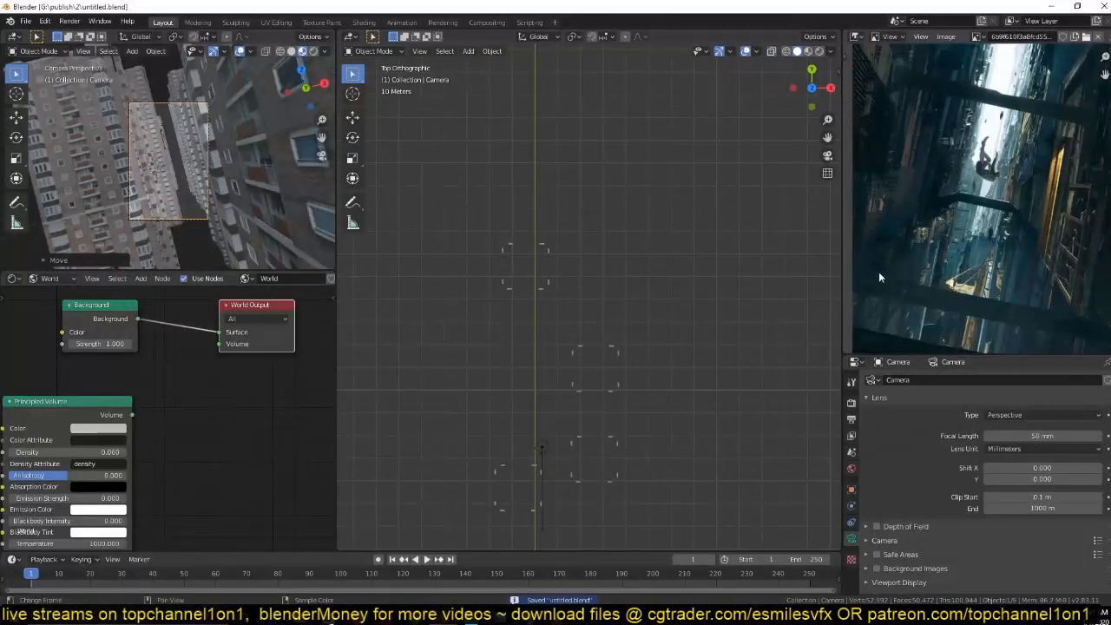
drag(70, 417, 107, 400)
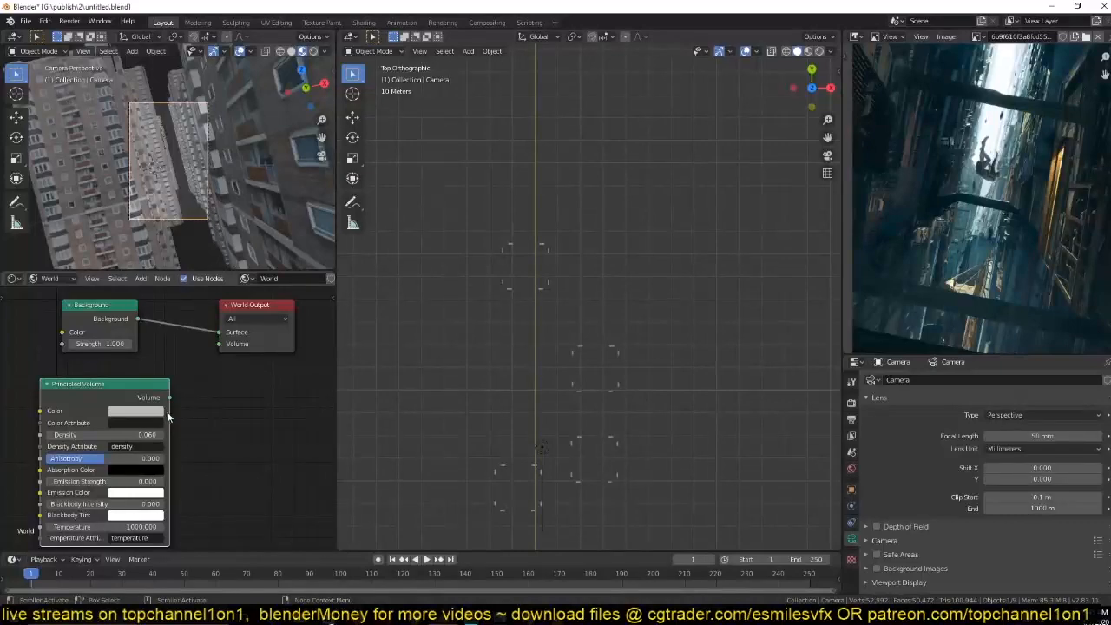
click(998, 617)
scroll(996, 563, down, 4)
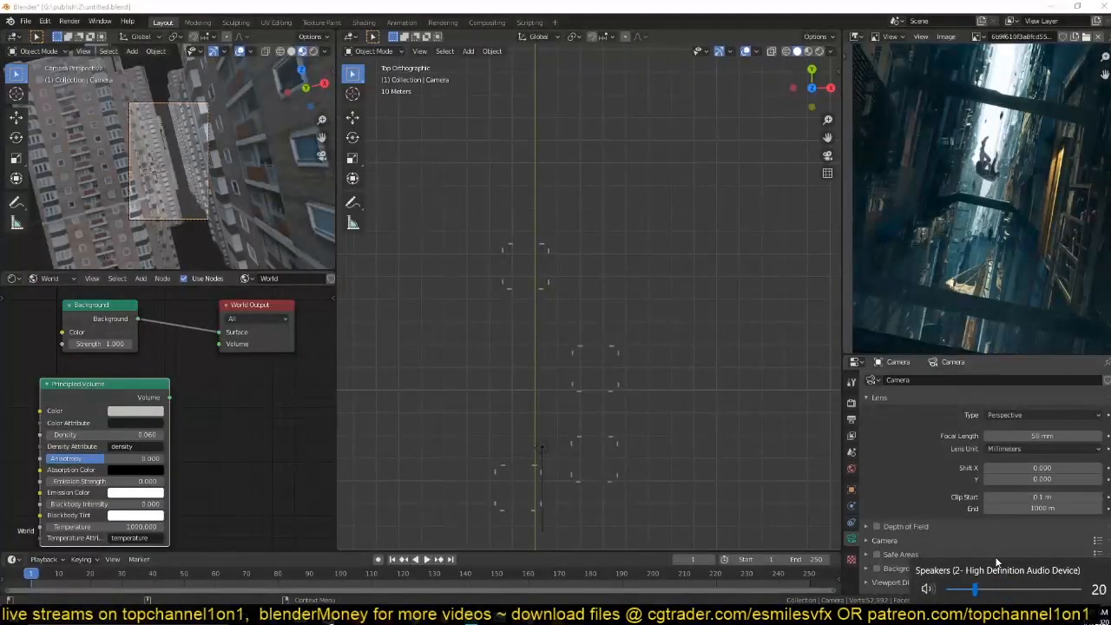
click(522, 396)
click(116, 278)
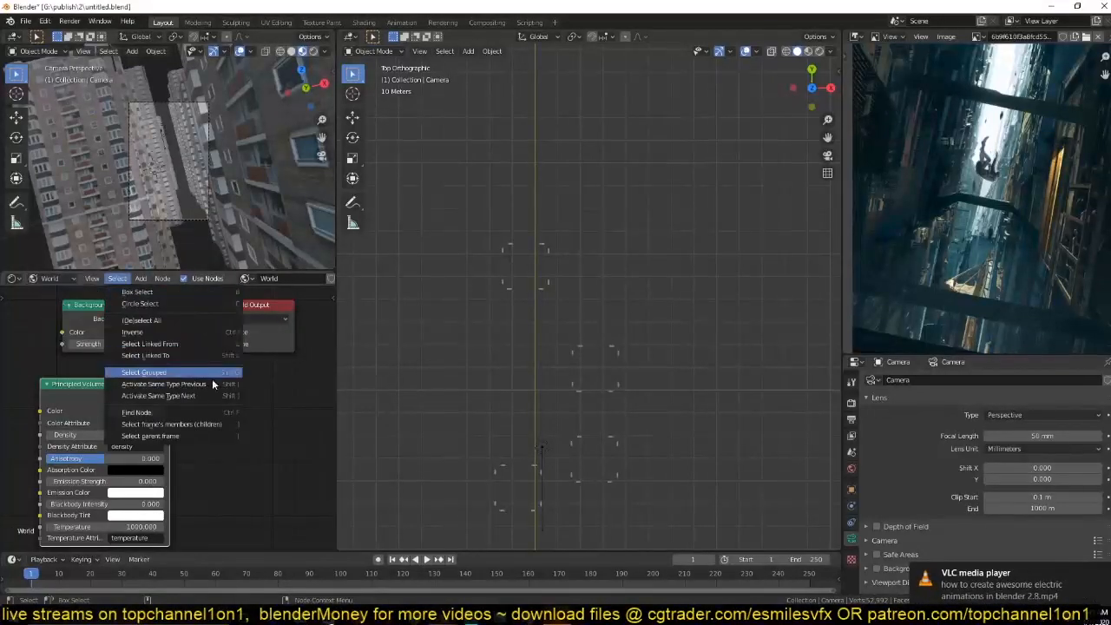
click(252, 443)
Switch the camera view to Rendered shading.
middle_drag(236, 389, 140, 363)
scroll(164, 372, down, 3)
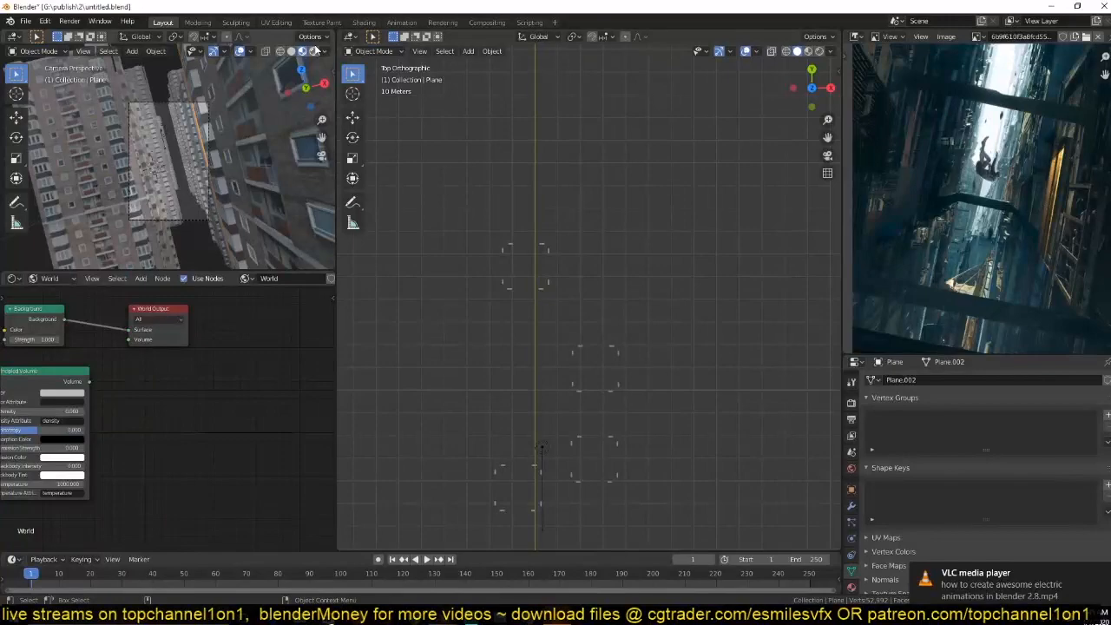
click(316, 51)
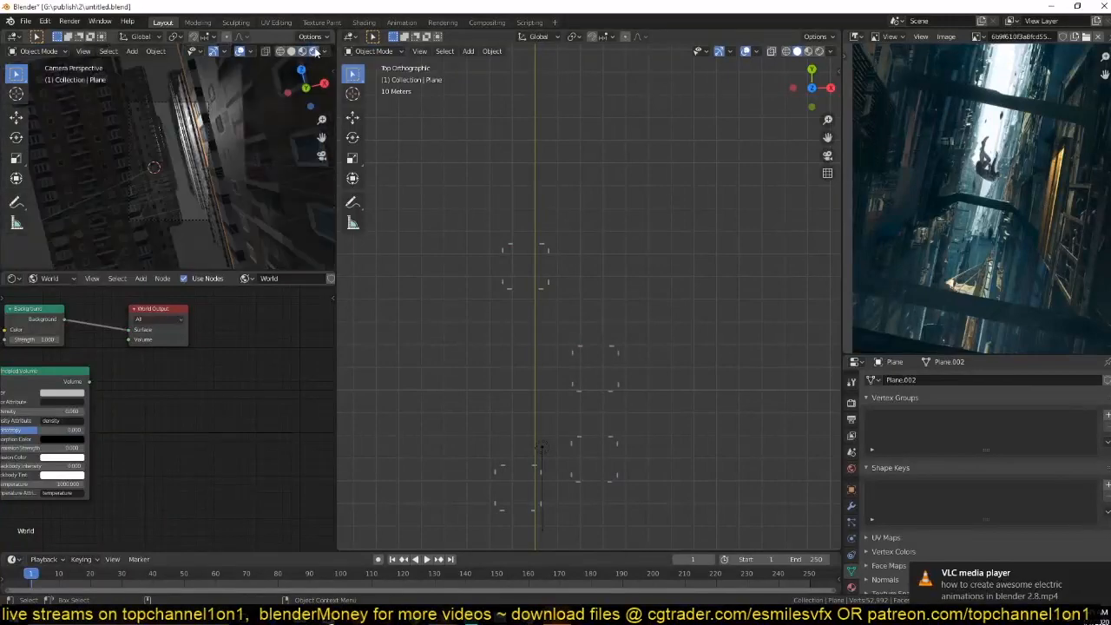
Move the area light along +Y into the gap between the buildings in top view.
click(157, 133)
scroll(513, 237, down, 4)
key(g)
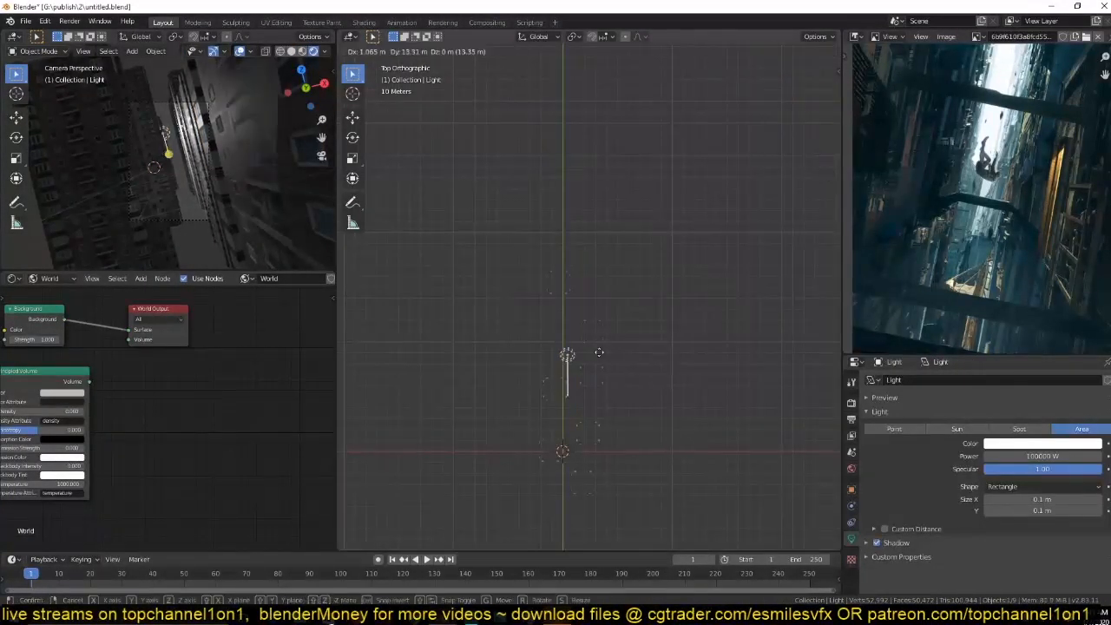
click(604, 327)
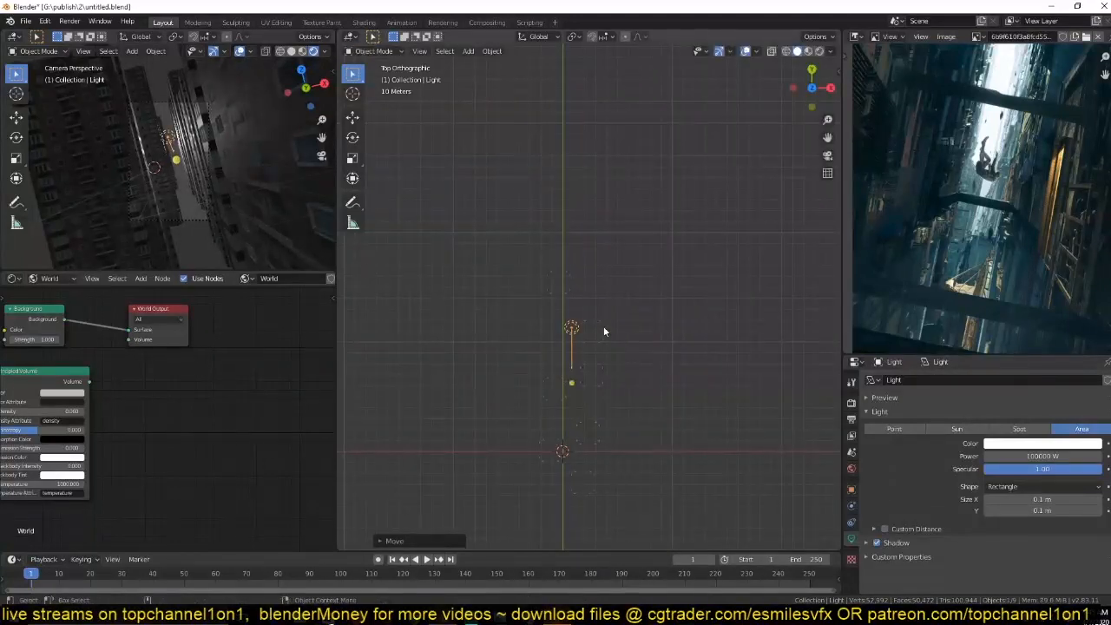
Rotate the area light 90° about the global X axis.
key(r)
key(x)
key(9)
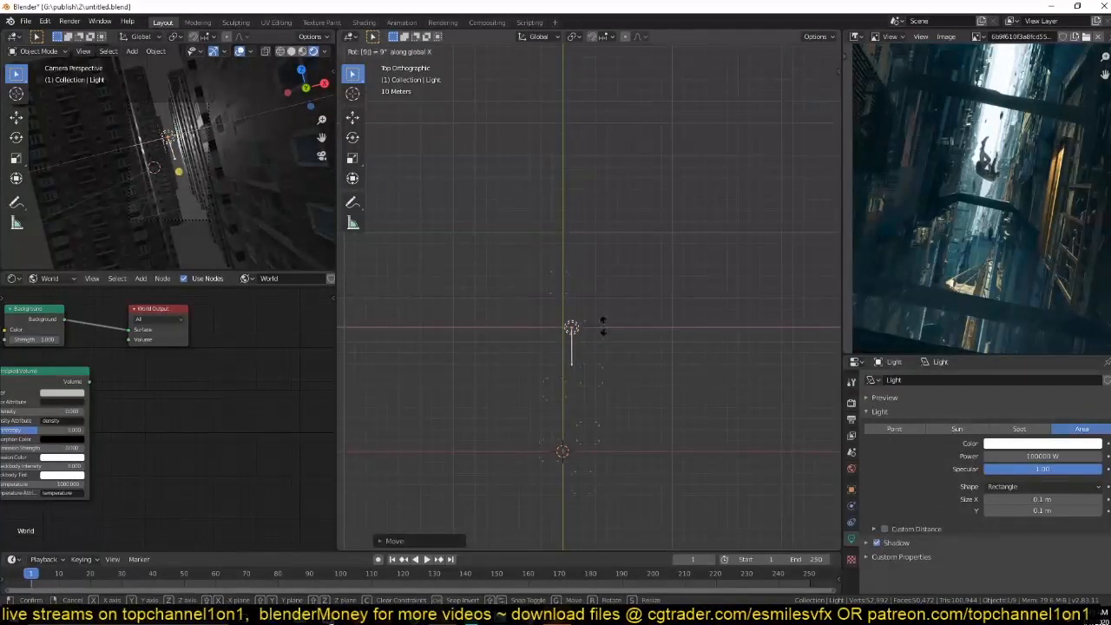
key(0)
key(Return)
Move the area light back along Y near the origin and adjust its position between the facades in perspective.
key(g)
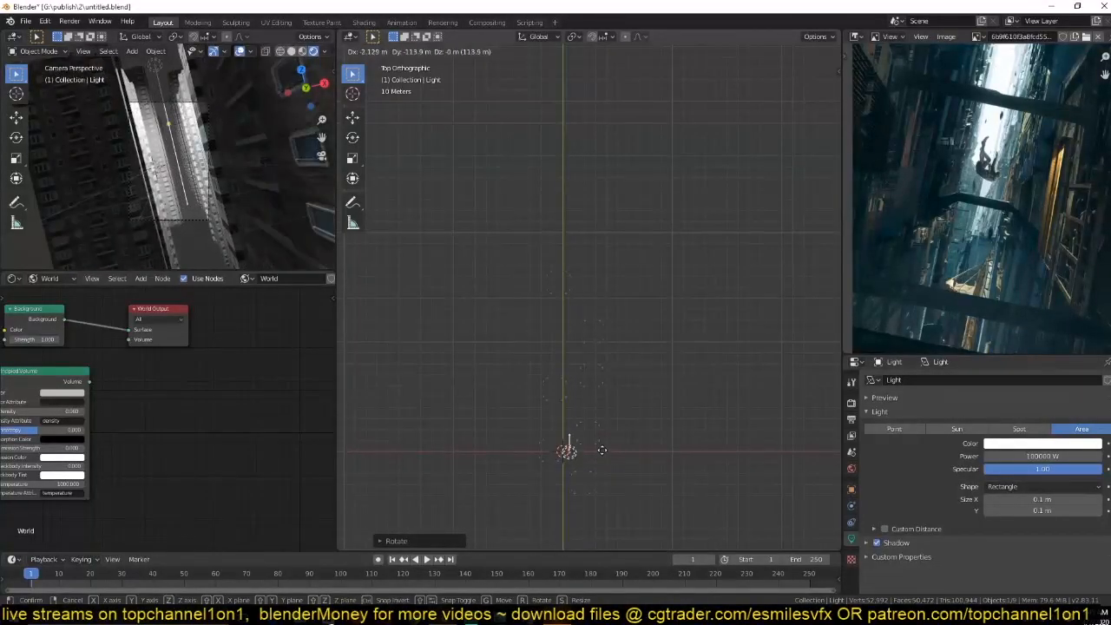
click(599, 451)
mouse_move(525, 395)
middle_down()
mouse_move(471, 315)
mouse_move(702, 429)
mouse_move(673, 412)
mouse_move(703, 413)
mouse_move(671, 412)
mouse_move(687, 385)
mouse_move(638, 448)
middle_up()
scroll(470, 315, up, 4)
scroll(687, 385, up, 1)
key(g)
click(663, 408)
Connect the Principled Volume to the World Output's Volume input and set its density to 0.001.
drag(90, 381, 130, 339)
middle_drag(155, 370, 240, 368)
scroll(240, 368, up, 7)
shift+drag(160, 405, 131, 405)
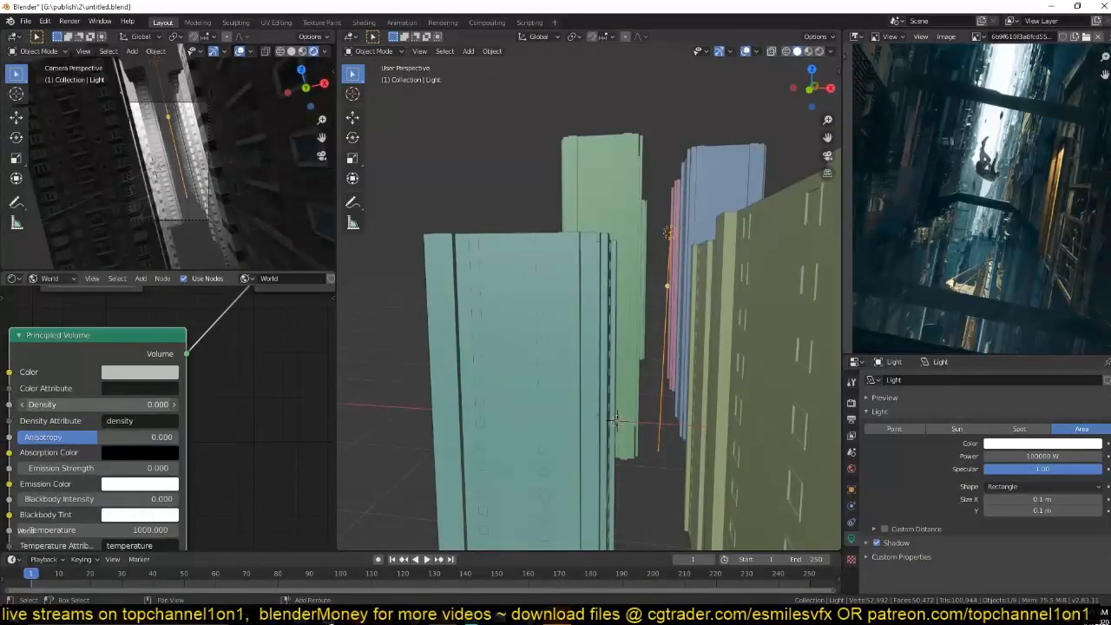
click(153, 404)
text(0.02)
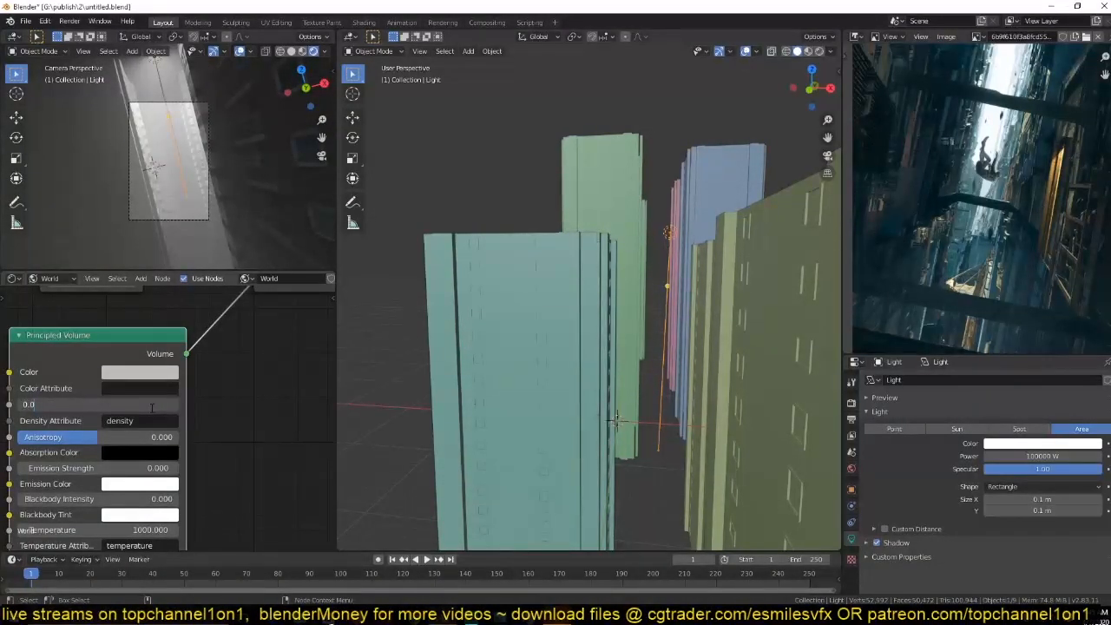
key(Return)
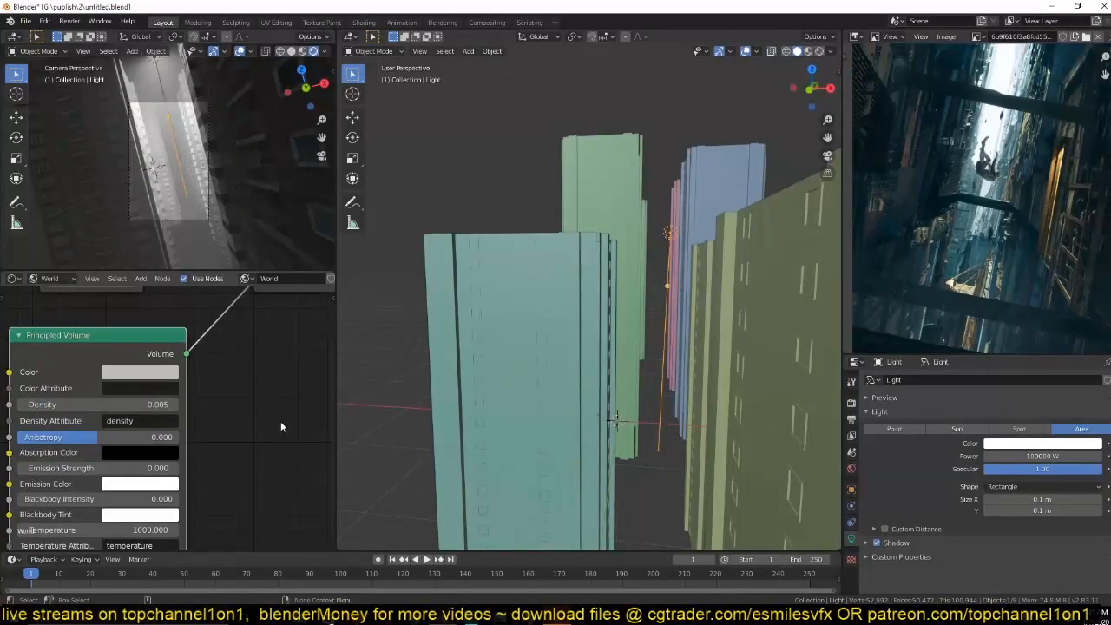
click(161, 404)
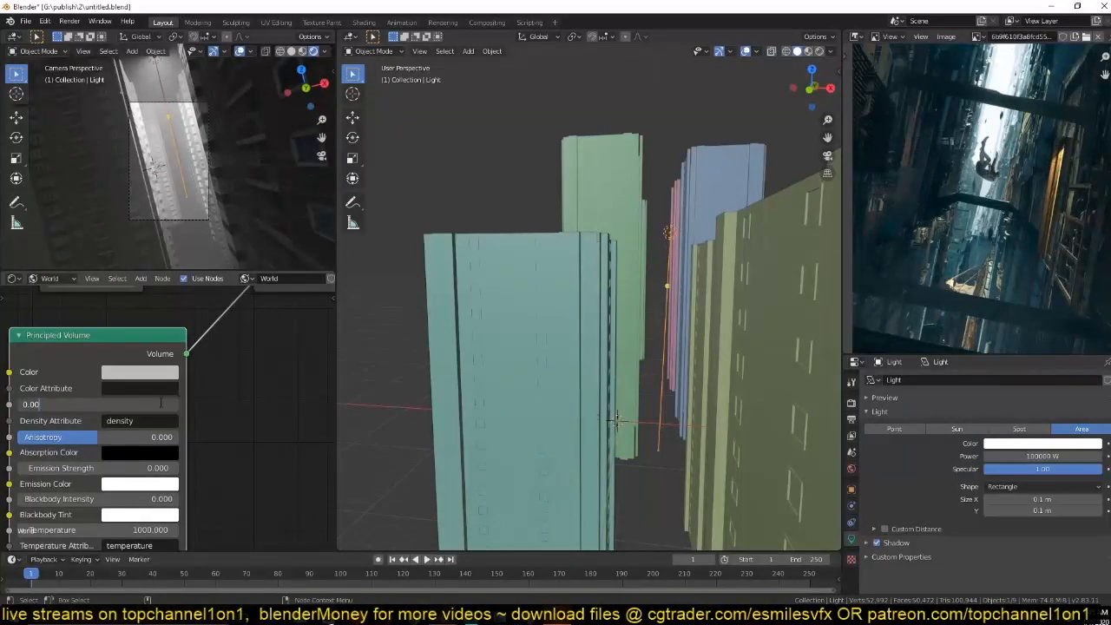
text(0.001)
key(Return)
Tint the area light's color a pale warm yellow.
scroll(552, 285, down, 5)
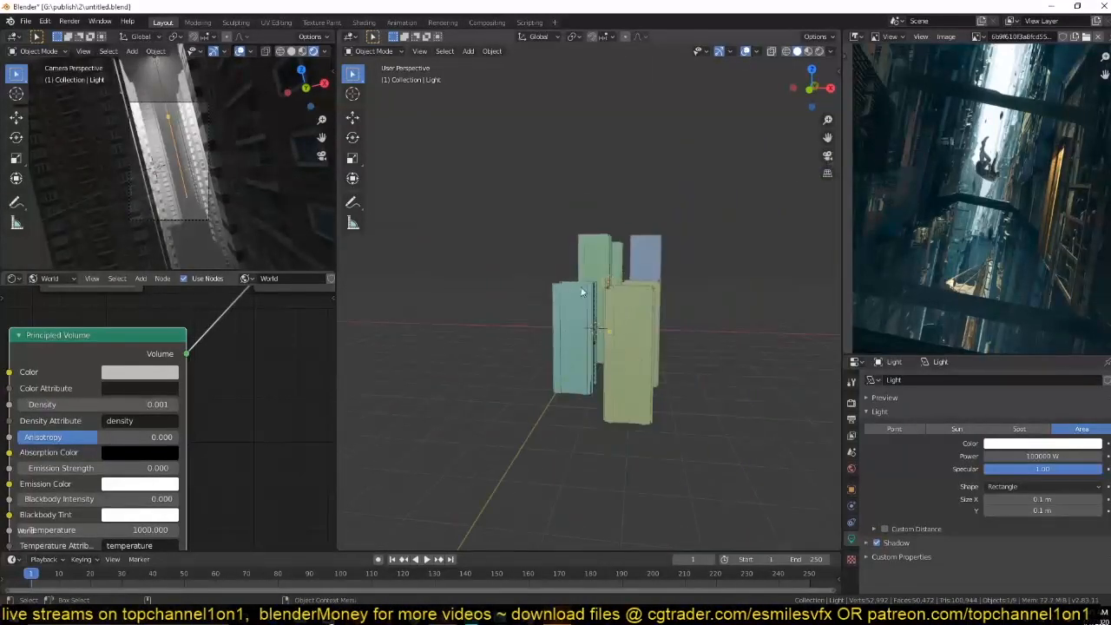
key(KP_3)
scroll(599, 326, up, 3)
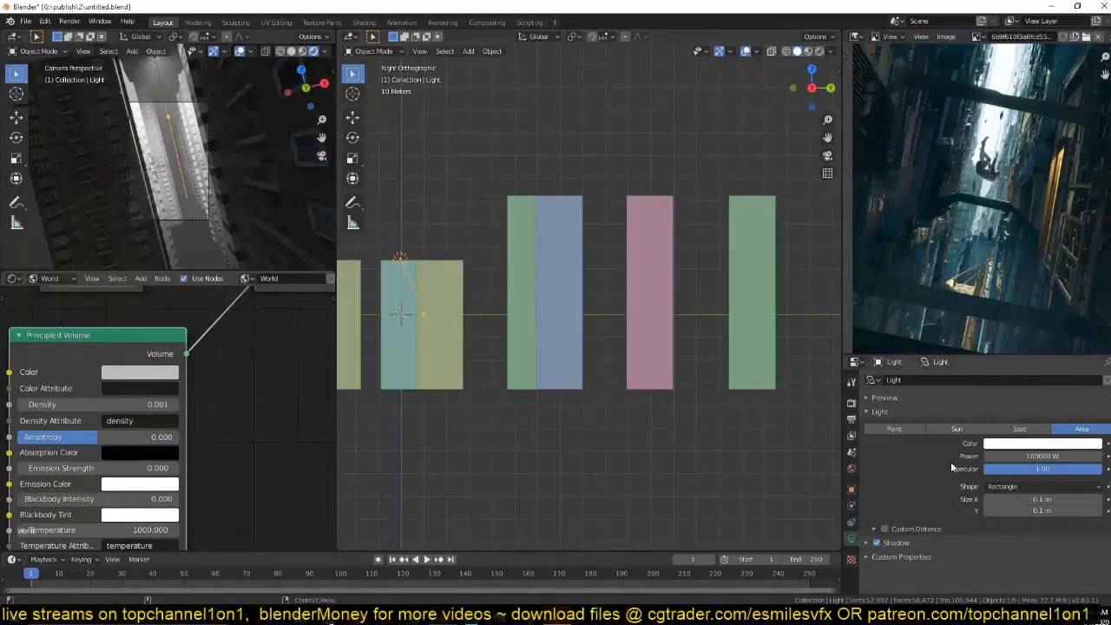
click(1034, 444)
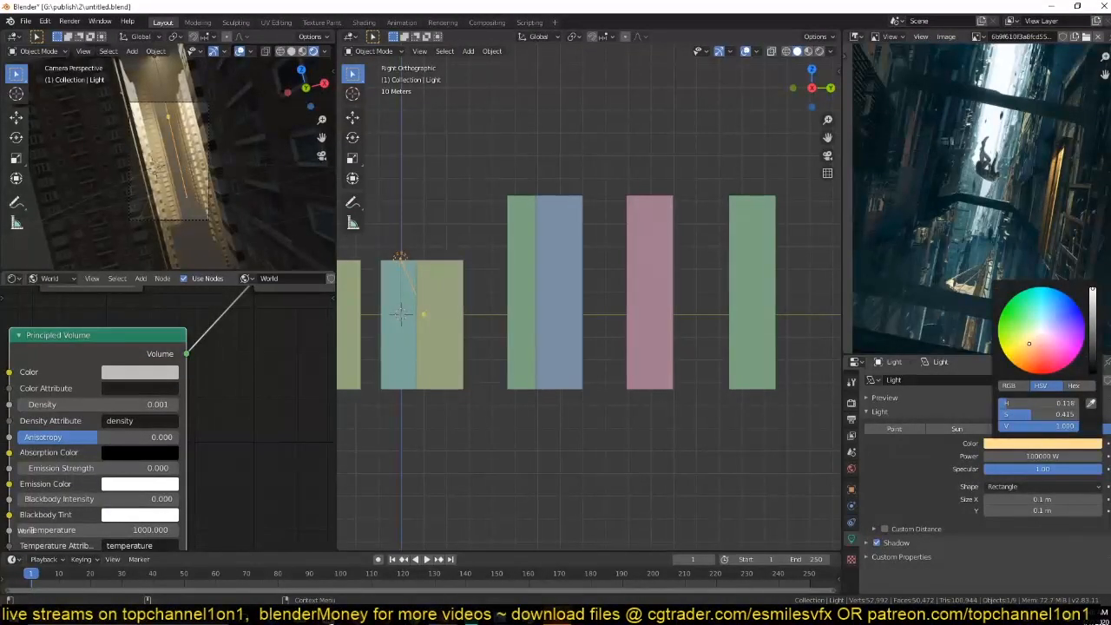
drag(1034, 334, 1033, 338)
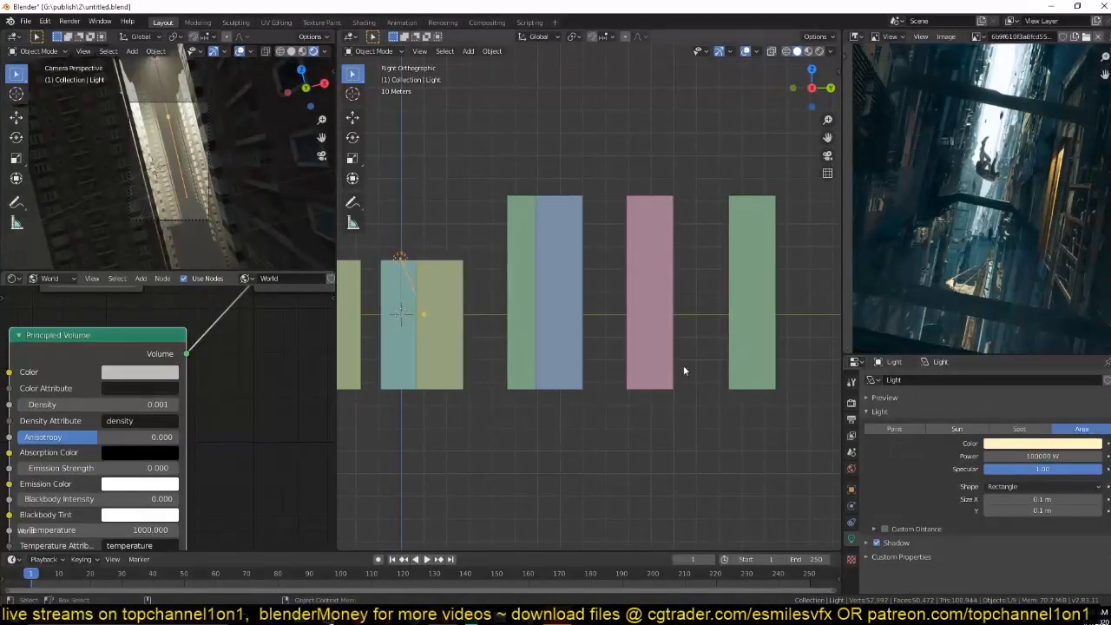
Examine the spacing and heights of the buildings from the side and in perspective.
shift+middle_drag(610, 391, 619, 379)
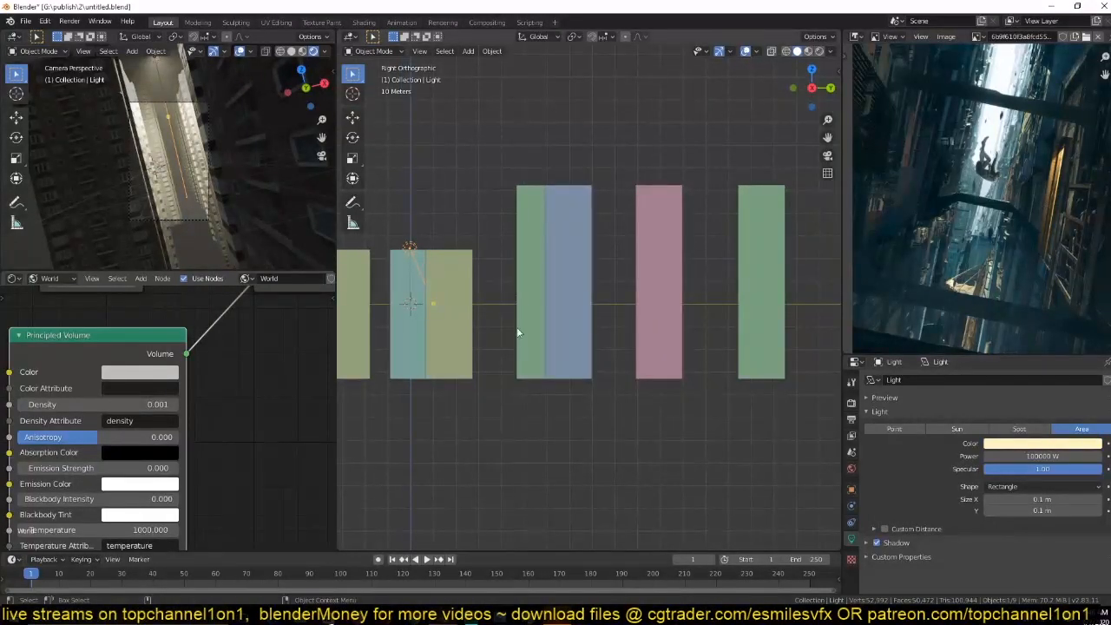
scroll(174, 192, up, 2)
scroll(173, 191, down, 2)
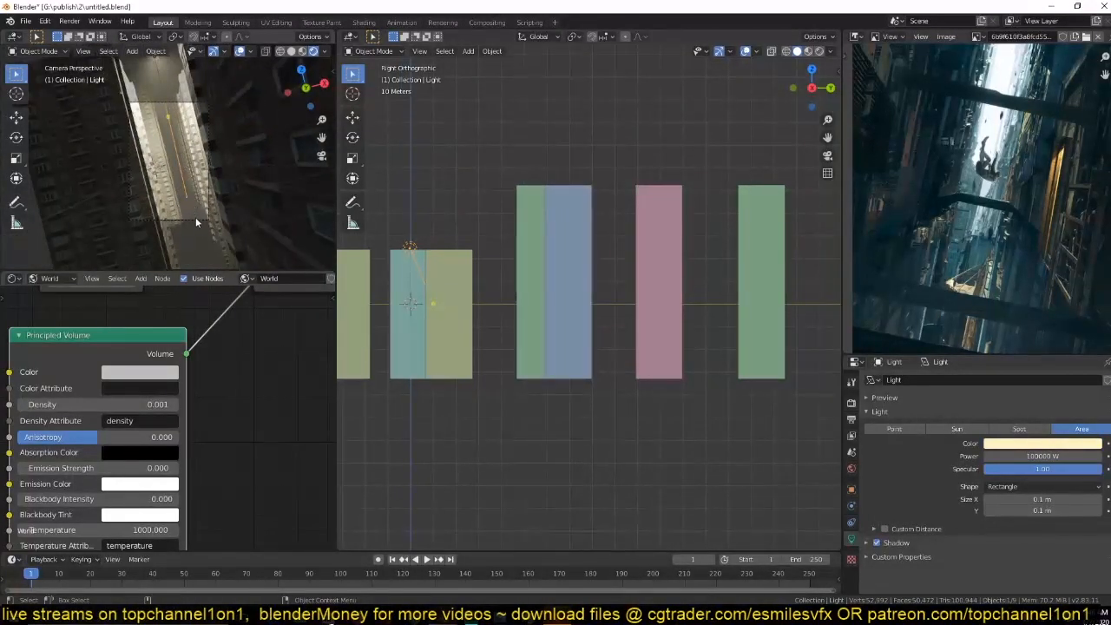
scroll(670, 288, up, 2)
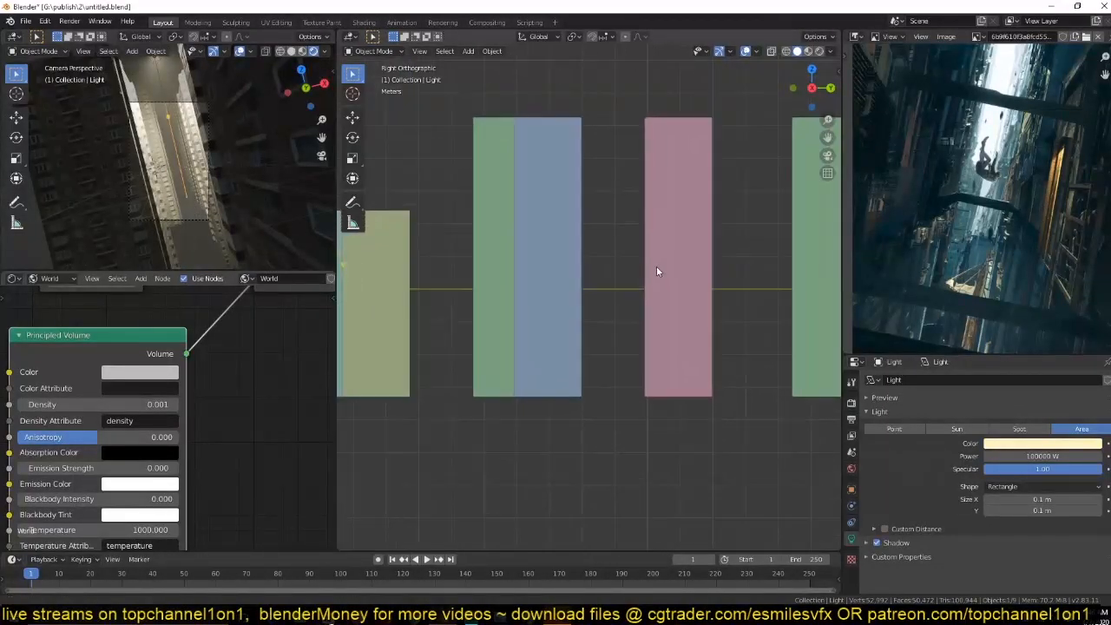
scroll(471, 250, up, 2)
mouse_move(471, 250)
middle_down()
mouse_move(615, 325)
mouse_move(501, 298)
mouse_move(593, 302)
mouse_move(459, 265)
middle_up()
scroll(515, 293, down, 3)
middle_drag(516, 293, 557, 302)
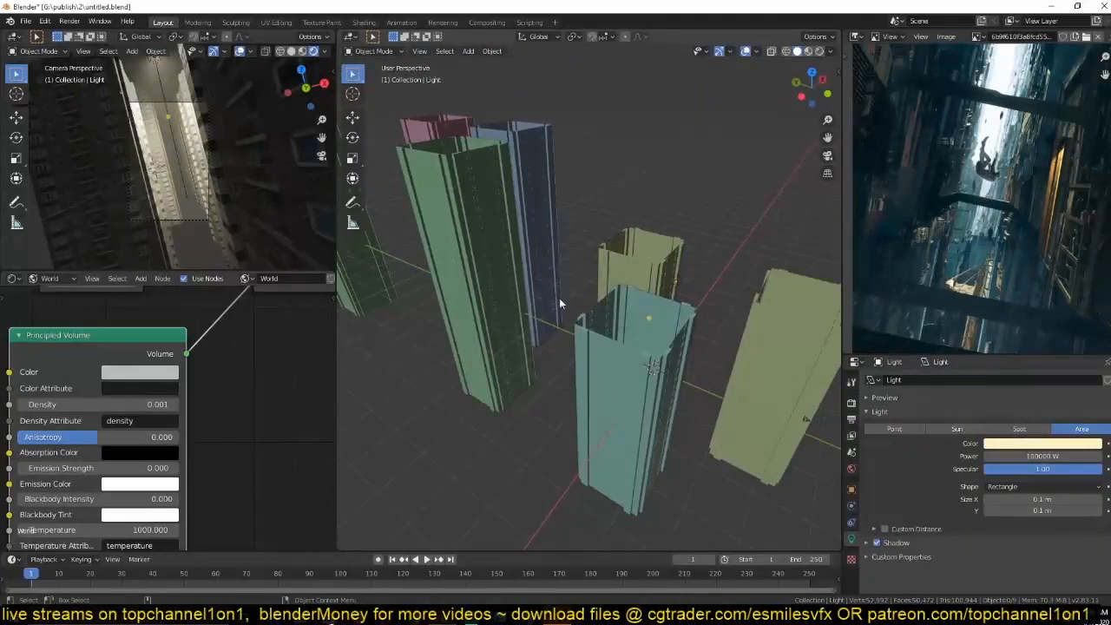
Select the near building flanking the lit gap in the camera view and apply its Array modifier.
scroll(569, 312, up, 4)
click(576, 297)
scroll(584, 282, up, 2)
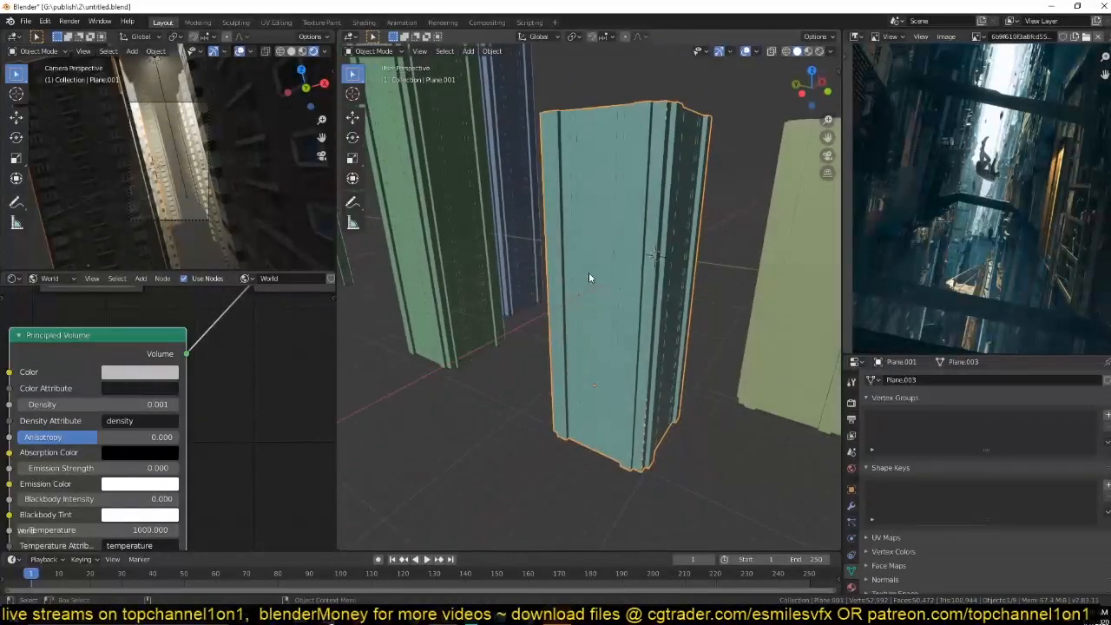
click(189, 157)
click(189, 157)
shift+middle_drag(739, 345, 837, 440)
scroll(666, 398, up, 4)
click(852, 505)
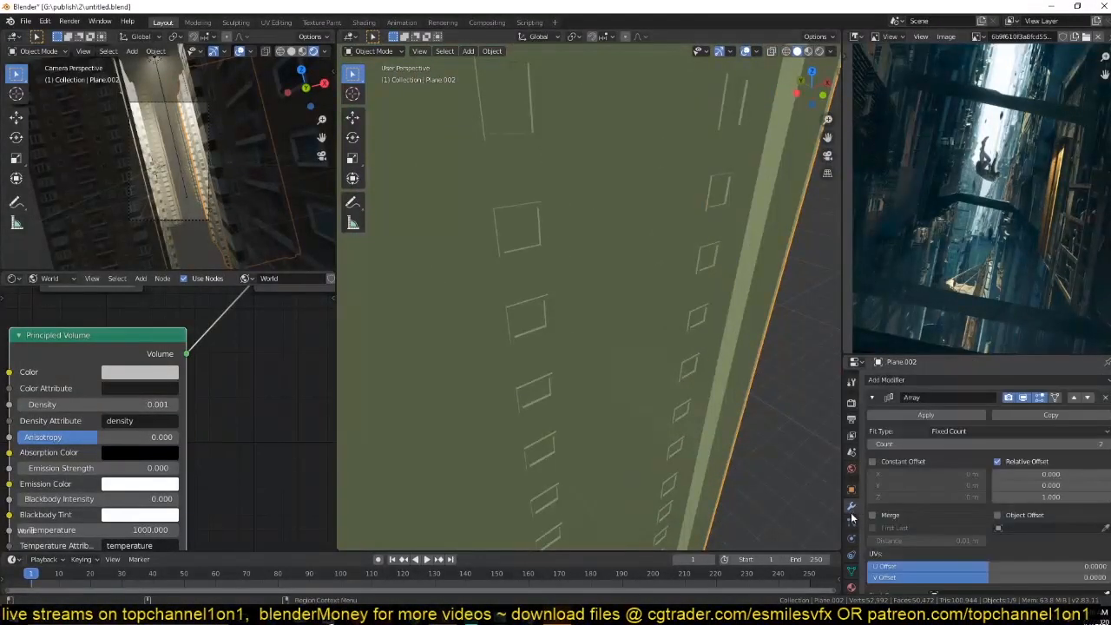
click(924, 415)
Isolate the building in local view and enter Edit Mode with vertex selection.
key(KP_Divide)
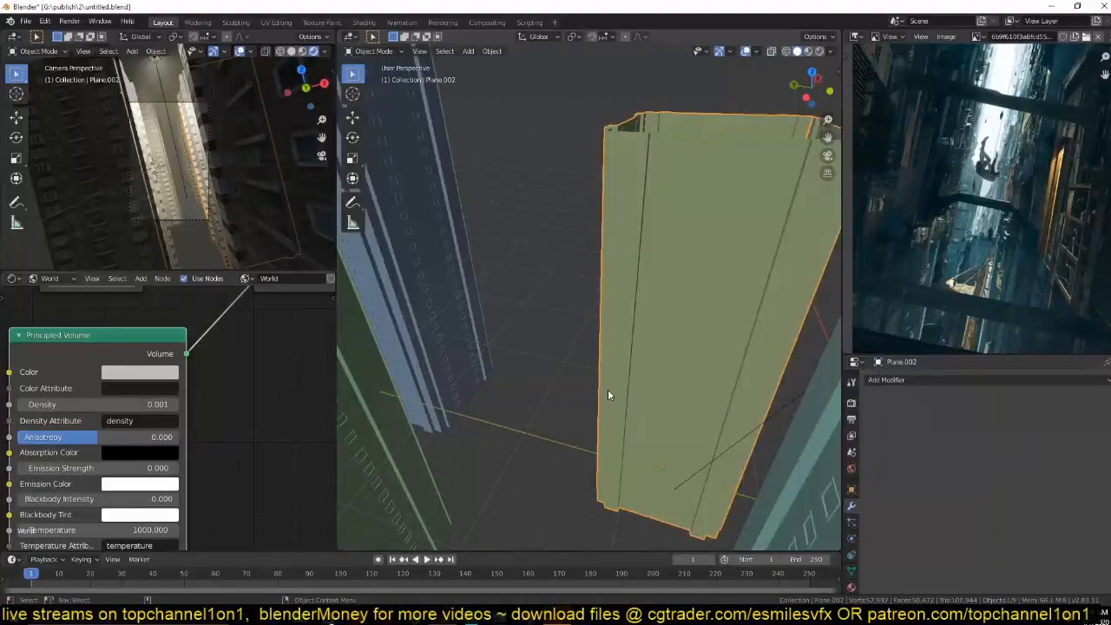
key(Tab)
middle_drag(607, 395, 585, 236)
scroll(586, 251, up, 3)
key(1)
Try to dissolve the horizontal edge loop at the seam between the array copies.
alt+click(573, 308)
key(ctrl+x)
key(2)
key(ctrl+z)
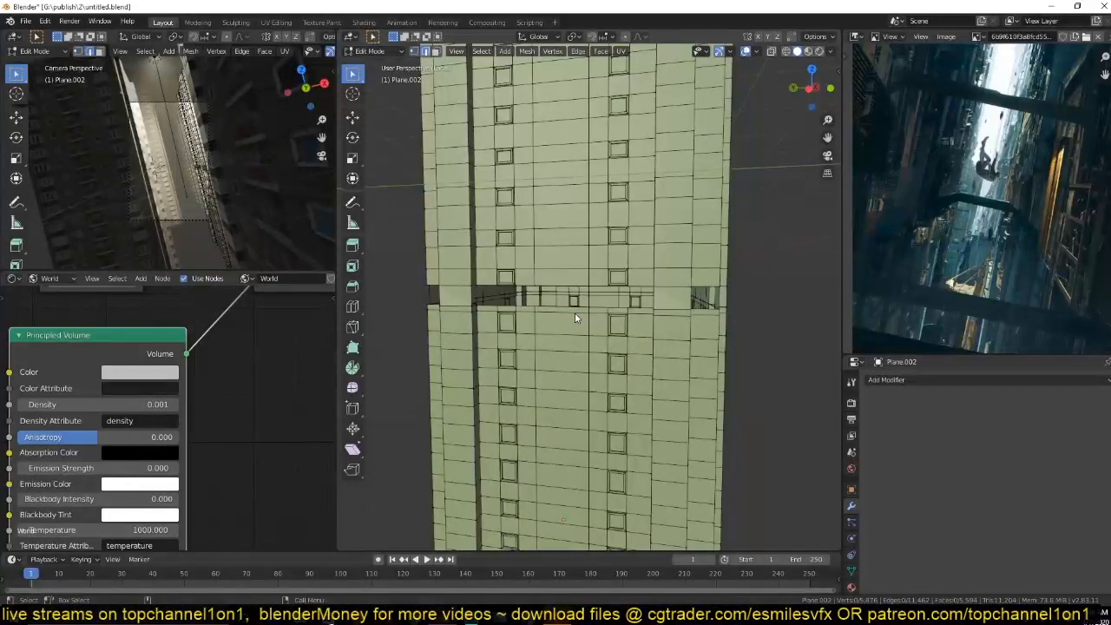
key(ctrl+z)
key(g)
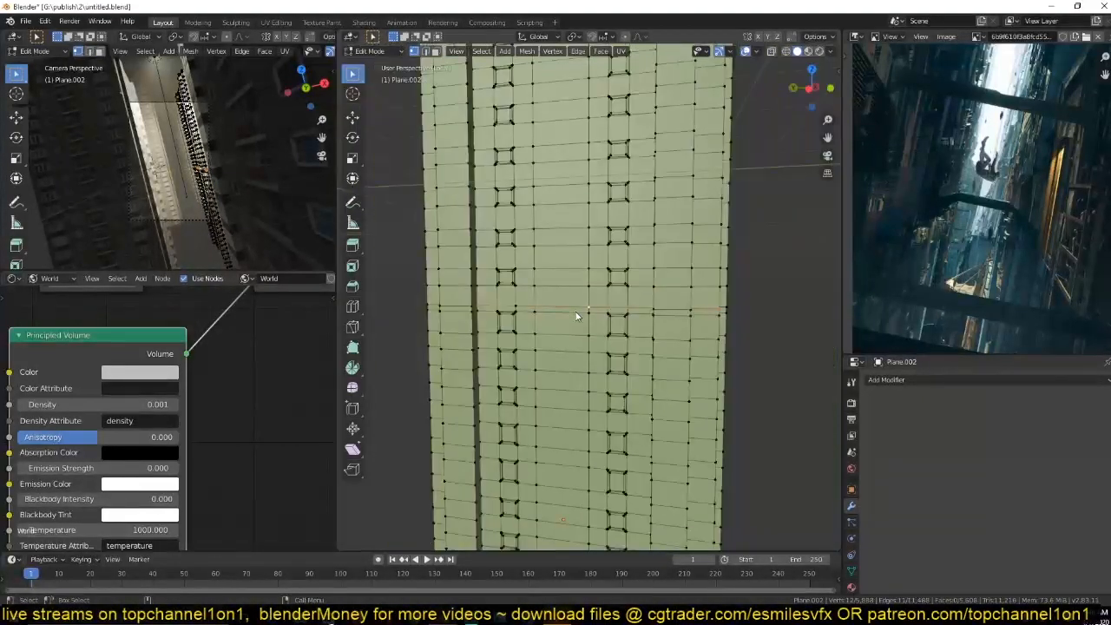
right_click(579, 306)
Merge all of the building's vertices by distance to weld the array seam.
scroll(579, 308, up, 1)
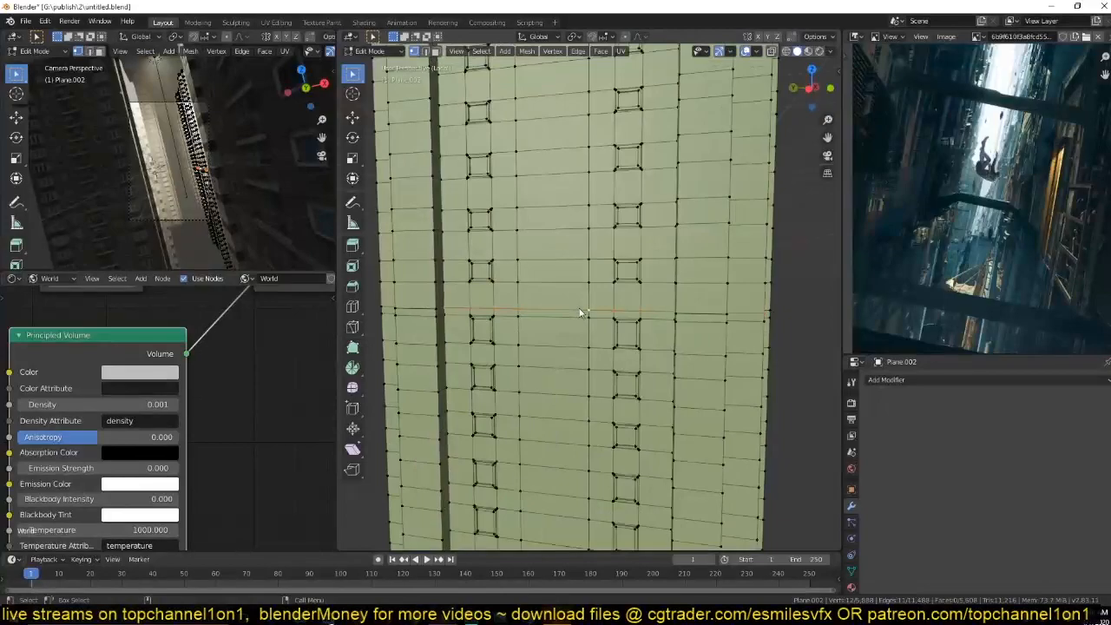
key(2)
key(1)
key(a)
right_click(597, 313)
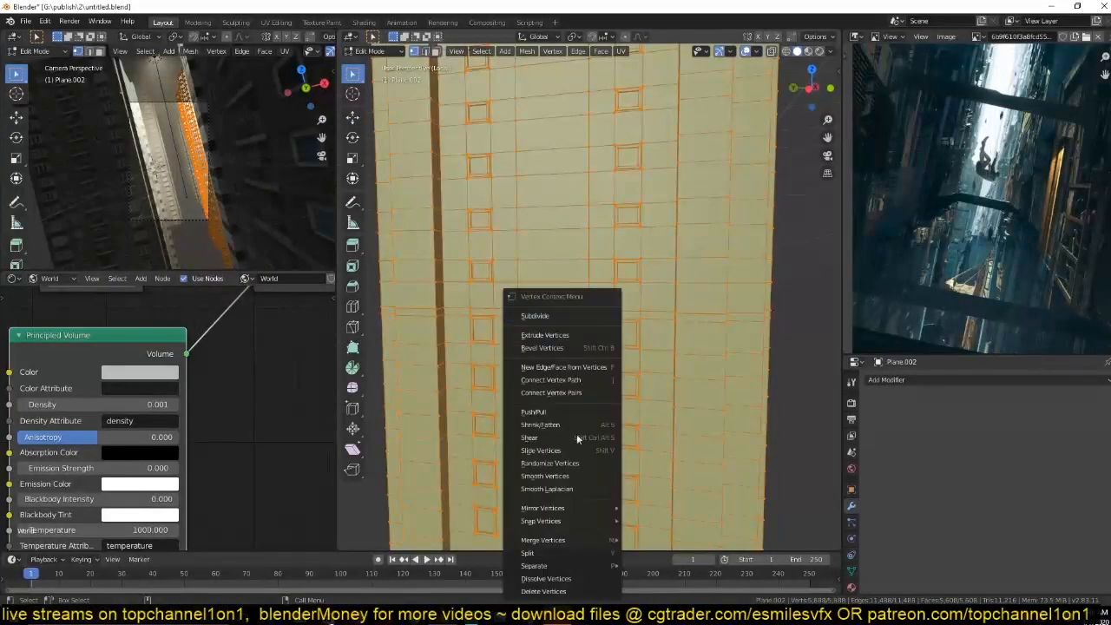
mouse_move(591, 540)
click(659, 538)
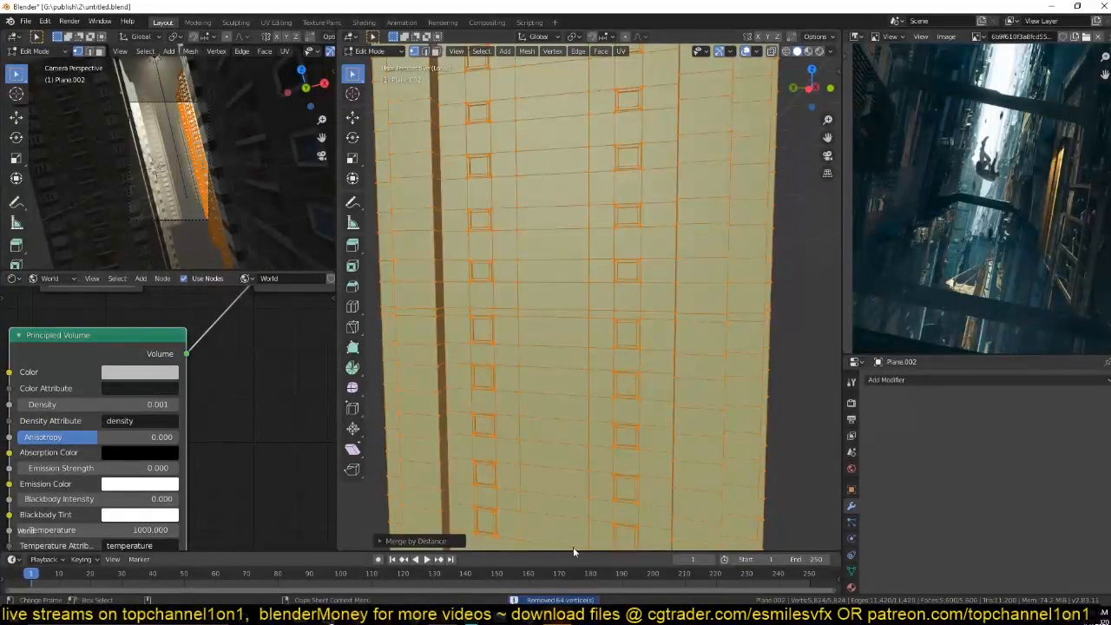
Extrude a vertical strip of eight wall faces between the window columns inward to form a recess.
key(3)
click(548, 238)
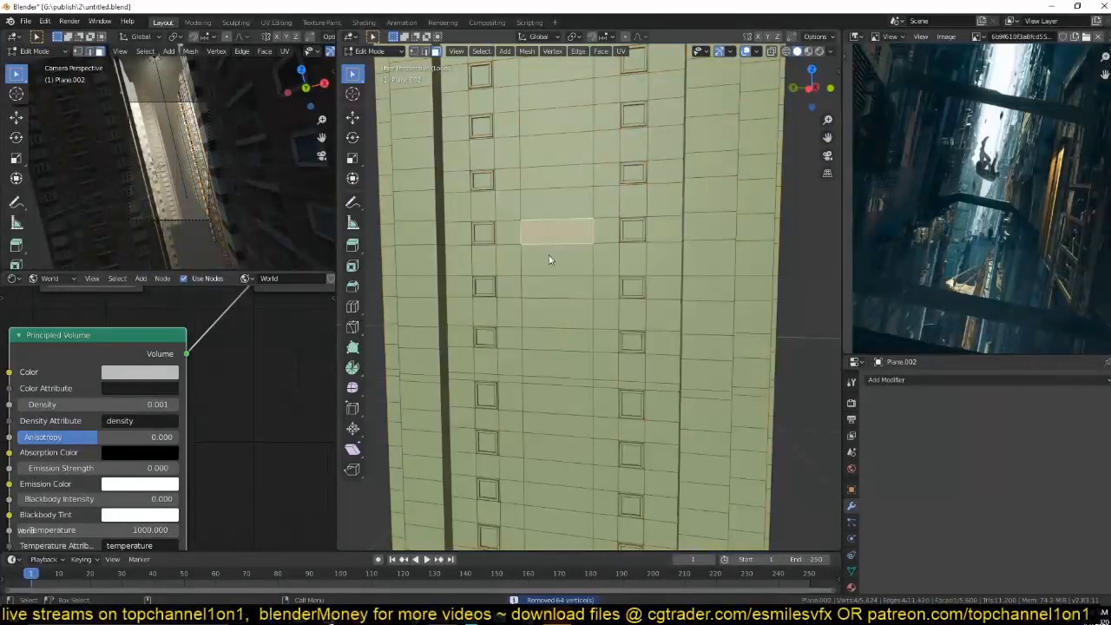
ctrl+click(554, 408)
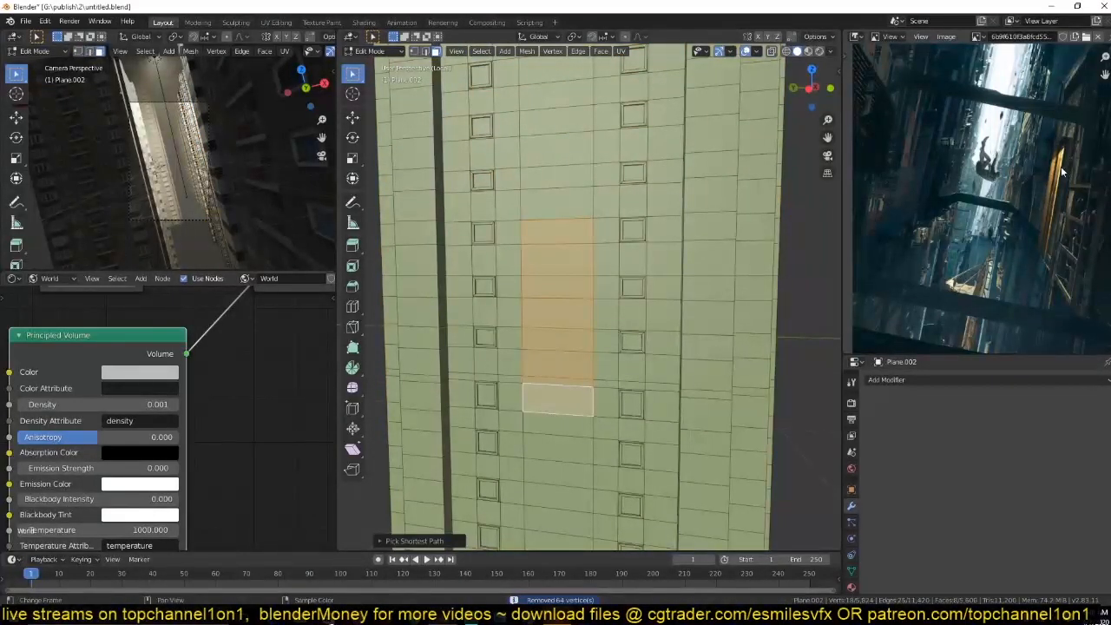
middle_drag(709, 325, 561, 387)
key(e)
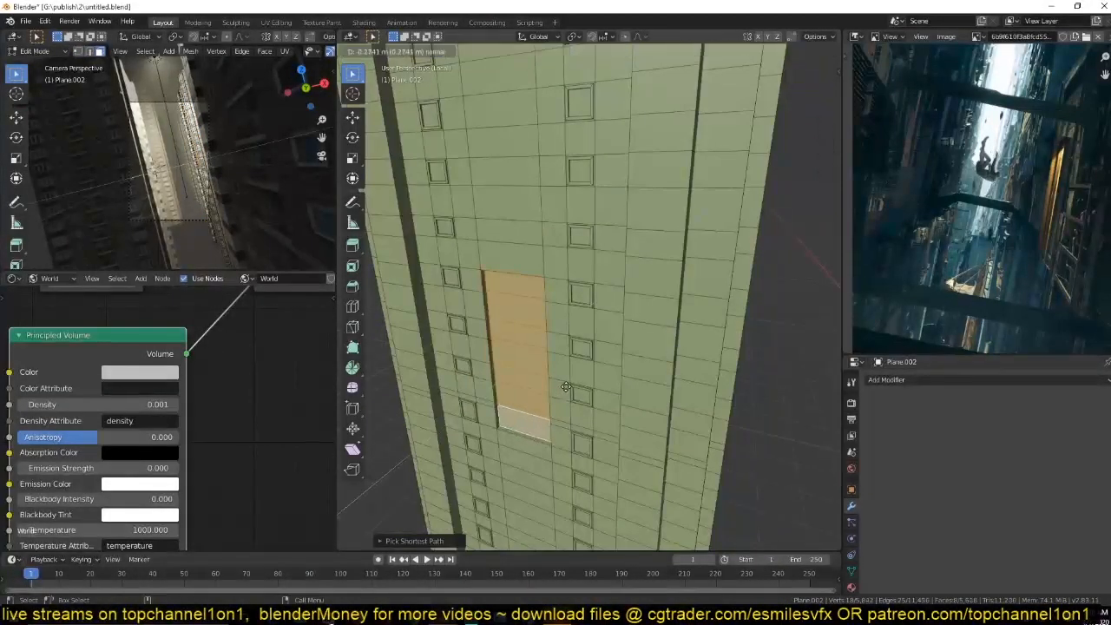
click(610, 372)
middle_drag(609, 371, 554, 310)
key(Tab)
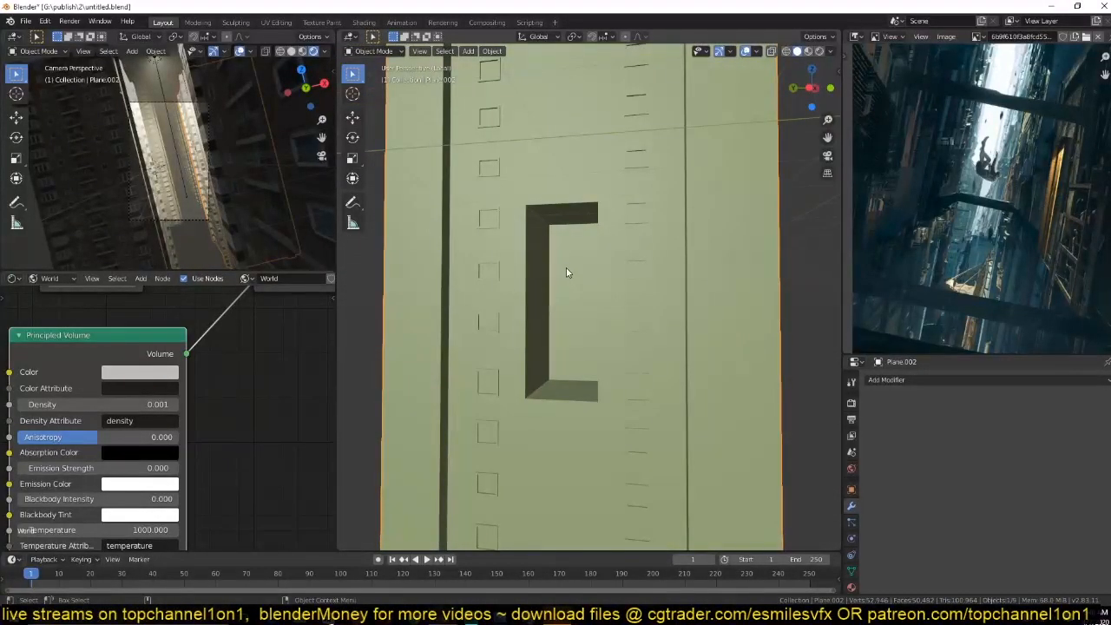
Snap the 3D cursor to the upper inner face of the recess.
key(Tab)
click(574, 211)
key(shift+s)
click(574, 356)
key(Tab)
Add a point light at the 3D cursor and lower it along Z inside the recess.
key(shift+a)
mouse_move(588, 442)
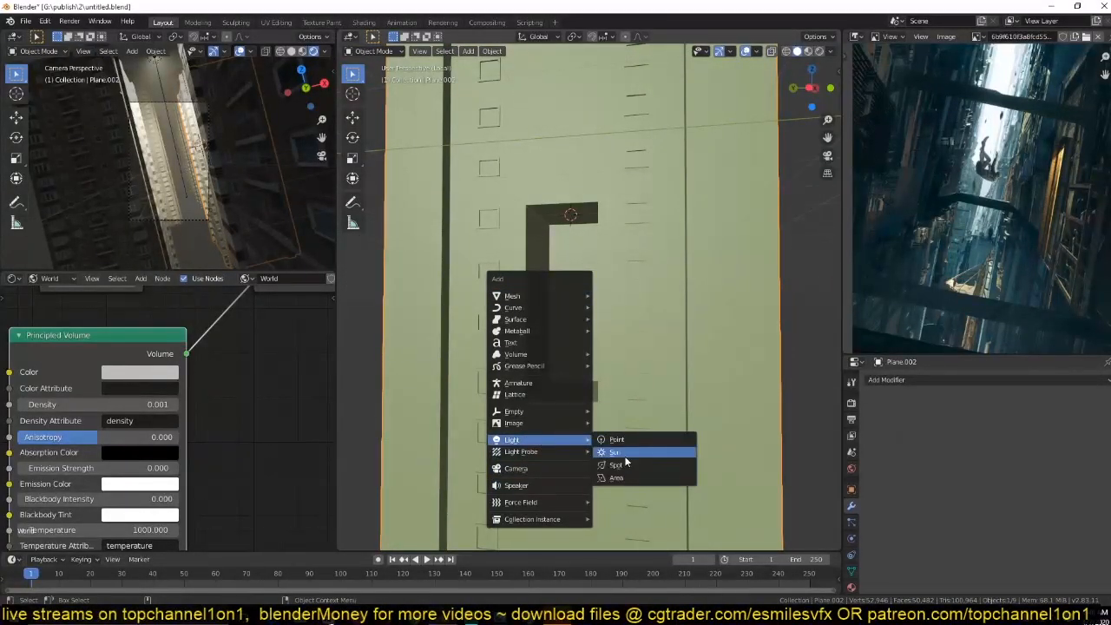
click(618, 440)
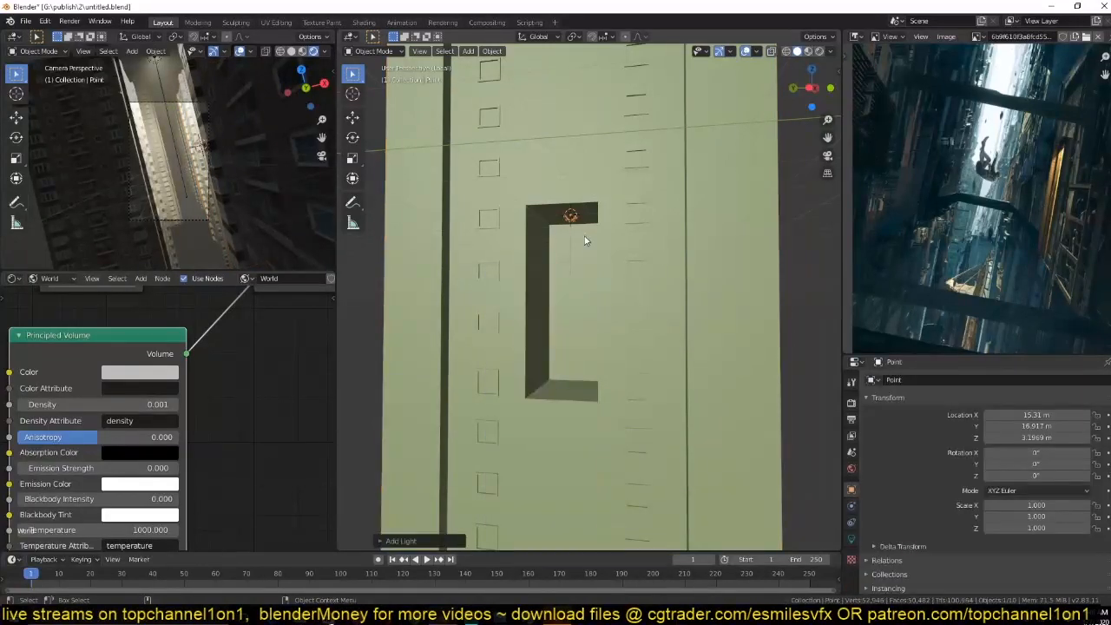
key(g)
key(z)
click(586, 251)
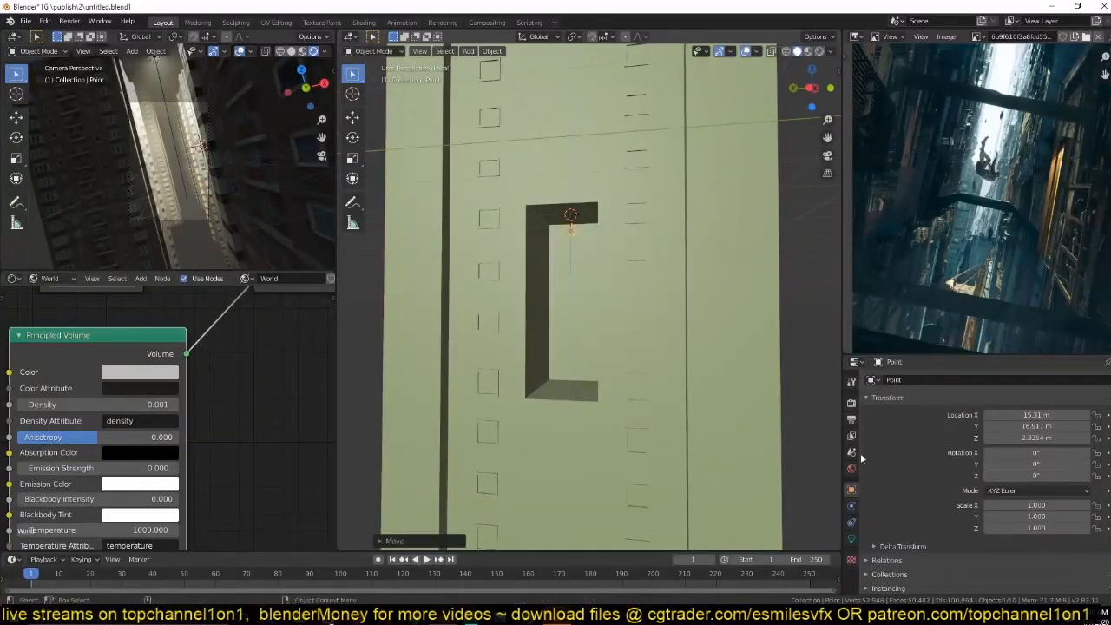
Set the point light's color to orange and its power to 1000 W.
click(853, 538)
click(1042, 444)
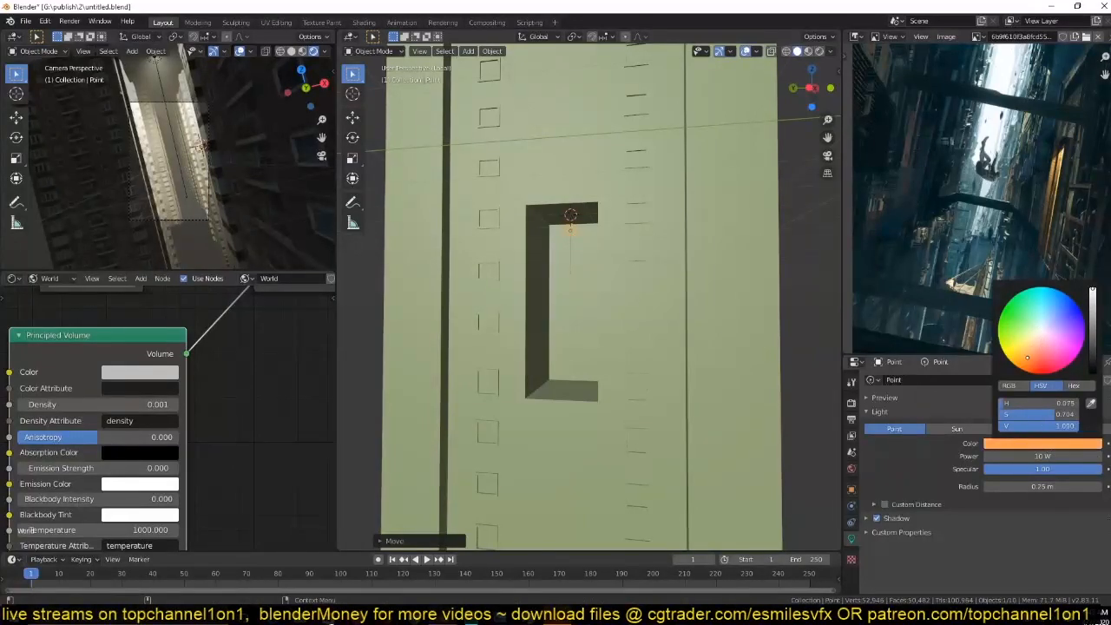
click(1038, 455)
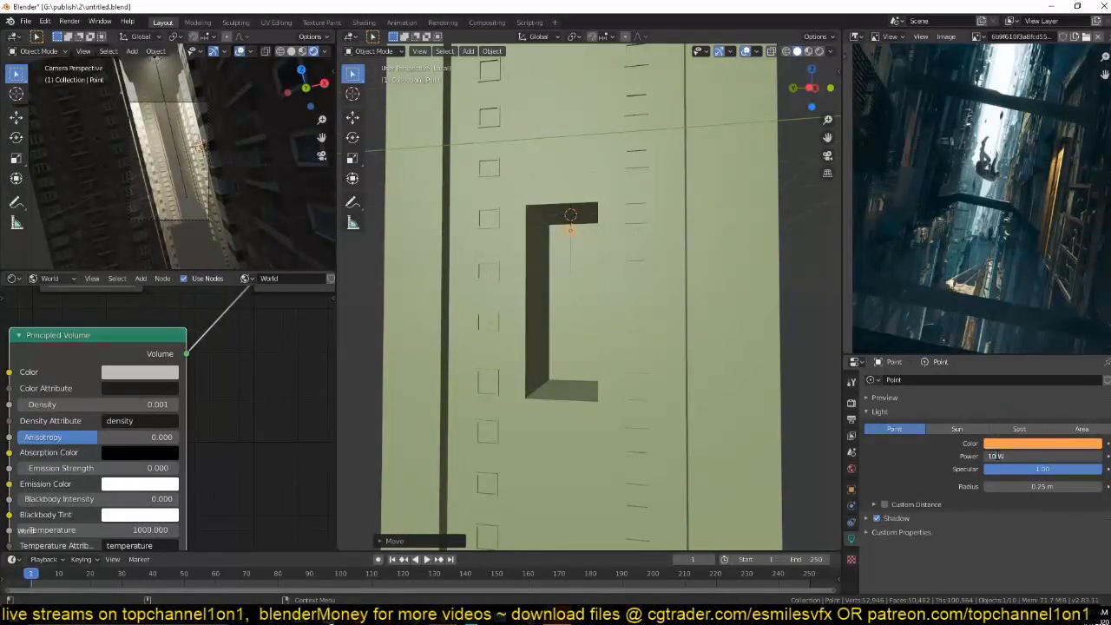
key(Return)
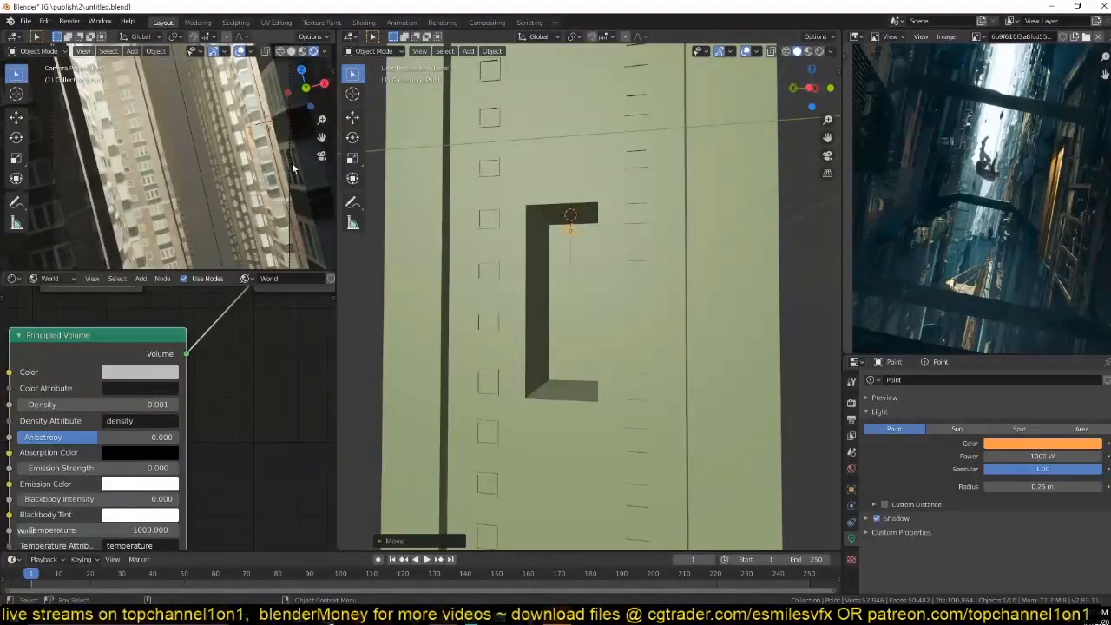
Exit the isolated building view and assign an Environment Texture to the world background color.
scroll(633, 297, down, 6)
middle_drag(608, 309, 557, 377)
key(KP_Divide)
scroll(578, 356, down, 5)
scroll(578, 351, down, 2)
click(850, 469)
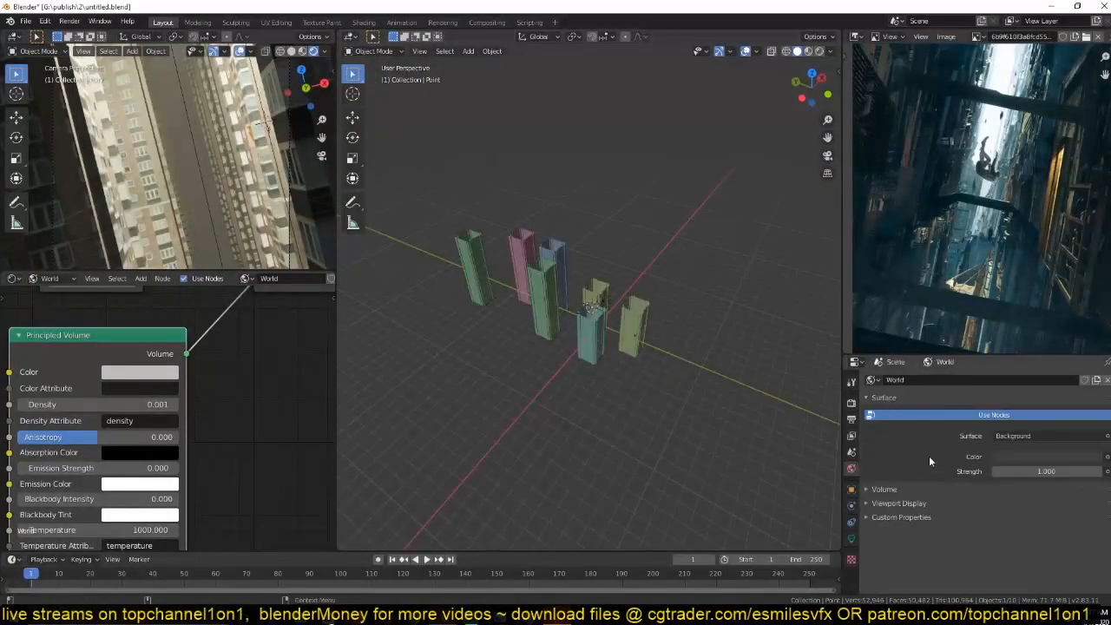
click(1106, 456)
click(901, 328)
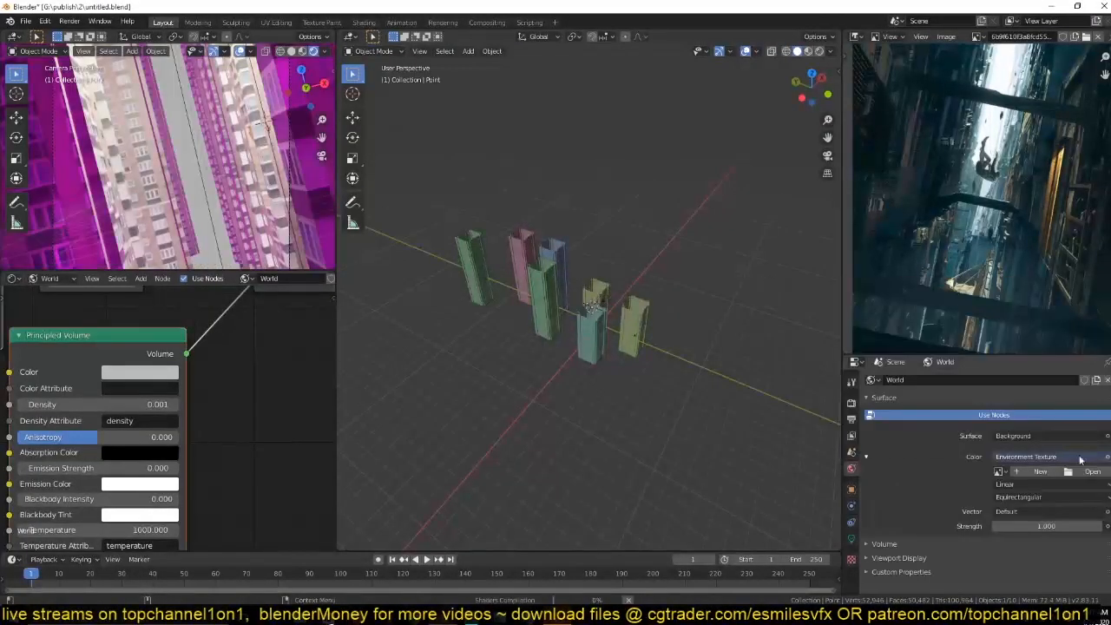
Start opening an image for the environment texture and browse to the textures folder on drive E.
click(1091, 471)
scroll(312, 457, down, 1)
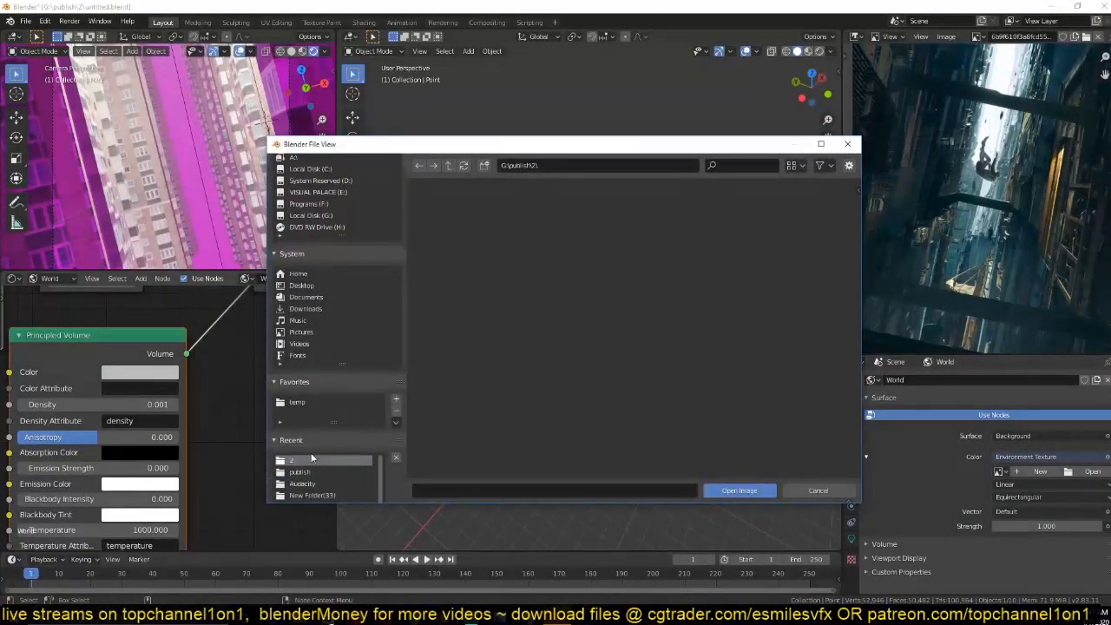
scroll(303, 356, down, 4)
scroll(301, 425, down, 1)
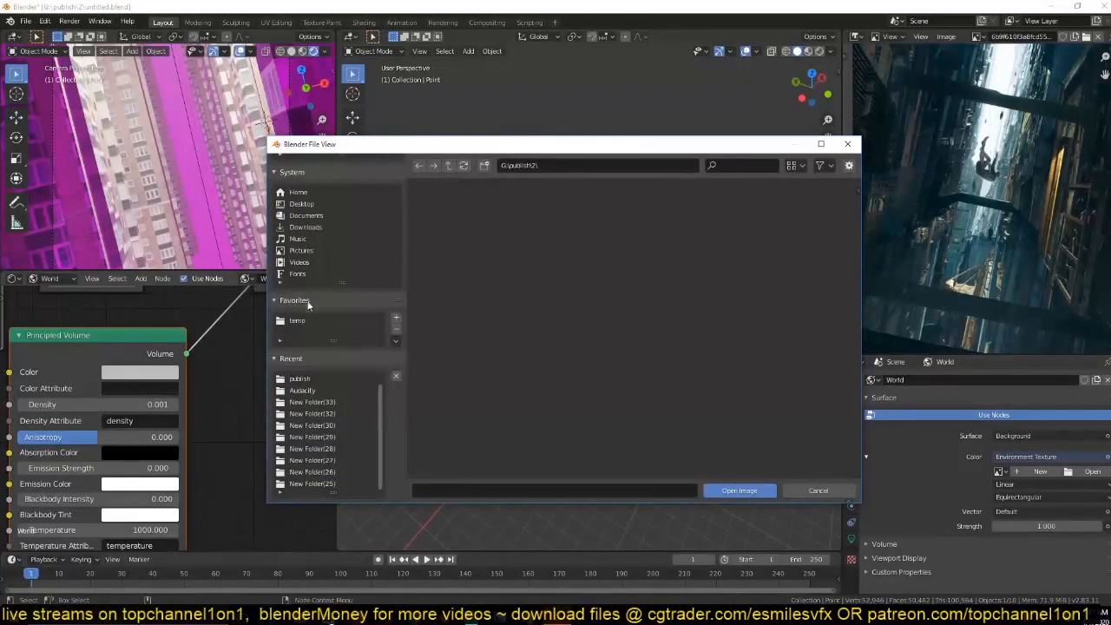
scroll(309, 312, up, 4)
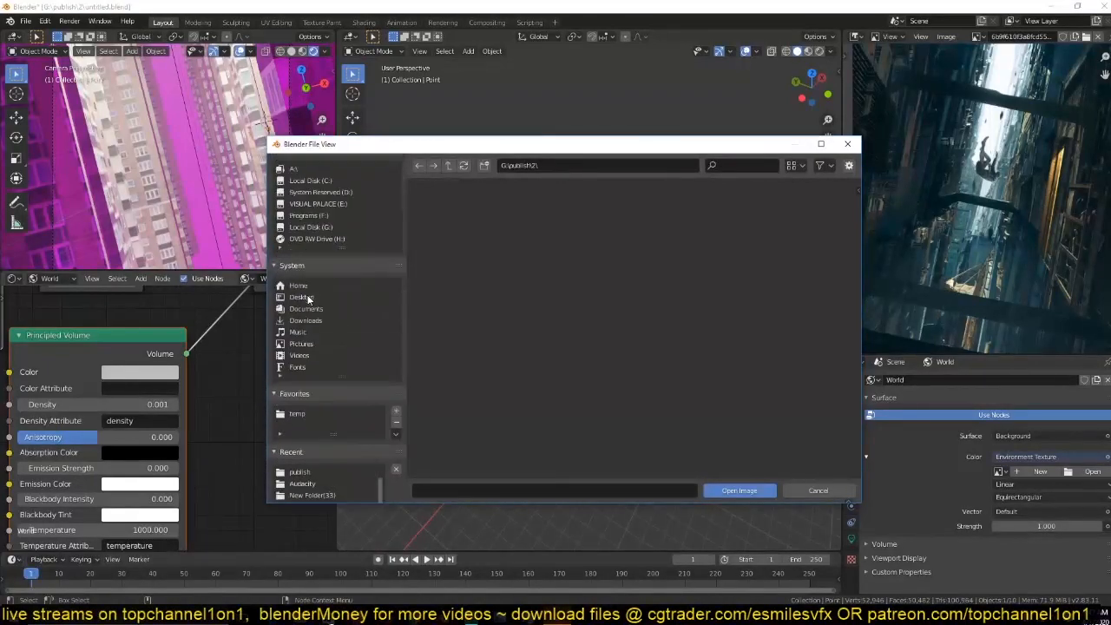
click(306, 205)
scroll(482, 375, down, 3)
scroll(551, 390, down, 2)
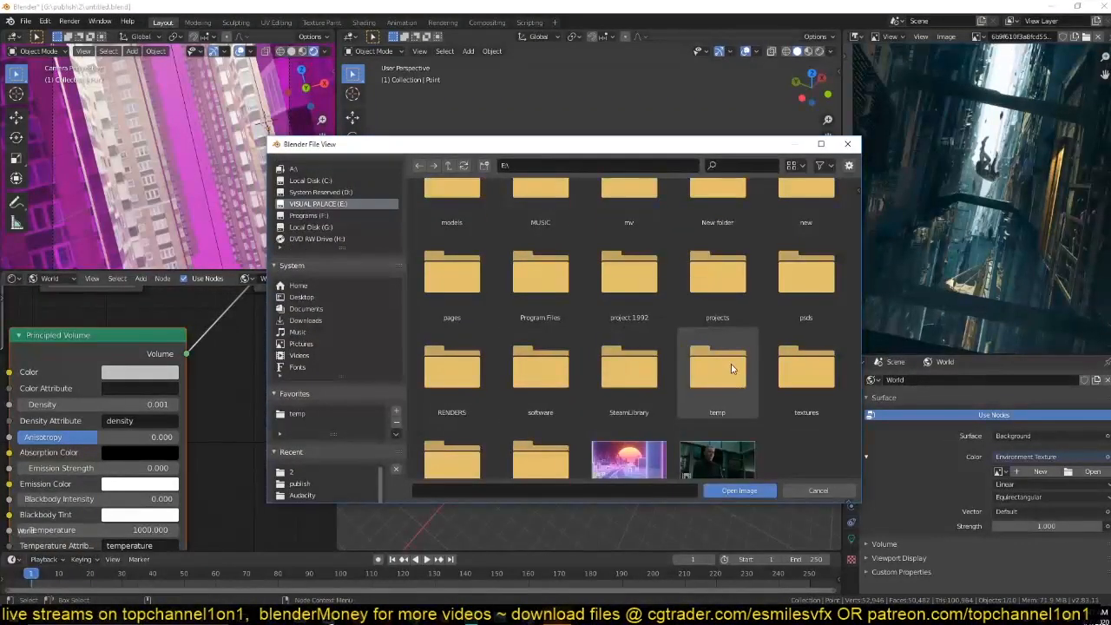
scroll(611, 346, up, 3)
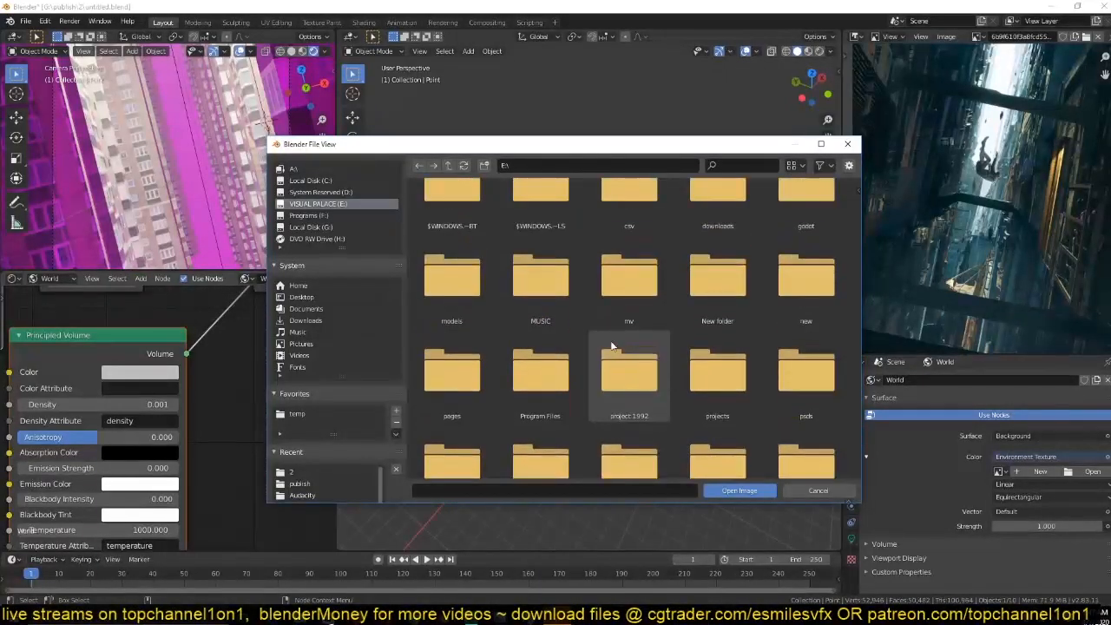
scroll(654, 333, up, 1)
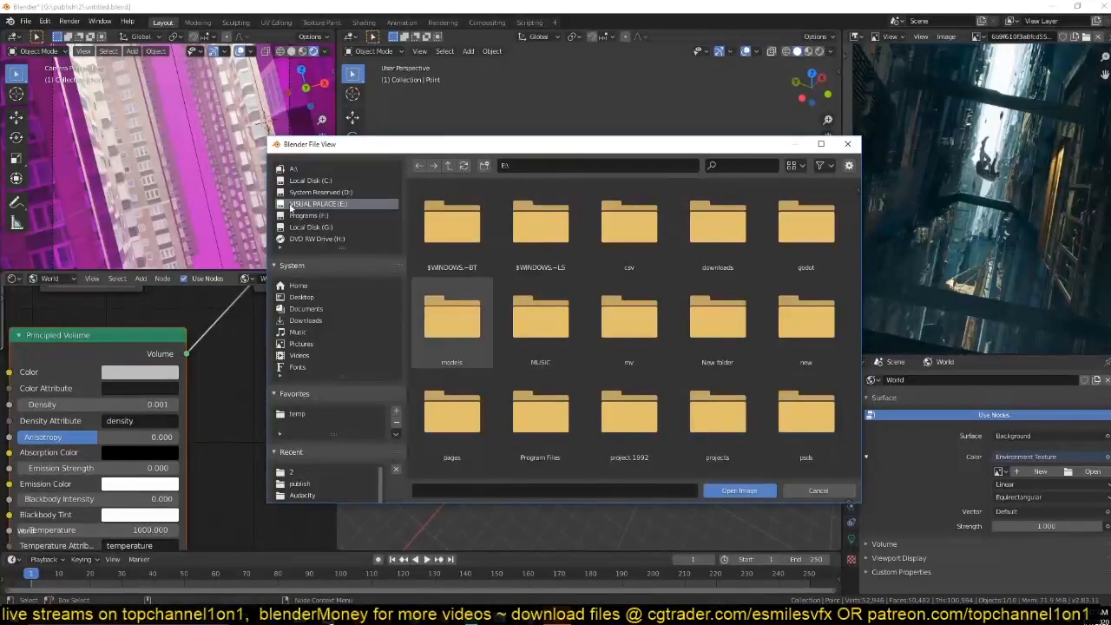
scroll(529, 308, down, 2)
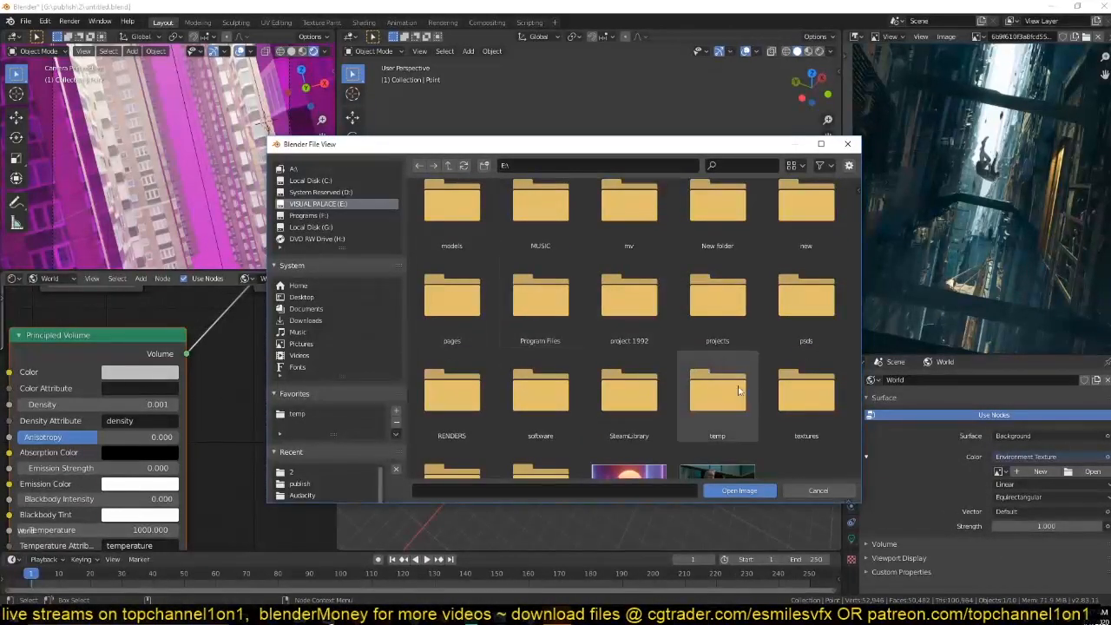
double_click(809, 382)
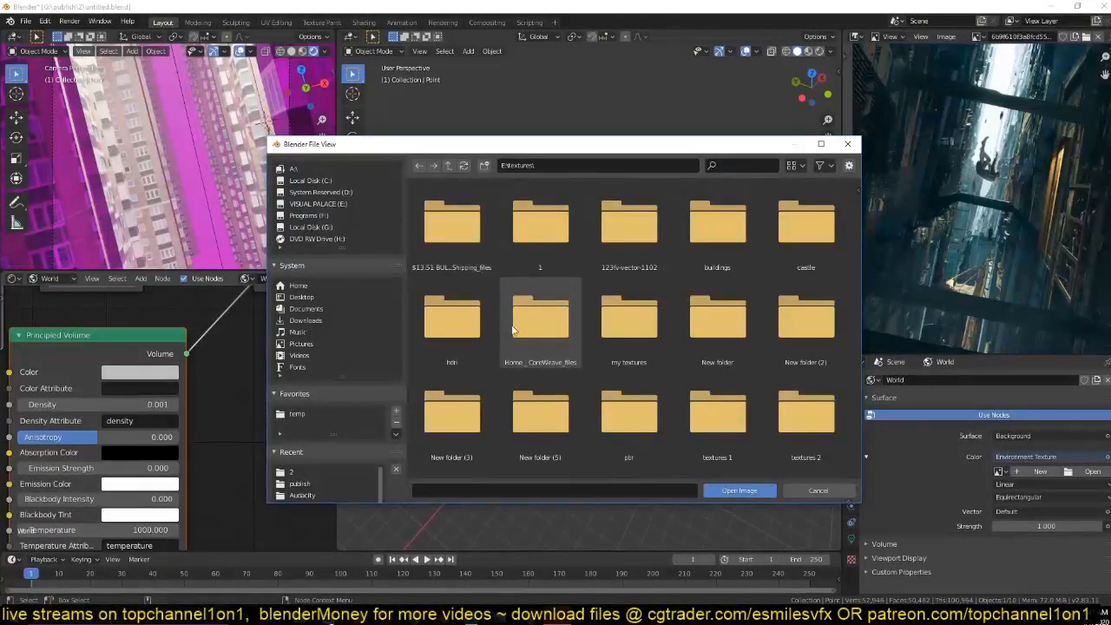
Add the textures folder to the file browser's favorites.
scroll(541, 308, down, 3)
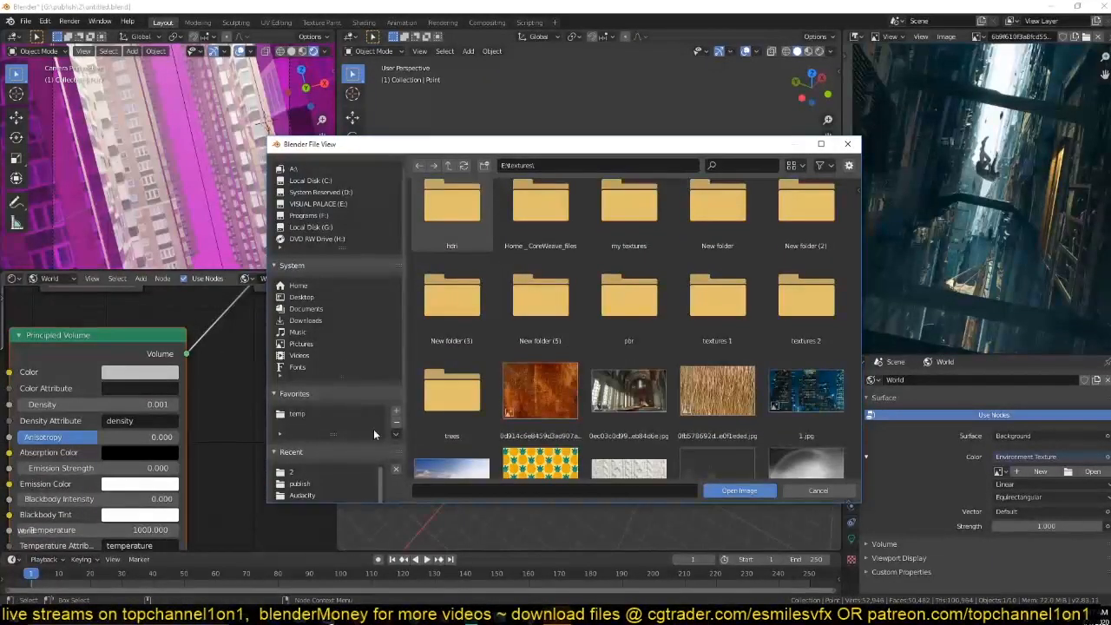
click(396, 411)
scroll(636, 319, down, 2)
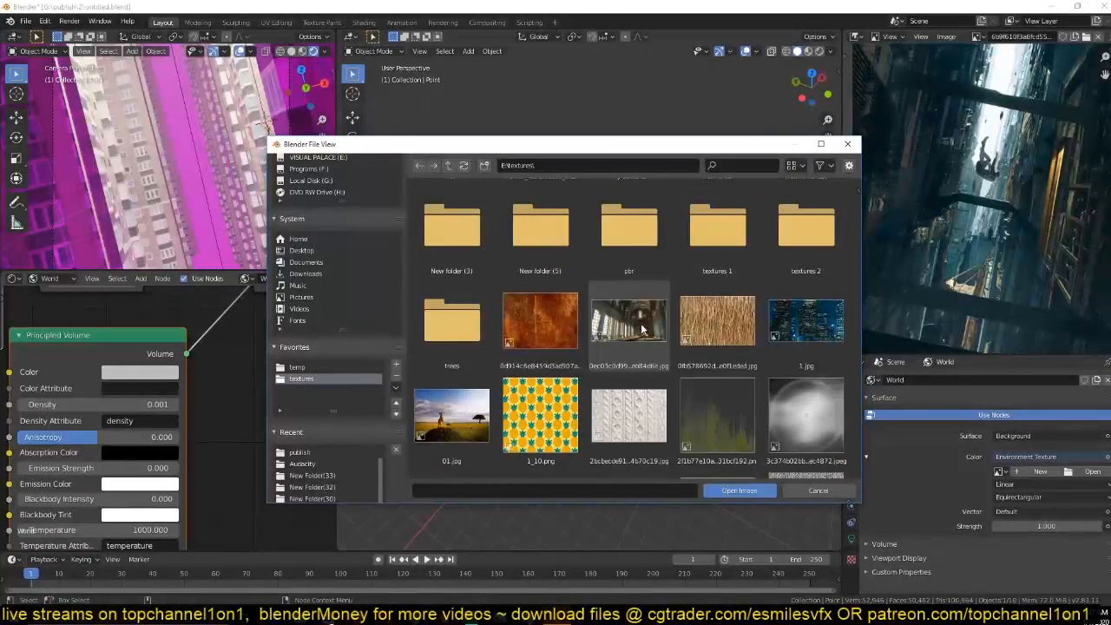
Load sunset_in_the_chalk_quarry_4k.hdr from the hdri folder as the environment image and set the world strength to 0.011.
scroll(641, 329, down, 2)
scroll(634, 323, up, 4)
scroll(633, 320, up, 2)
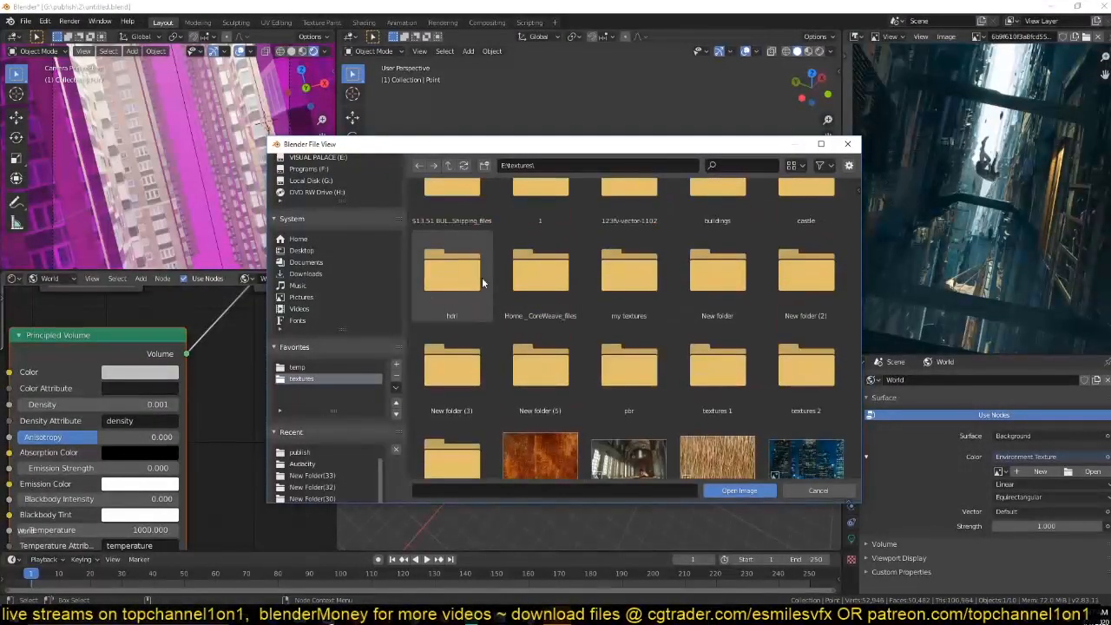
double_click(475, 286)
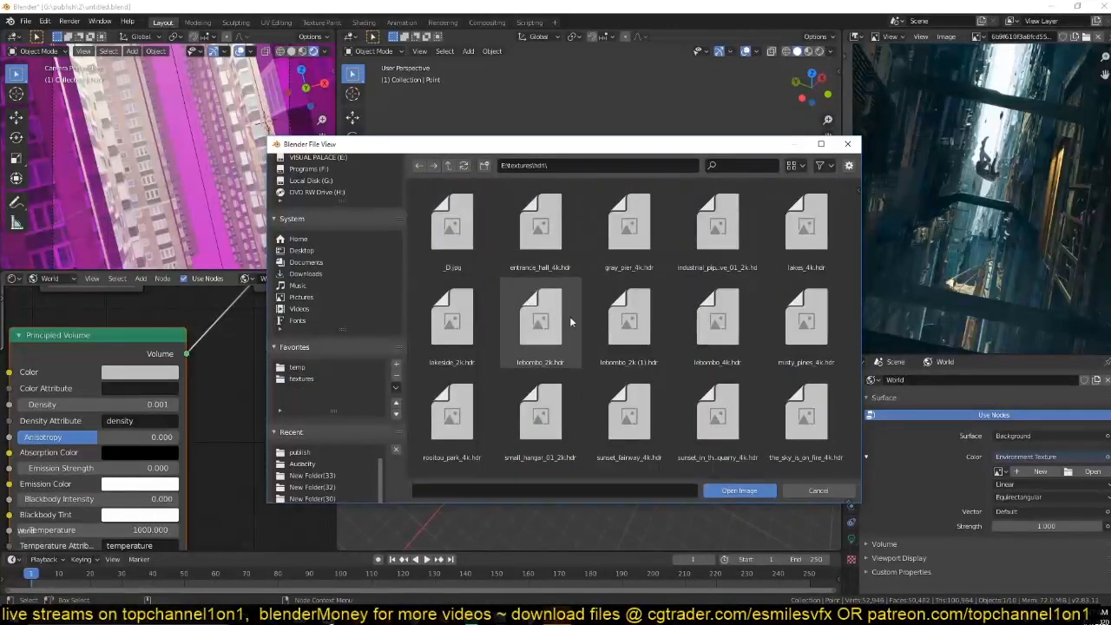
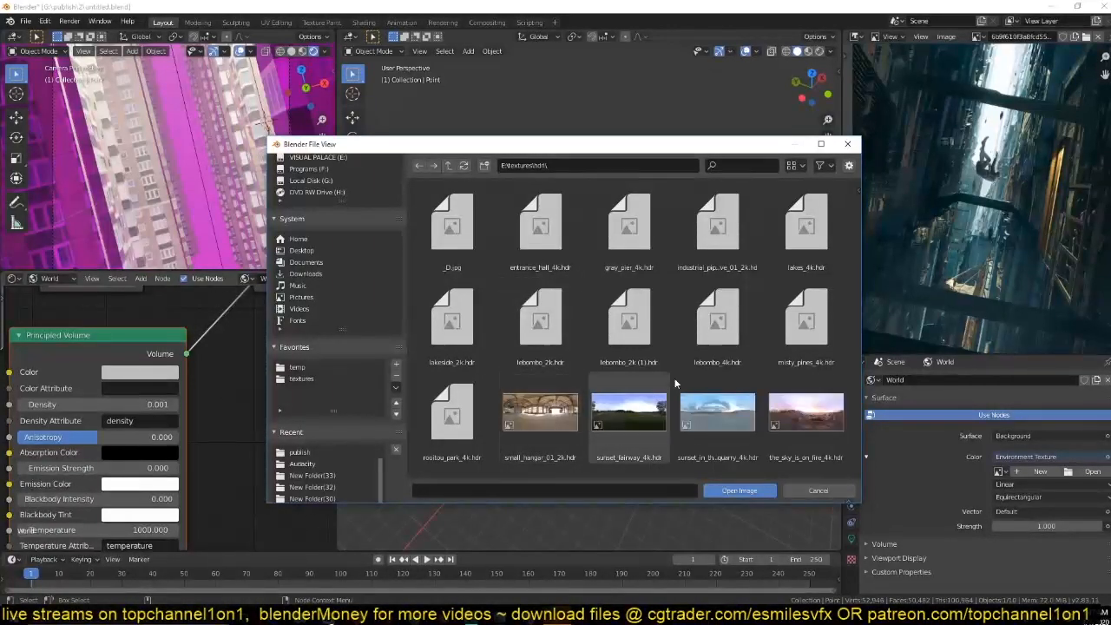
click(709, 418)
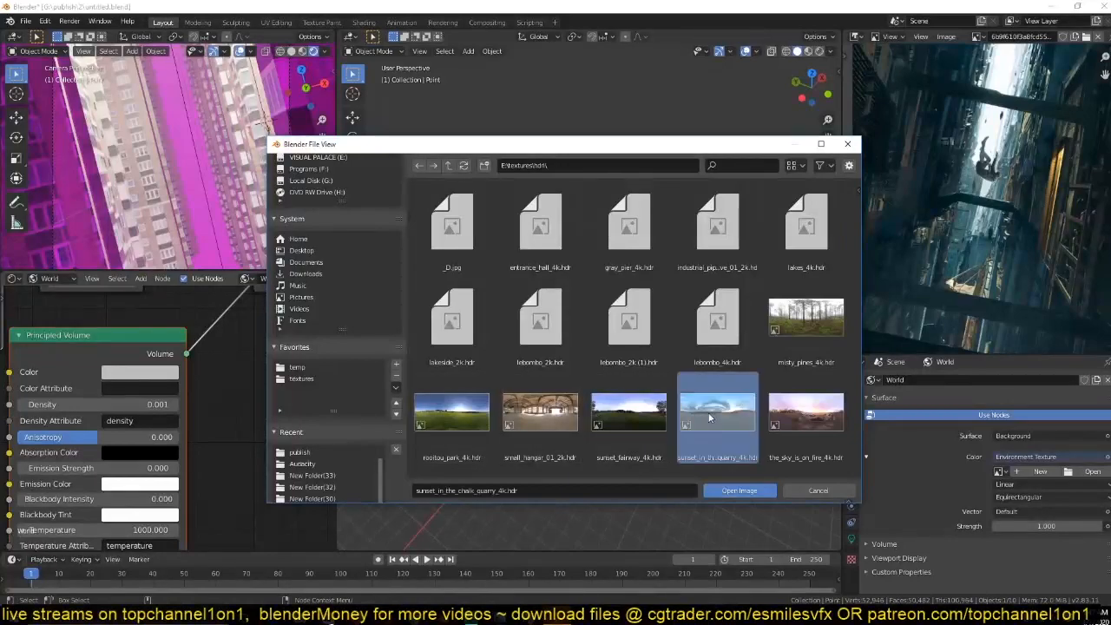
click(728, 492)
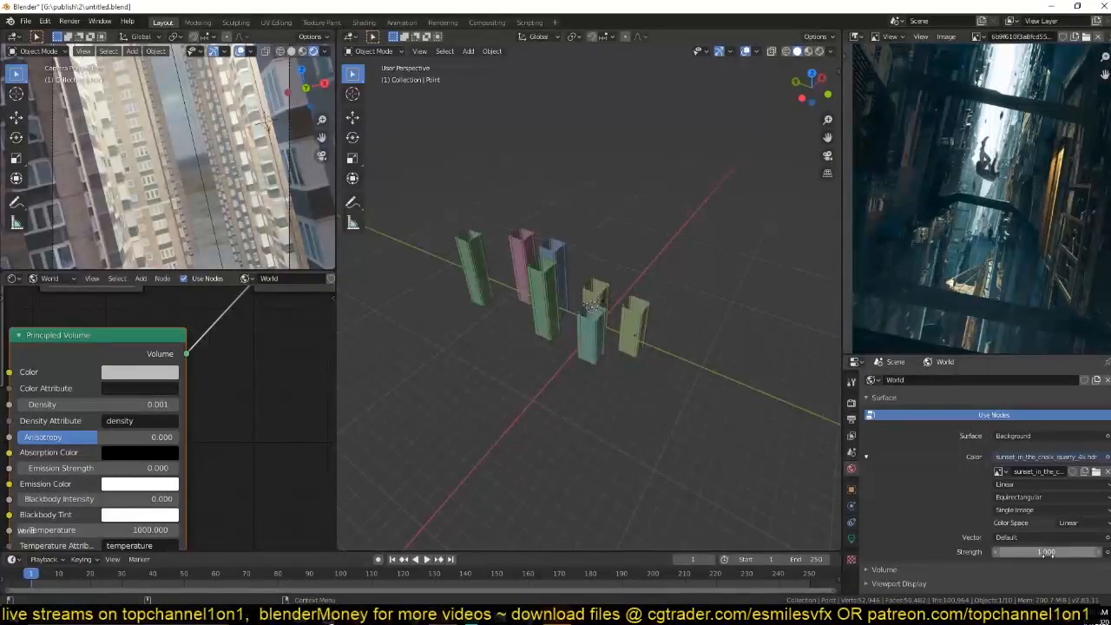
text(1)
key(Return)
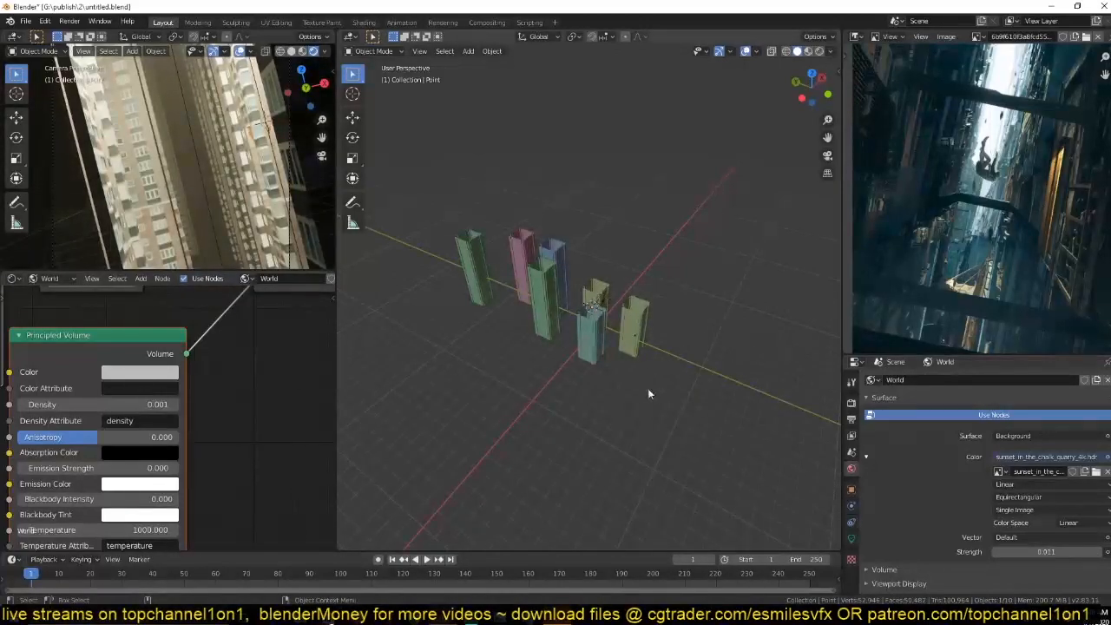
Select the area light beside the buildings and set its power to 1000 W.
scroll(582, 368, up, 5)
click(549, 328)
click(549, 331)
click(852, 540)
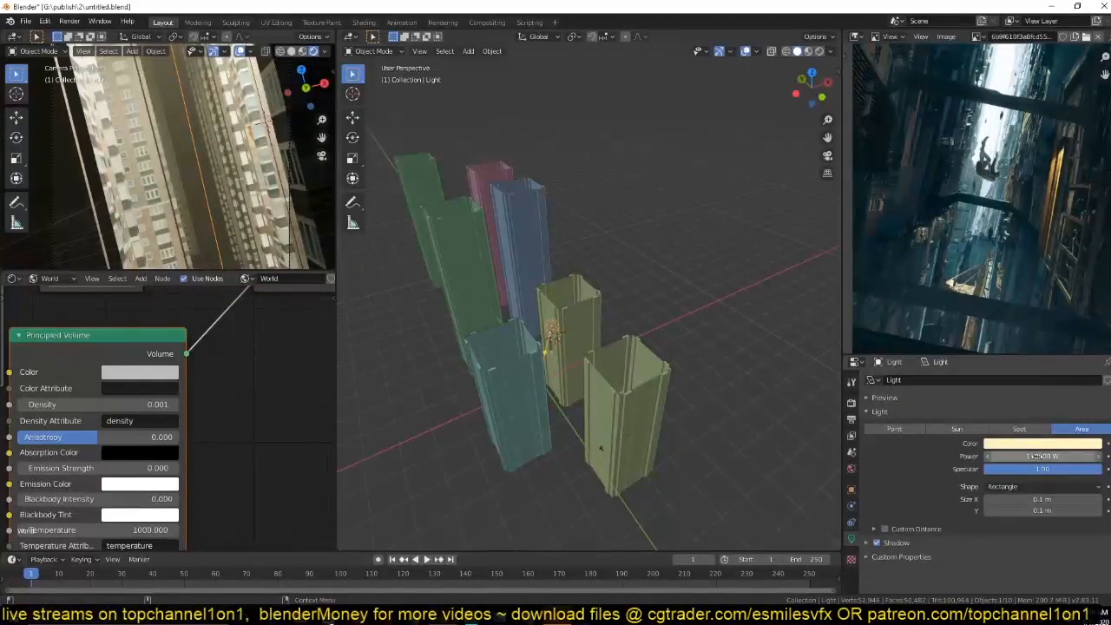
key(Return)
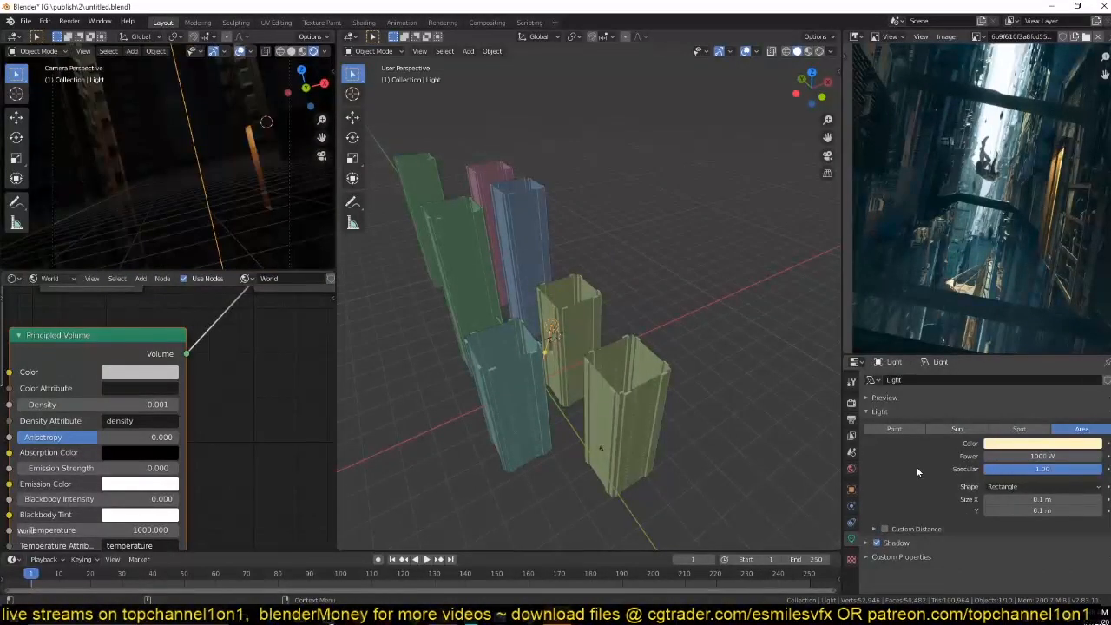
Hide the overlays in the rendered viewport and fit the view to the camera frame.
click(513, 191)
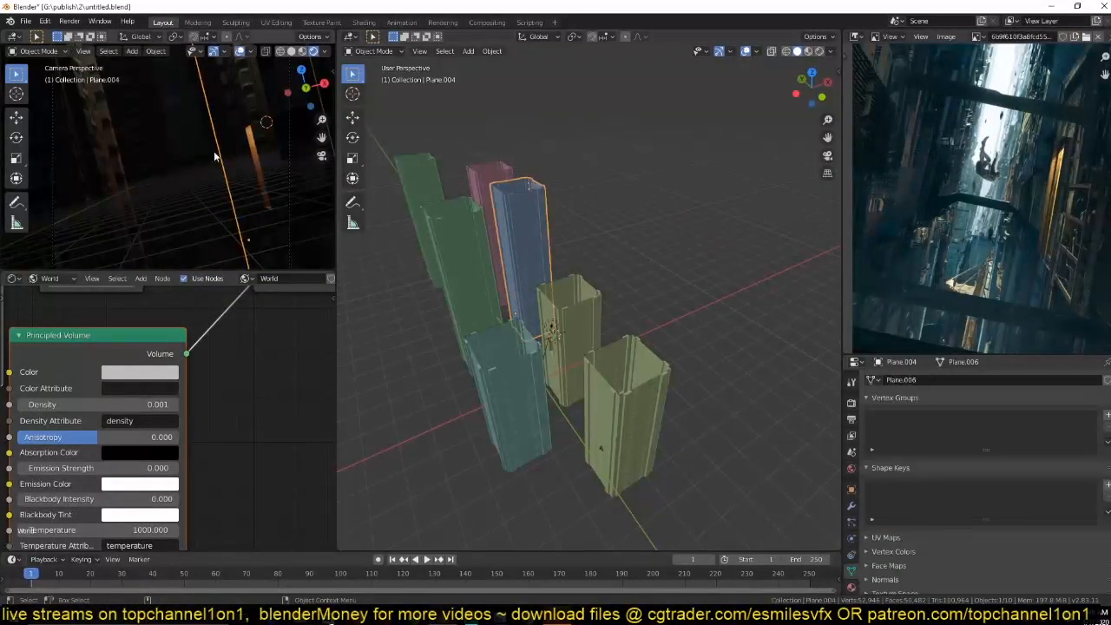
shift+middle_drag(256, 162, 237, 171)
scroll(231, 141, down, 1)
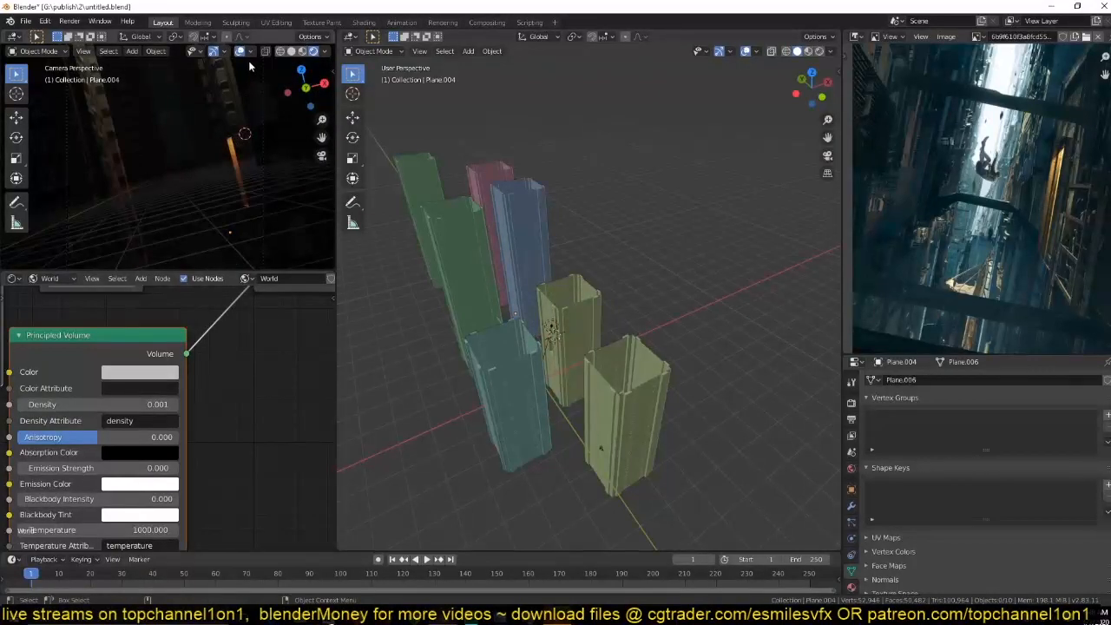
click(239, 51)
key(KP_0)
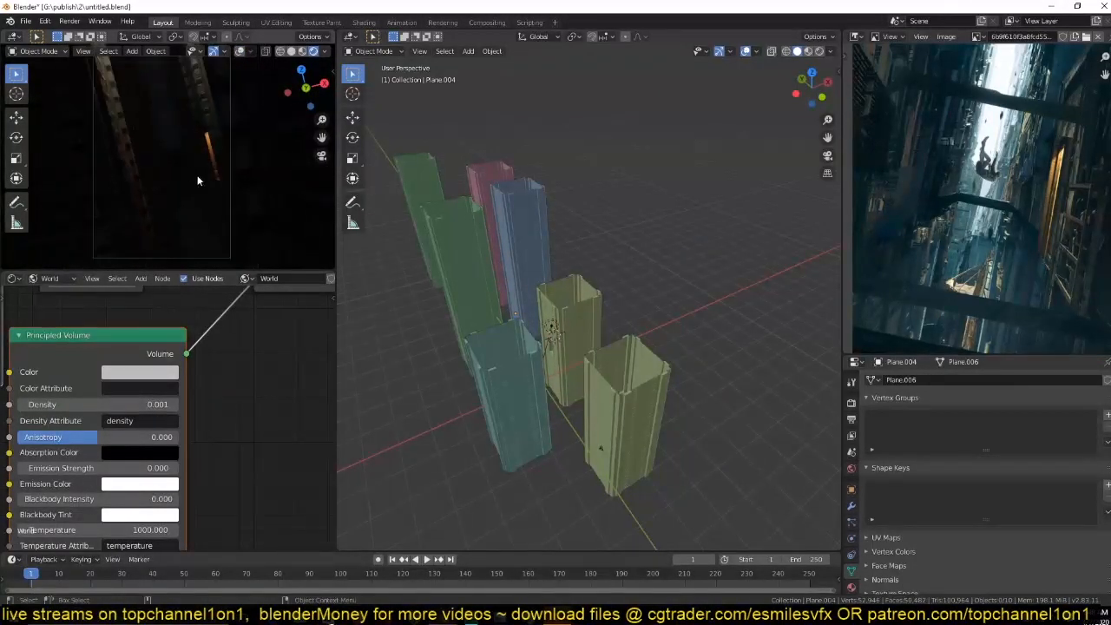
Select the four buildings of the row on the positive X side from the top view.
middle_drag(486, 275, 464, 280)
scroll(494, 259, up, 2)
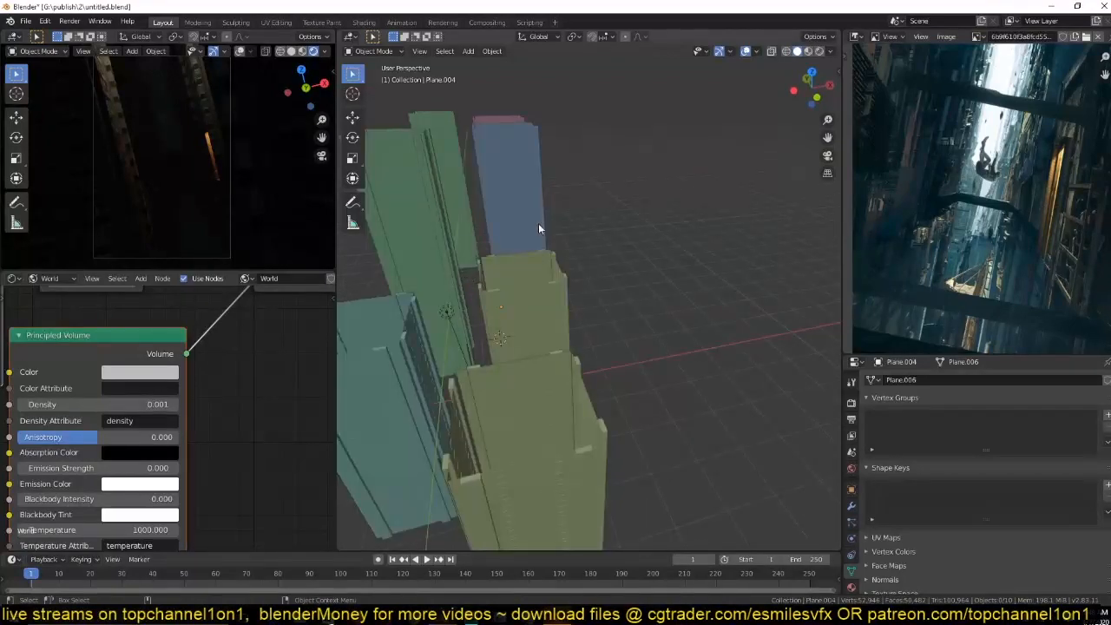
middle_drag(543, 224, 509, 262)
click(427, 347)
scroll(487, 302, down, 4)
middle_drag(486, 302, 525, 269)
key(KP_7)
drag(564, 152, 620, 493)
key(g)
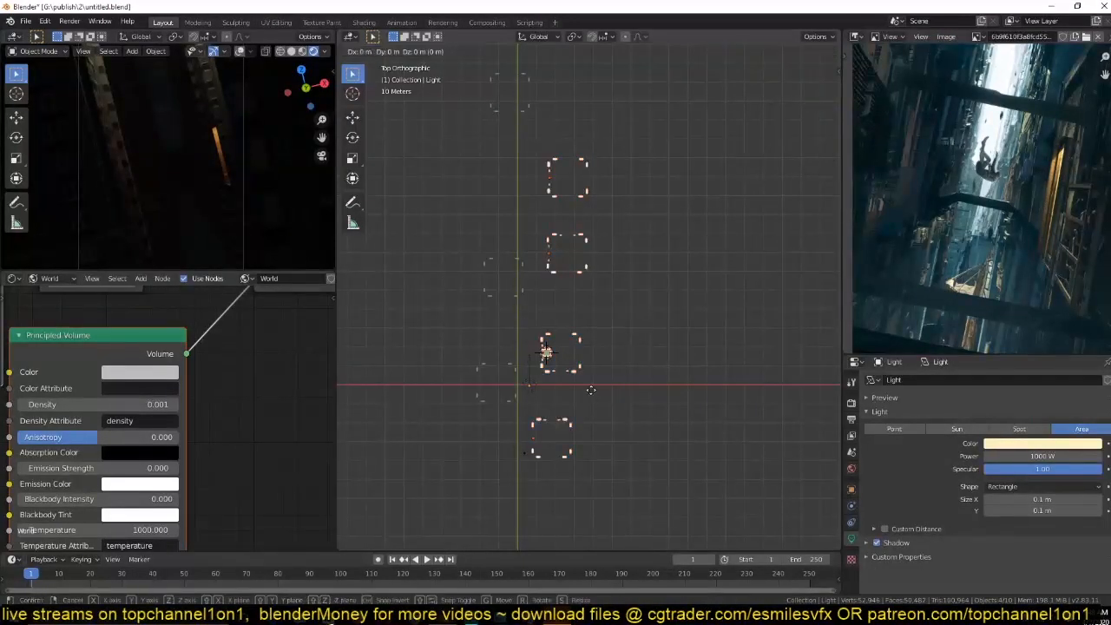
key(x)
right_click(603, 388)
Add the point light and area light to the four selected buildings and move everything along positive X, widening the gap between the rows.
shift+drag(536, 338, 574, 382)
key(g)
key(x)
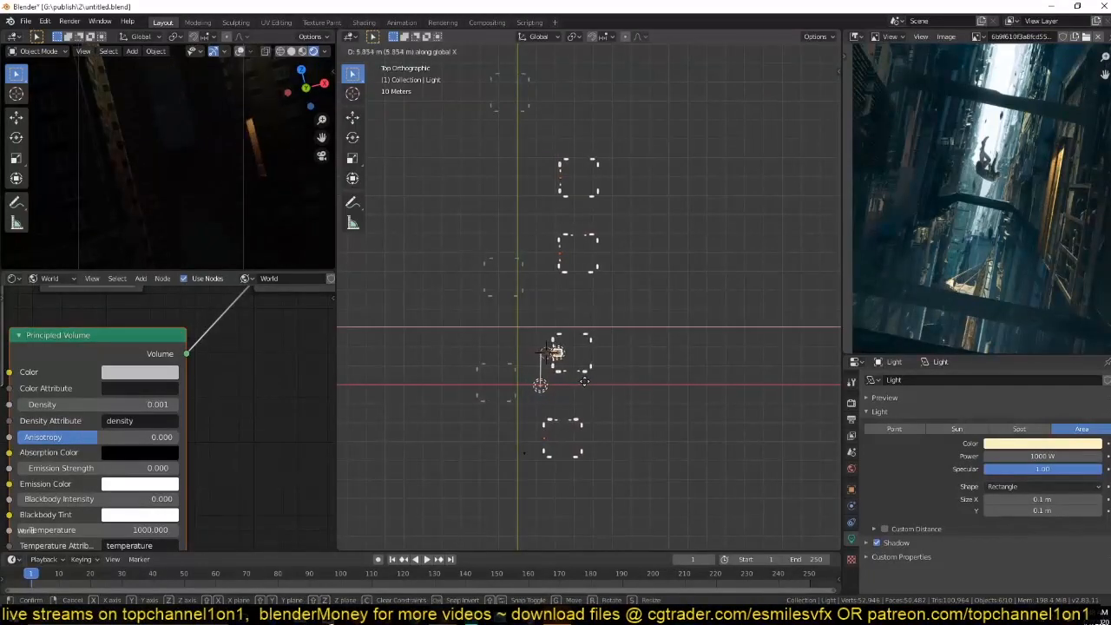
click(591, 382)
click(228, 205)
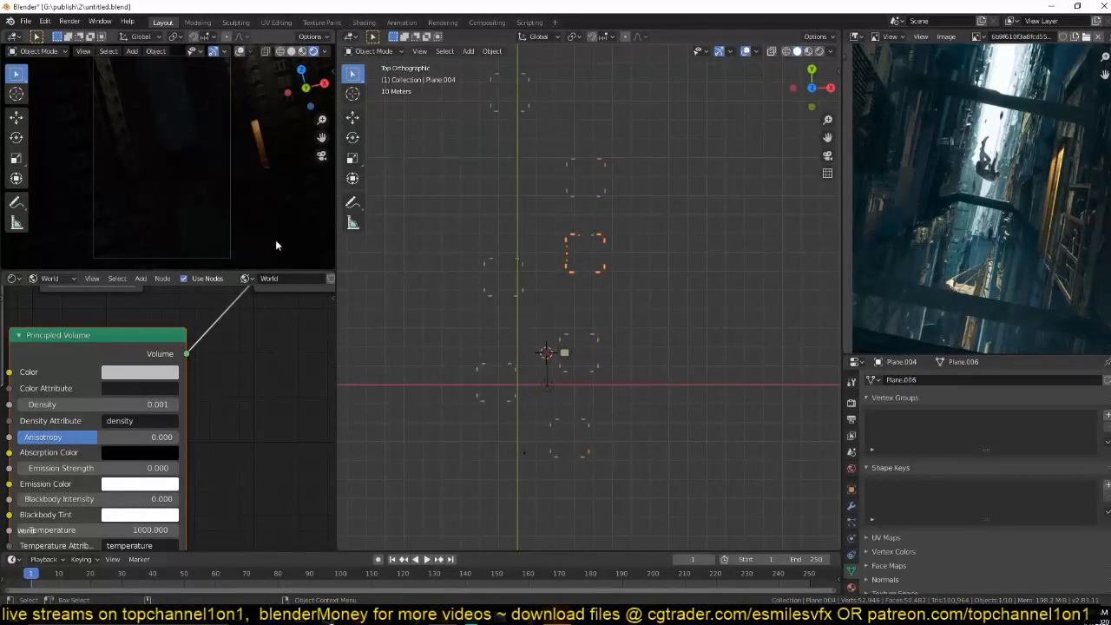
Move the camera slightly toward positive X in the top view and set its focal length to 25 mm.
shift+middle_drag(533, 387, 518, 303)
click(511, 372)
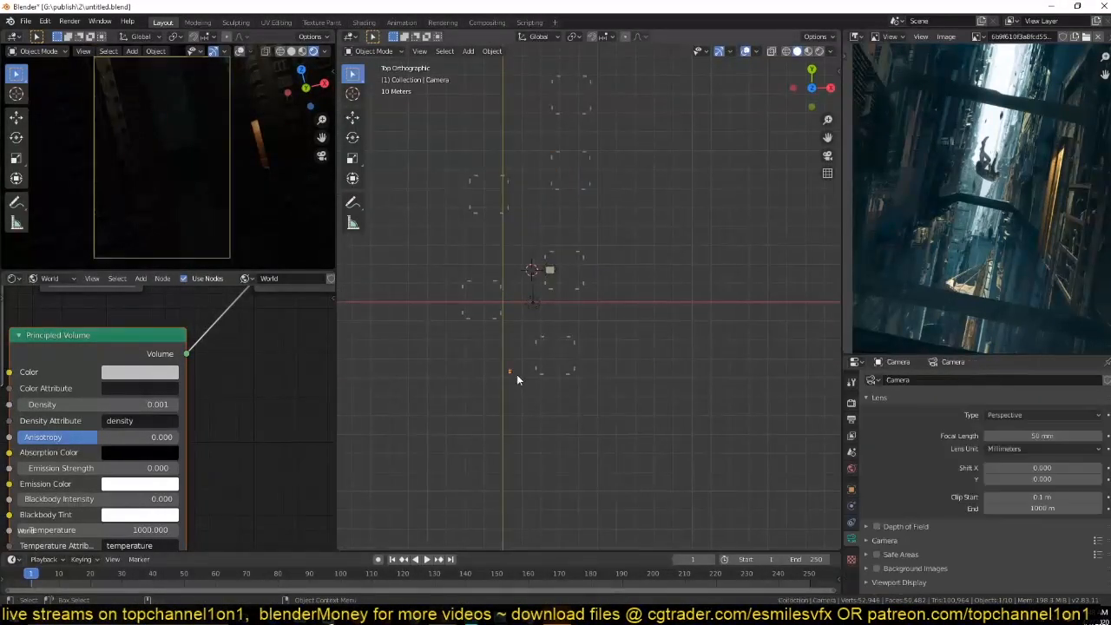
key(g)
click(527, 378)
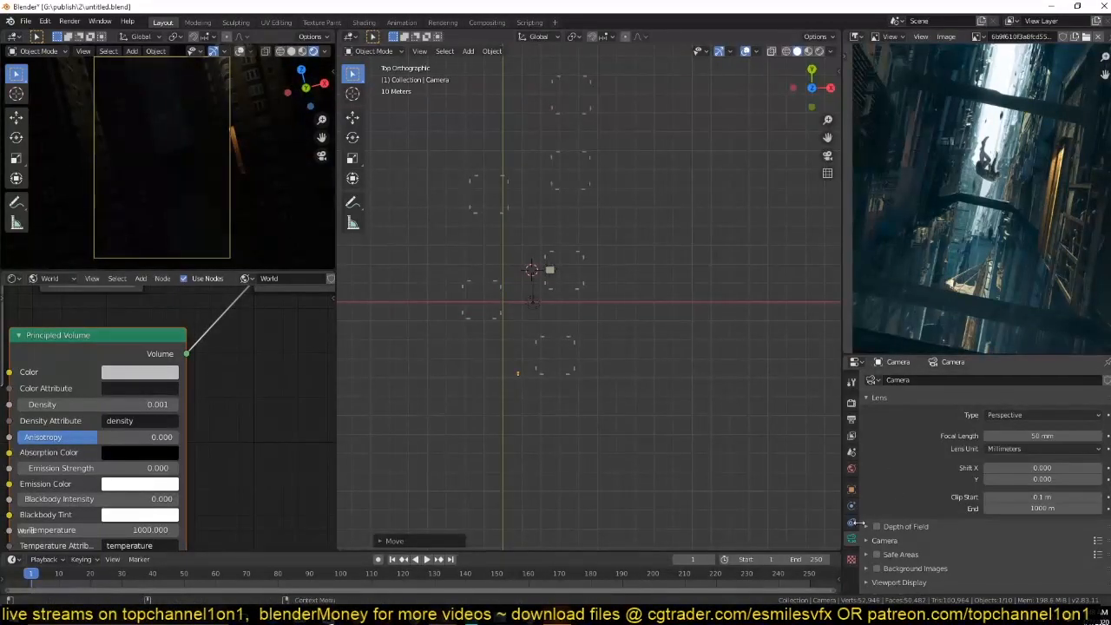
click(1021, 437)
text(25)
key(Return)
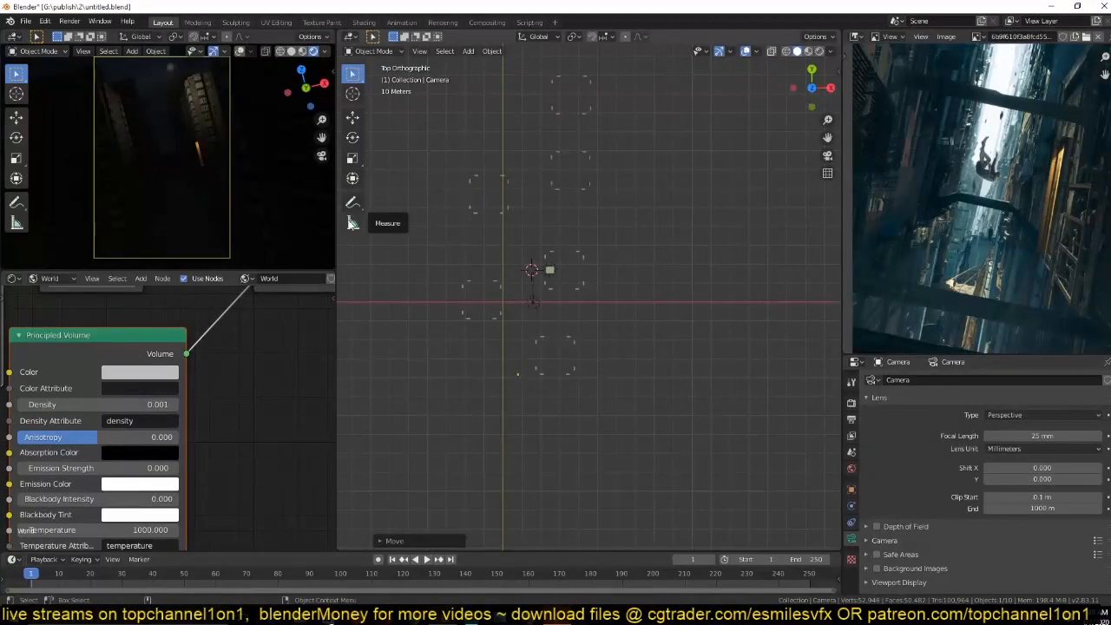
Move the camera further to reframe the glowing recess within the shot.
key(g)
click(356, 235)
key(g)
click(280, 214)
Add a cube in the wireframe top view, scale it wider than a building, and place it between two buildings of the negative X row.
middle_drag(547, 258, 580, 338)
scroll(589, 294, up, 4)
key(KP_7)
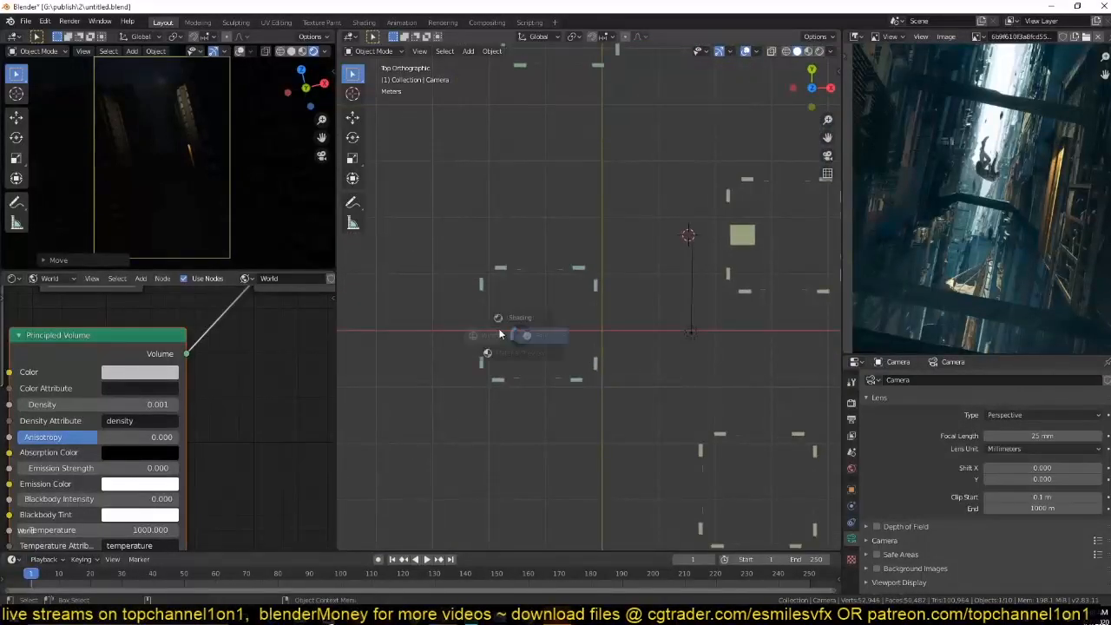
key(shift+a)
mouse_move(529, 57)
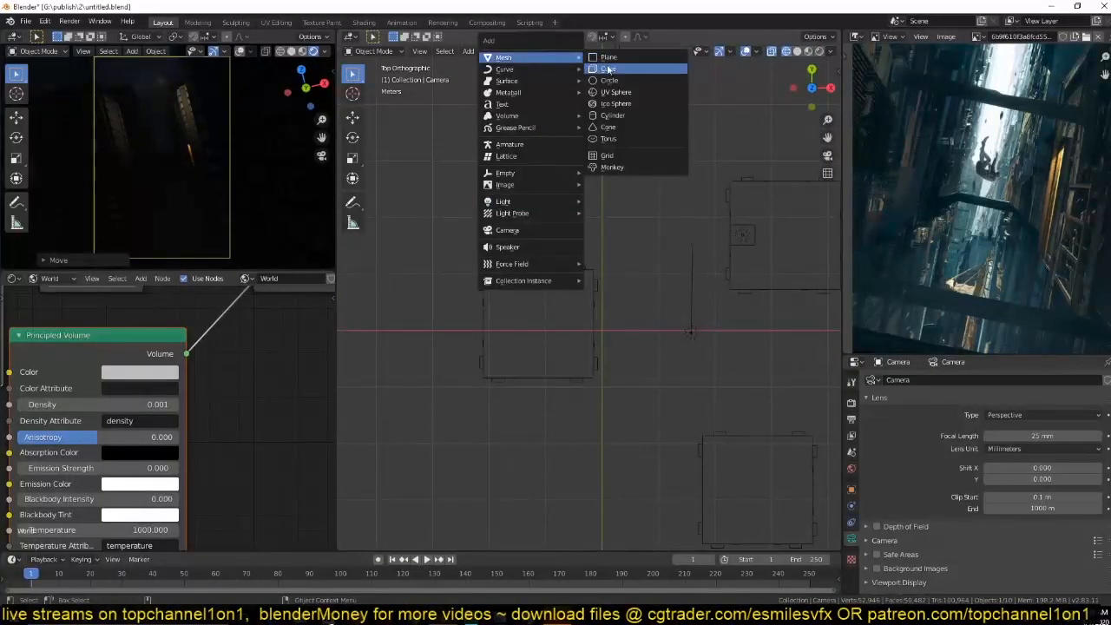
click(608, 69)
key(s)
click(397, 218)
key(g)
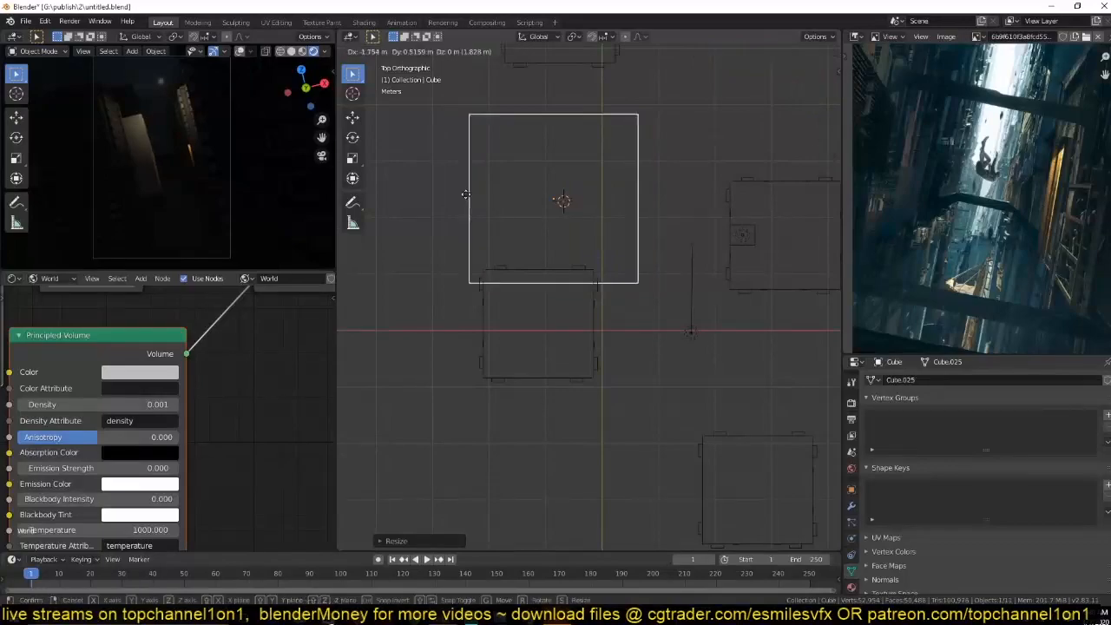
click(464, 171)
Stretch the new cube into a tall block by moving its bottom face down along Z, working in solid shading.
middle_drag(422, 194, 637, 259)
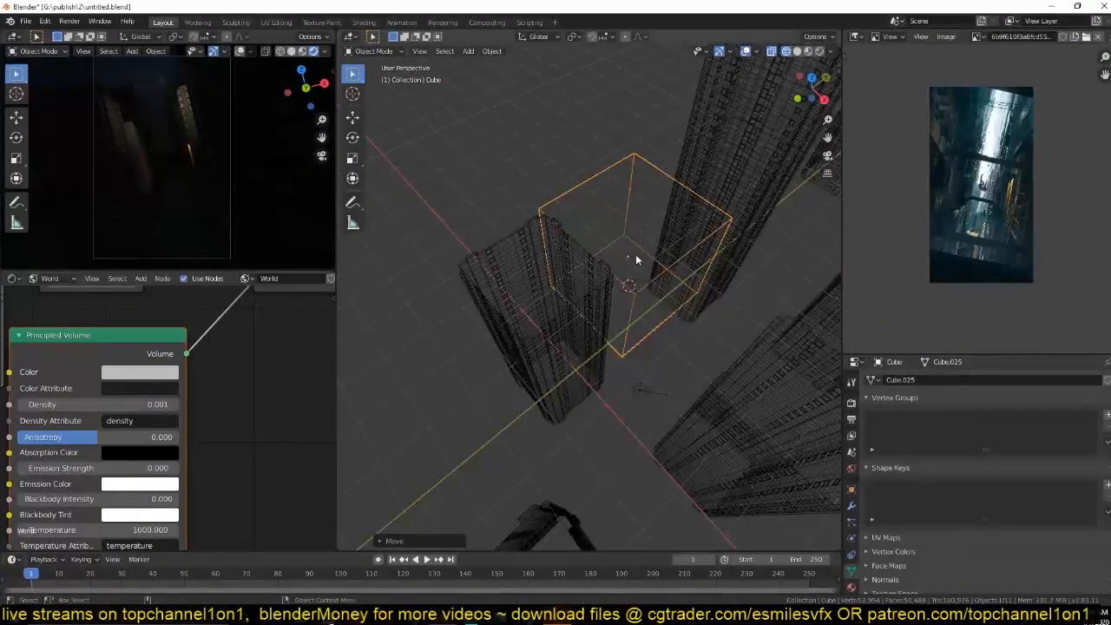
scroll(954, 211, up, 4)
middle_drag(807, 260, 619, 223)
key(a)
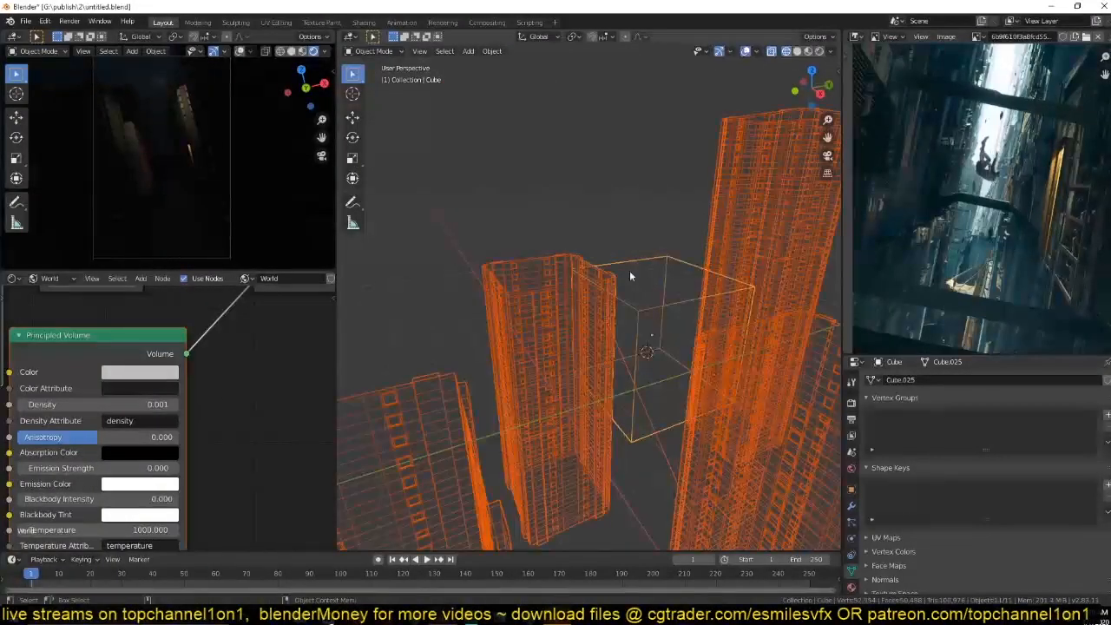
key(shift+z)
click(650, 292)
key(Tab)
mouse_move(659, 404)
middle_down()
mouse_move(658, 422)
mouse_move(679, 338)
middle_up()
click(679, 339)
key(g)
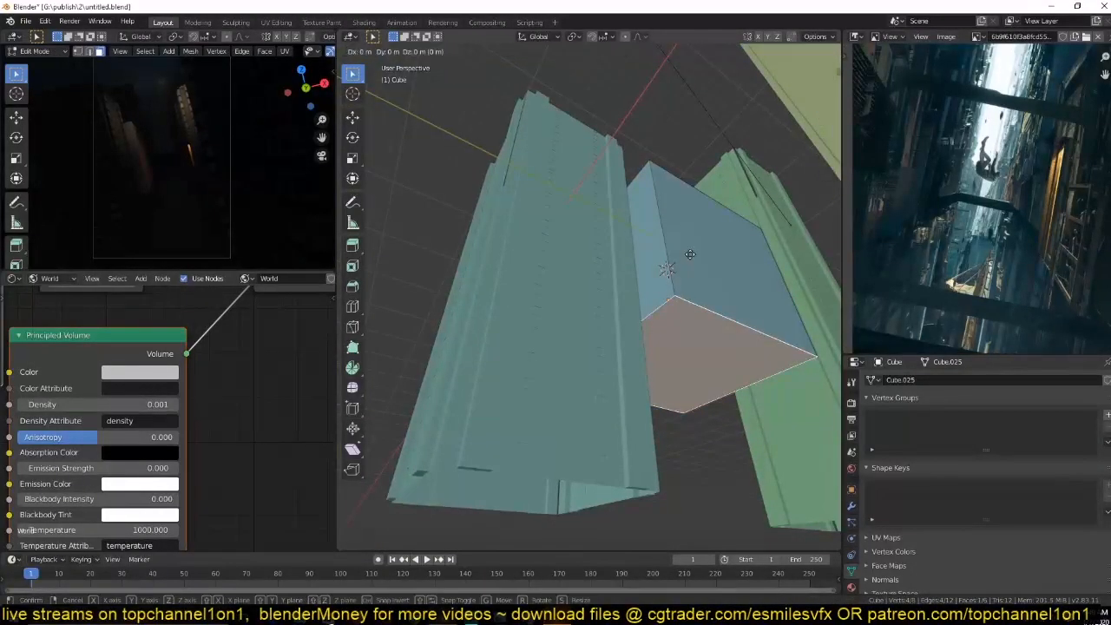
key(z)
click(697, 378)
key(Tab)
Add a Bevel modifier to the tall block, apply the block's scale, and set the bevel offset to 4.55 m.
click(851, 490)
click(852, 506)
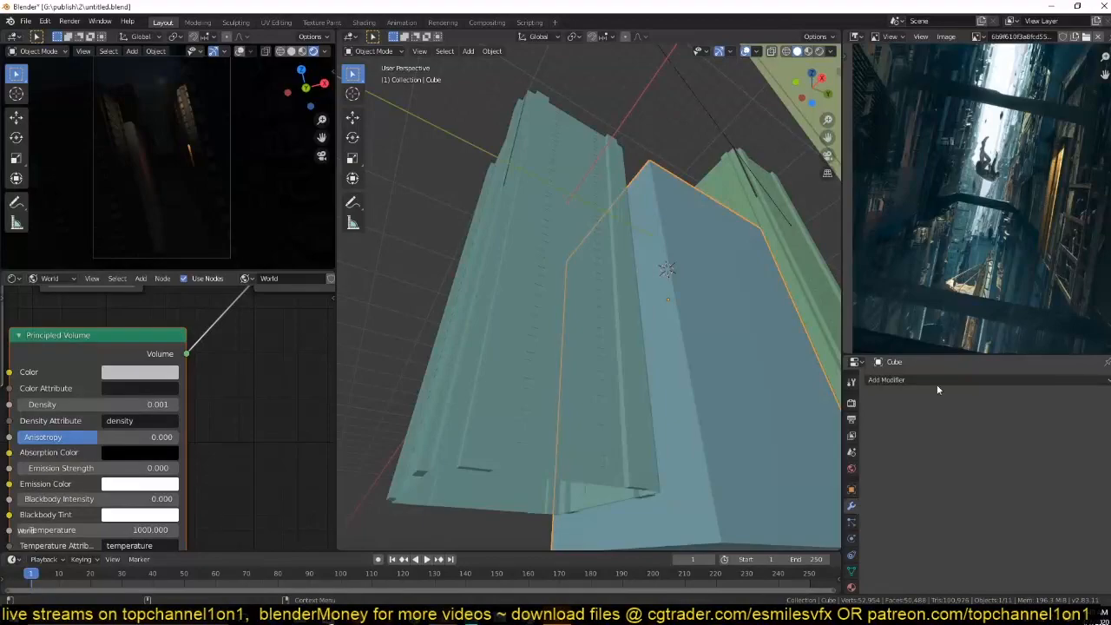
click(937, 388)
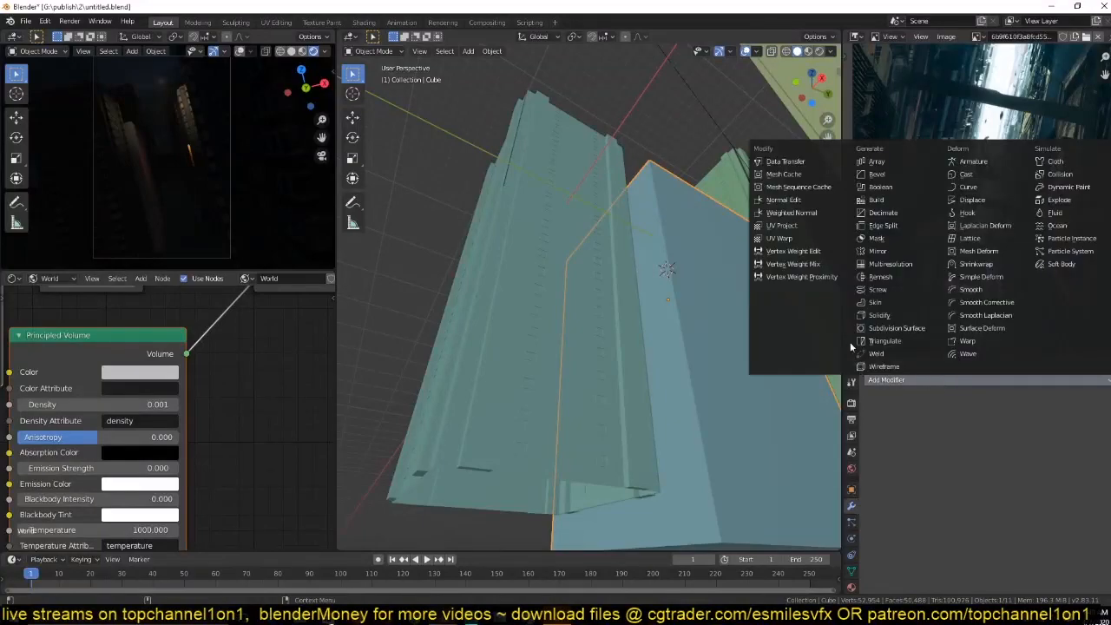
click(890, 174)
middle_drag(714, 227, 703, 318)
key(ctrl+a)
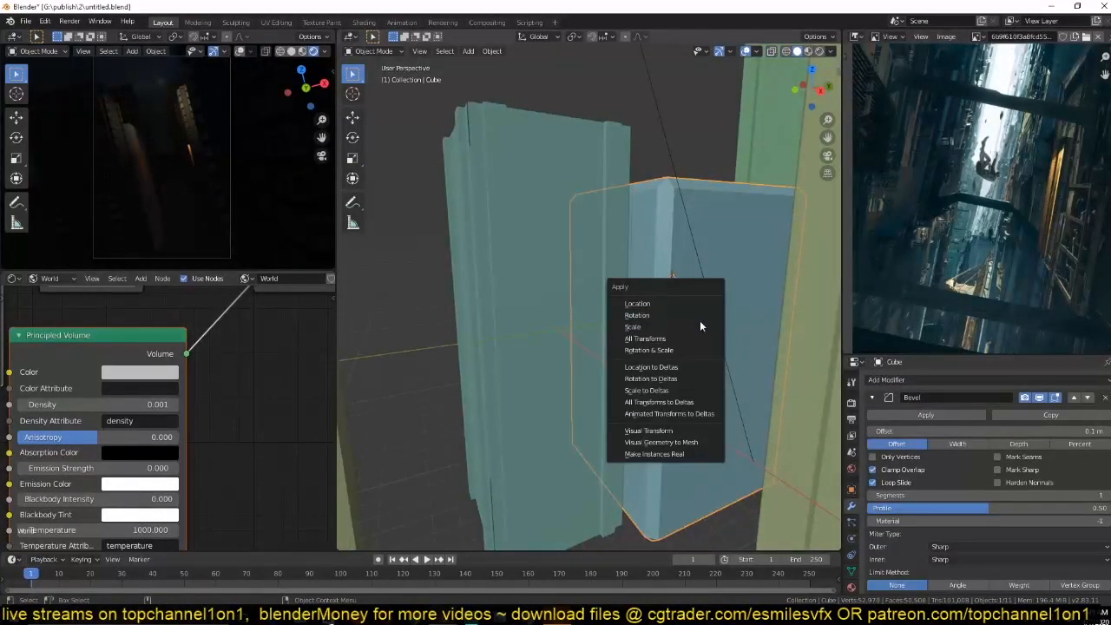
click(701, 325)
drag(986, 429, 1064, 429)
Add a second Bevel modifier to the block with a 0.1 m offset and enable Harden Normals on it.
middle_drag(574, 197, 581, 141)
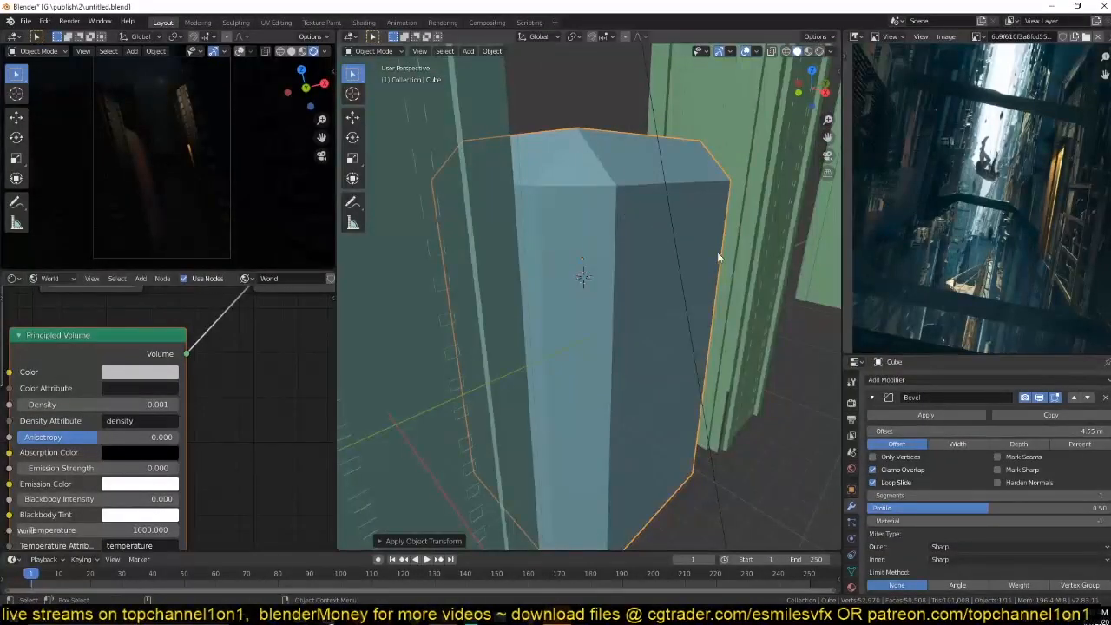
click(873, 398)
click(955, 381)
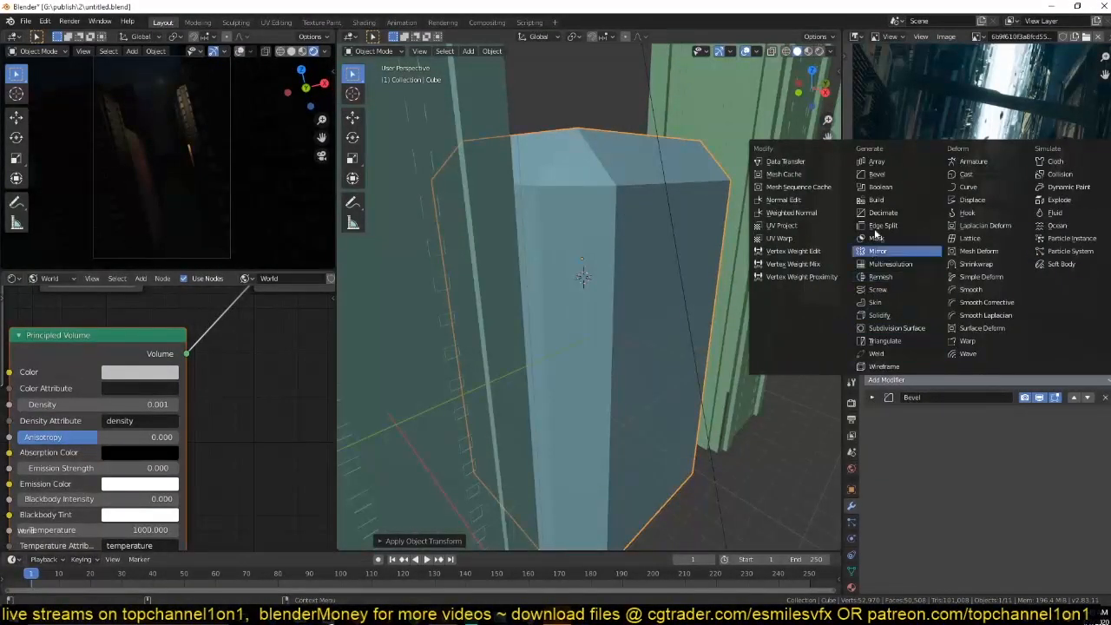
click(888, 174)
scroll(639, 218, up, 5)
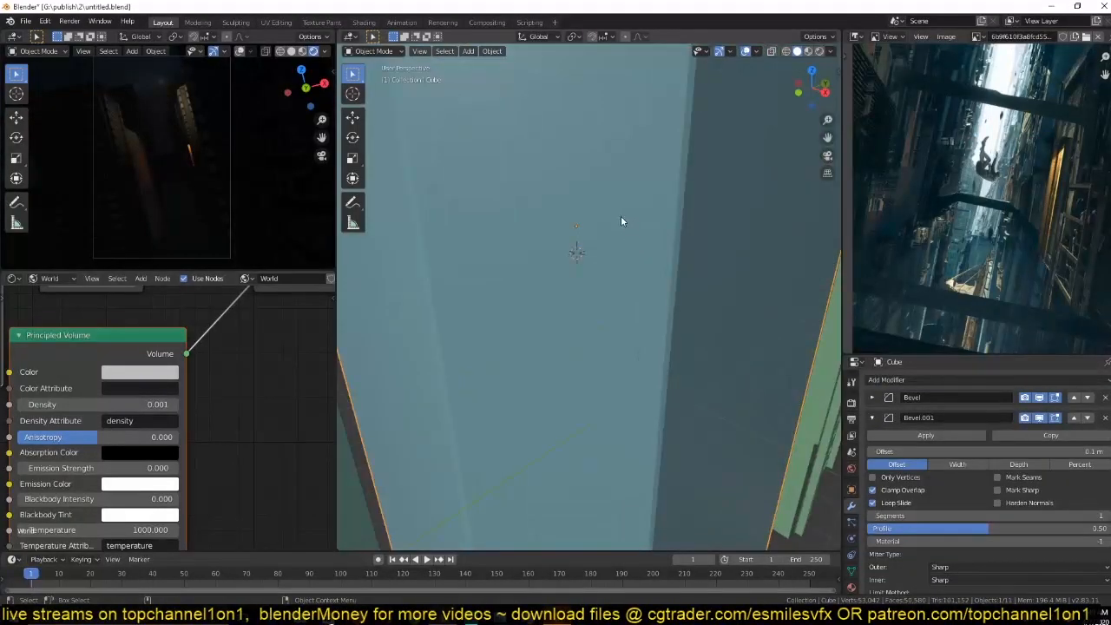
scroll(616, 226, down, 5)
scroll(619, 287, up, 5)
scroll(643, 215, down, 2)
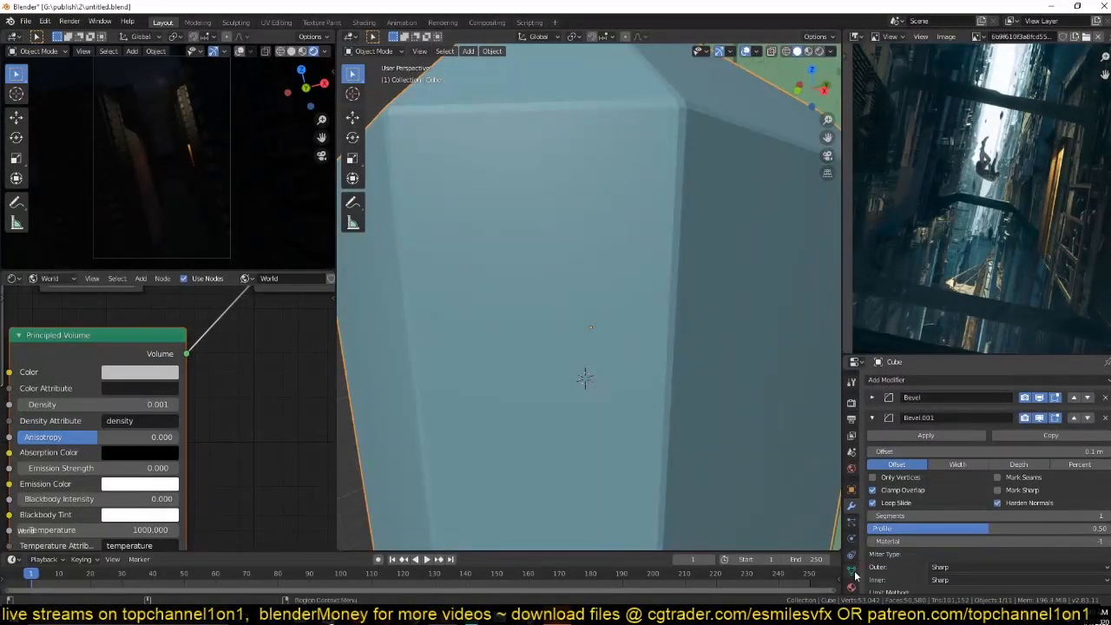
Enable Auto Smooth at 30° for the block's normals and turn on Harden Normals in the first Bevel modifier.
click(852, 572)
click(897, 575)
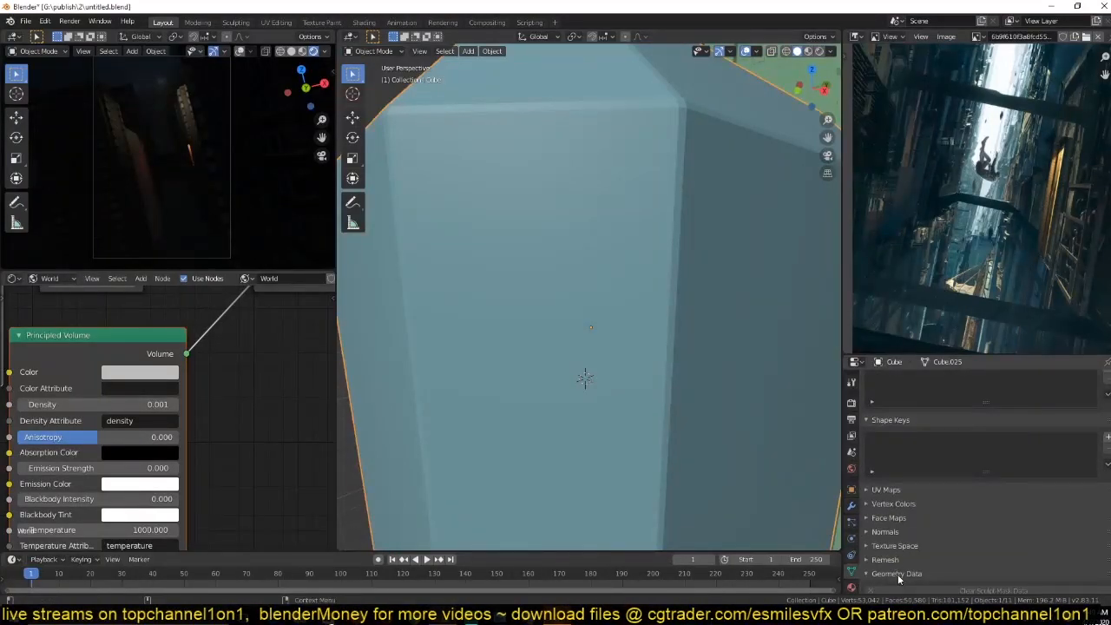
click(894, 533)
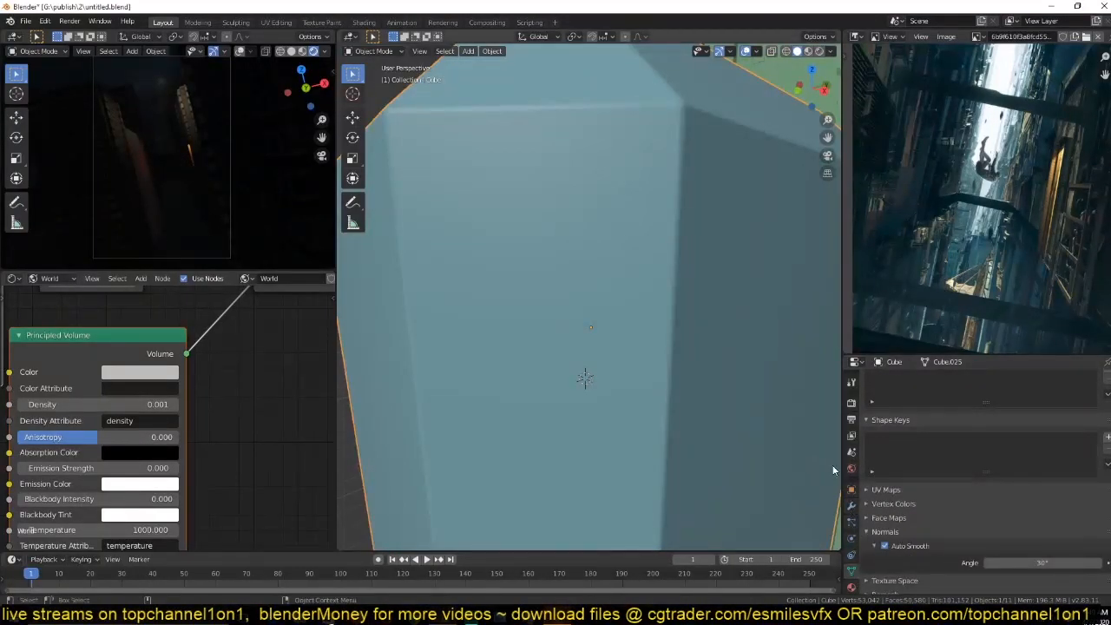
click(851, 505)
key(ctrl+z)
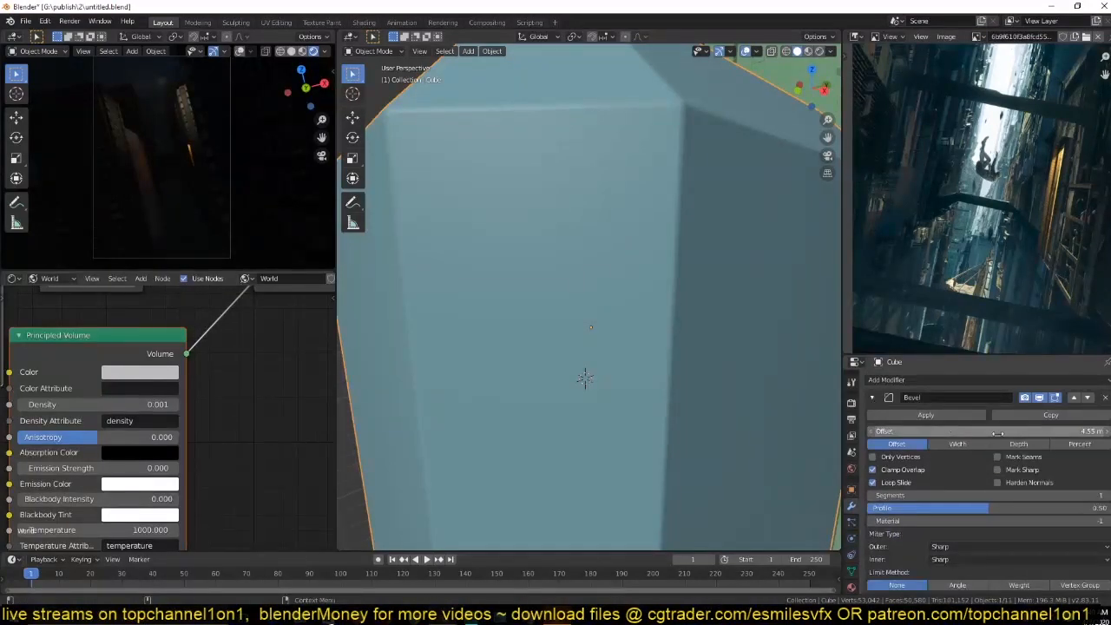
Inset the block's top face by about 5.4 m and extrude it upward into a narrower upper tower section.
scroll(628, 315, down, 5)
middle_drag(628, 315, 619, 382)
key(Tab)
click(627, 261)
scroll(617, 301, down, 4)
right_click(710, 273)
key(i)
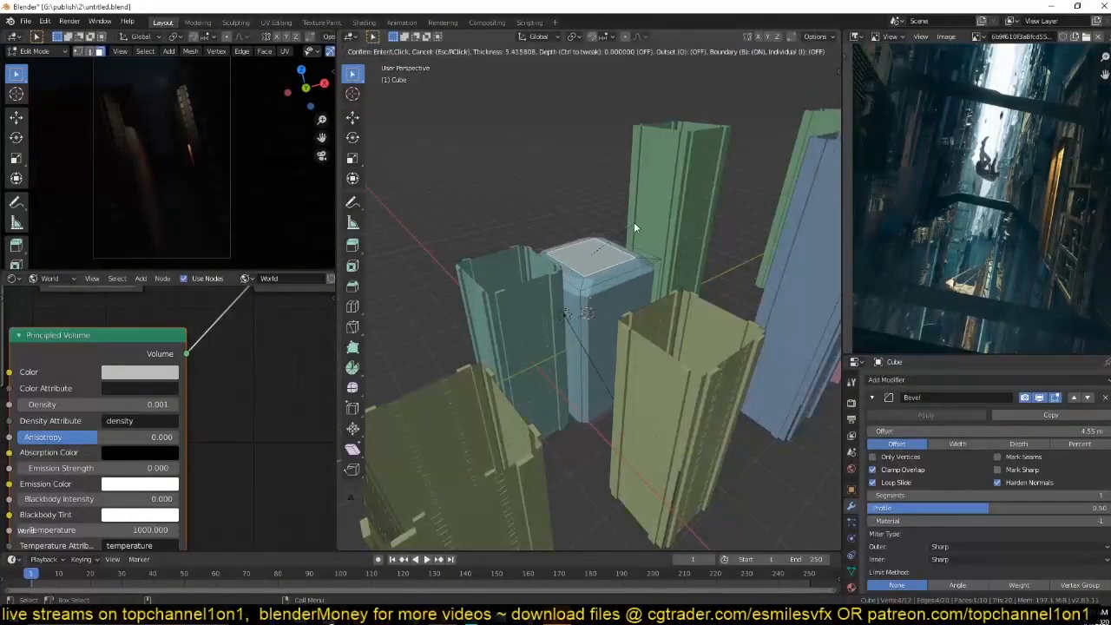
click(632, 223)
key(e)
click(651, 72)
middle_drag(651, 71, 552, 128)
Move the upper section's positive Y side face to line up with the base, and adjust the section along Z.
click(640, 208)
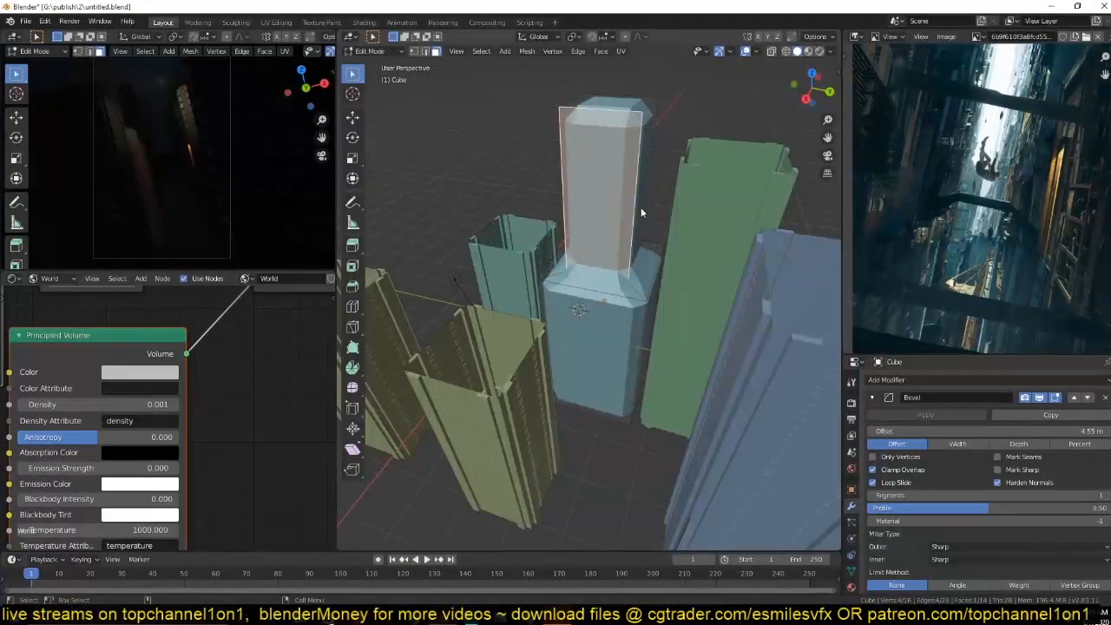
click(650, 212)
key(g)
key(x)
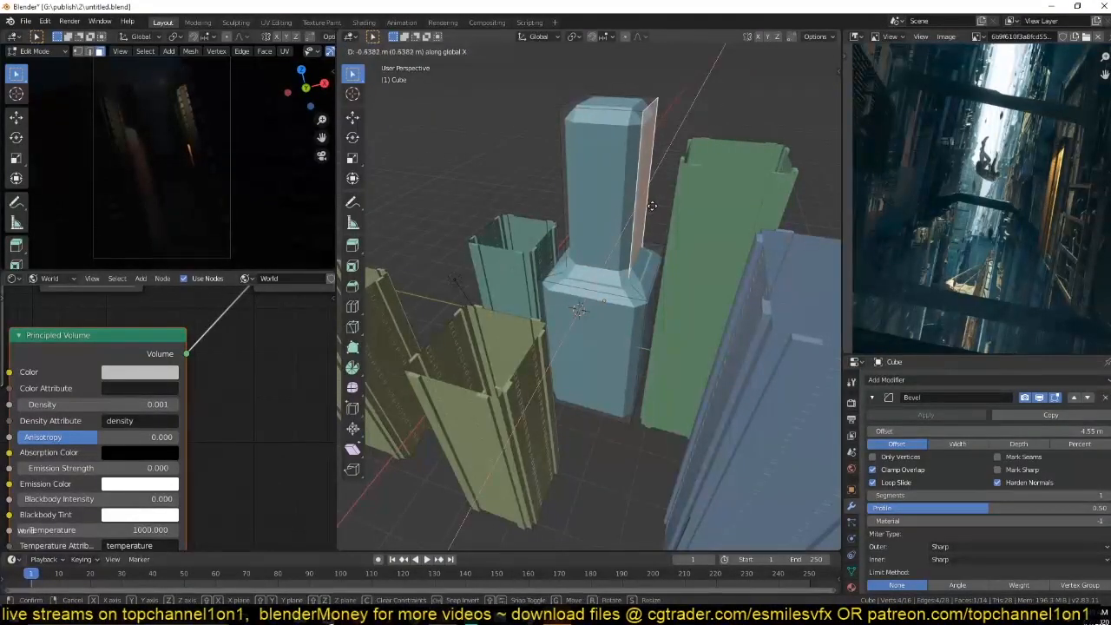
click(656, 178)
shift+middle_drag(656, 178, 639, 272)
click(634, 244)
key(g)
key(z)
click(649, 232)
Add one vertical and one horizontal centred loop cut to the tower's upper section.
key(ctrl+r)
click(645, 360)
right_click(645, 360)
key(ctrl+r)
click(670, 233)
right_click(670, 229)
middle_drag(669, 228, 691, 288)
alt+click(654, 279)
key(3)
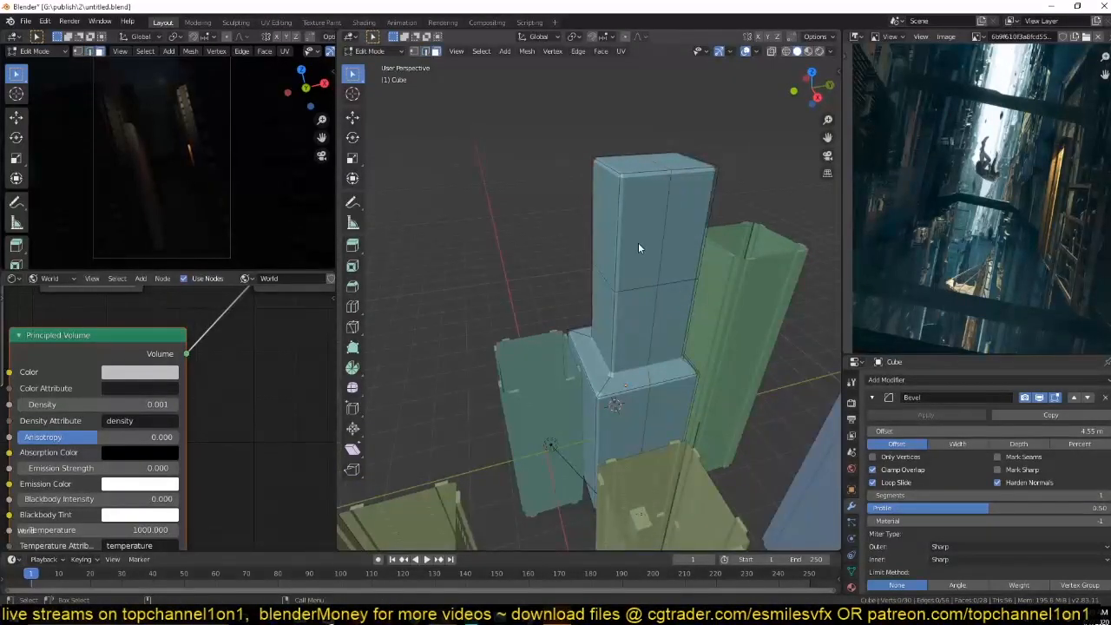
Add a centred vertical loop cut across the adjacent side and bevel the upper section's corner edge above the horizontal cut.
middle_drag(583, 244, 643, 256)
key(ctrl+r)
click(660, 223)
right_click(659, 222)
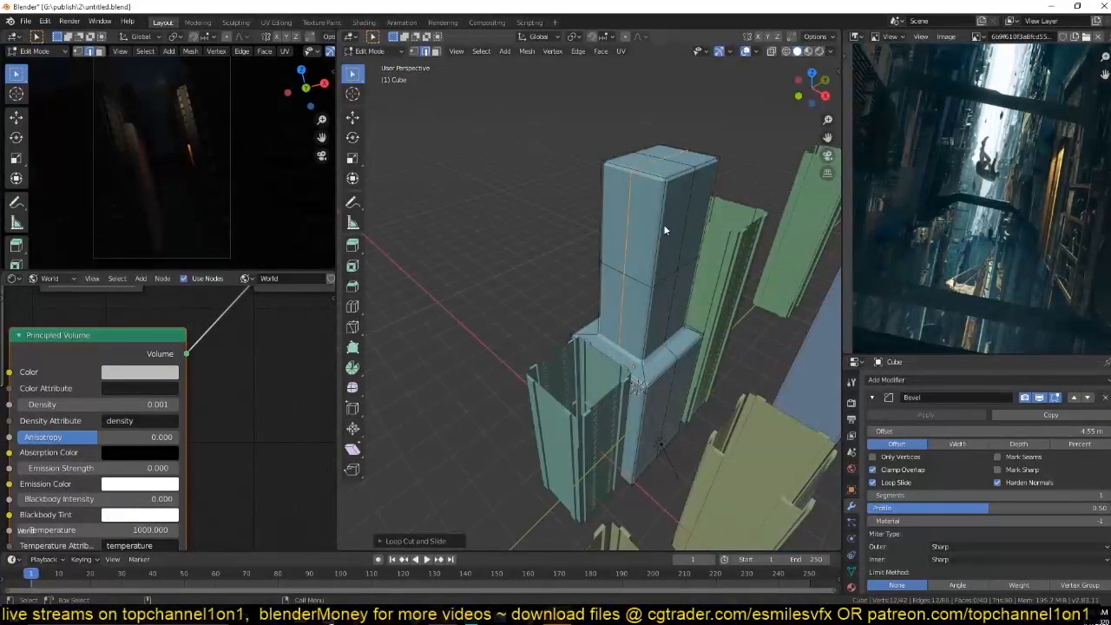
key(ctrl+b)
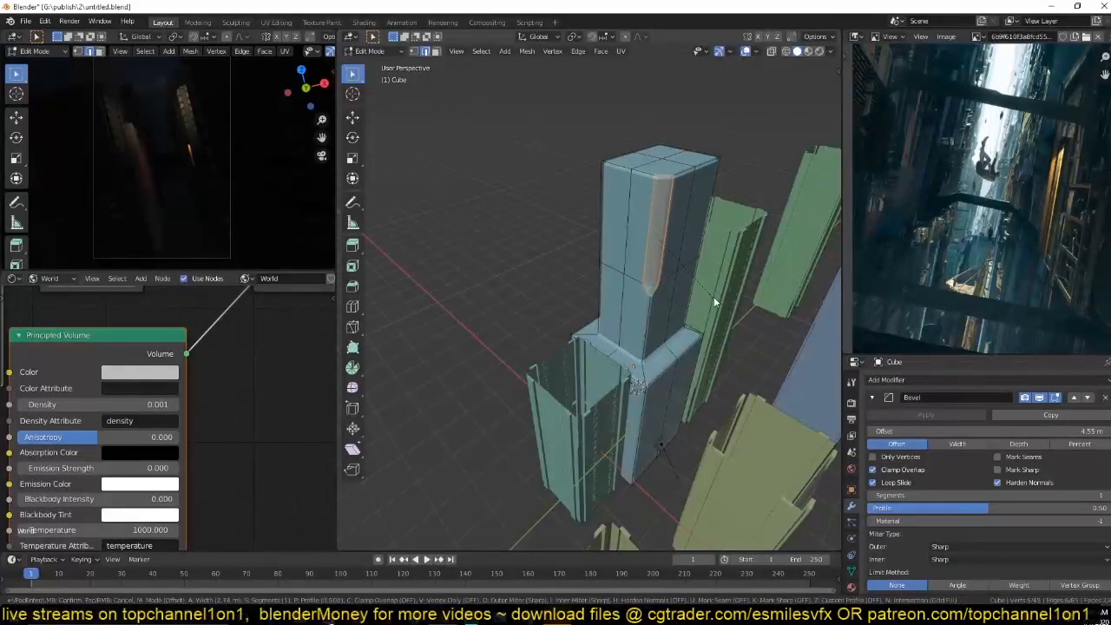
click(729, 308)
middle_drag(729, 306, 612, 305)
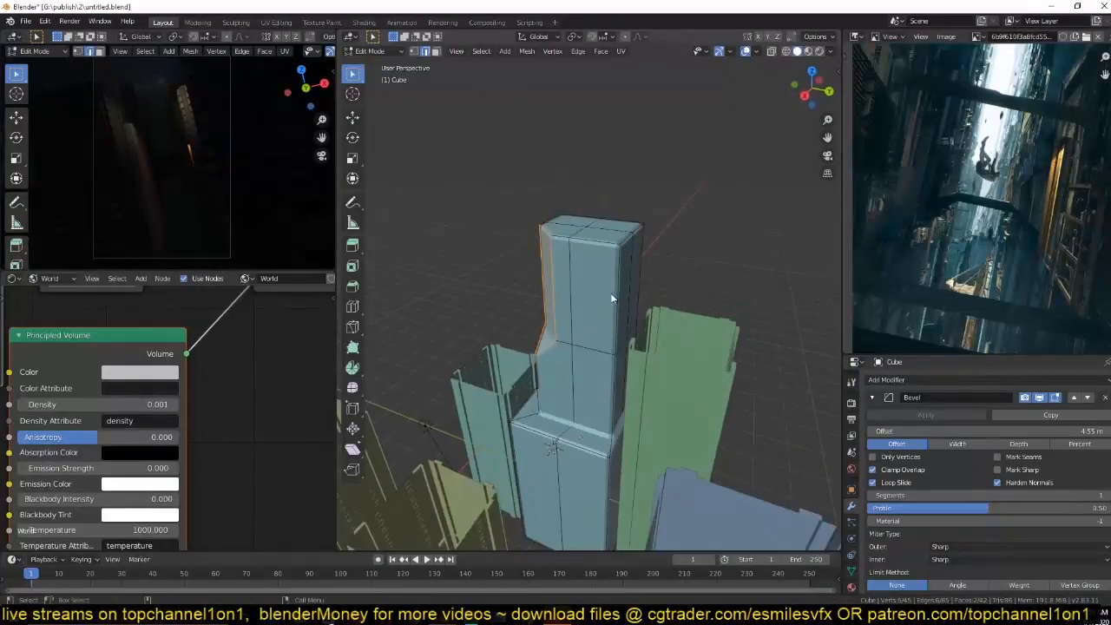
Extrude the tower's top faces upward, and extrude the new section's side faces outward along their normals by about 4.8 m.
click(570, 227)
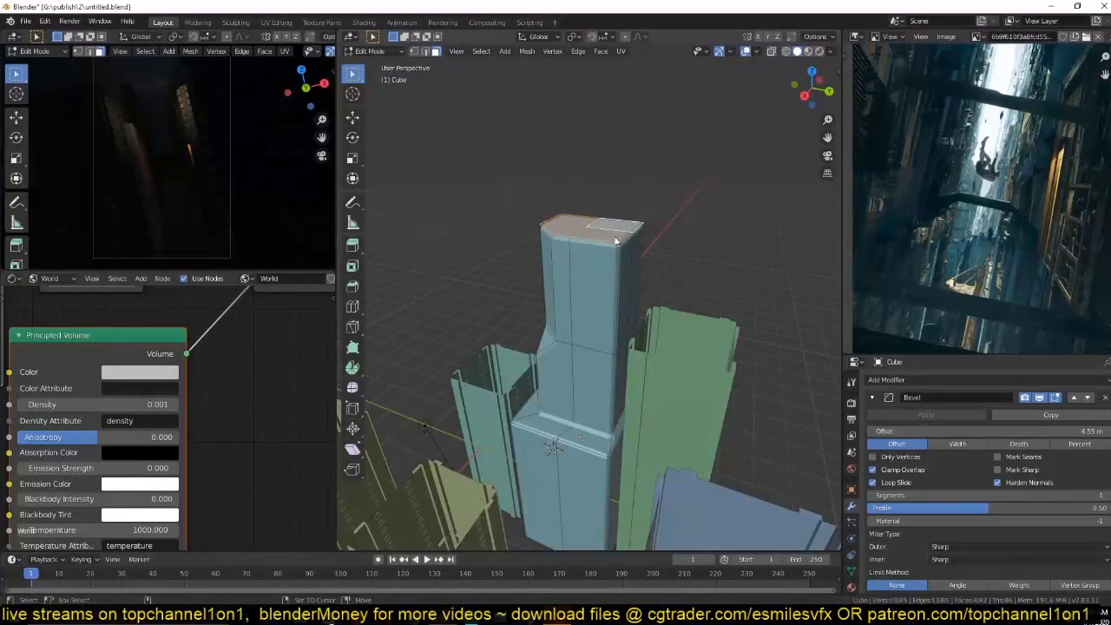
middle_drag(600, 272, 701, 196)
click(615, 217)
ctrl+click(707, 227)
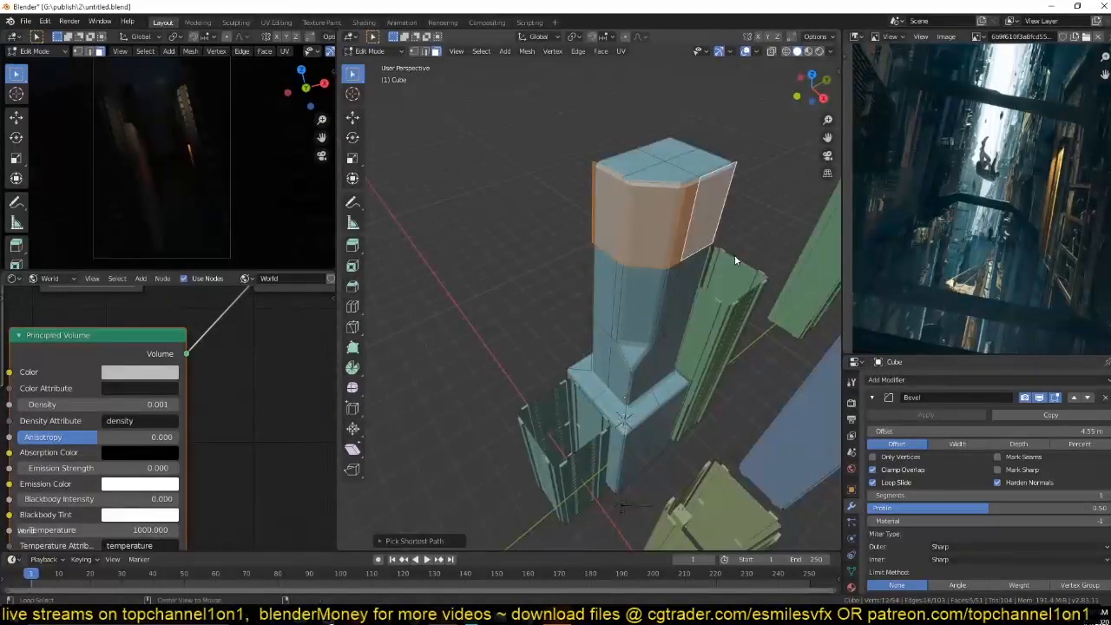
key(alt+e)
click(738, 264)
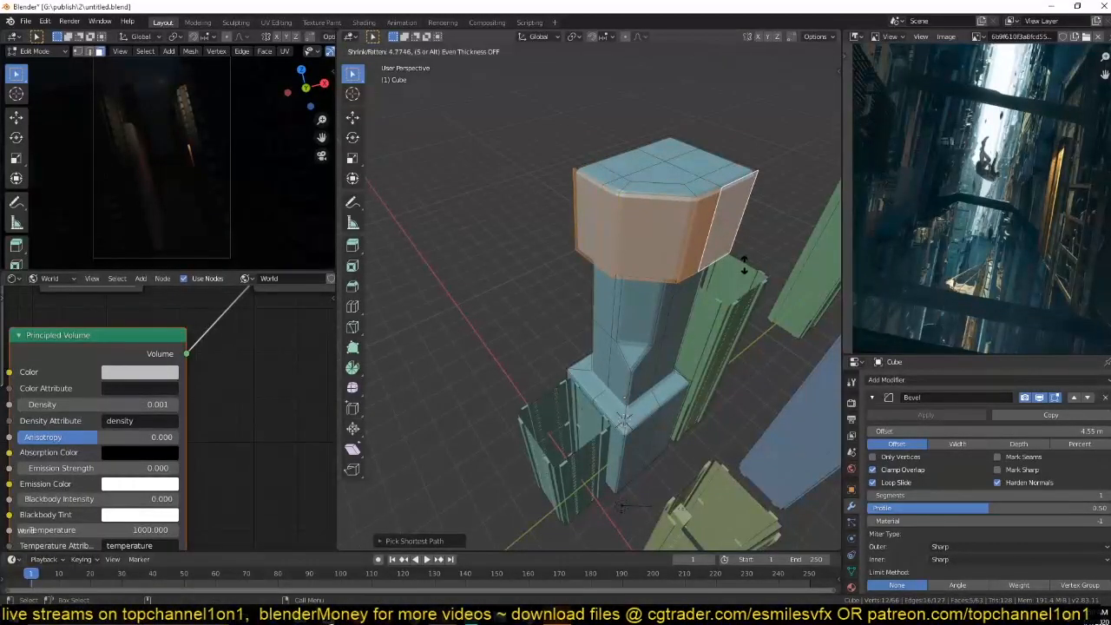
click(744, 261)
middle_drag(744, 262, 721, 237)
scroll(669, 290, up, 5)
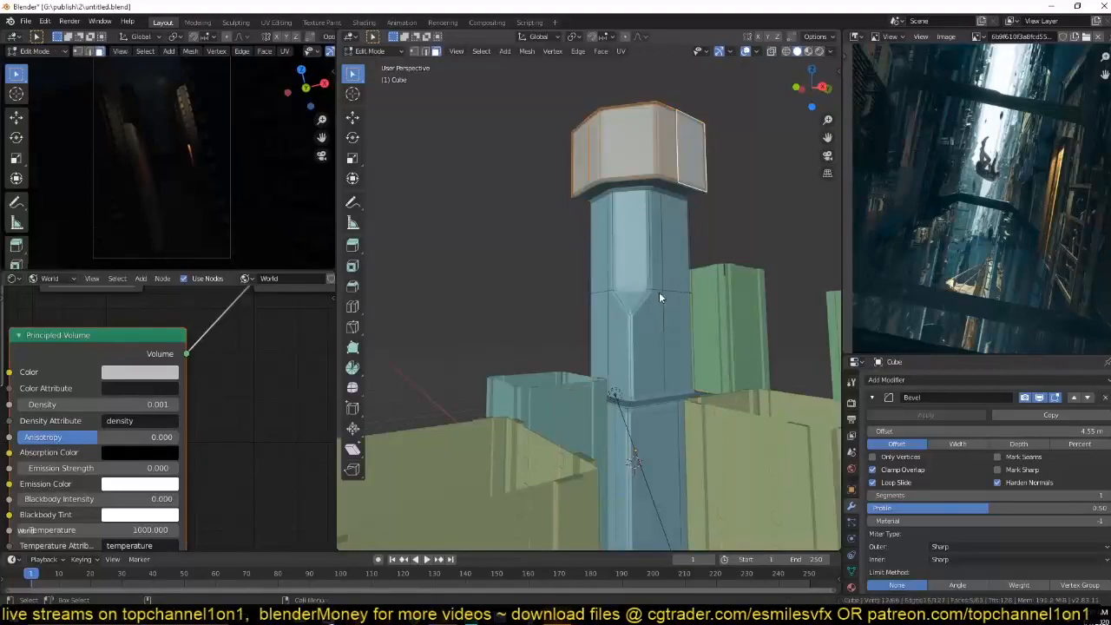
Try to extrude the connected faces running down the tower's positive Y side.
middle_drag(625, 304, 541, 124)
click(513, 121)
click(452, 132)
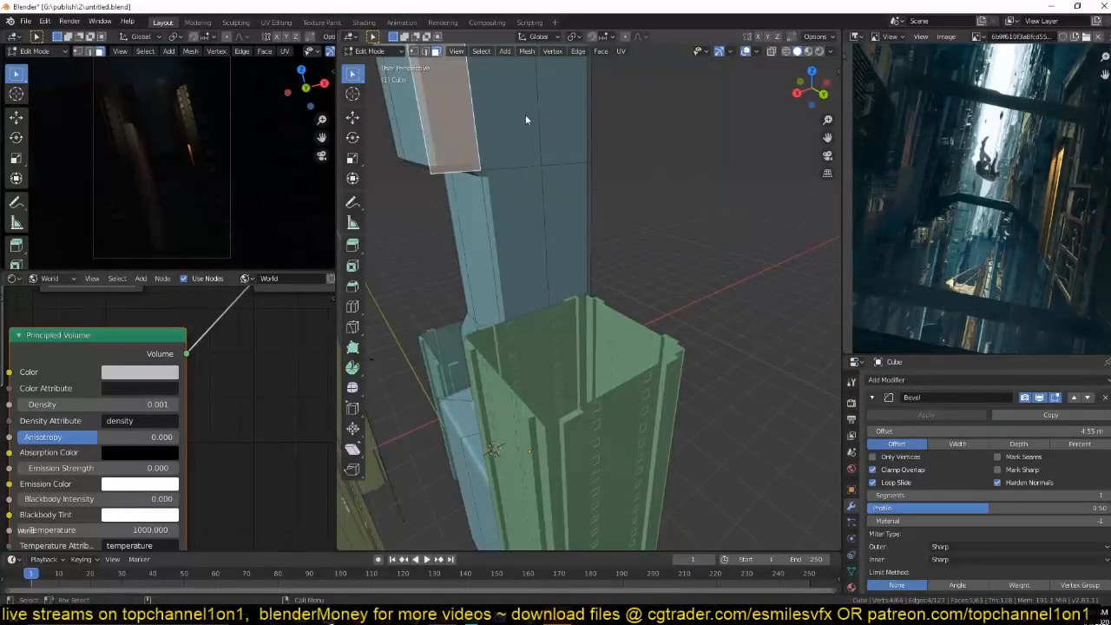
click(526, 115)
ctrl+click(450, 105)
ctrl+click(564, 96)
middle_drag(538, 261, 429, 271)
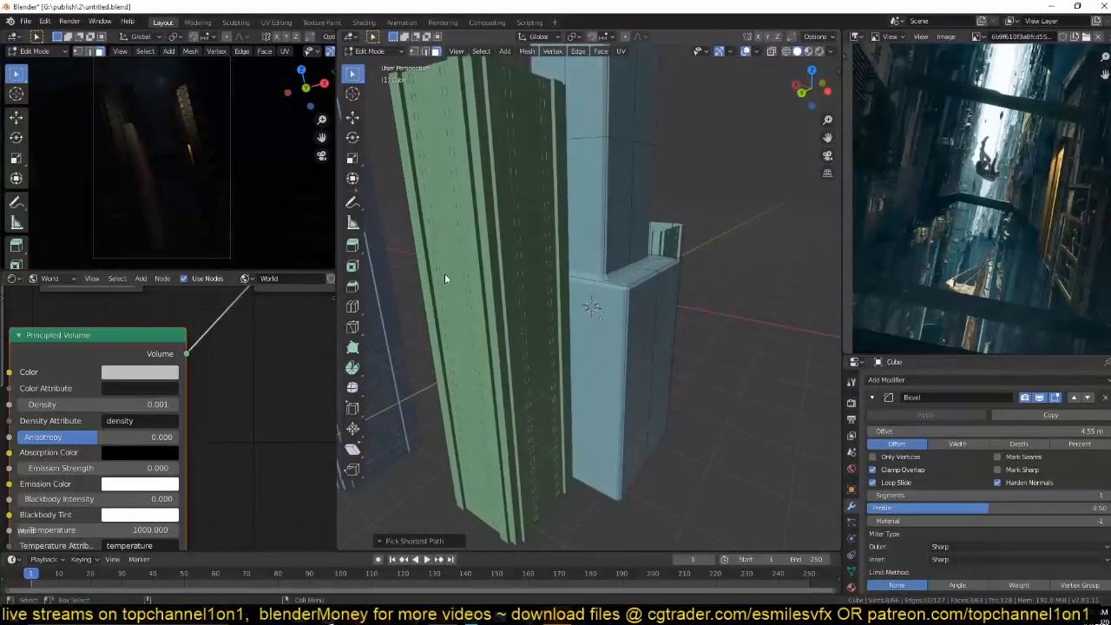
ctrl+click(582, 357)
middle_drag(629, 360, 753, 394)
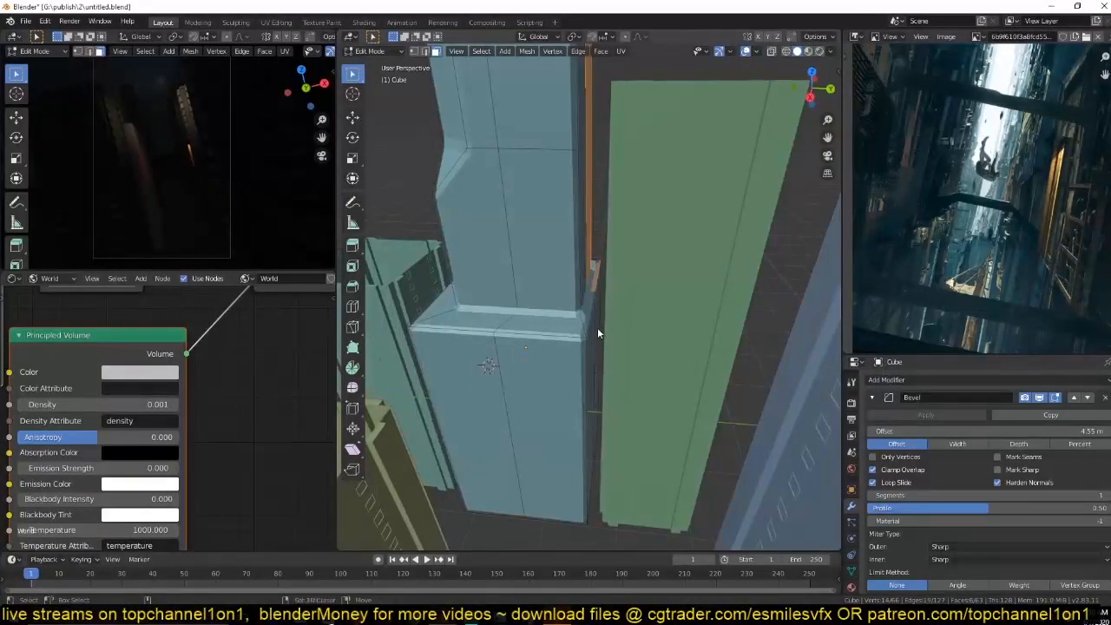
click(581, 368)
key(e)
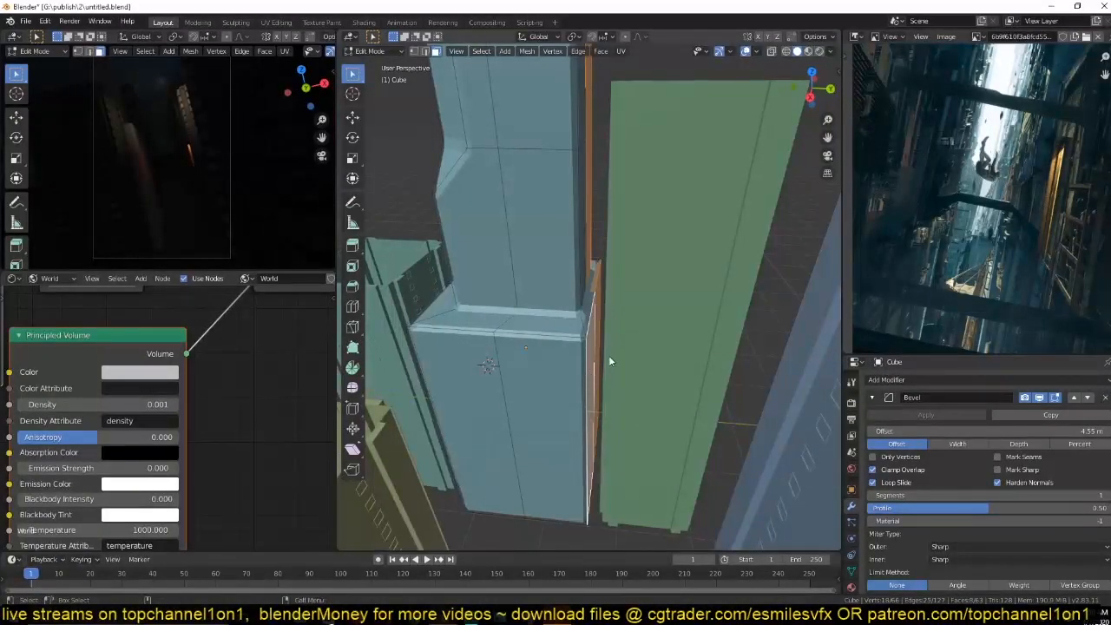
right_click(652, 364)
key(ctrl+z)
Try a centred loop cut on the tower's middle section and undo it.
middle_drag(595, 342, 643, 394)
scroll(581, 344, down, 3)
key(Tab)
key(Tab)
scroll(640, 306, up, 1)
middle_drag(640, 305, 579, 328)
scroll(616, 278, up, 1)
key(ctrl+r)
click(597, 291)
right_click(611, 295)
key(ctrl+z)
Add a vertical loop cut near the middle section's side edge and a horizontal loop cut just below the wide head.
key(ctrl+r)
click(588, 320)
click(599, 320)
key(3)
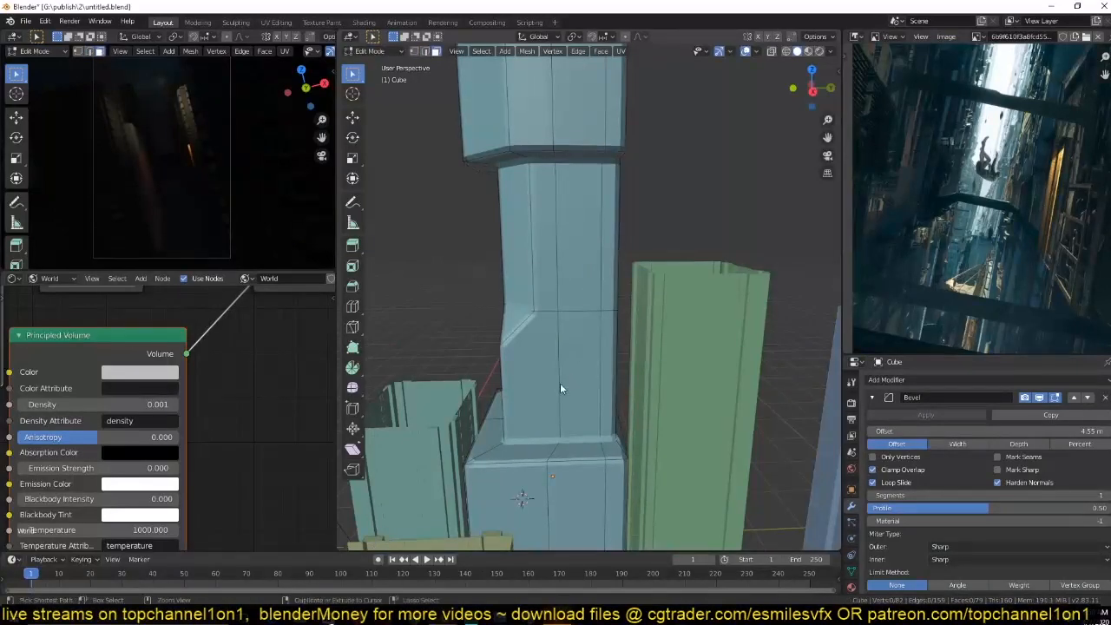
click(571, 409)
middle_drag(572, 409, 599, 304)
shift+click(598, 303)
key(ctrl+r)
click(570, 220)
click(574, 191)
key(3)
Select the two stacked faces between the new cuts and extrude them outward along their normals as a protruding column.
click(598, 287)
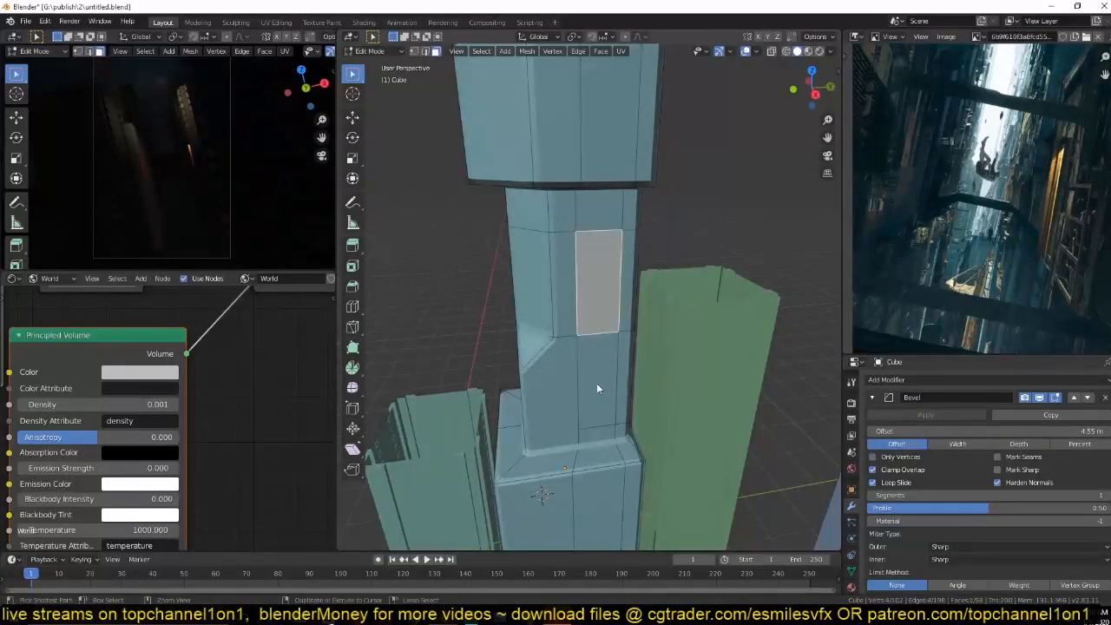
ctrl+click(596, 383)
middle_drag(596, 382, 635, 385)
key(alt+e)
click(670, 389)
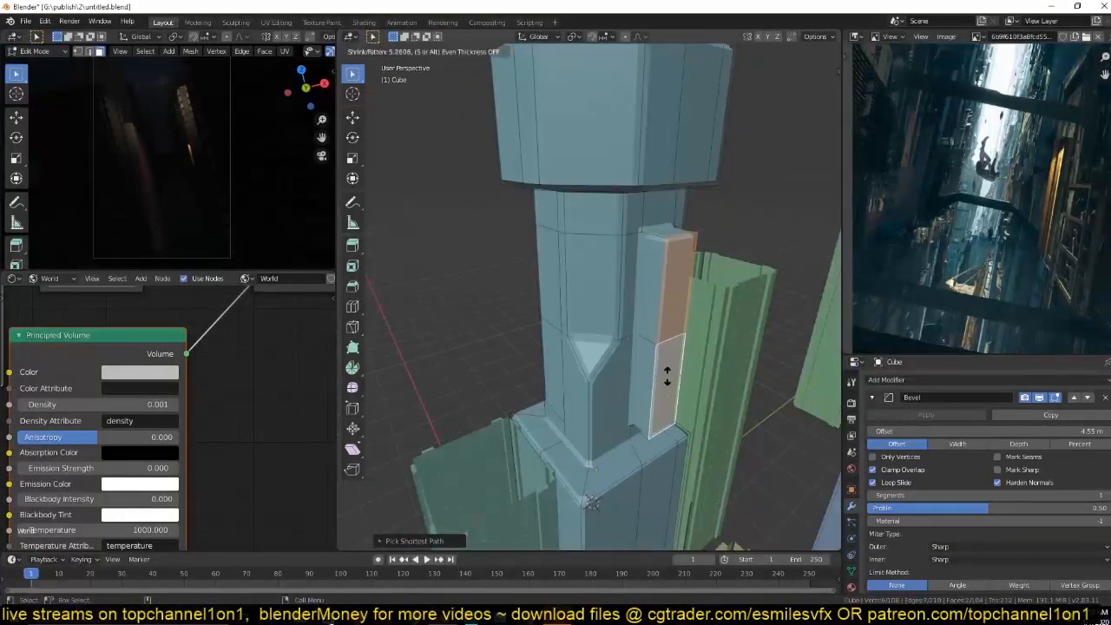
click(674, 391)
Examine how the detailed tower sits among the other buildings within the camera frame.
key(Tab)
middle_drag(691, 412, 711, 321)
scroll(671, 361, down, 5)
key(KP_0)
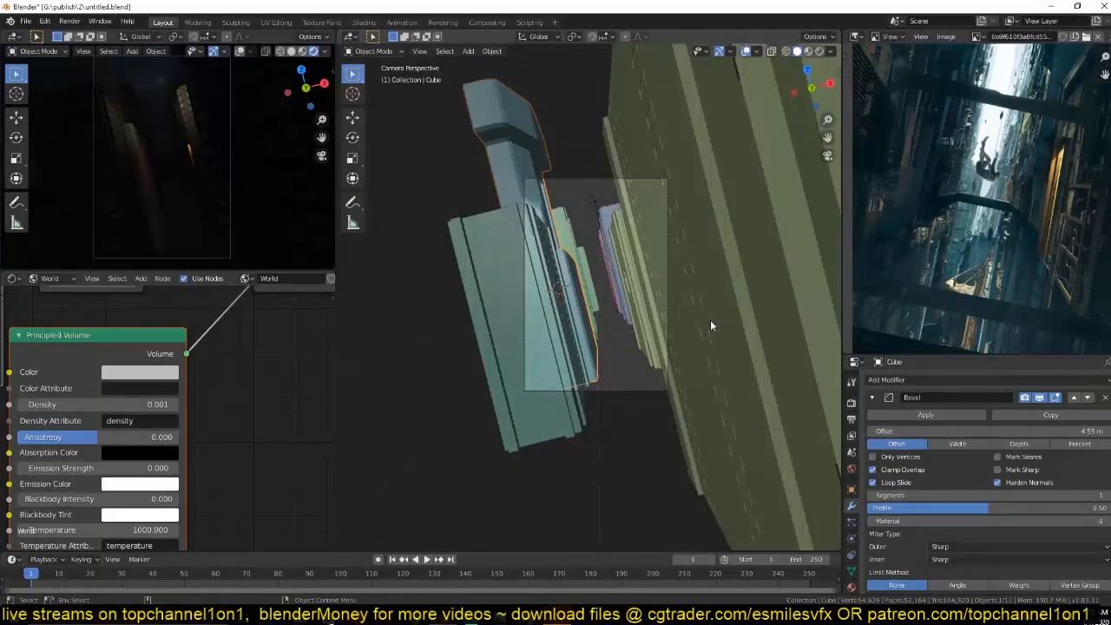
scroll(710, 320, up, 5)
key(alt+a)
scroll(711, 321, down, 2)
shift+middle_drag(650, 310, 659, 289)
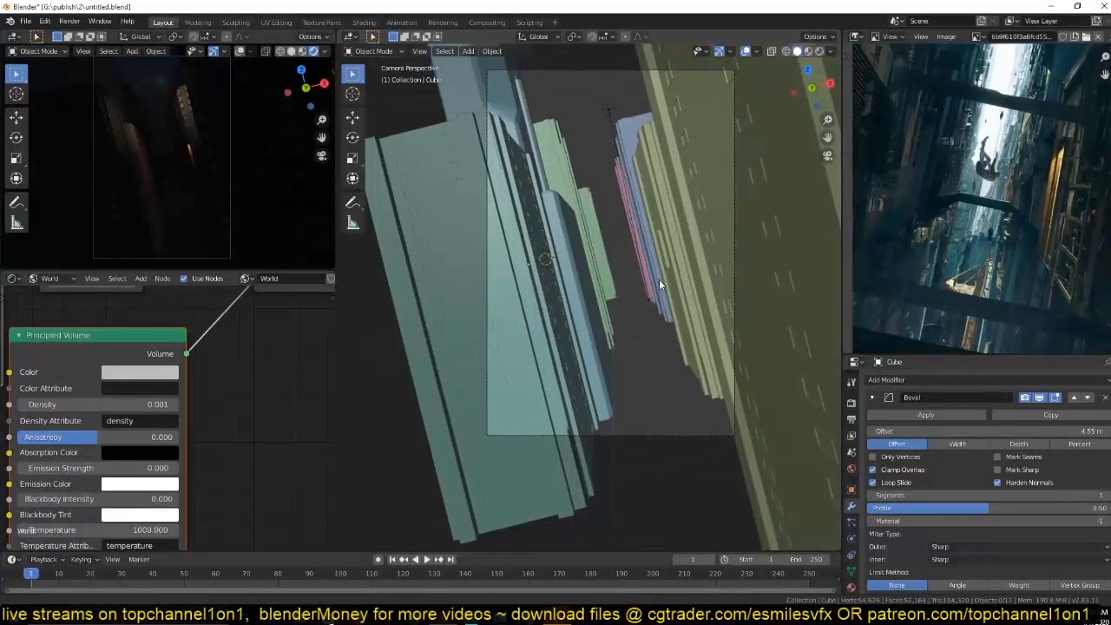
scroll(660, 288, down, 3)
Select all the buildings in the right-side wireframe view and lower them about 23 m along the Z axis.
click(637, 311)
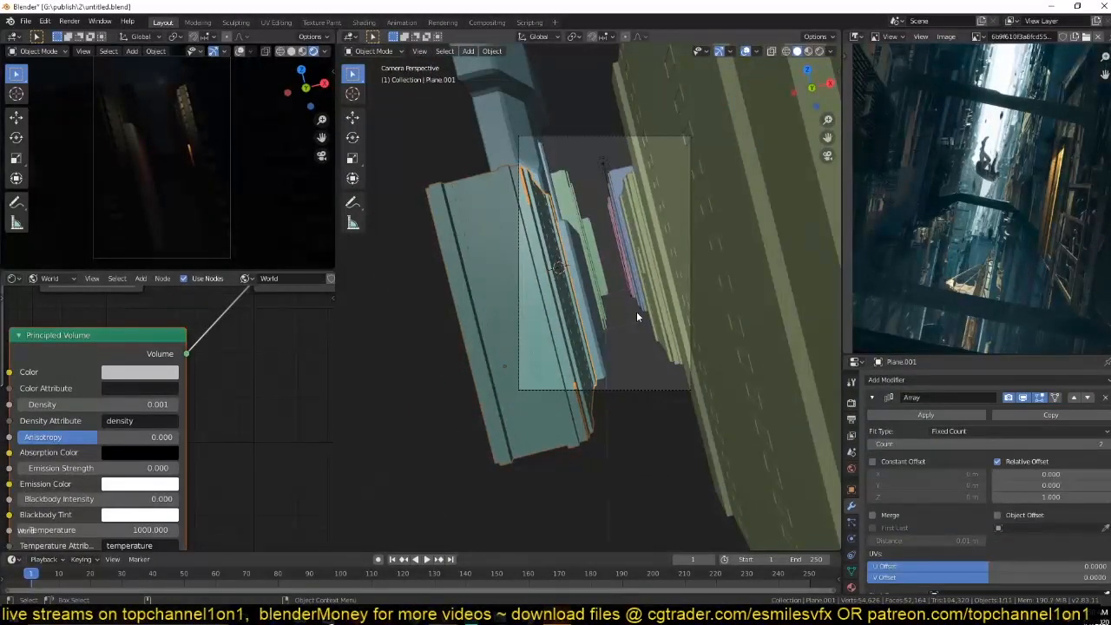
key(KP_1)
key(KP_3)
key(shift+z)
shift+middle_drag(505, 460, 367, 403)
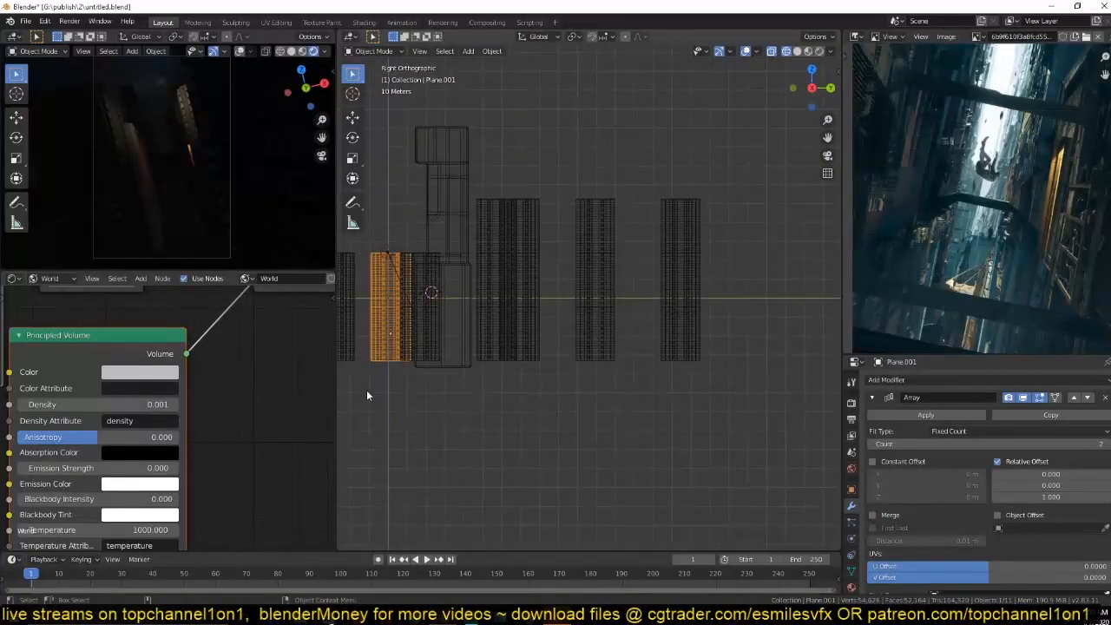
scroll(366, 403, down, 2)
drag(676, 339, 325, 374)
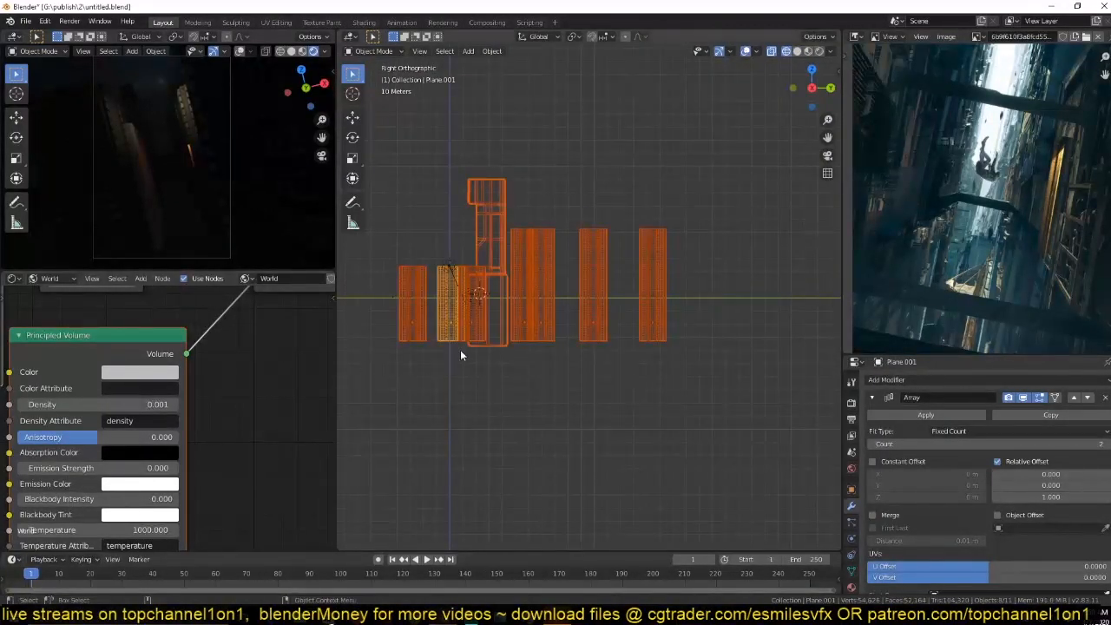
key(g)
key(z)
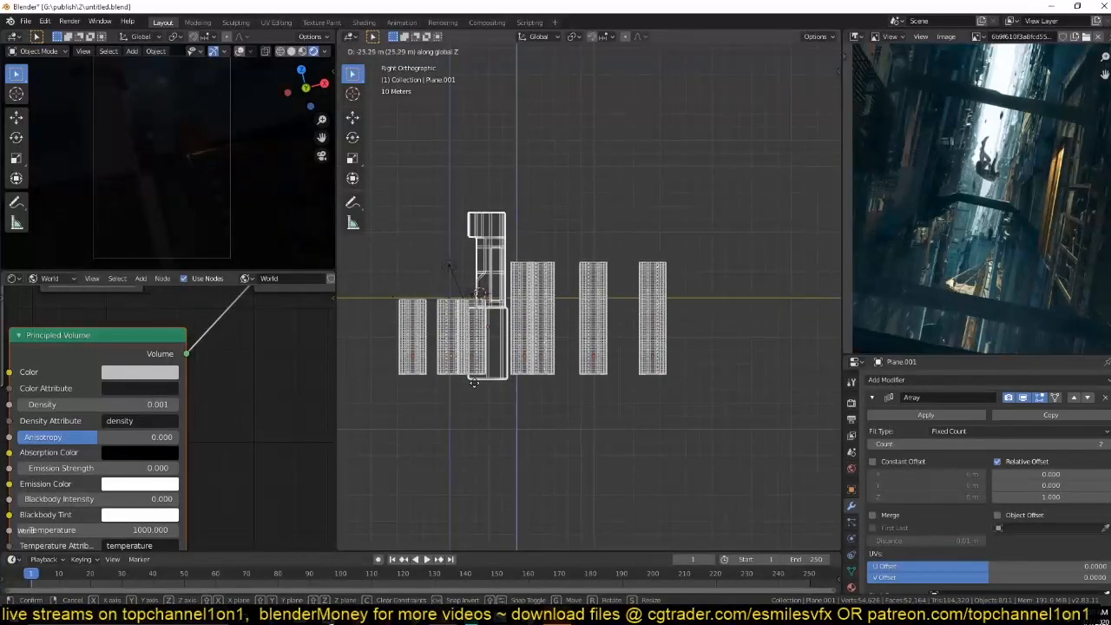
click(474, 383)
key(alt+a)
Raise the Array count on four buildings, the nearest, the farthest and two middle ones, to make them taller at varied heights.
click(419, 322)
click(420, 323)
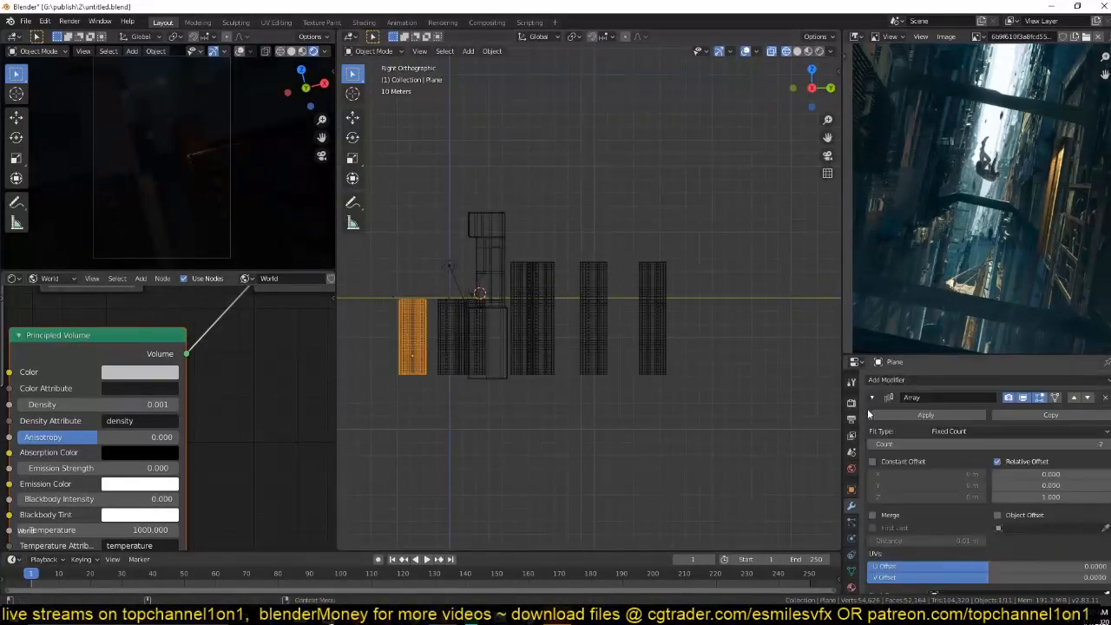
drag(1081, 440, 1103, 444)
click(548, 341)
click(655, 307)
click(525, 343)
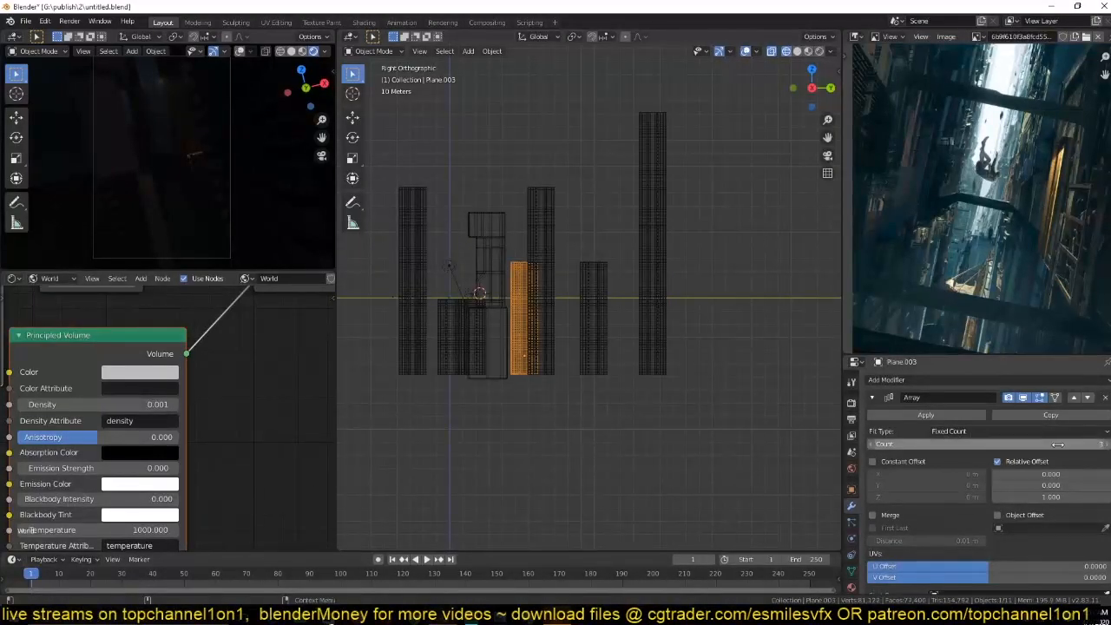
drag(1042, 444, 1076, 444)
Duplicate the light, place the copy beyond the farthest building and rotate it about 112° to aim back at the city.
shift+middle_drag(451, 294, 397, 317)
click(424, 316)
key(shift+d)
click(689, 314)
key(r)
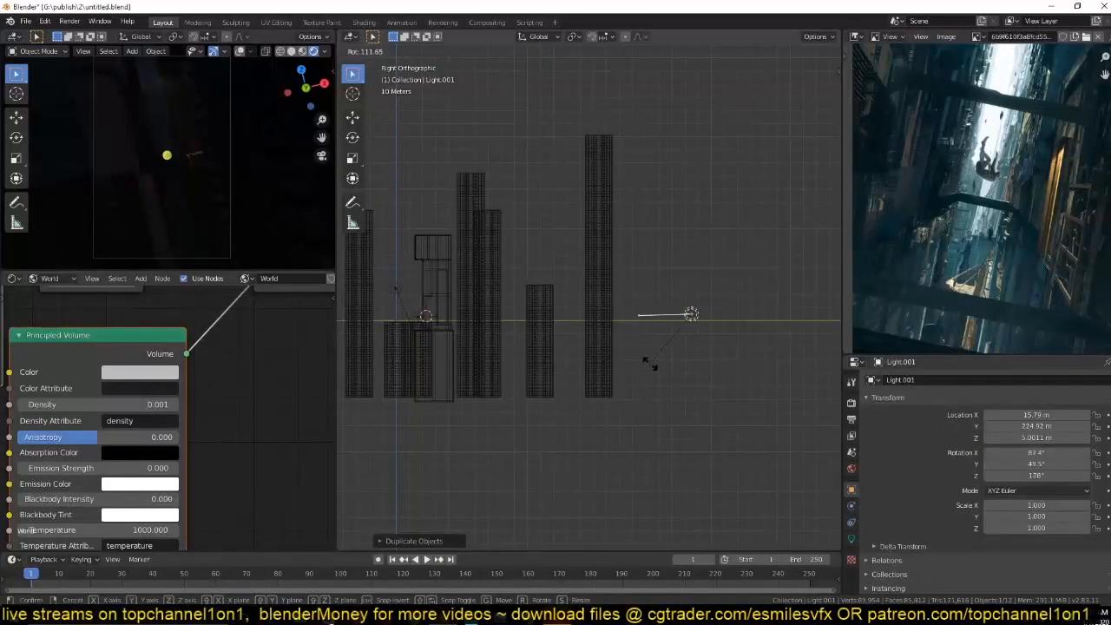
click(649, 363)
Set the duplicated area light's power to 100000 W and shift it slightly lower and farther from the buildings.
key(KP_7)
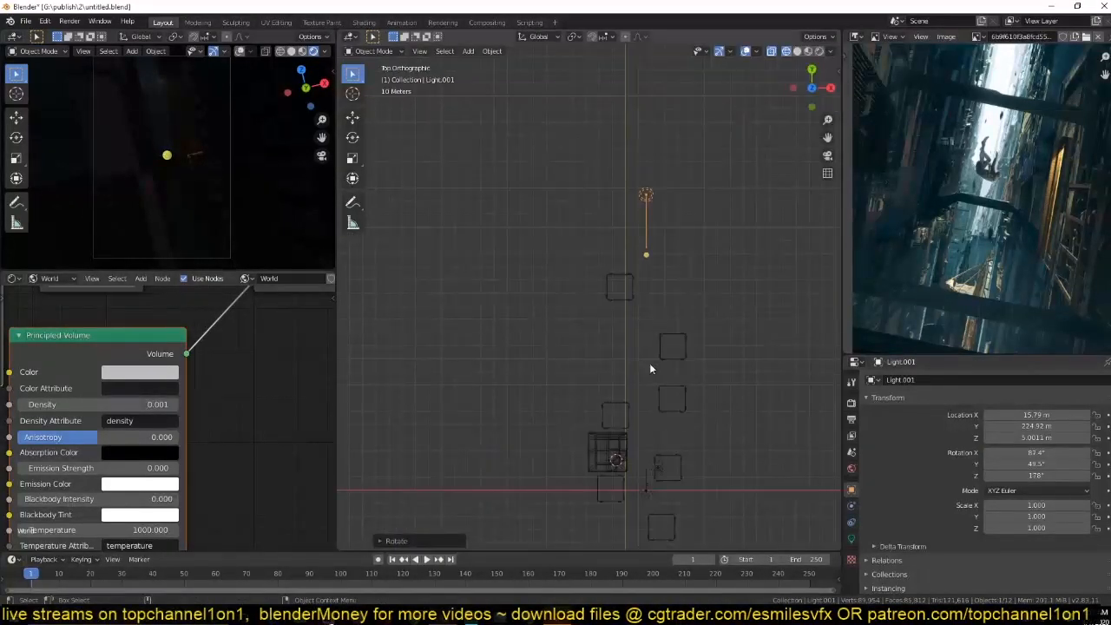
click(851, 539)
text(000)
key(Return)
text(0)
key(Return)
key(KP_3)
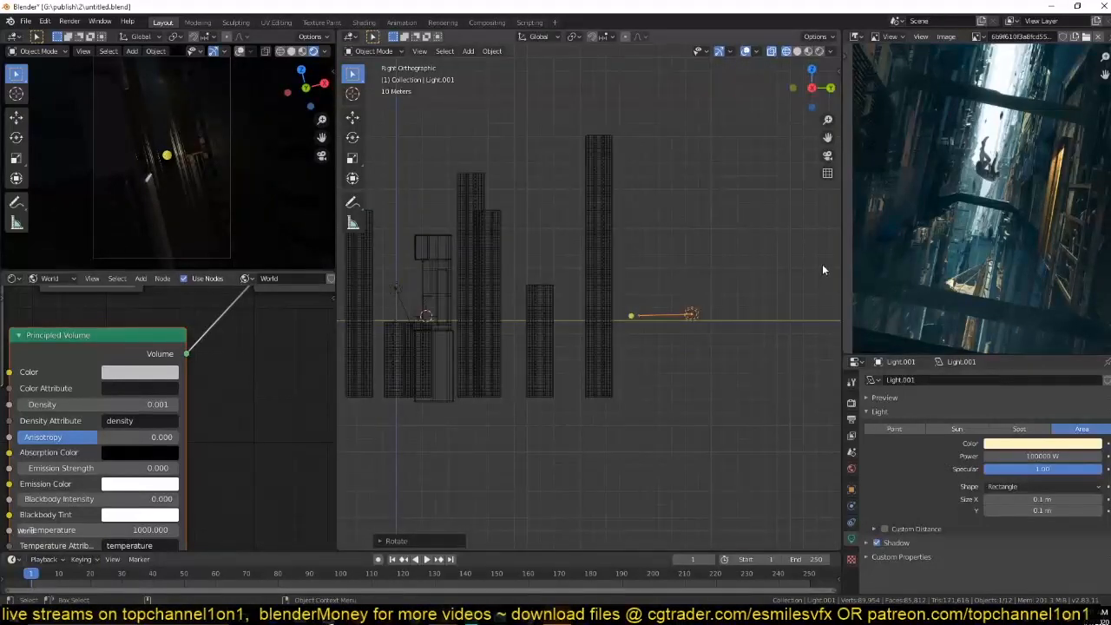
key(g)
click(603, 365)
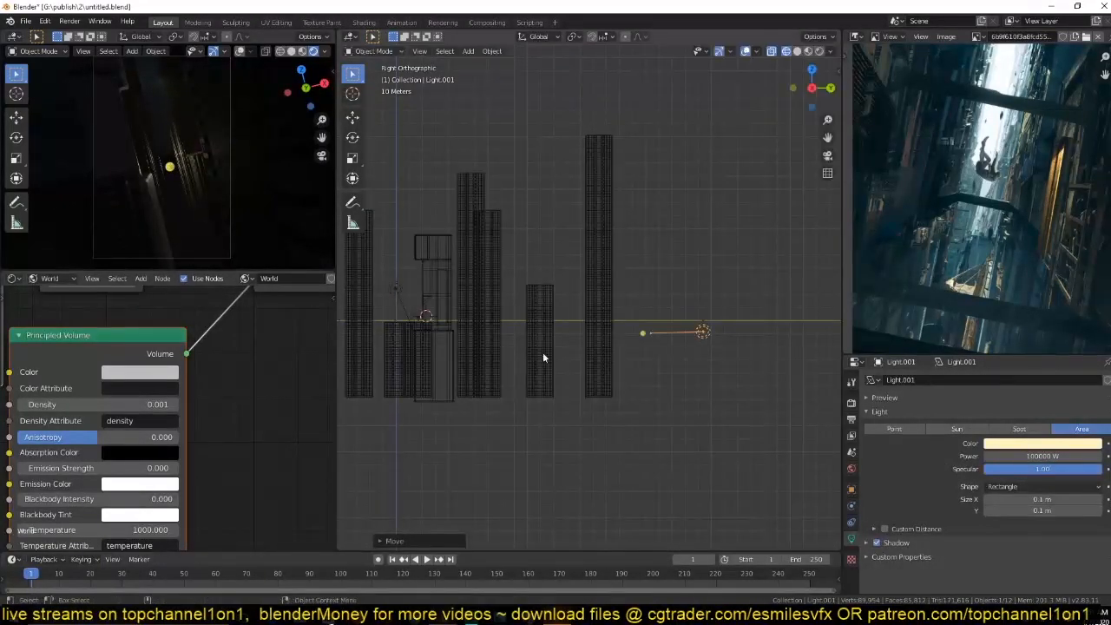
Duplicate the building just behind the detailed tower and place the unrotated copy farther back, outward from the canyon.
key(KP_7)
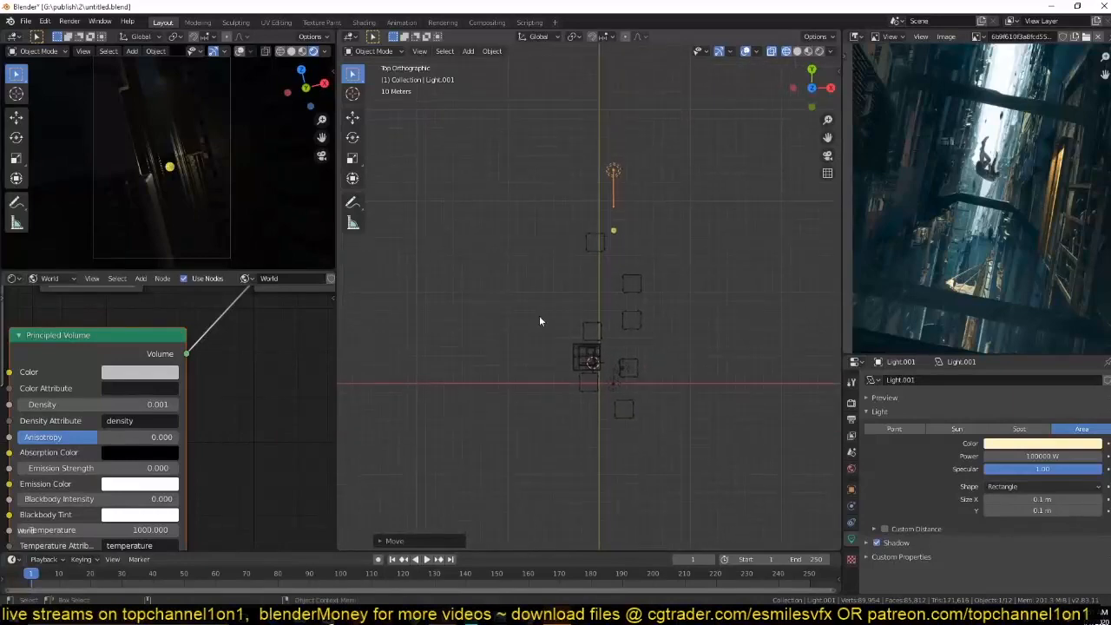
click(596, 345)
key(shift+d)
click(565, 301)
key(r)
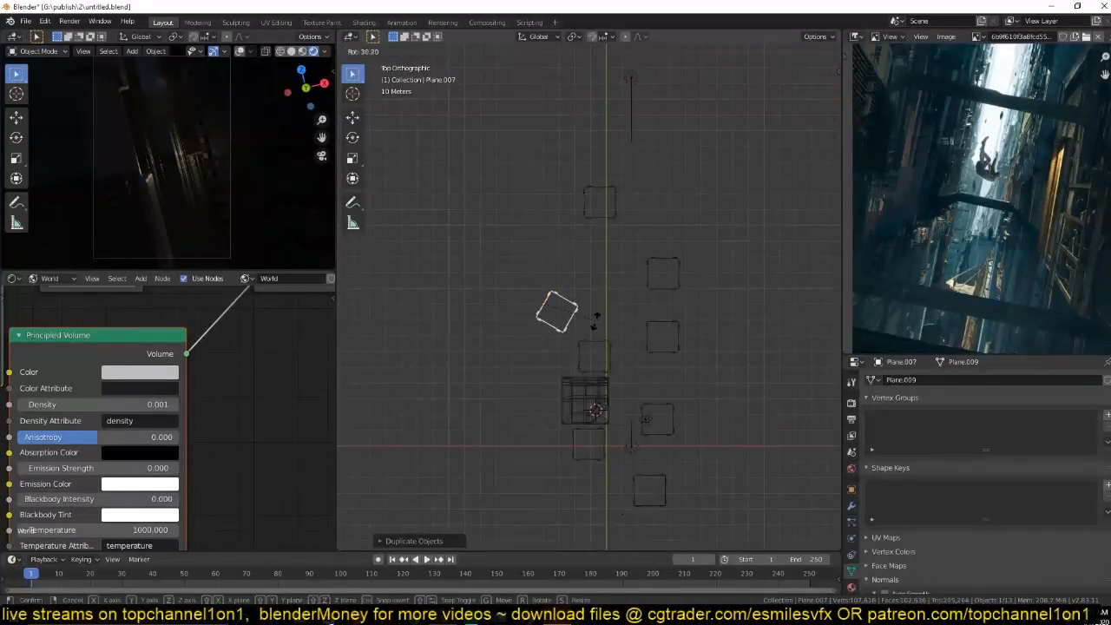
right_click(597, 326)
key(g)
click(602, 328)
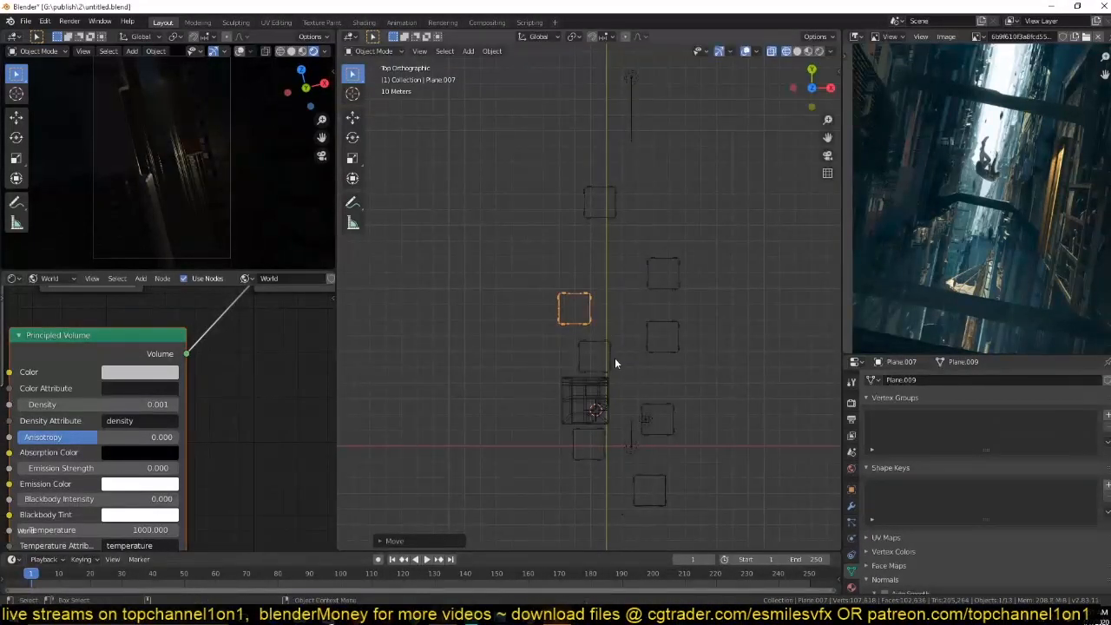
Duplicate the new outer building and place the copy directly behind it along the canyon.
middle_drag(544, 281, 533, 261)
key(KP_7)
click(583, 312)
key(shift+d)
click(572, 260)
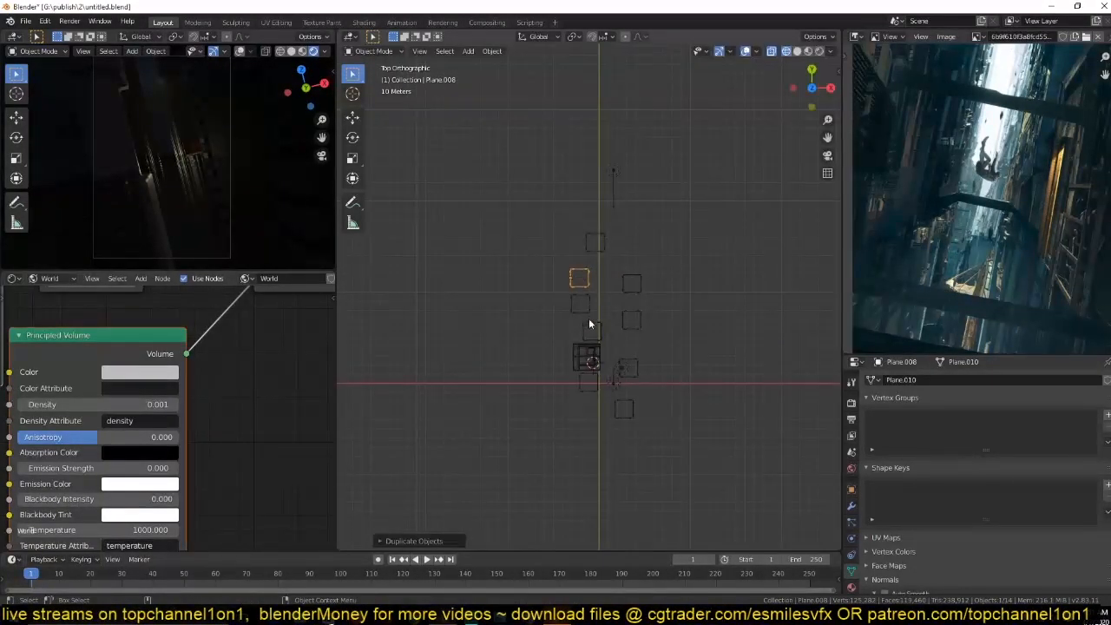
Examine the building layout through the camera in solid shading and compare it with the whole reference image.
key(alt+a)
click(114, 139)
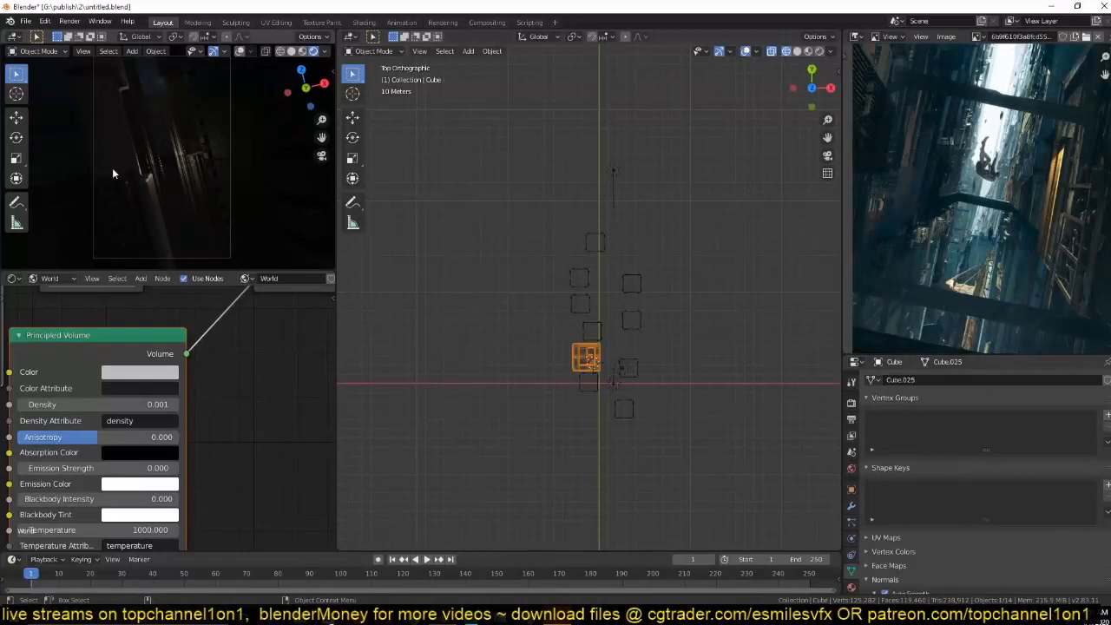
key(z)
click(514, 319)
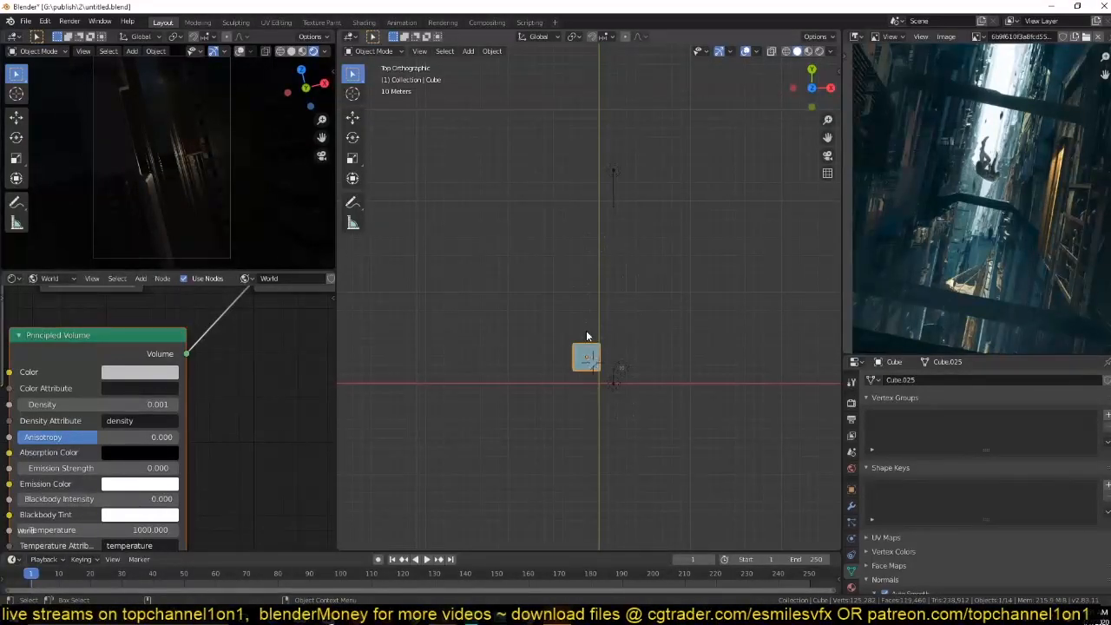
key(KP_0)
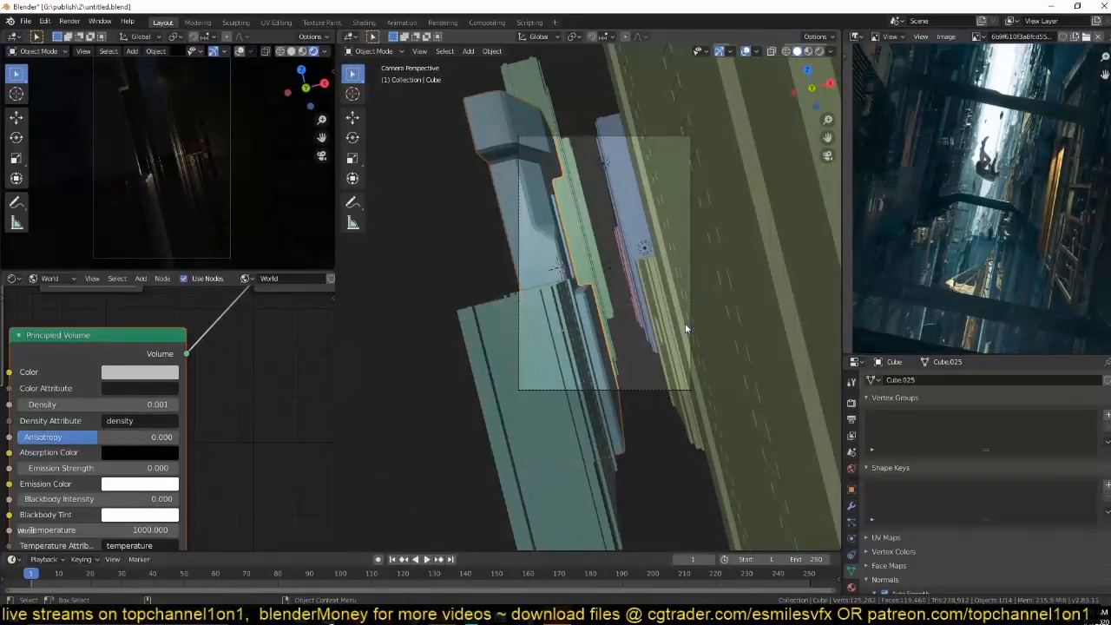
right_click(482, 190)
click(482, 190)
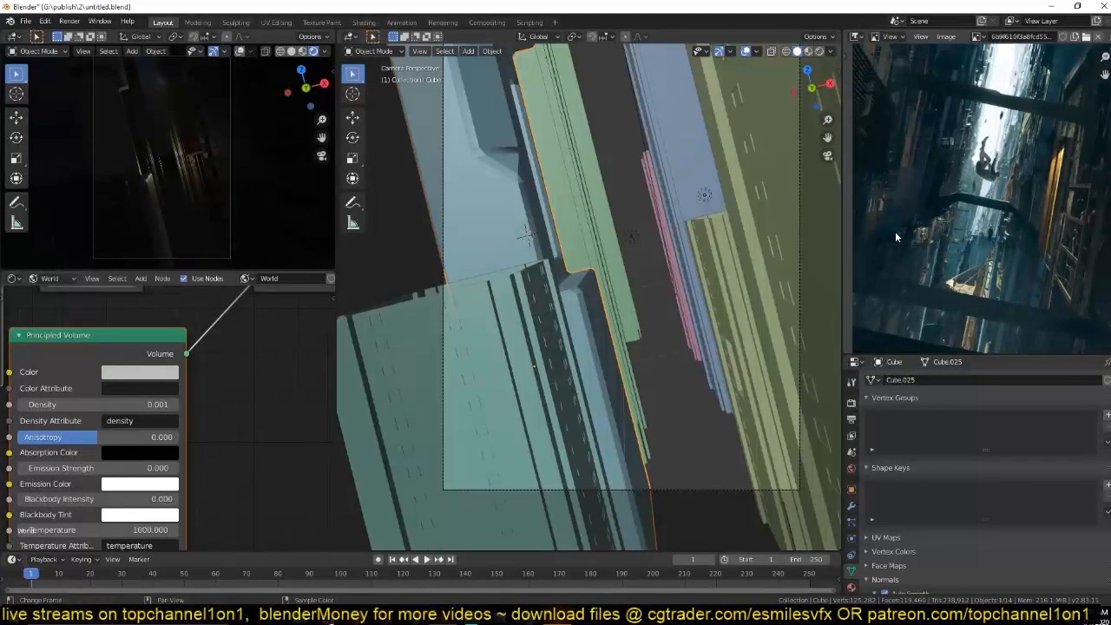
middle_drag(647, 304, 640, 369)
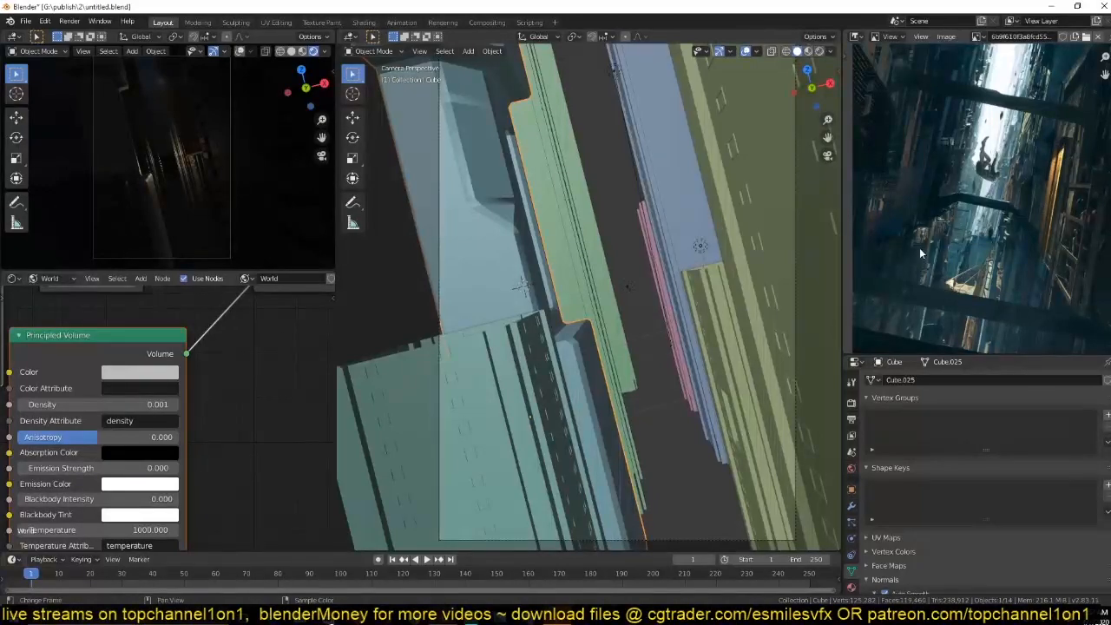
key(Home)
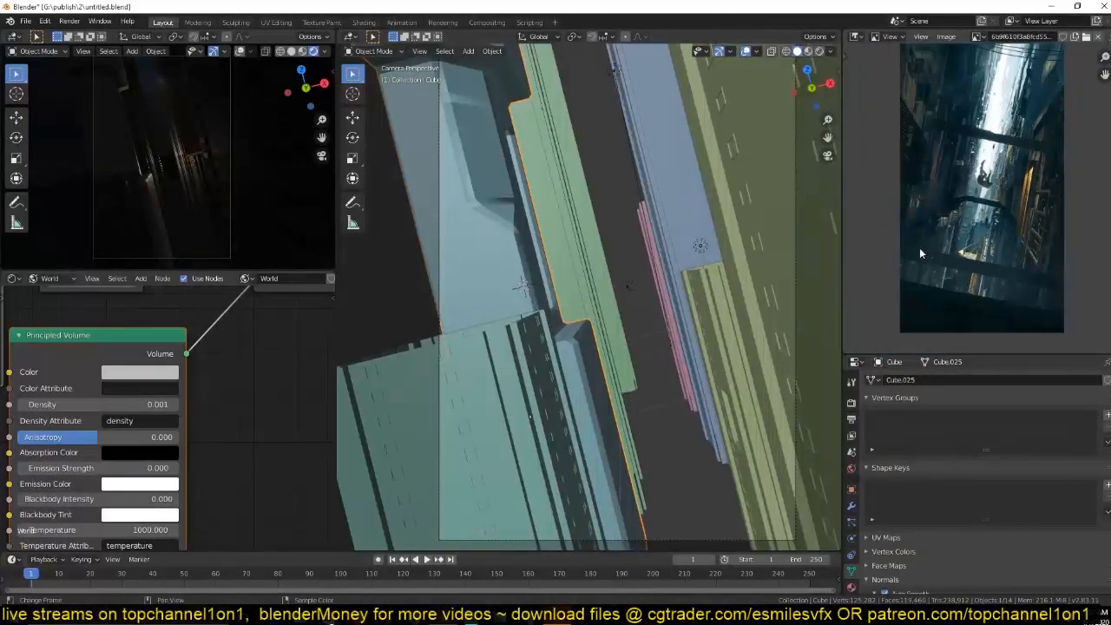
middle_drag(919, 248, 915, 253)
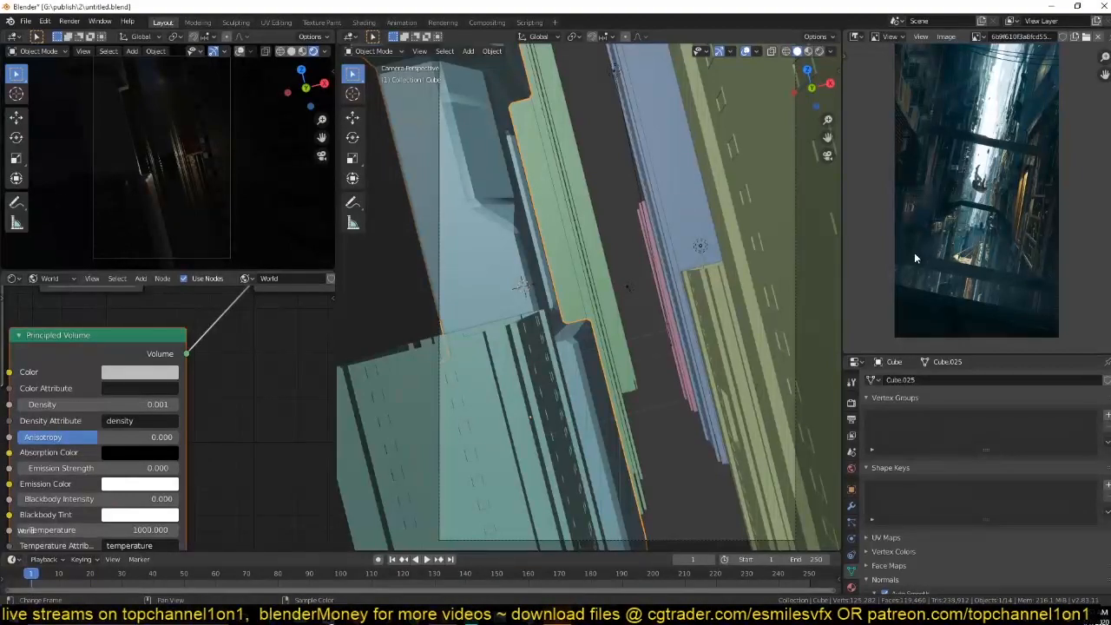
Set the Array count of the large teal foreground building to 4.
click(519, 361)
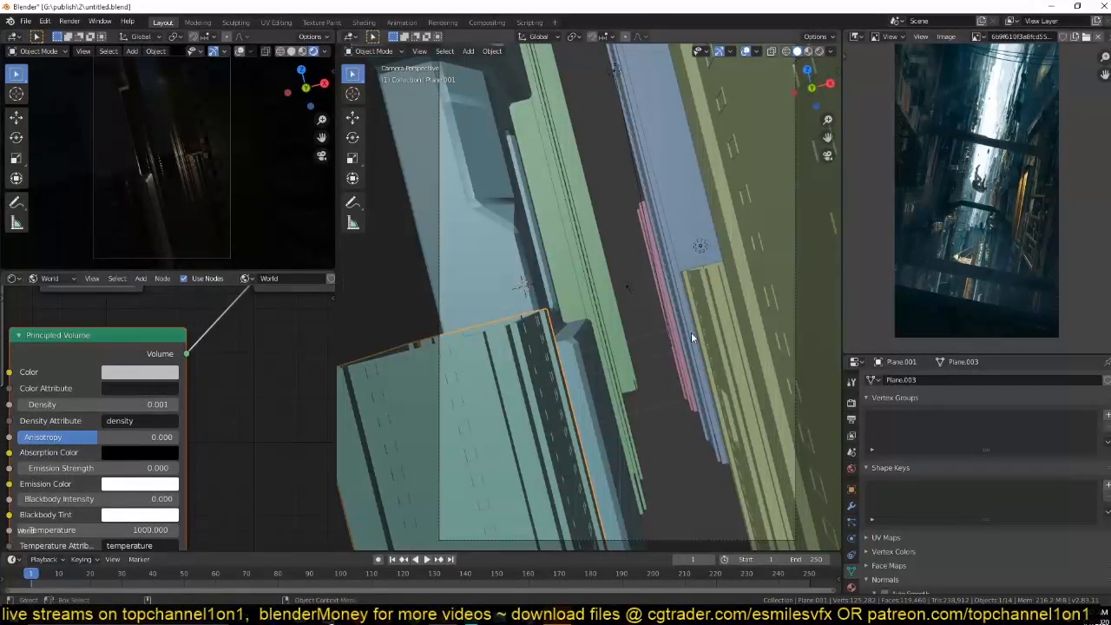
click(850, 504)
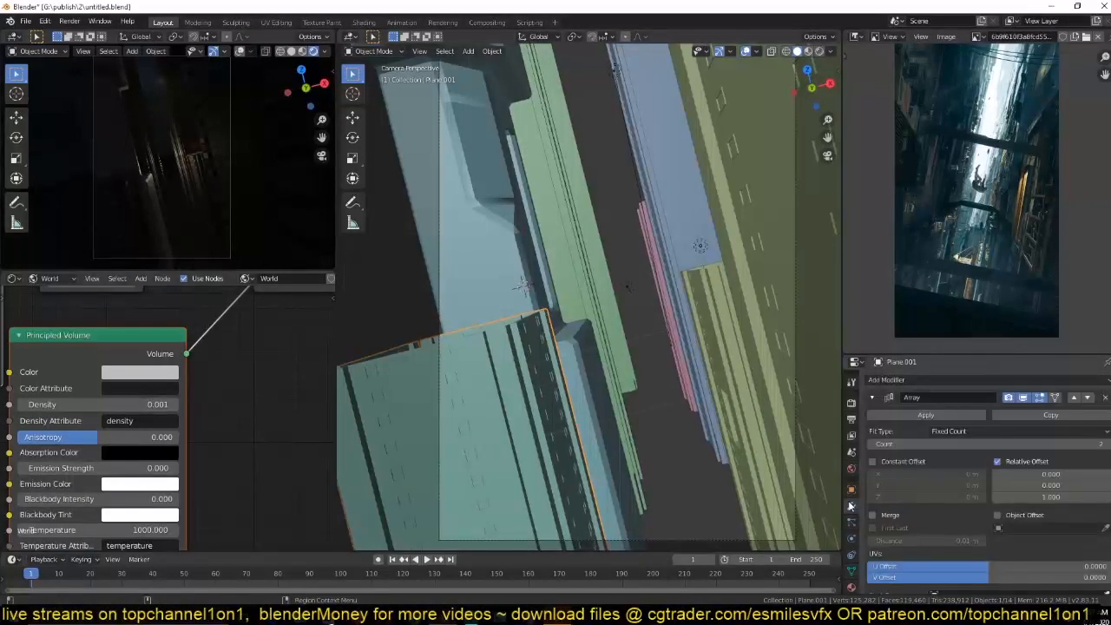
click(1108, 445)
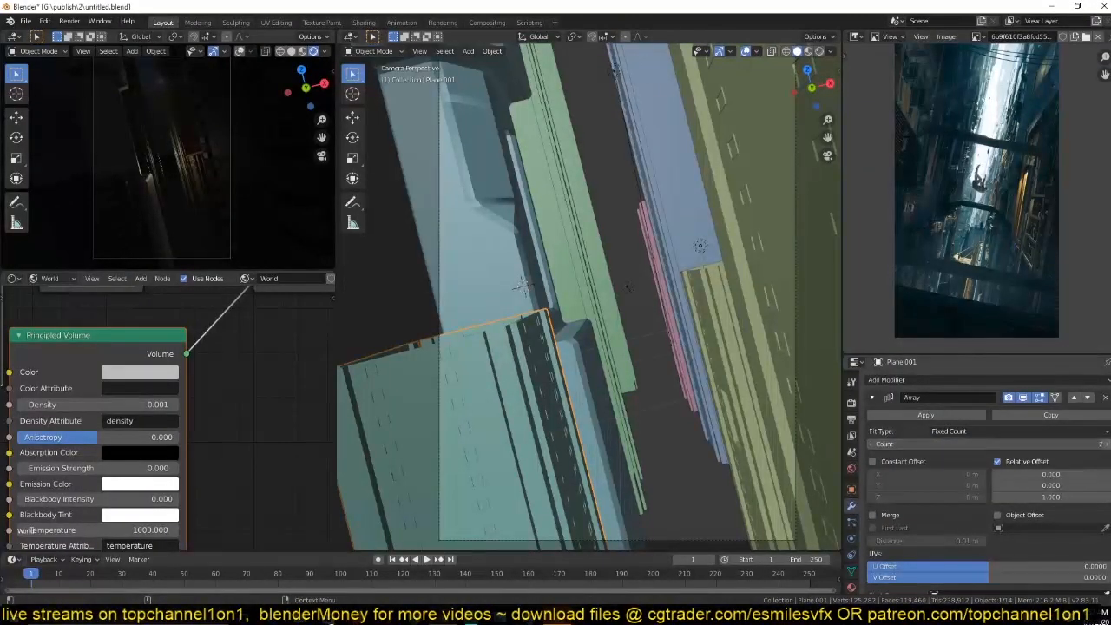
click(1108, 446)
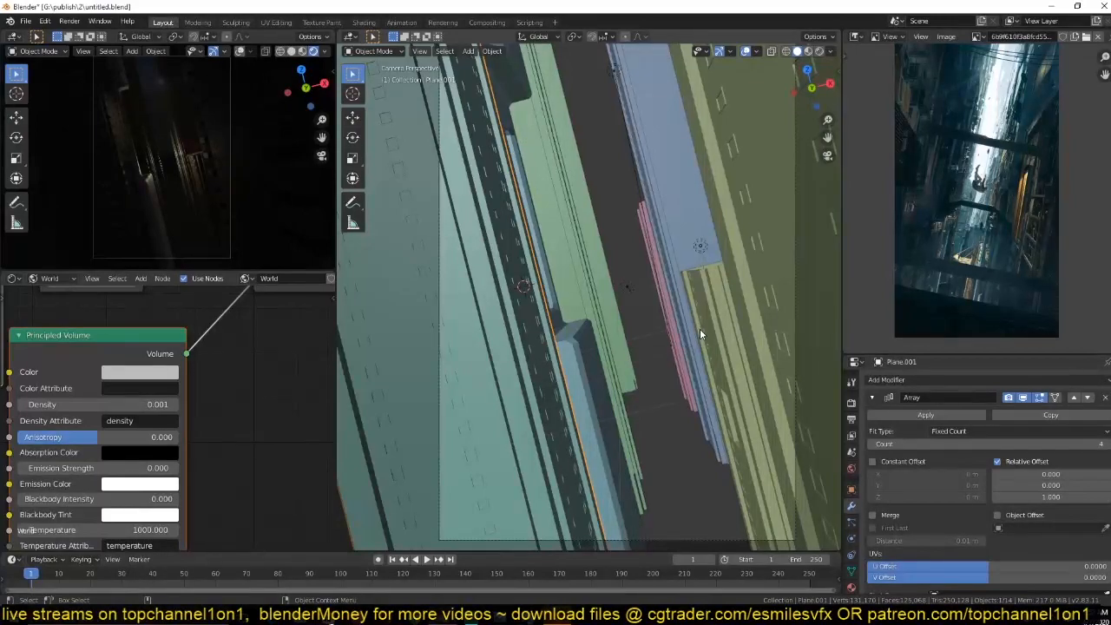
Examine the bridges and surrounding building details in the reference image.
scroll(888, 293, up, 3)
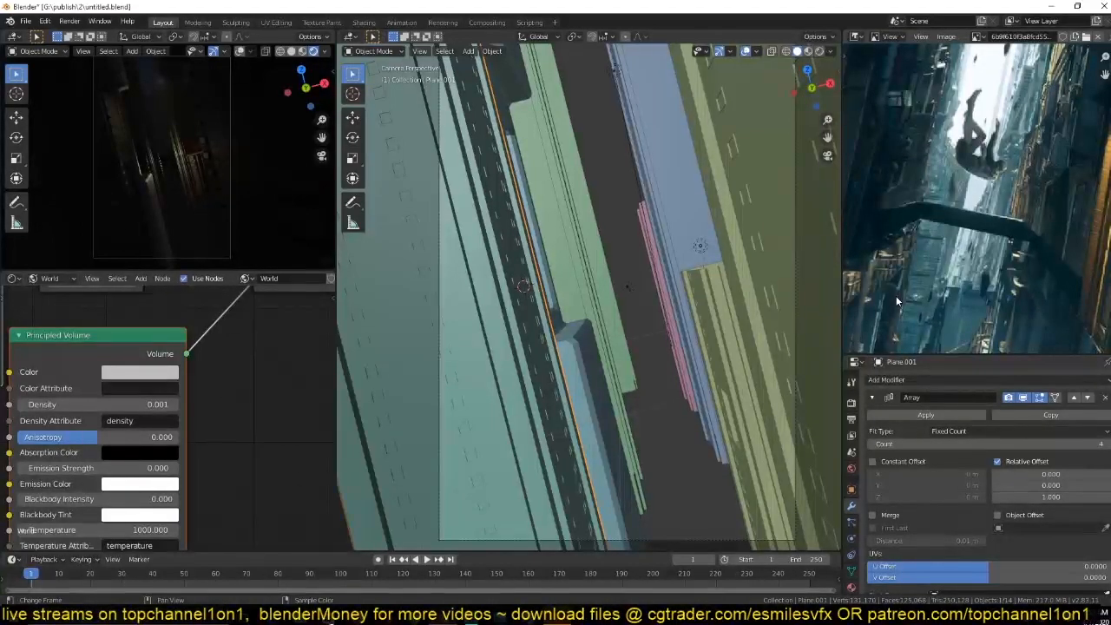
scroll(896, 298, down, 2)
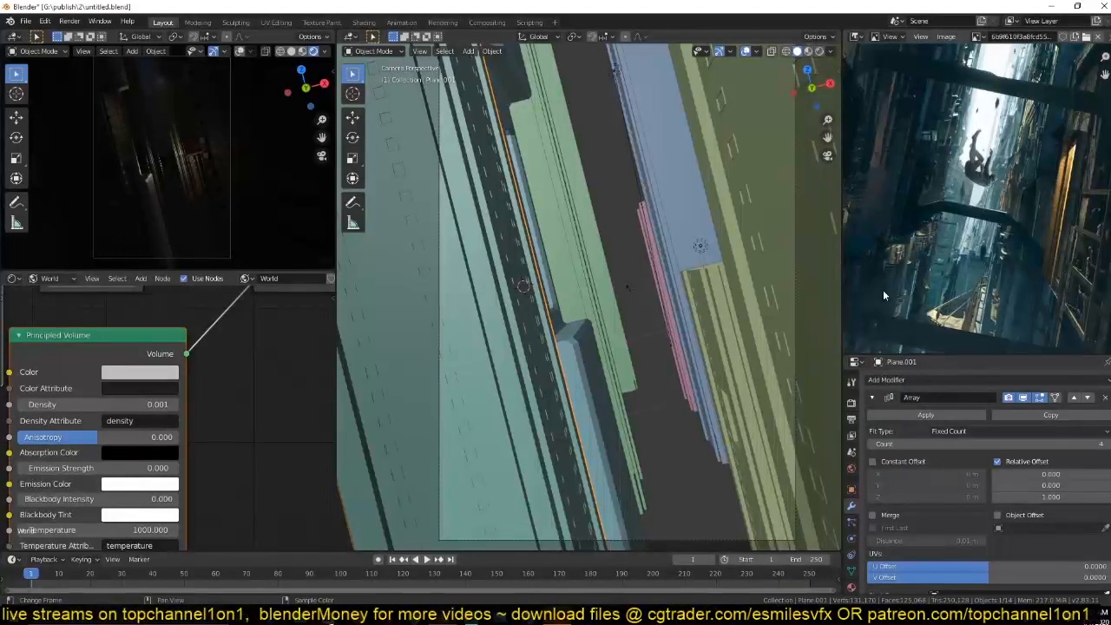
scroll(883, 291, down, 2)
middle_drag(883, 291, 889, 312)
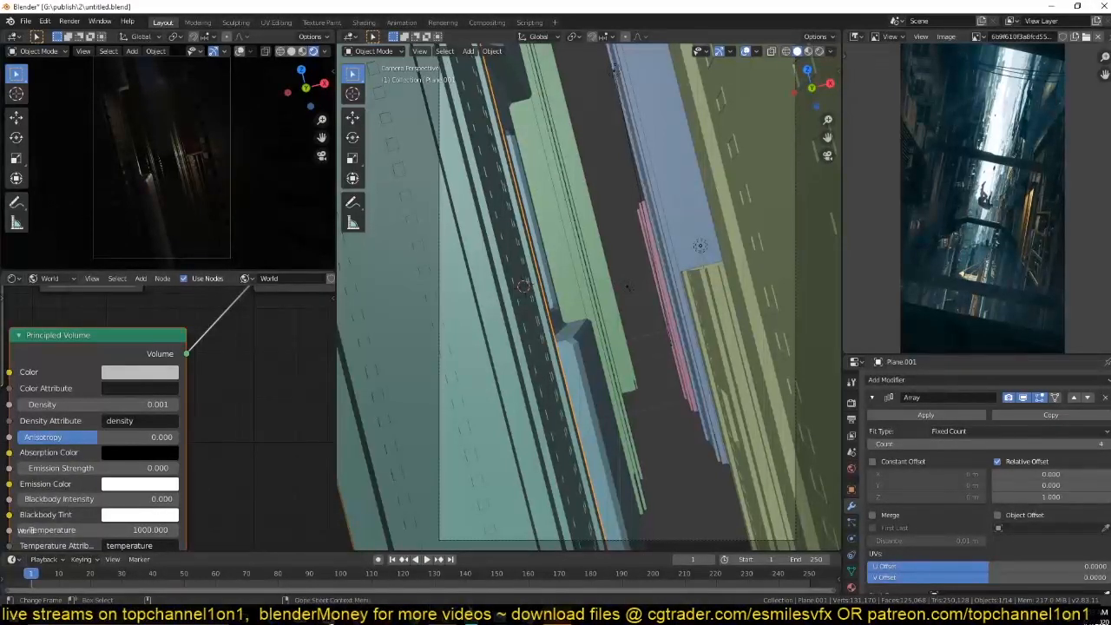
Switch to Chrome, load Discord in a new tab and open topchannel1on1's server.
mouse_move(415, 618)
click(449, 556)
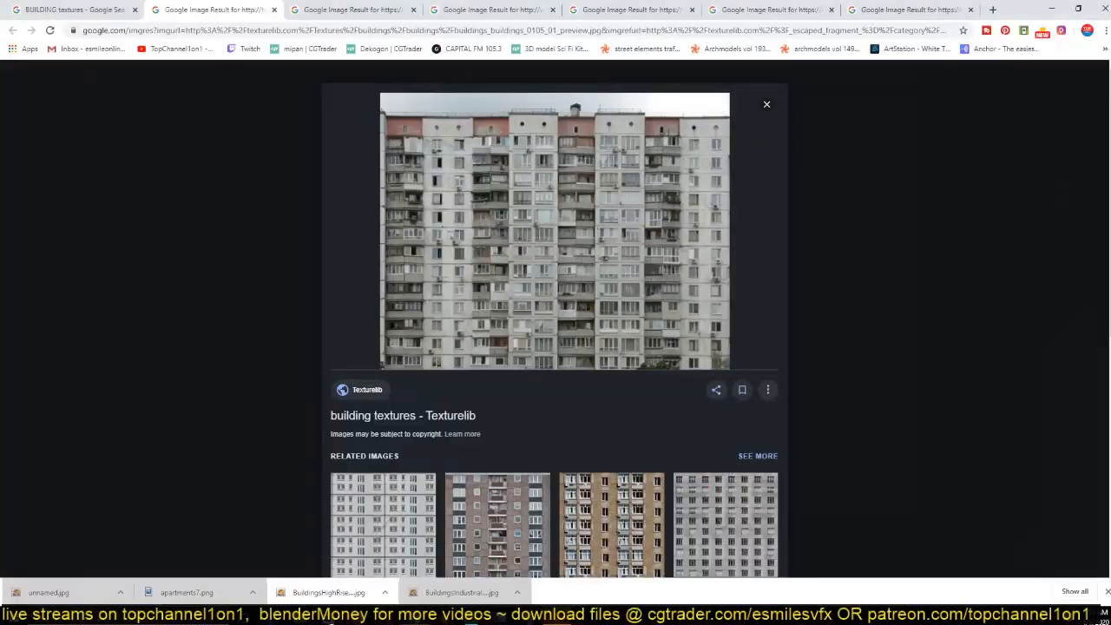
click(993, 11)
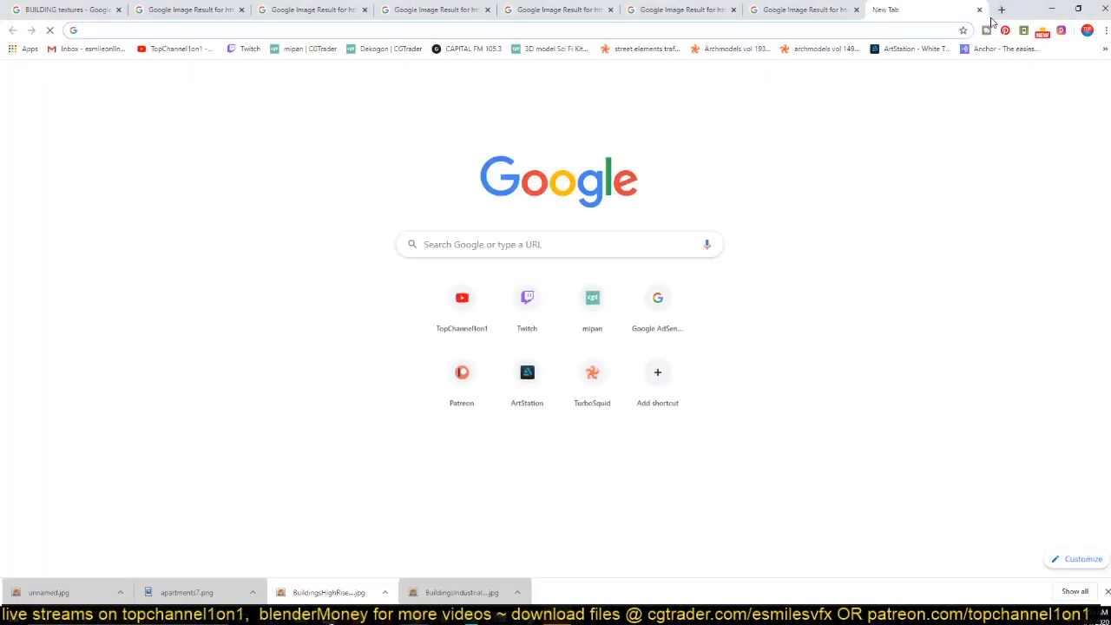
text(di)
key(Return)
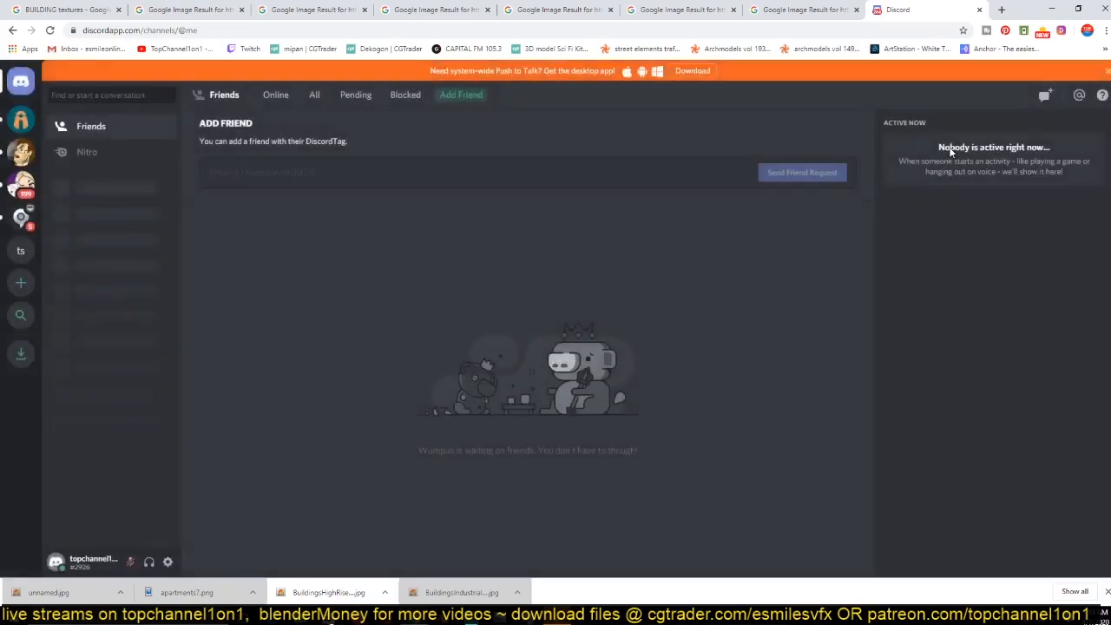
click(22, 251)
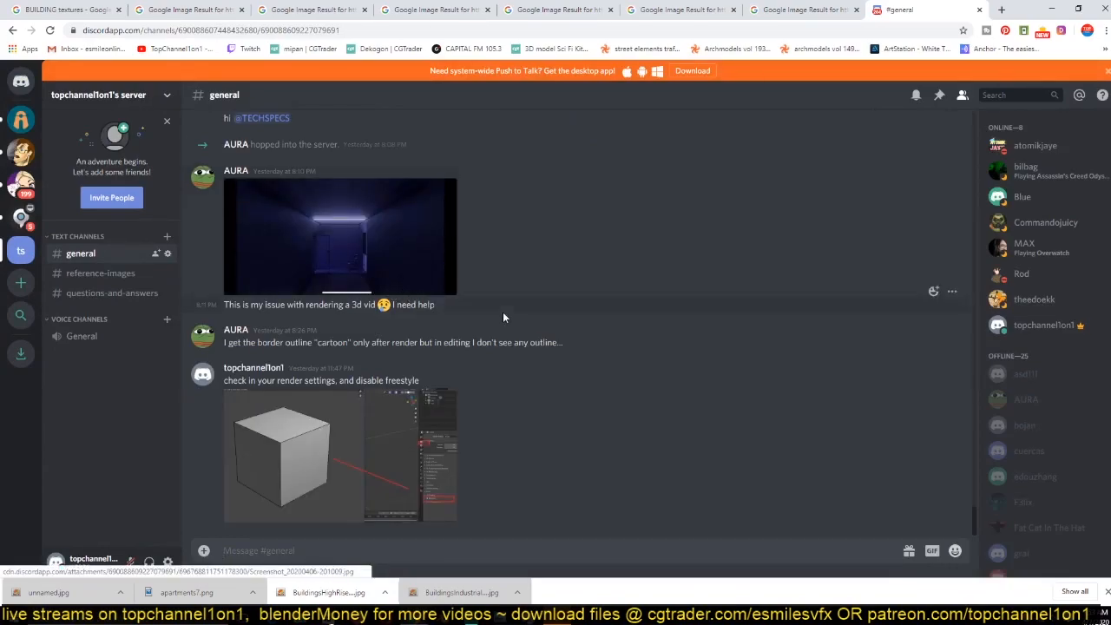
Browse back through the images shared in the server's general channel and open another blank browser tab.
scroll(511, 319, up, 8)
scroll(511, 318, up, 15)
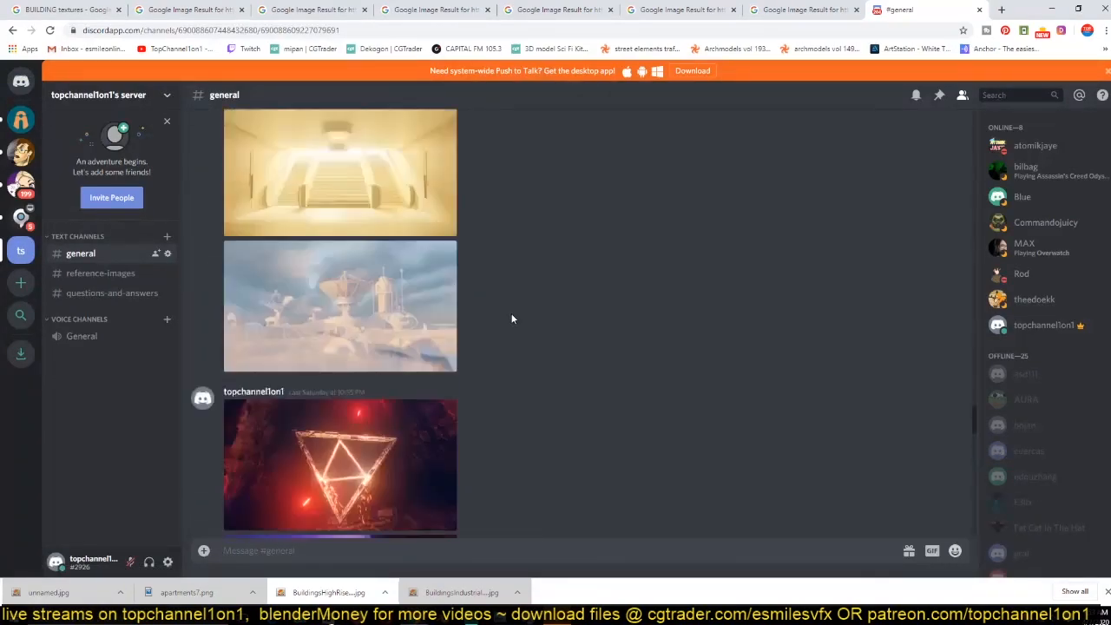
scroll(512, 318, up, 15)
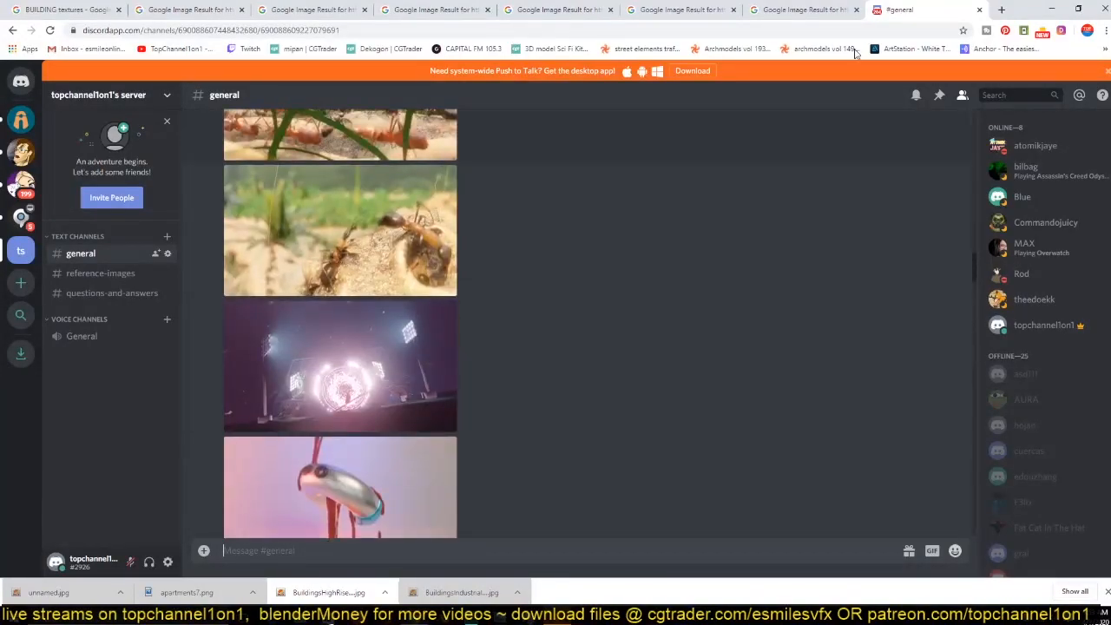
click(1002, 9)
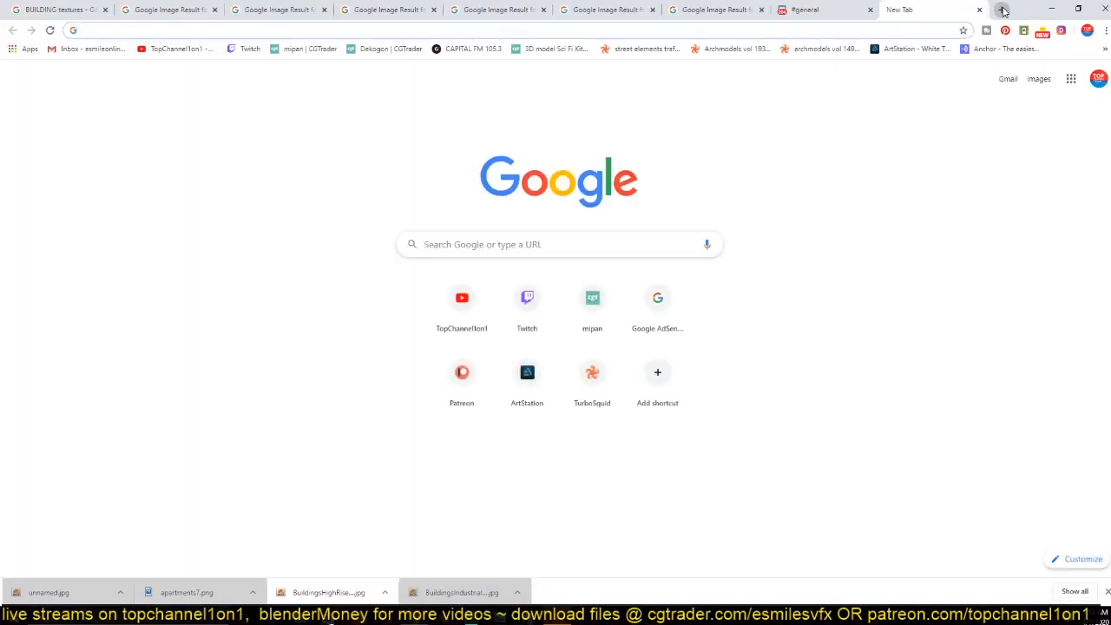
Load pinterest.com and show the art pieces board in a separate, maximized browser window.
text(pinterest.com)
key(Return)
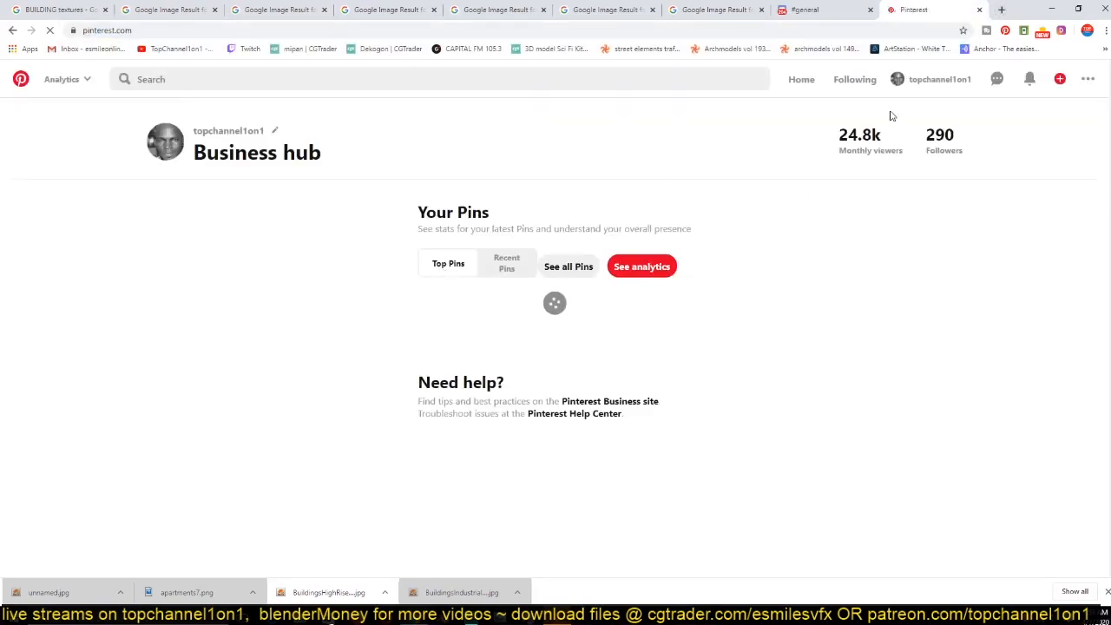
drag(940, 12, 1110, 27)
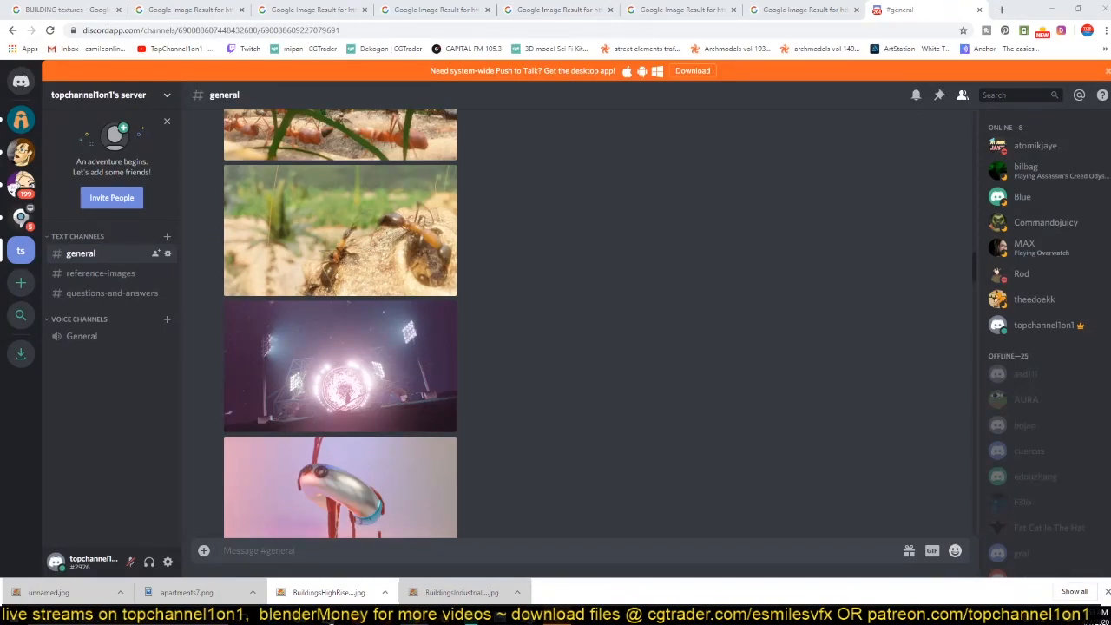
scroll(722, 462, down, 4)
drag(1110, 260, 853, 40)
double_click(853, 41)
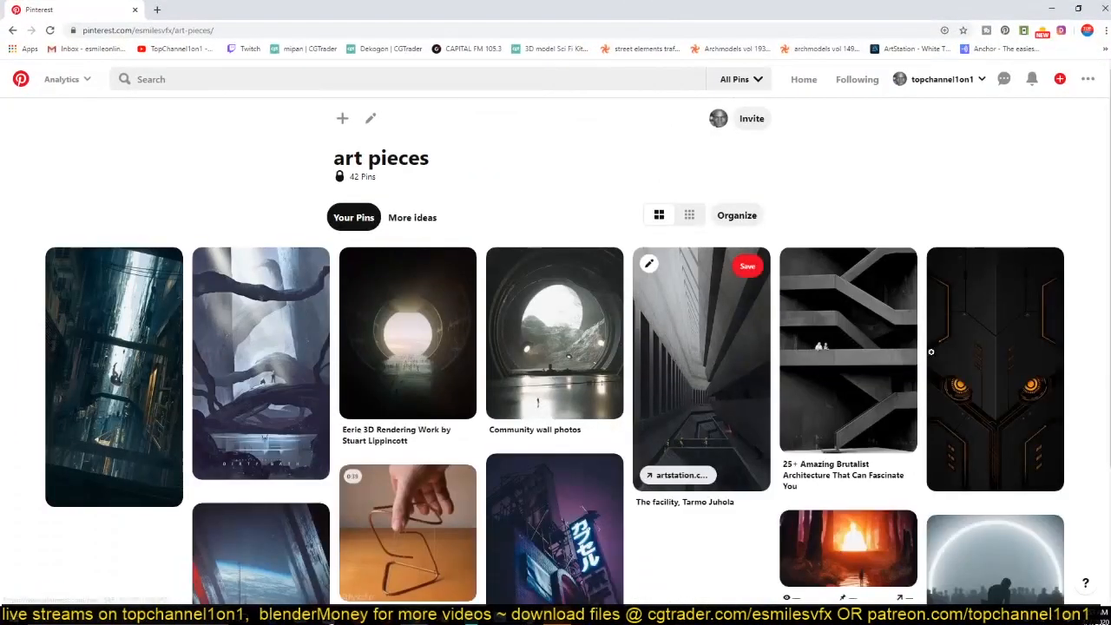
Browse the pins on the art pieces board and open the Eerie 3D Rendering Work pin.
scroll(926, 357, down, 2)
scroll(925, 357, down, 5)
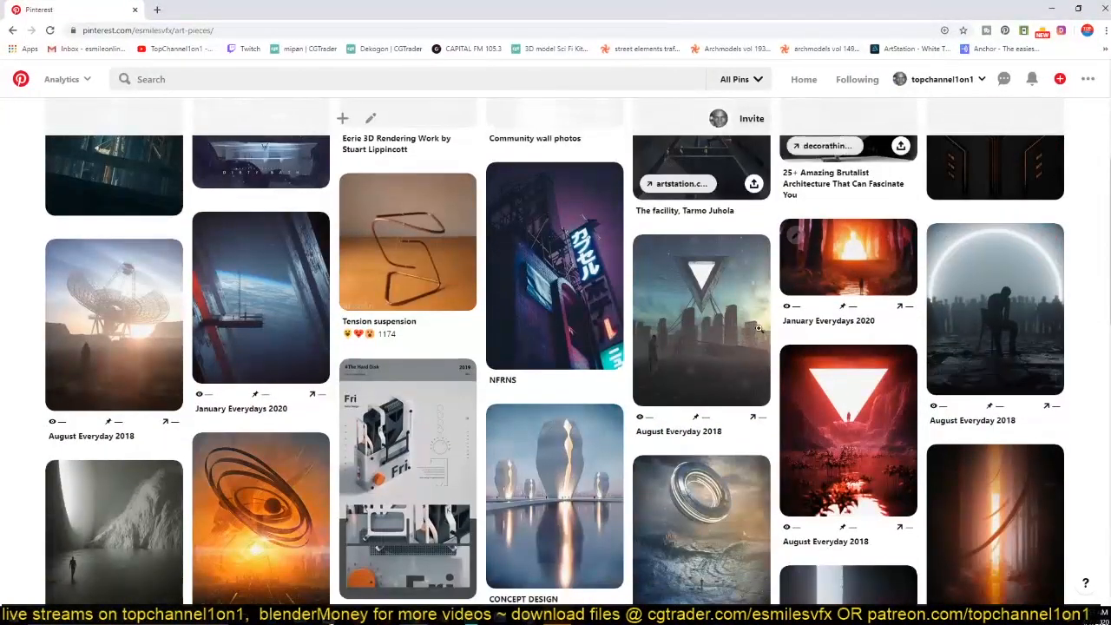
scroll(854, 412, down, 2)
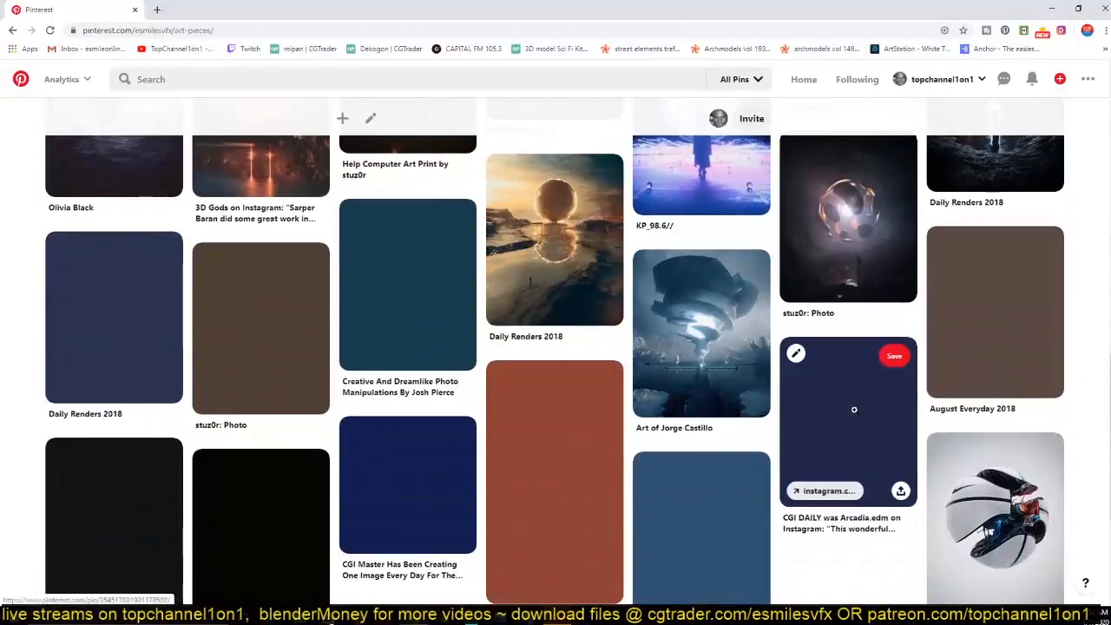
scroll(854, 410, down, 3)
scroll(855, 410, up, 8)
scroll(855, 409, up, 2)
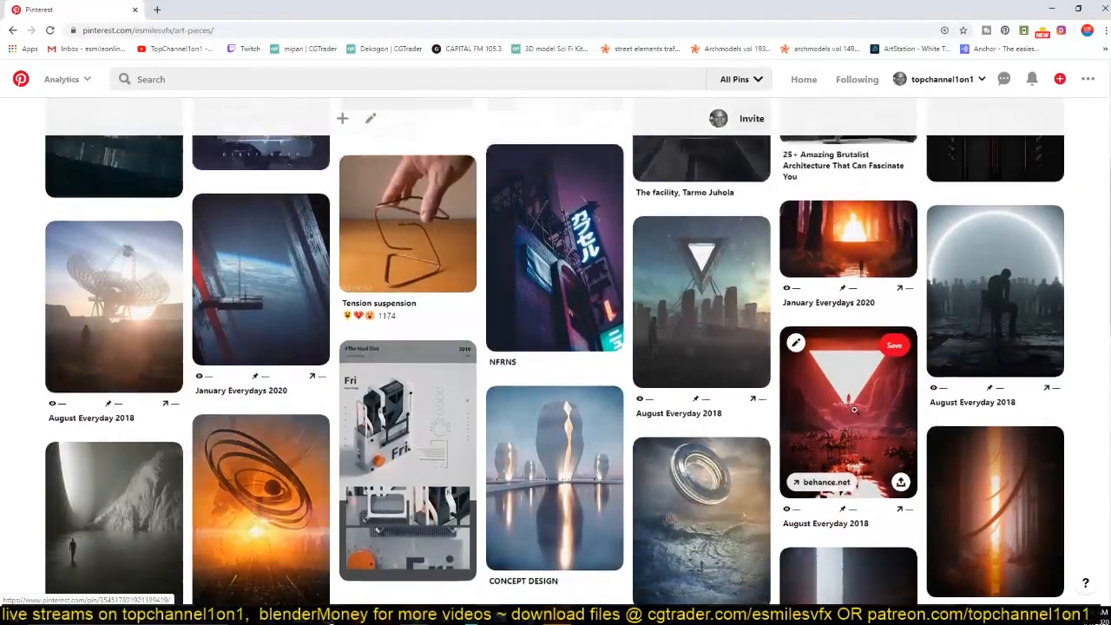
scroll(855, 409, up, 1)
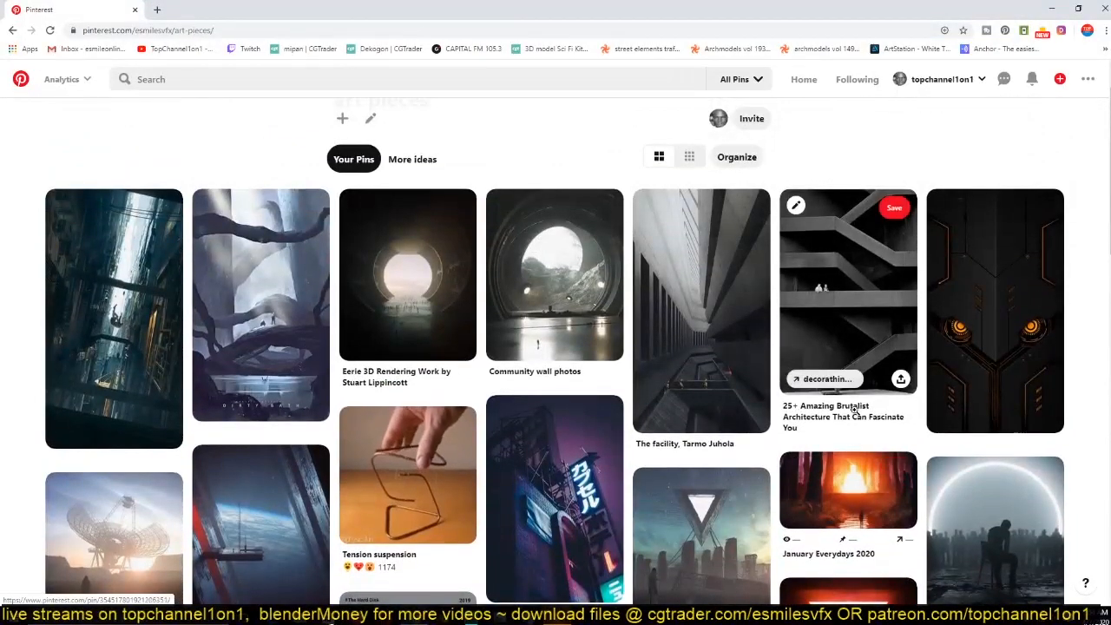
scroll(834, 409, down, 1)
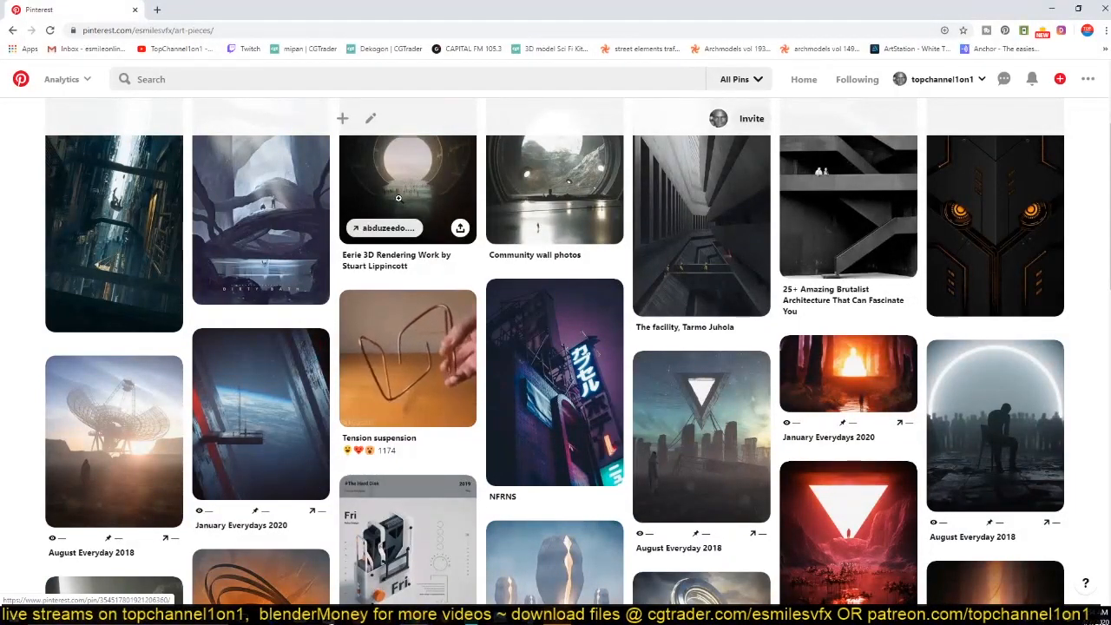
click(415, 168)
Return to the Discord window and look through the renders shared in the general channel.
click(1051, 9)
scroll(512, 387, down, 10)
scroll(512, 387, down, 15)
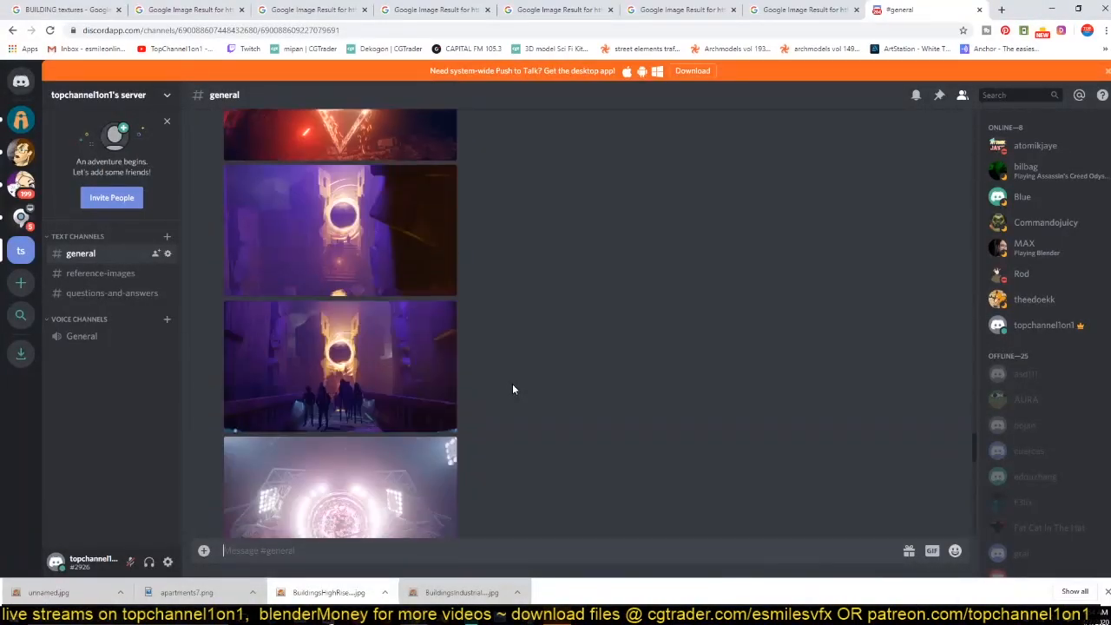
scroll(513, 389, up, 10)
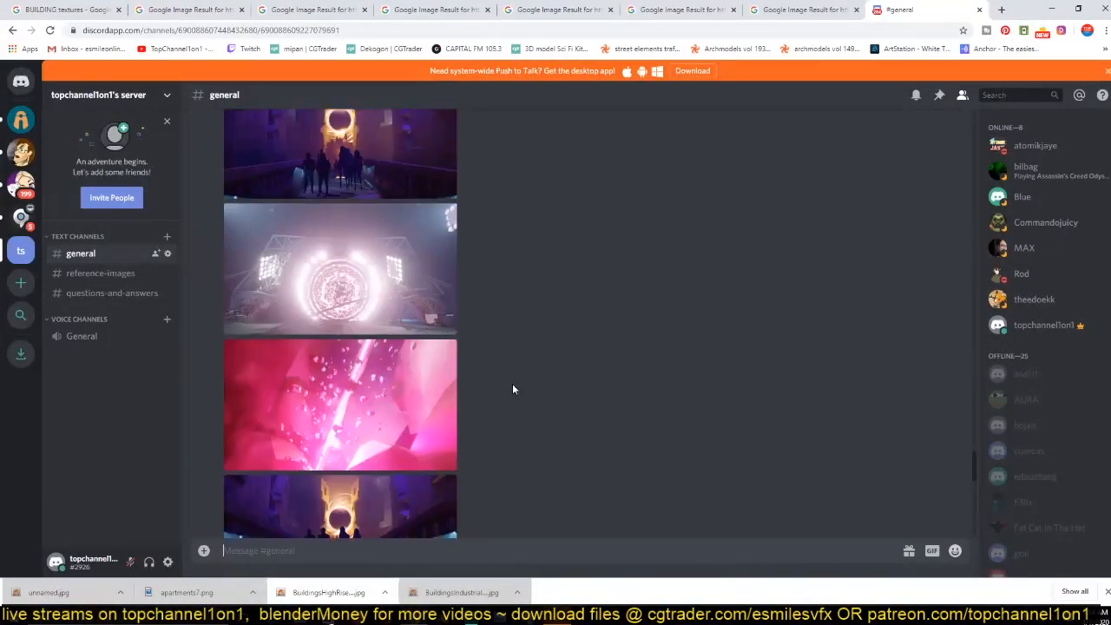
Load the TopChannel1on1 YouTube videos page in place of the old building texture result, and return to Discord's general channel.
click(429, 12)
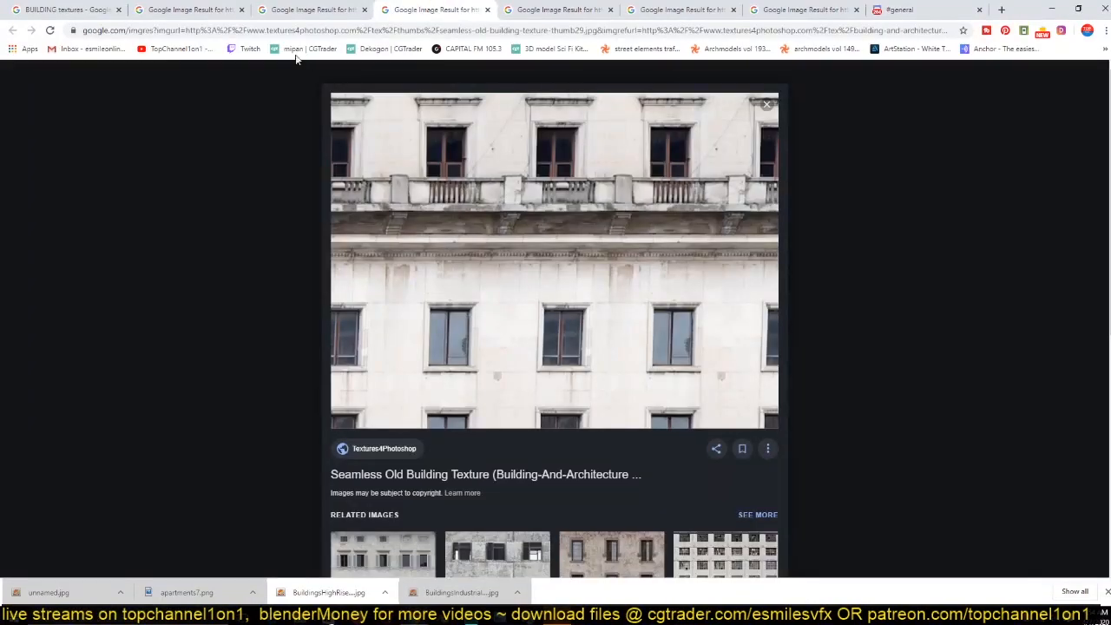
click(203, 50)
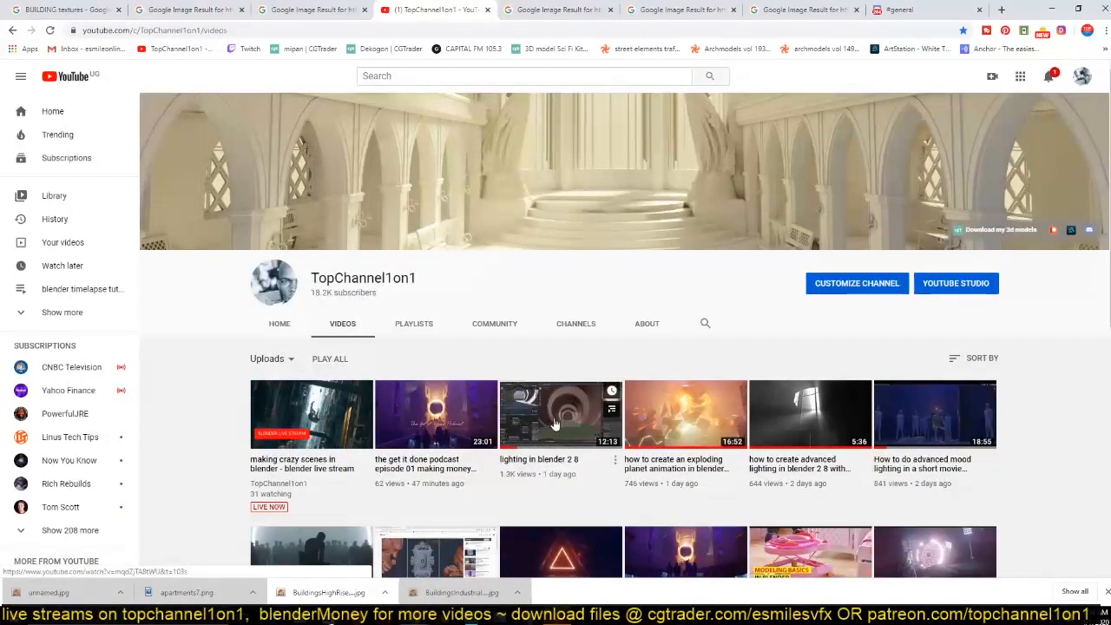
click(903, 9)
scroll(348, 145, down, 1)
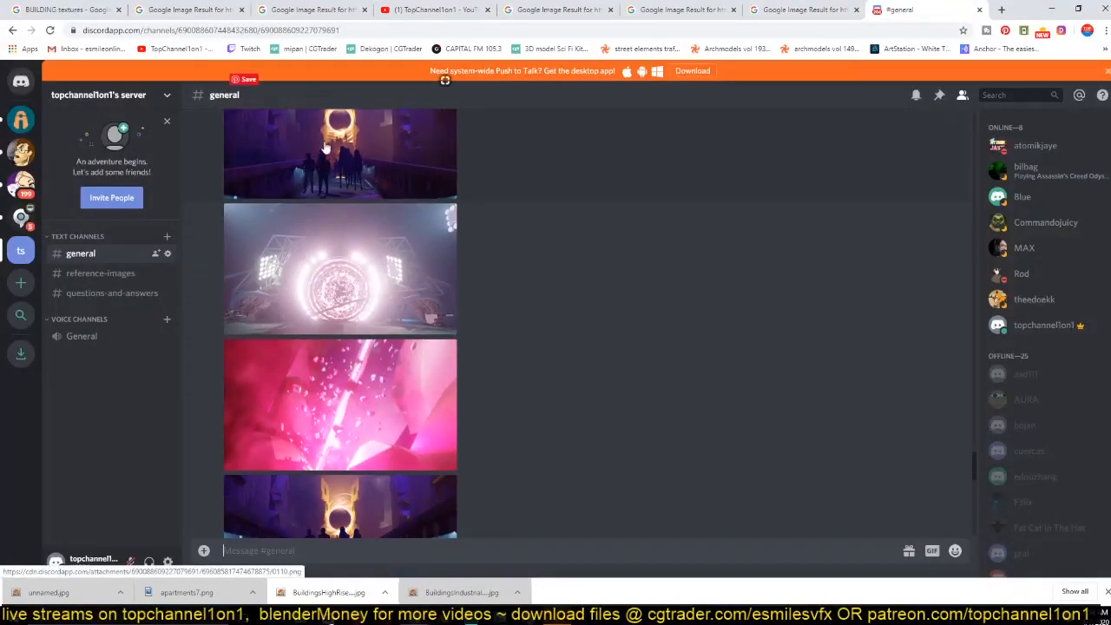
click(801, 15)
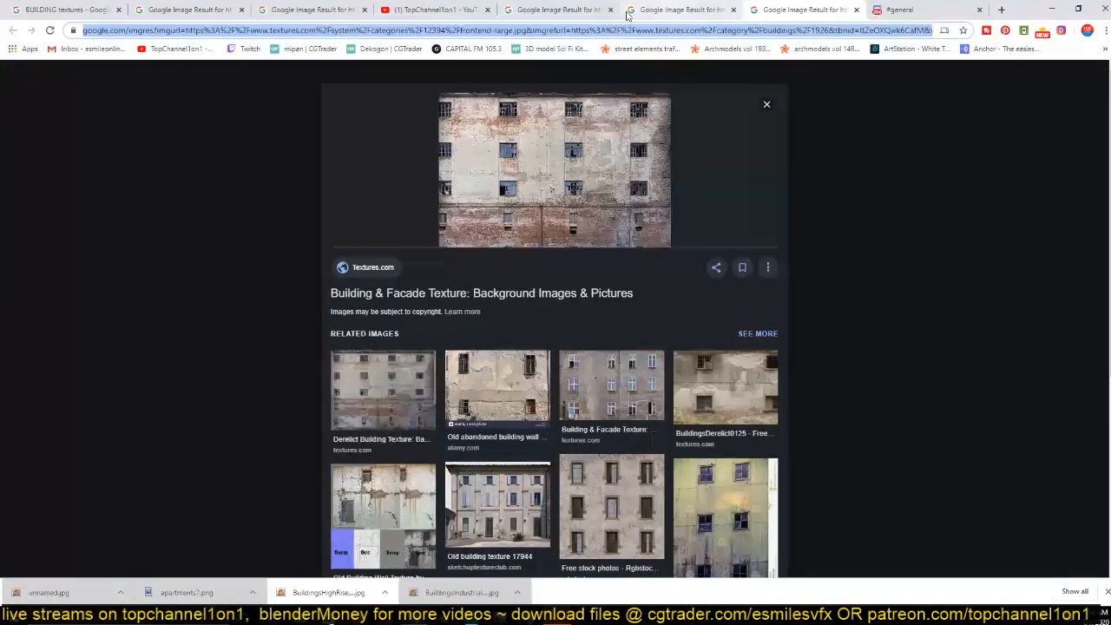
click(398, 9)
click(903, 10)
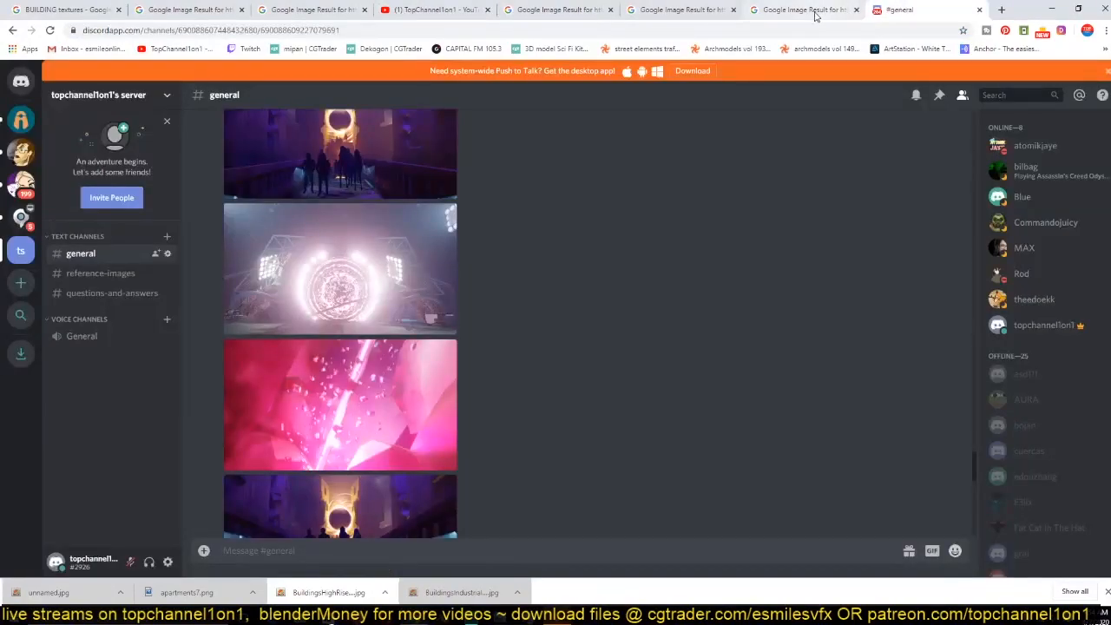
Switch to the Pinterest window, go back to the art pieces board and open the purple glowing-ring CGI DAILY pin.
mouse_move(416, 588)
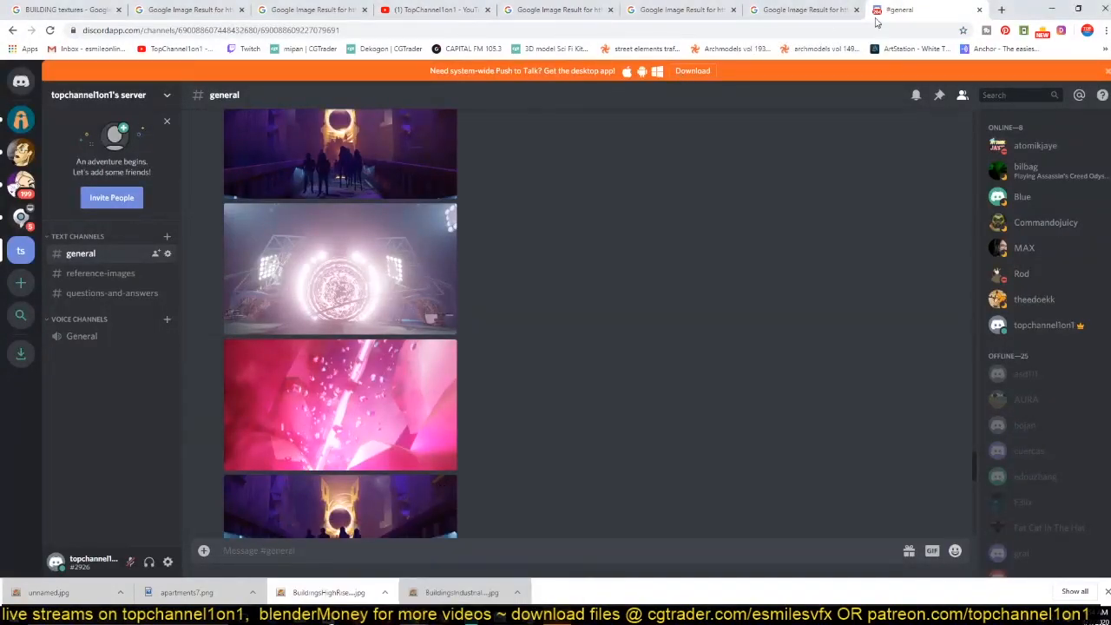
mouse_move(398, 603)
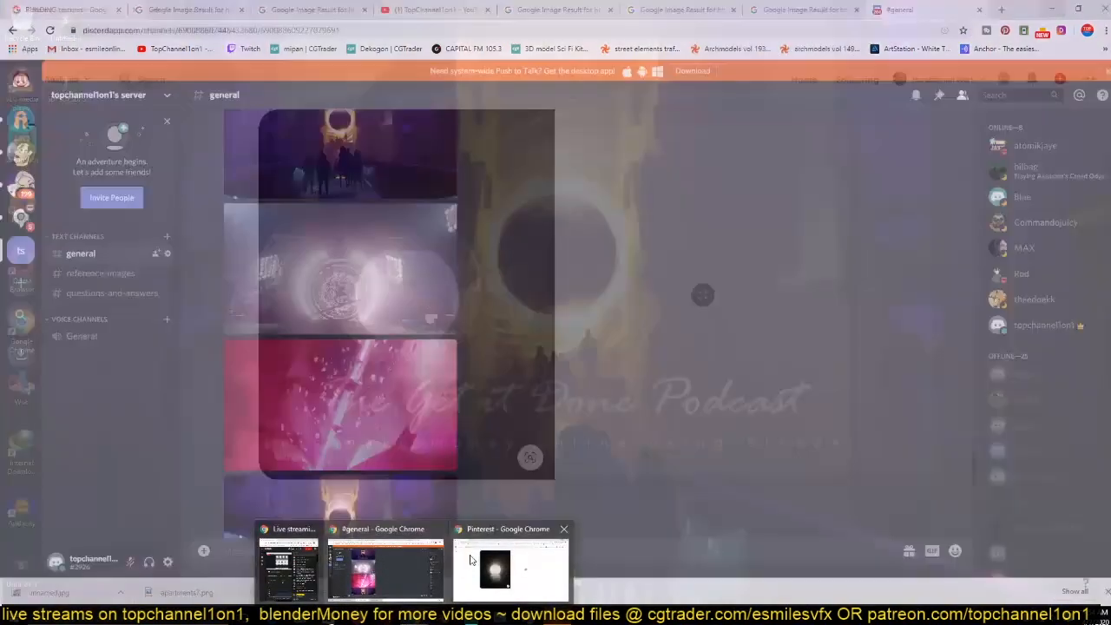
click(471, 558)
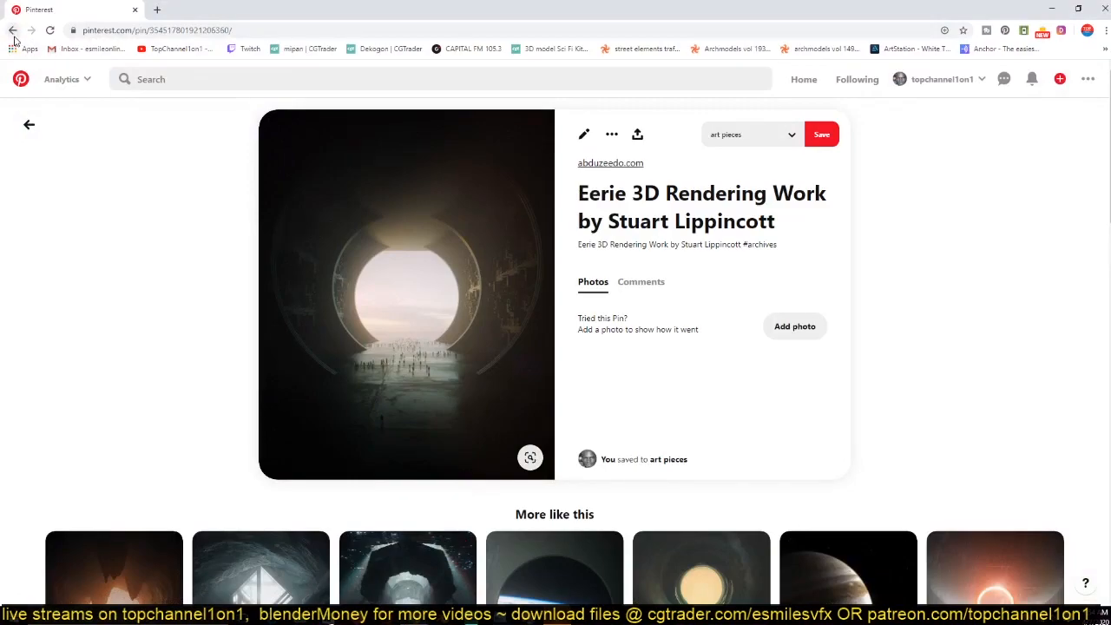
click(28, 124)
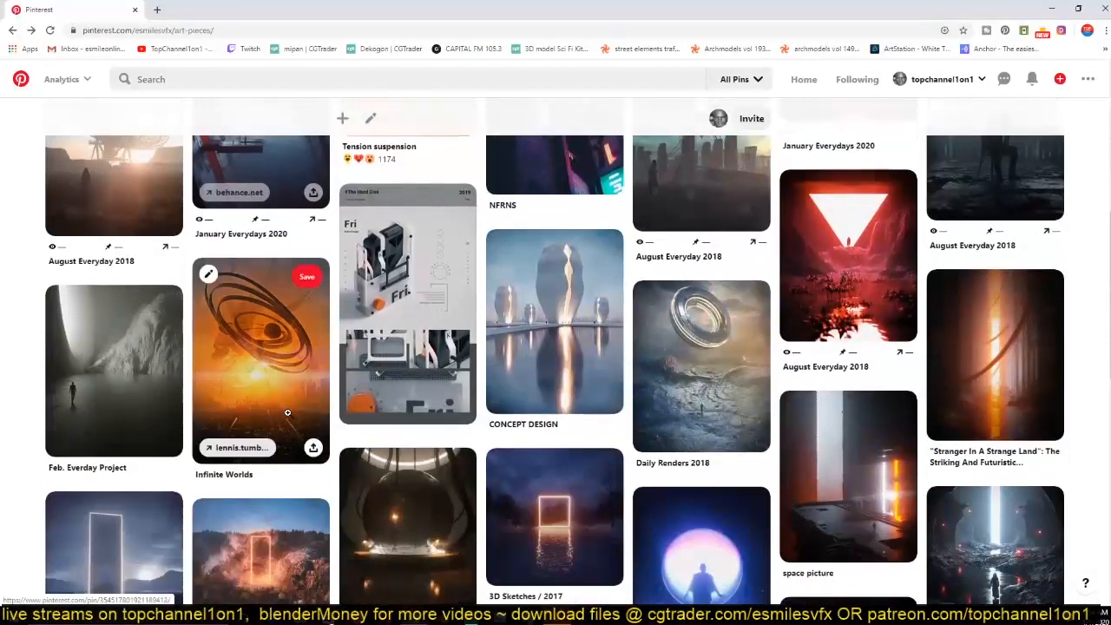
scroll(287, 412, down, 7)
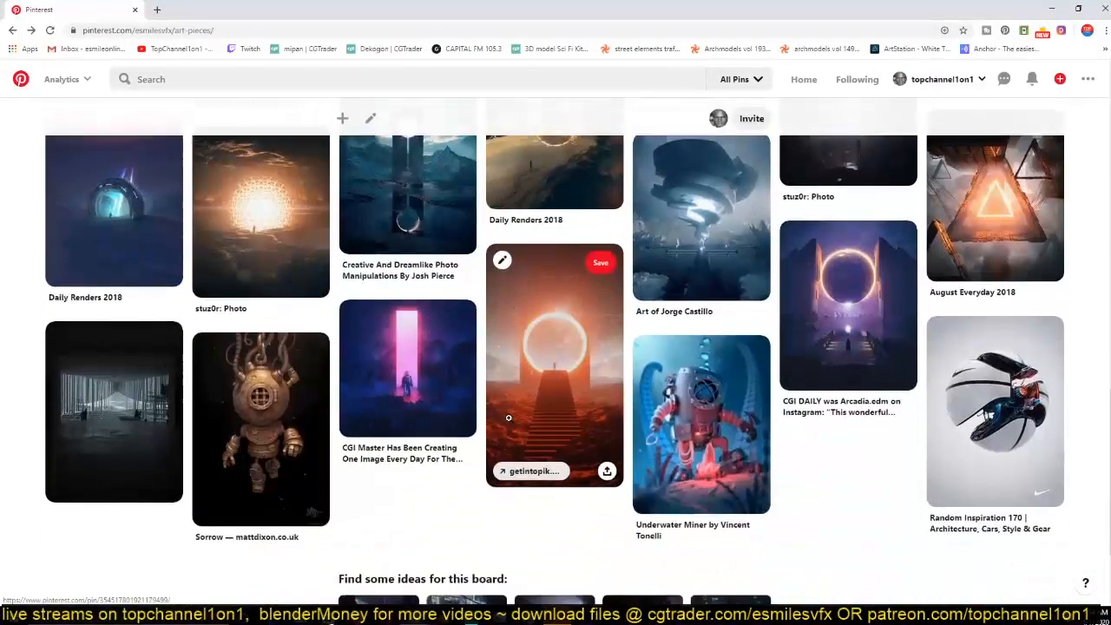
click(848, 314)
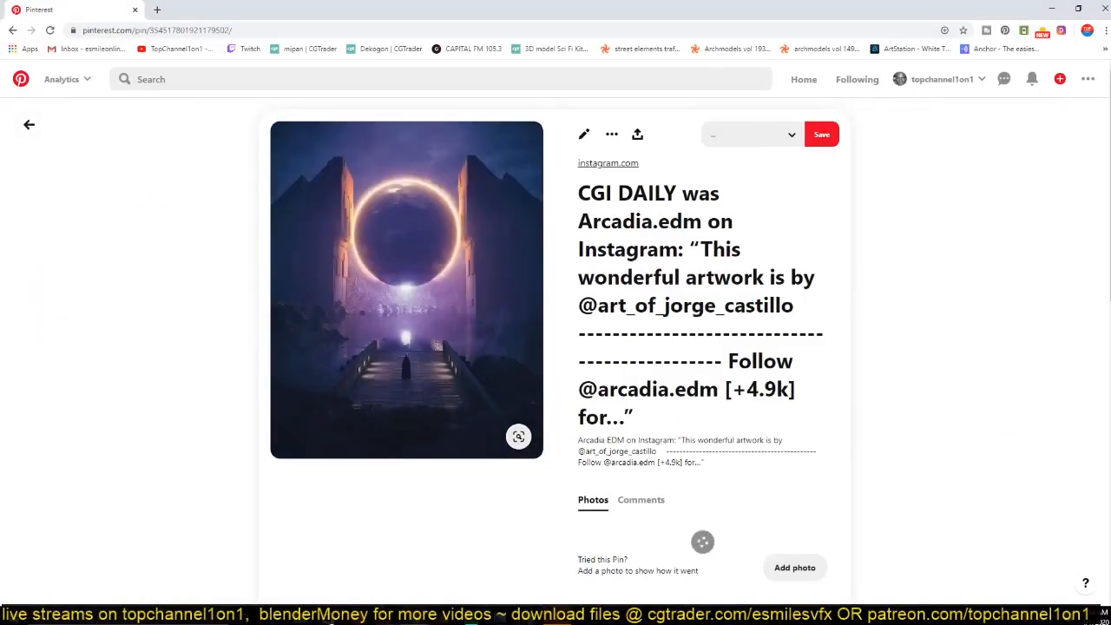
Switch to the Discord window and enlarge the purple render with silhouetted people before the glowing ring.
click(442, 620)
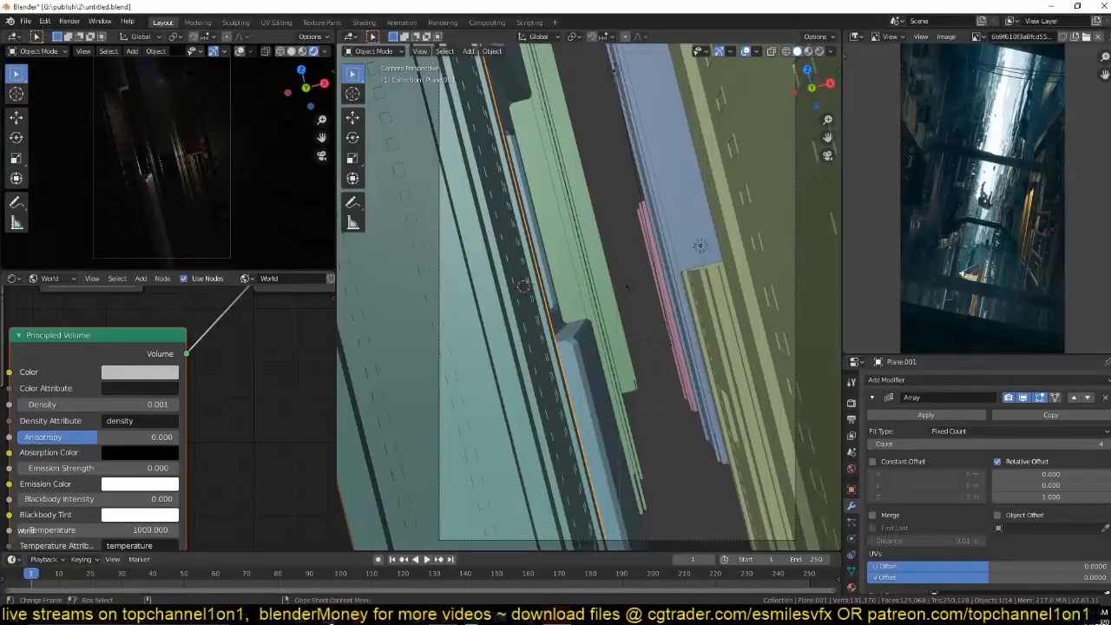
click(442, 620)
mouse_move(414, 620)
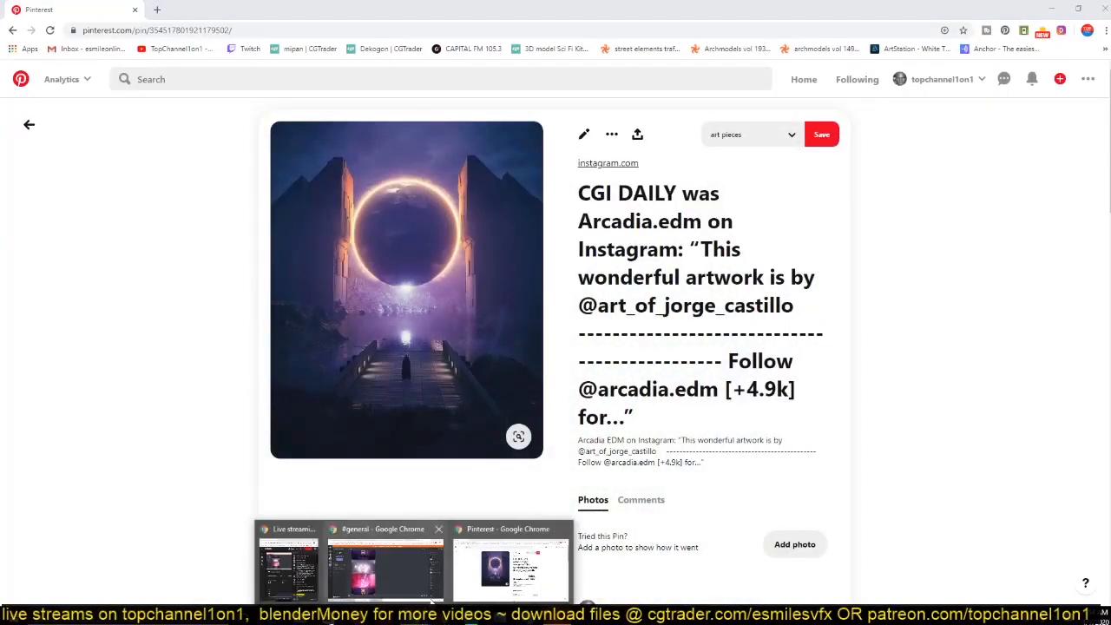
click(426, 592)
scroll(436, 422, down, 5)
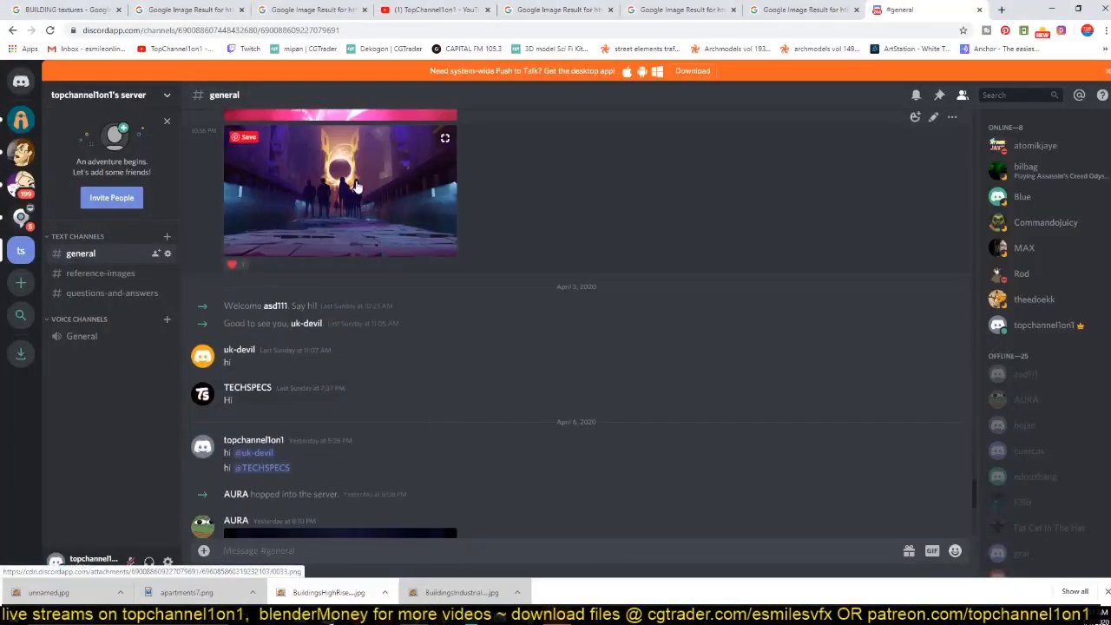
scroll(356, 186, up, 2)
click(364, 386)
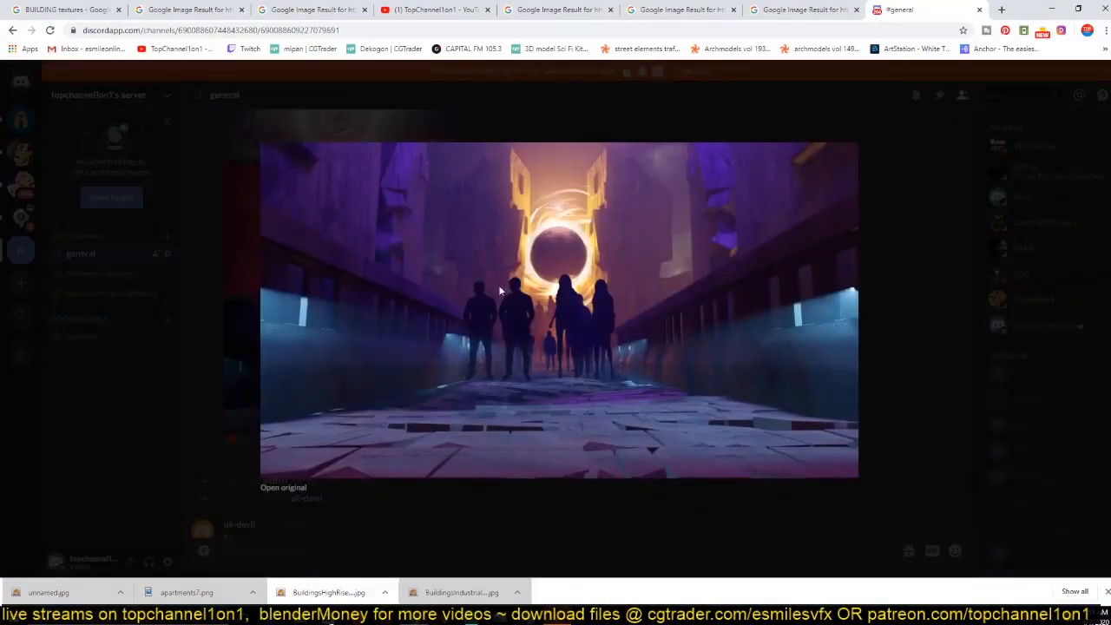
Compare the ring pin with the enlarged Discord render, then copy a never-expiring invite link for topchannel1on1's server.
click(1051, 9)
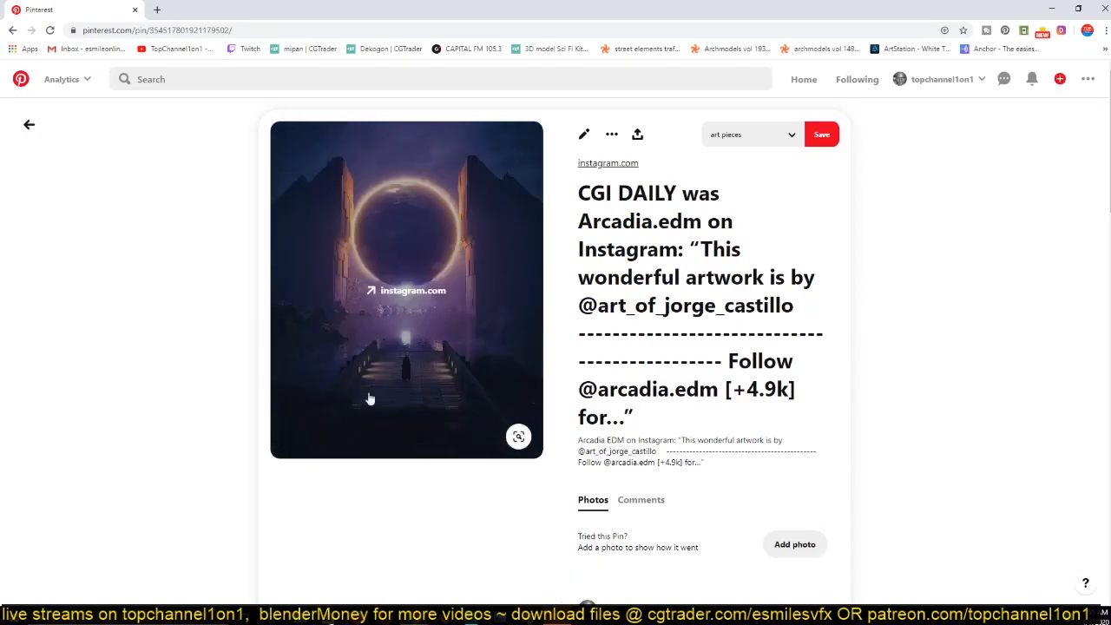
mouse_move(434, 620)
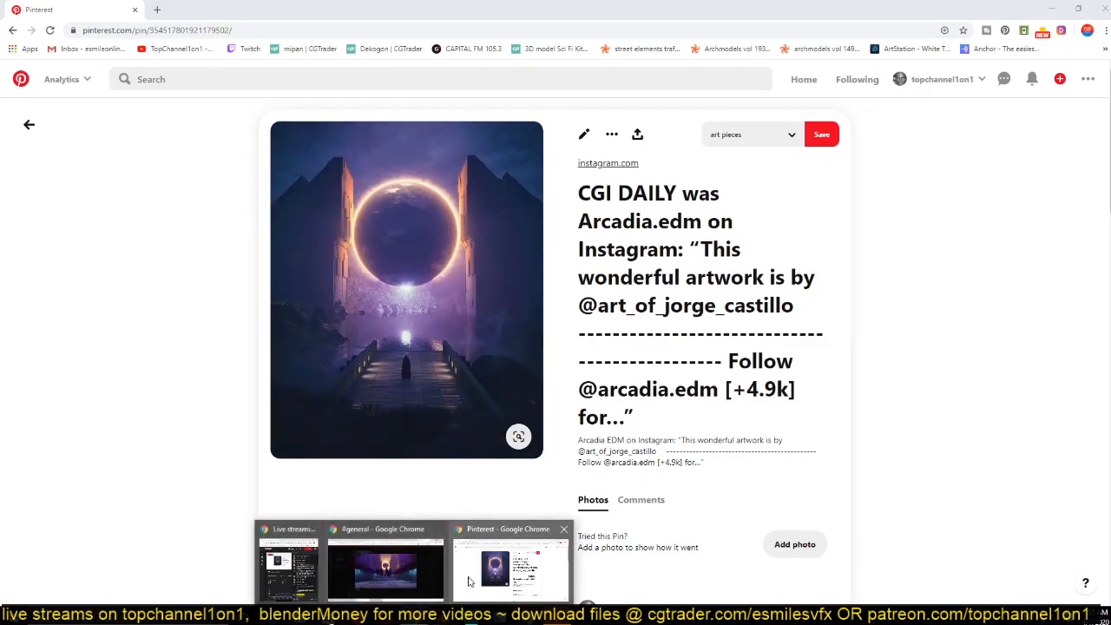
click(385, 569)
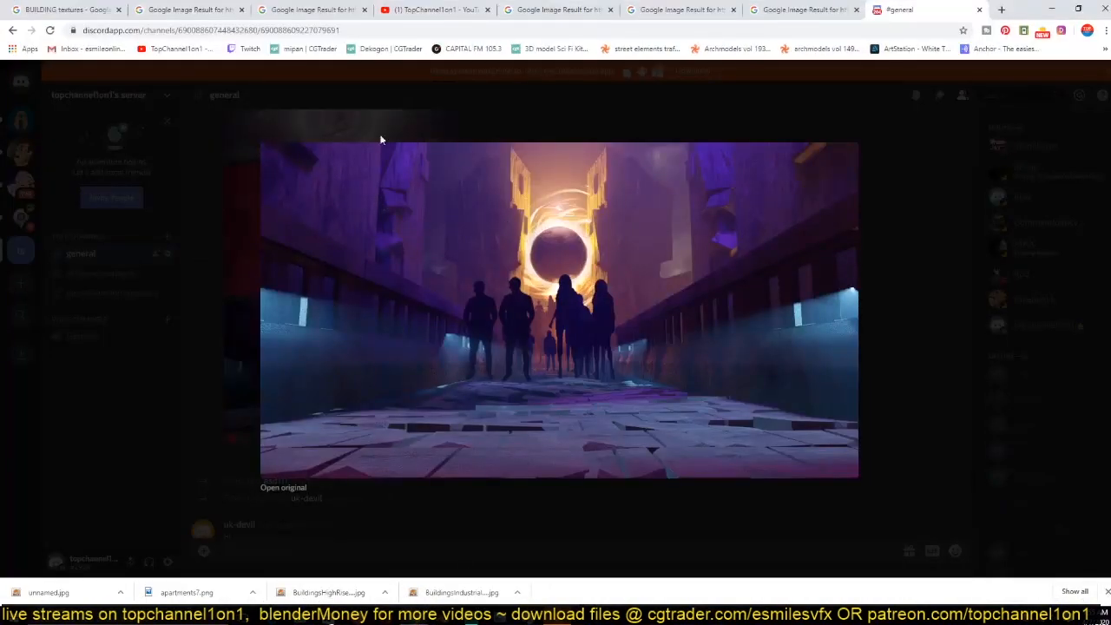
click(932, 109)
click(129, 207)
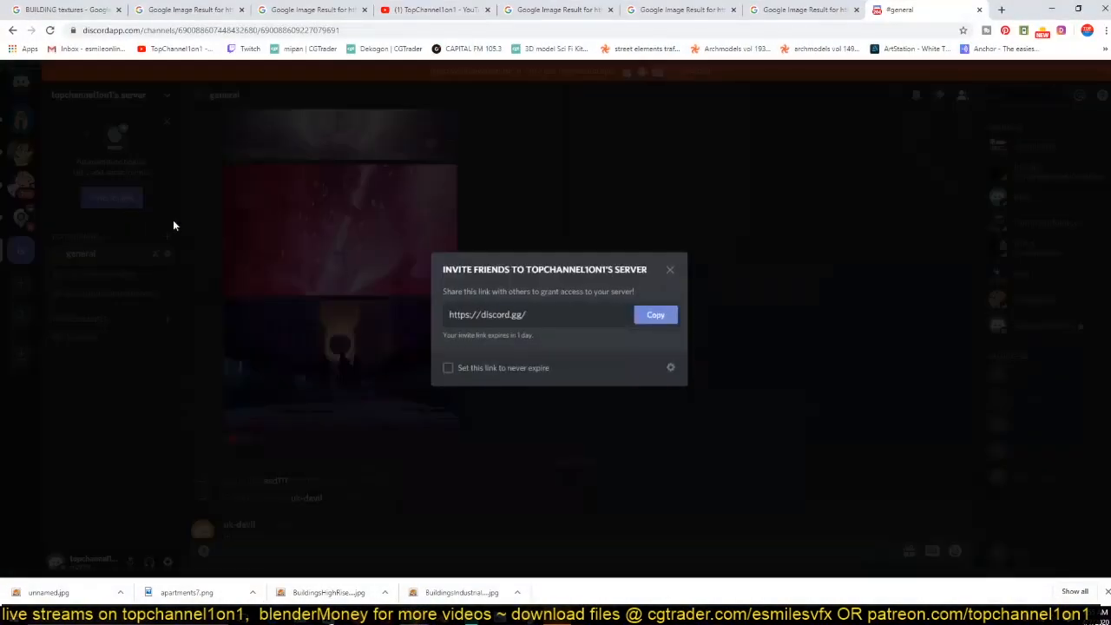
click(497, 370)
click(538, 319)
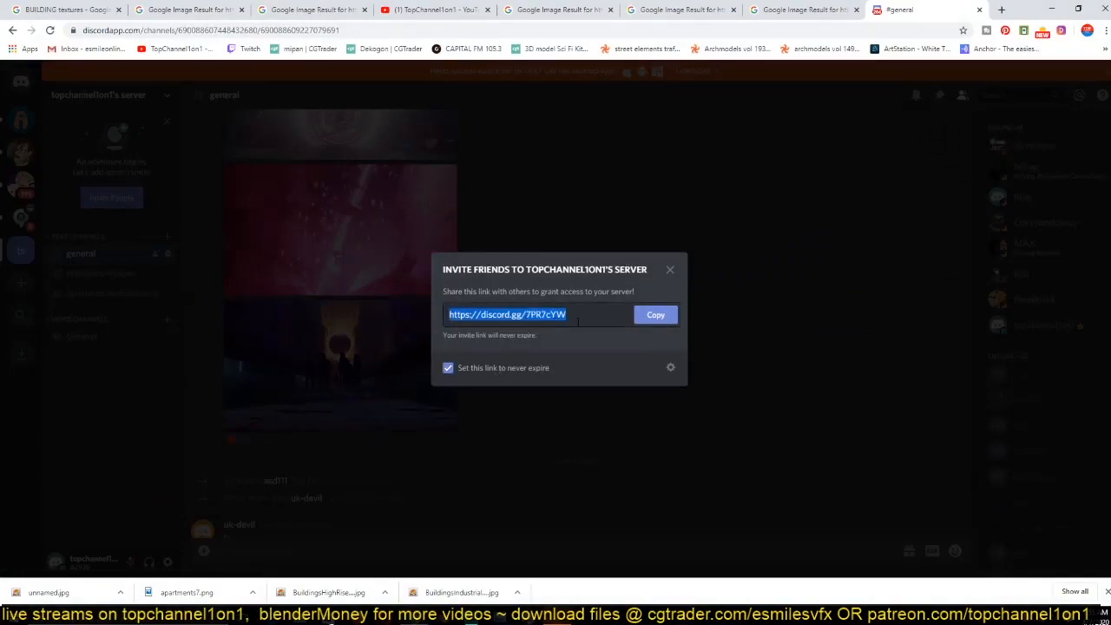
click(656, 316)
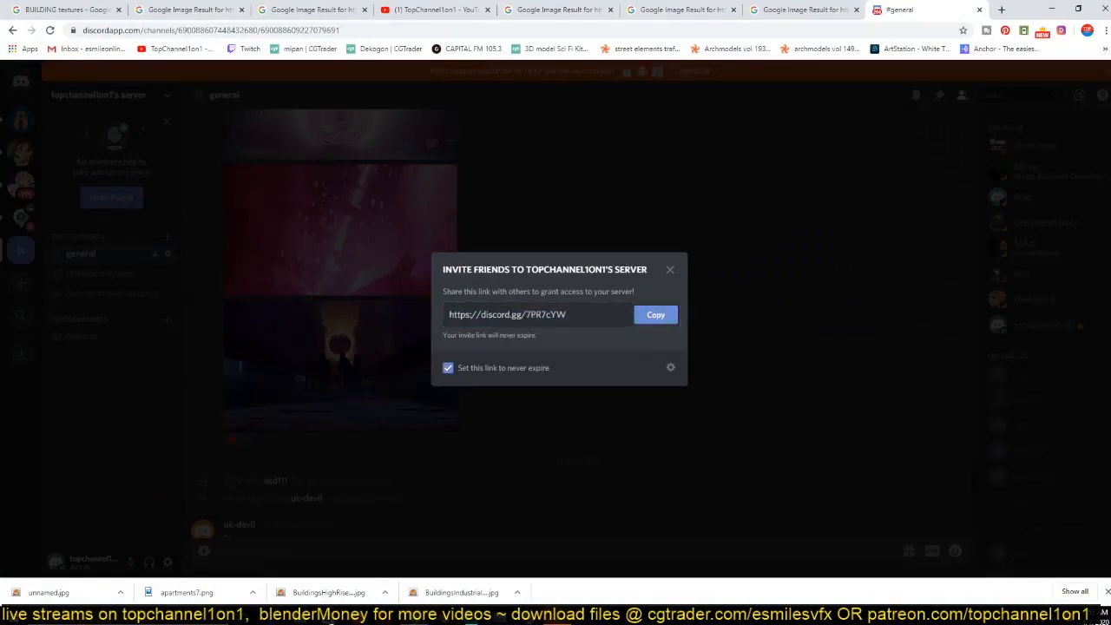